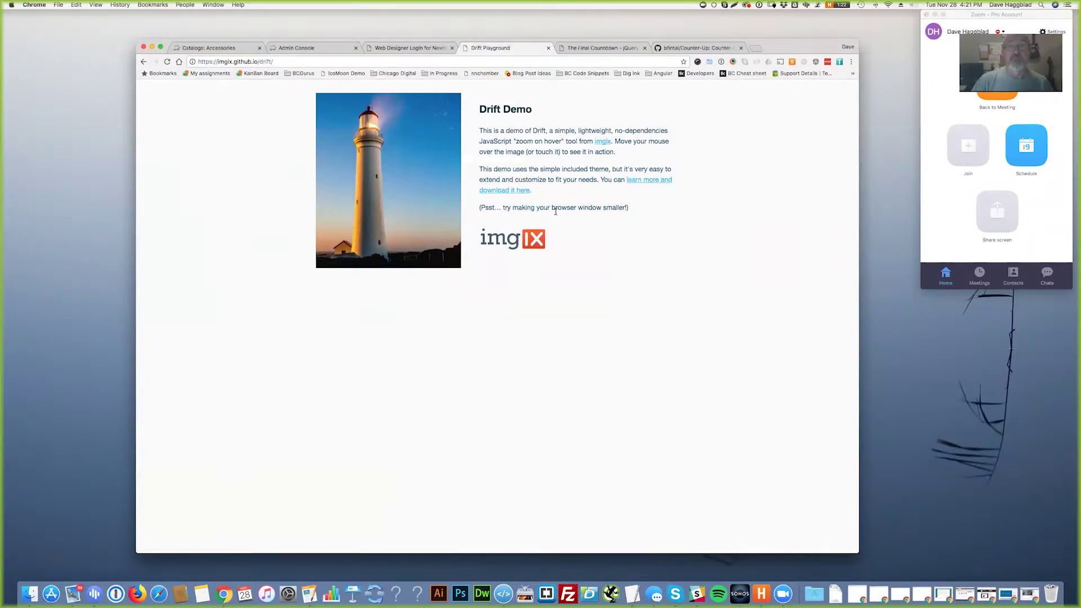
- Read the imgix Drift README's usage and options on GitHub, then go to the Web Designer Login tab
{"action": "left_click", "coordinate": [651, 182]}
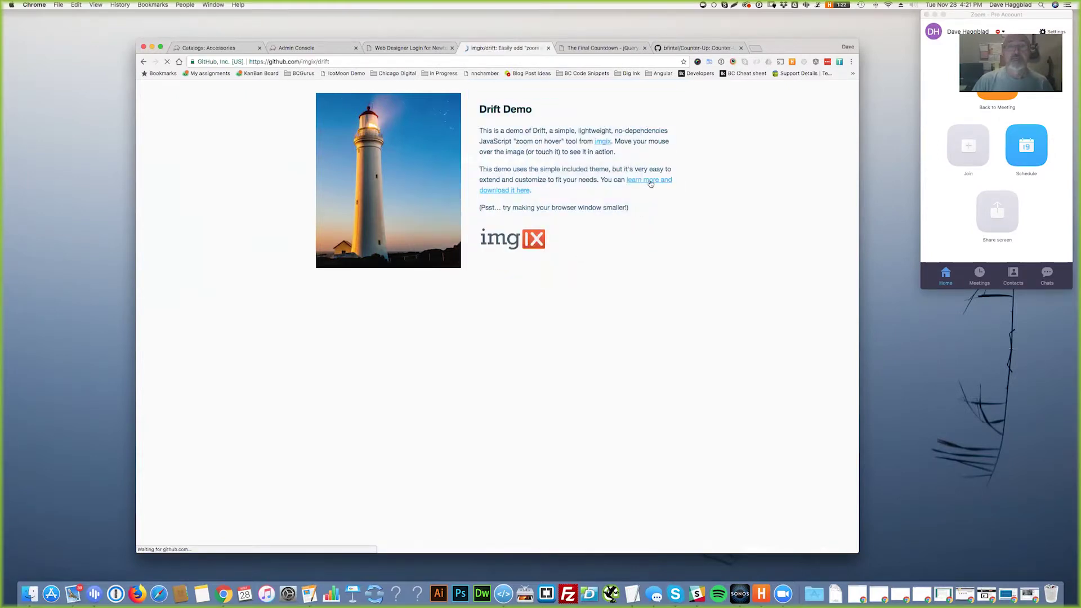
{"action": "scroll", "coordinate": [429, 437], "scroll_direction": "down", "scroll_amount": 10}
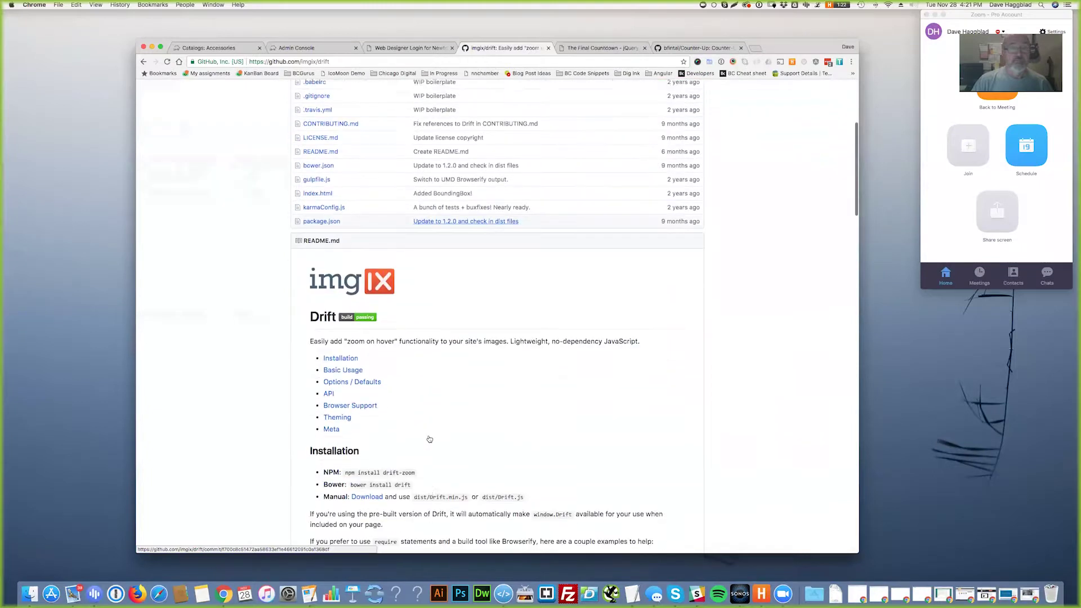
{"action": "scroll", "coordinate": [430, 439], "scroll_direction": "down", "scroll_amount": 6}
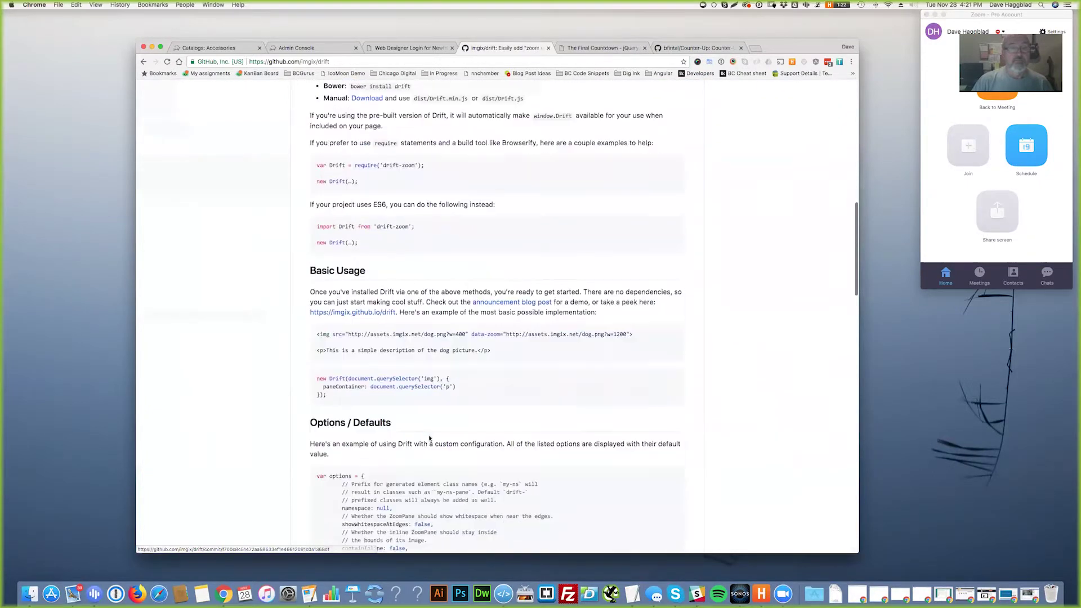
{"action": "scroll", "coordinate": [429, 438], "scroll_direction": "down", "scroll_amount": 10}
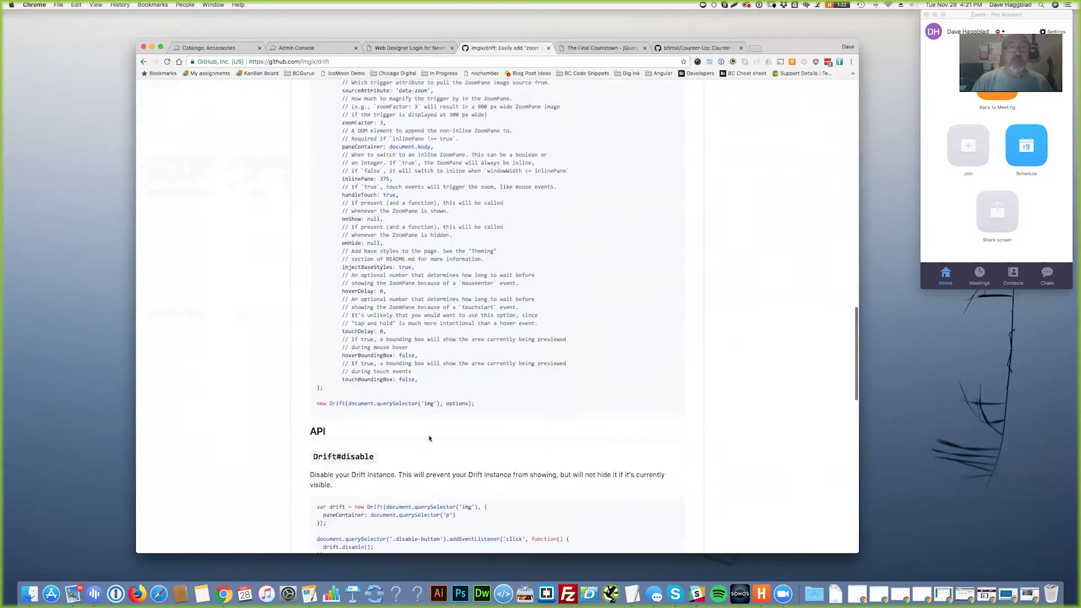
{"action": "scroll", "coordinate": [430, 439], "scroll_direction": "up", "scroll_amount": 15}
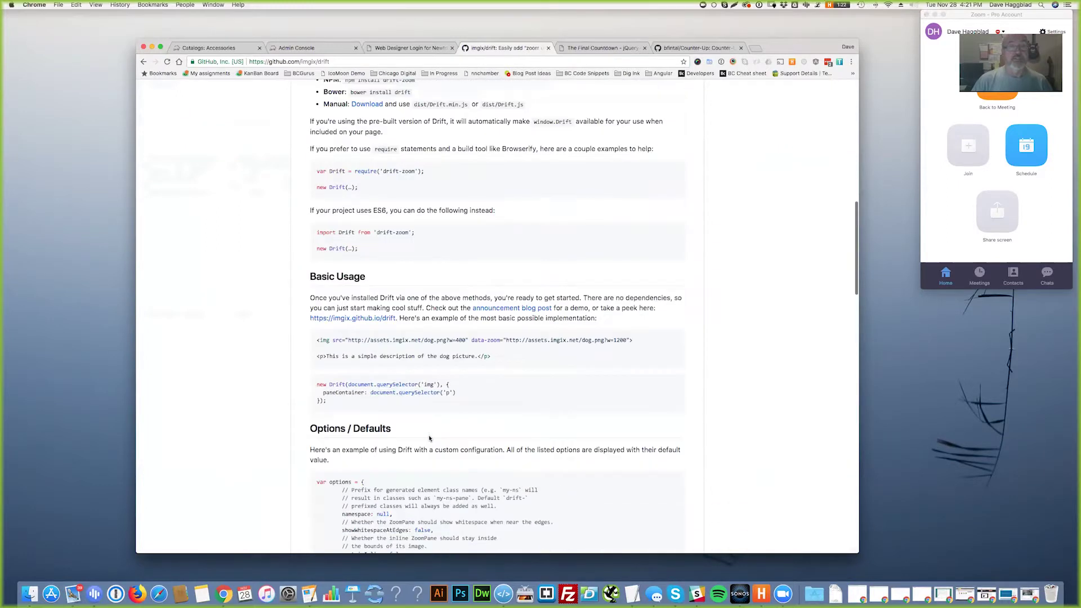
{"action": "scroll", "coordinate": [436, 398], "scroll_direction": "up", "scroll_amount": 6}
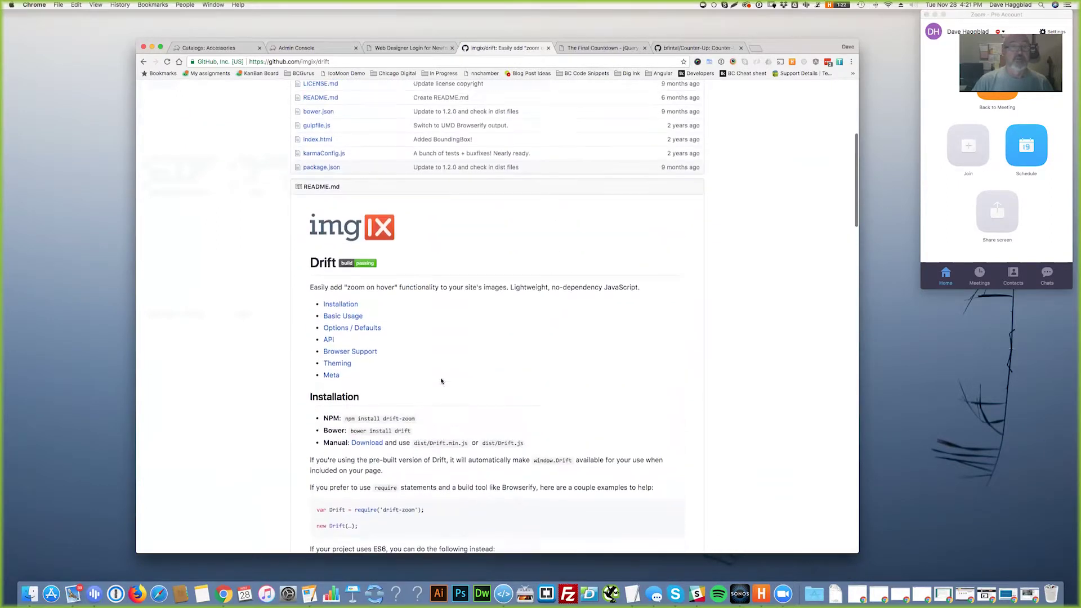
{"action": "left_click", "coordinate": [409, 48]}
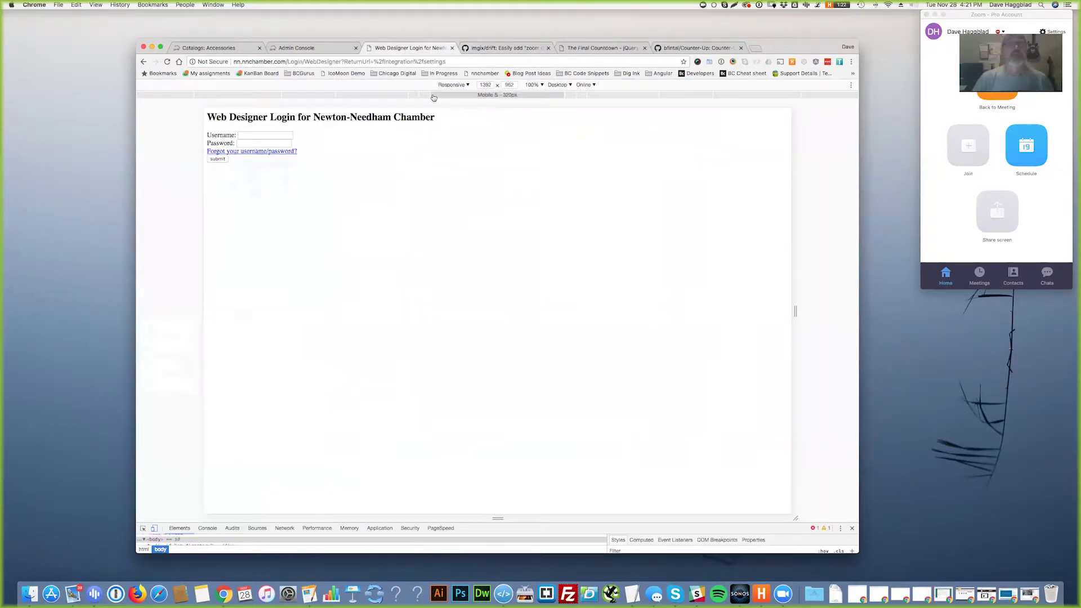
- Go back to the Baseball Cap page, then open Apps > Foundation Builder from the Accessories catalog admin
{"action": "left_click", "coordinate": [144, 63]}
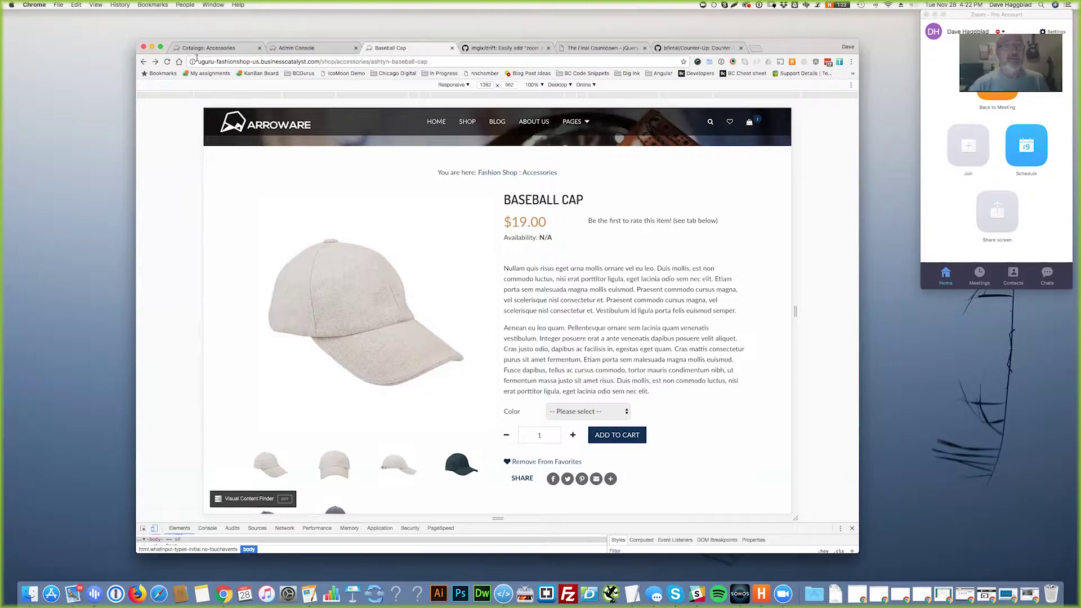
{"action": "left_click", "coordinate": [236, 49]}
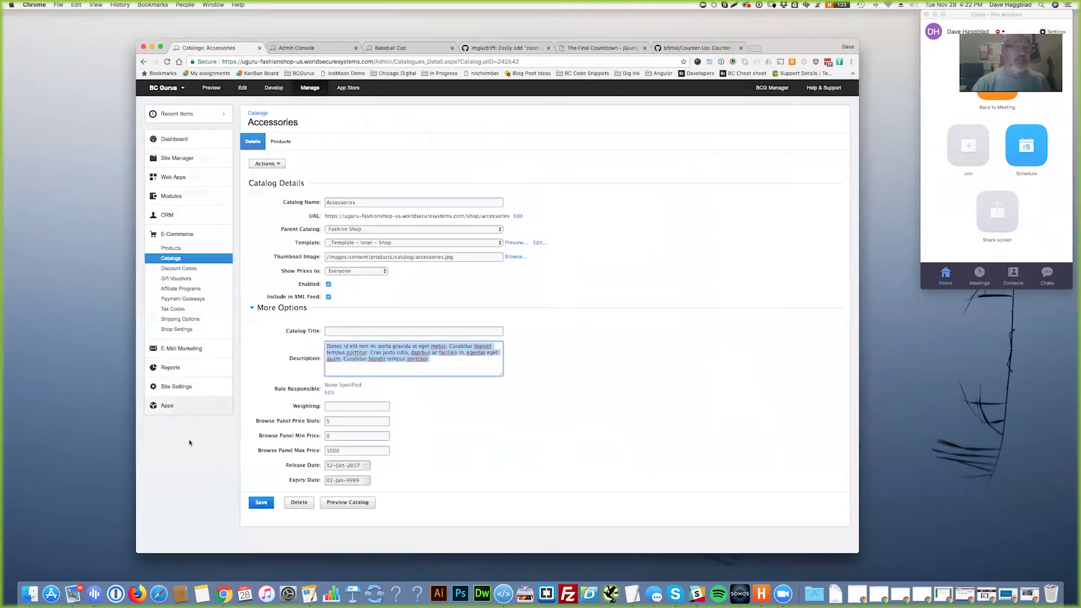
{"action": "left_click", "coordinate": [170, 406]}
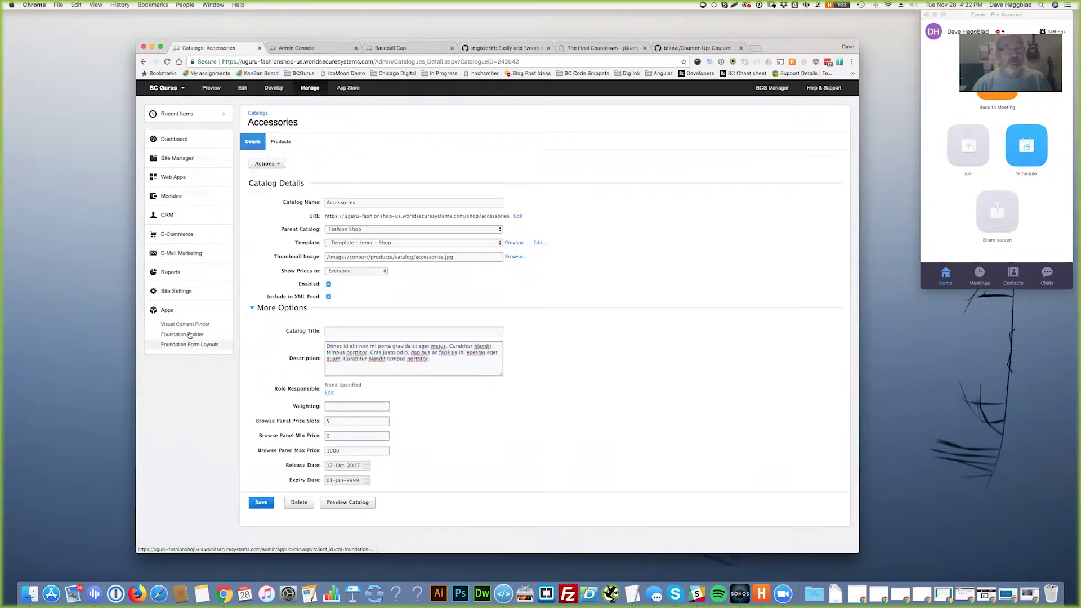
{"action": "left_click", "coordinate": [183, 335]}
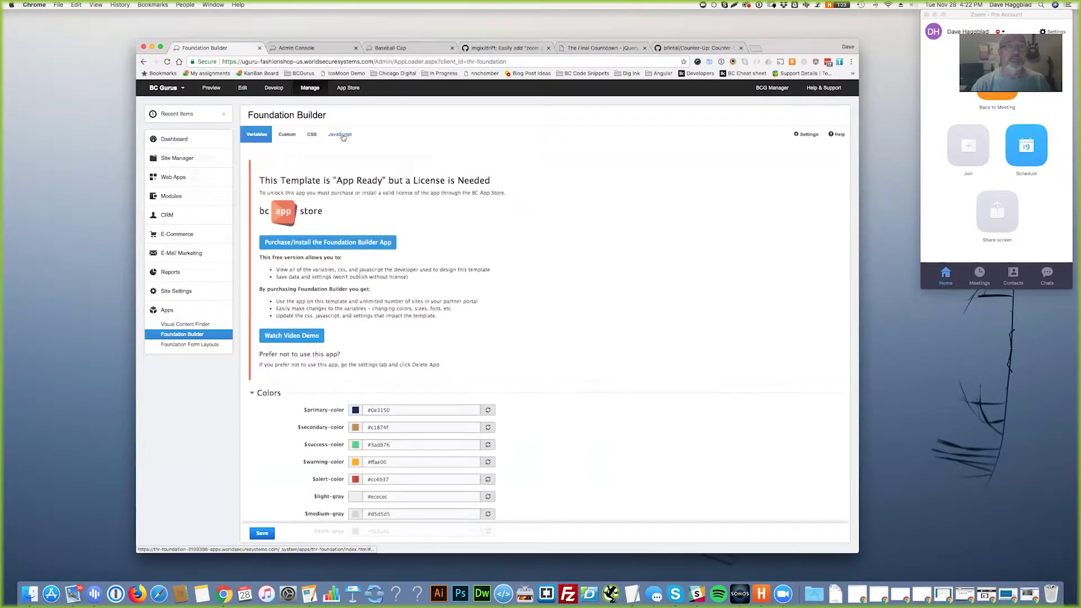
- View Foundation Builder's JavaScript modules, including Drift Image Zoom, then return to the Baseball Cap tab
{"action": "left_click", "coordinate": [342, 138]}
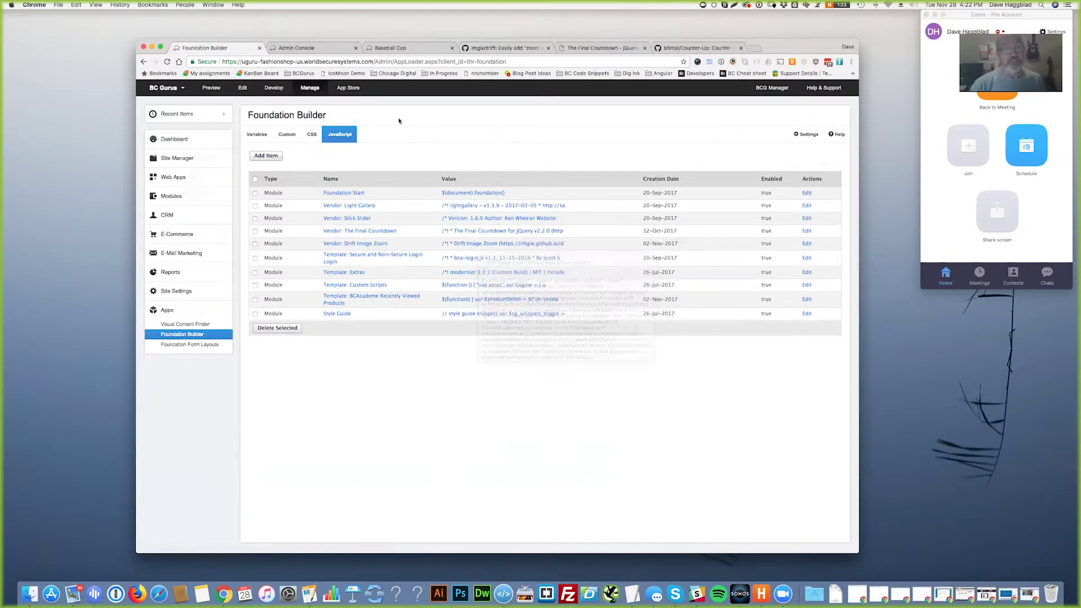
{"action": "left_click", "coordinate": [394, 48]}
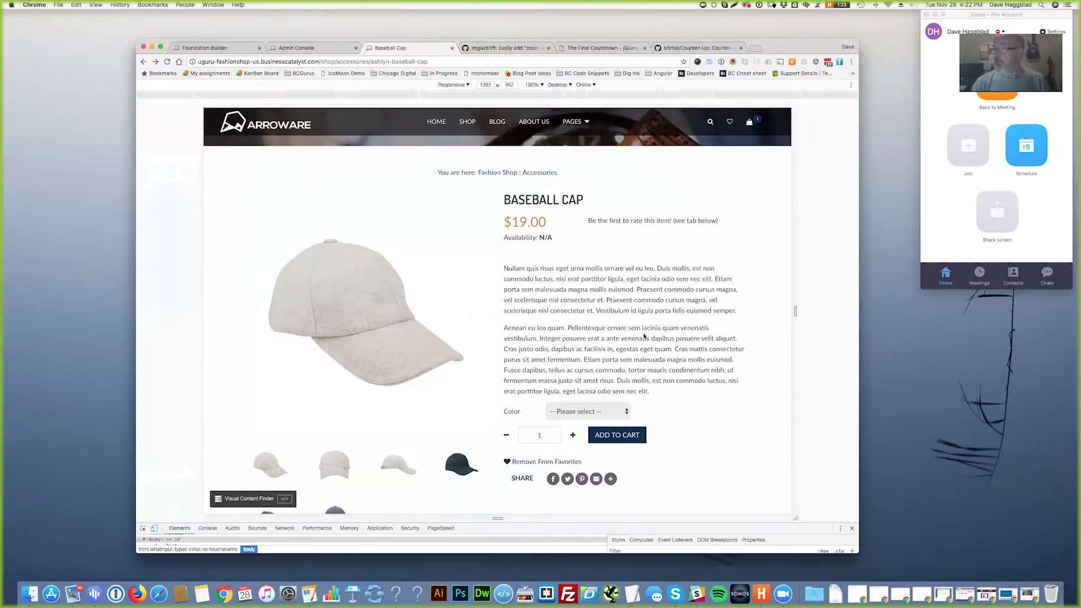
- Step the Baseball Cap quantity up with +, then enter 6 in the quantity box
{"action": "scroll", "coordinate": [644, 336], "scroll_direction": "down", "scroll_amount": 3}
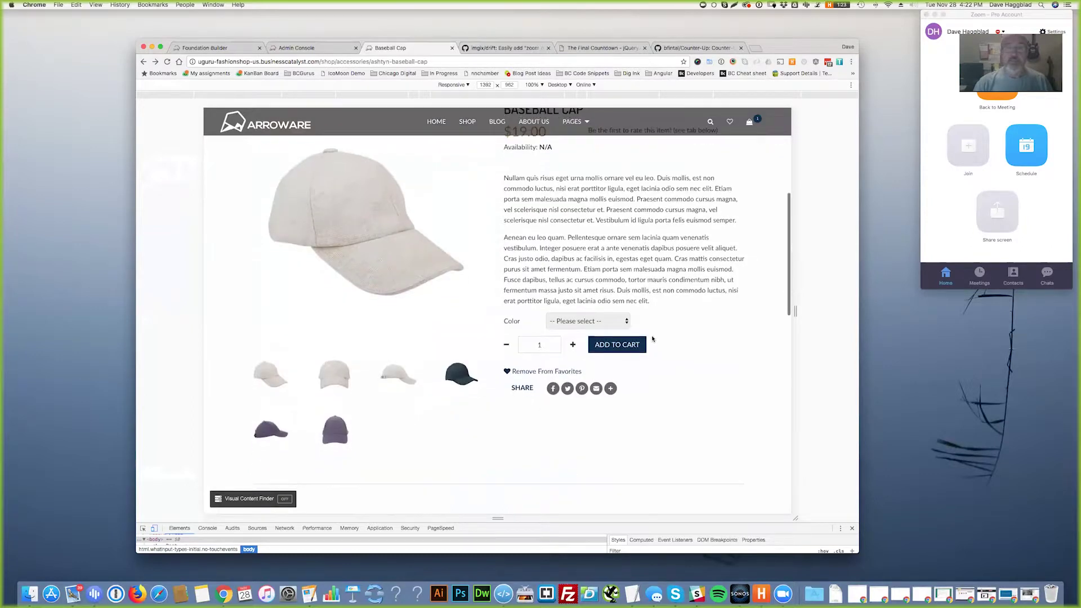
{"action": "left_click", "coordinate": [573, 345]}
{"action": "left_click", "coordinate": [573, 345]}
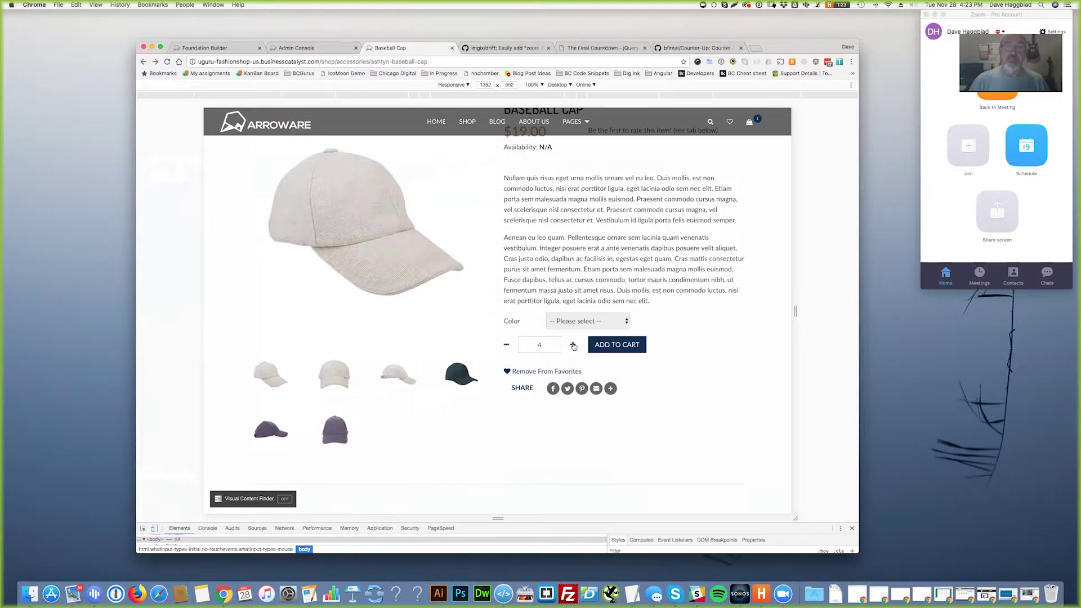
{"action": "left_click", "coordinate": [539, 344]}
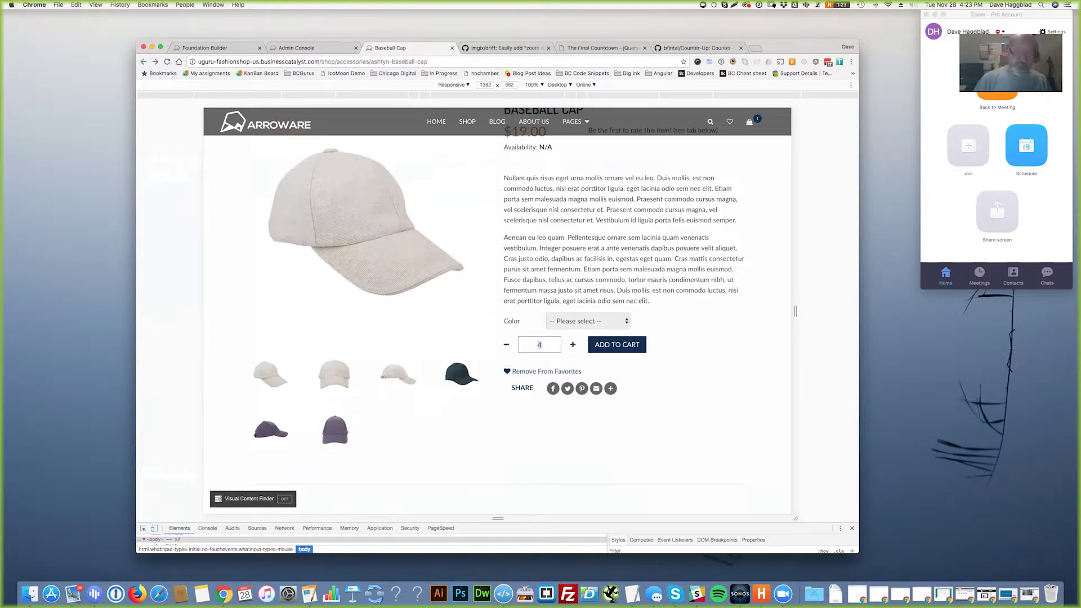
{"action": "type", "text": "6"}
{"action": "key", "text": "Tab"}
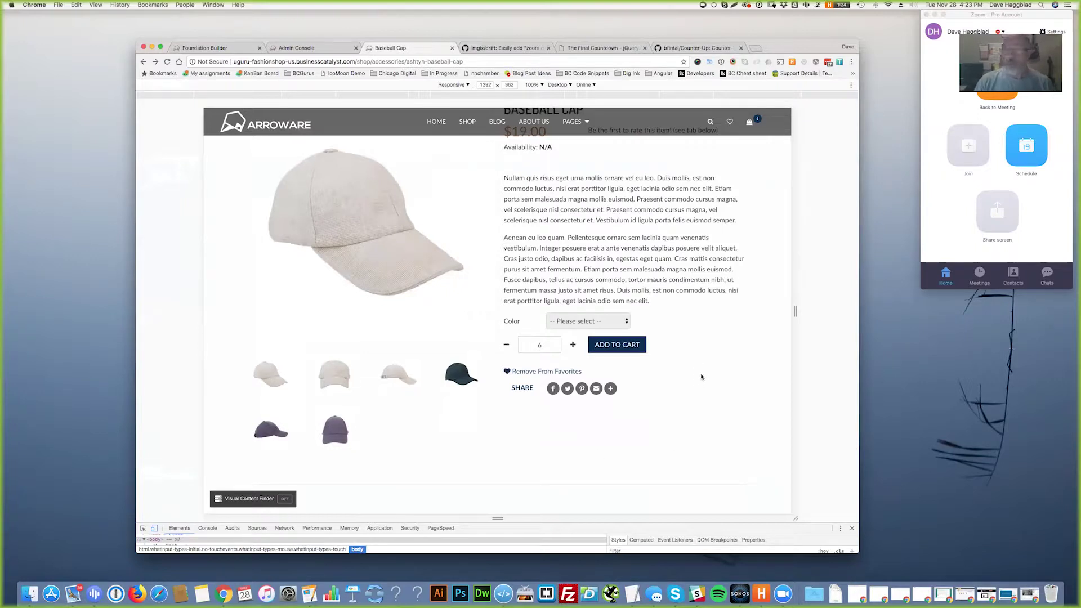
{"action": "scroll", "coordinate": [701, 371], "scroll_direction": "down", "scroll_amount": 3}
{"action": "scroll", "coordinate": [321, 360], "scroll_direction": "up", "scroll_amount": 3}
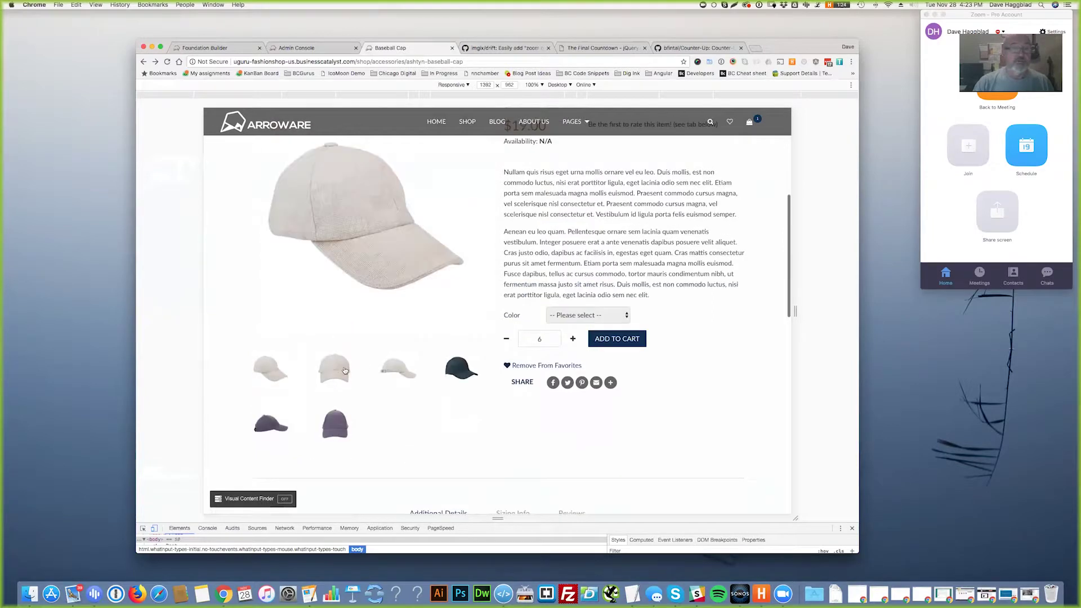
- Browse the Baseball Cap image gallery through to the front-view image, then close it
{"action": "left_click", "coordinate": [336, 372]}
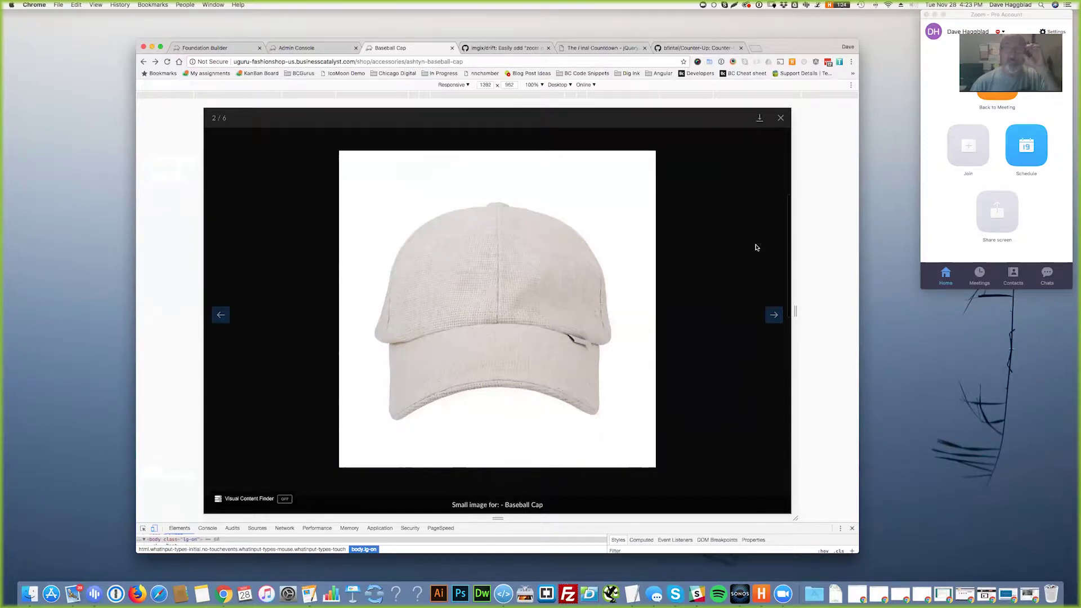
{"action": "left_click", "coordinate": [780, 118]}
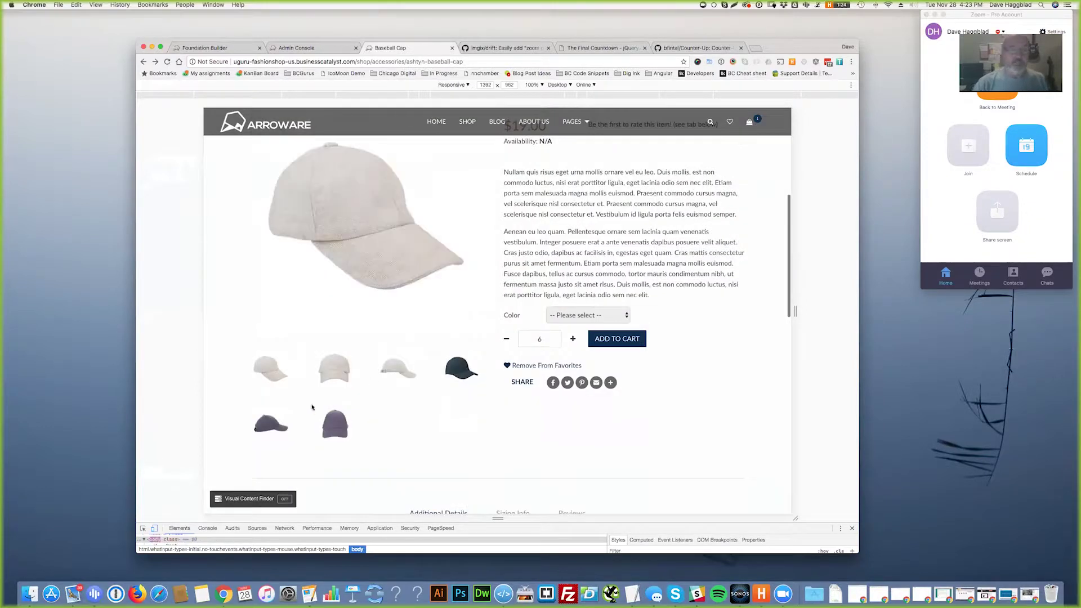
{"action": "left_click_drag", "start_coordinate": [379, 383], "coordinate": [381, 407]}
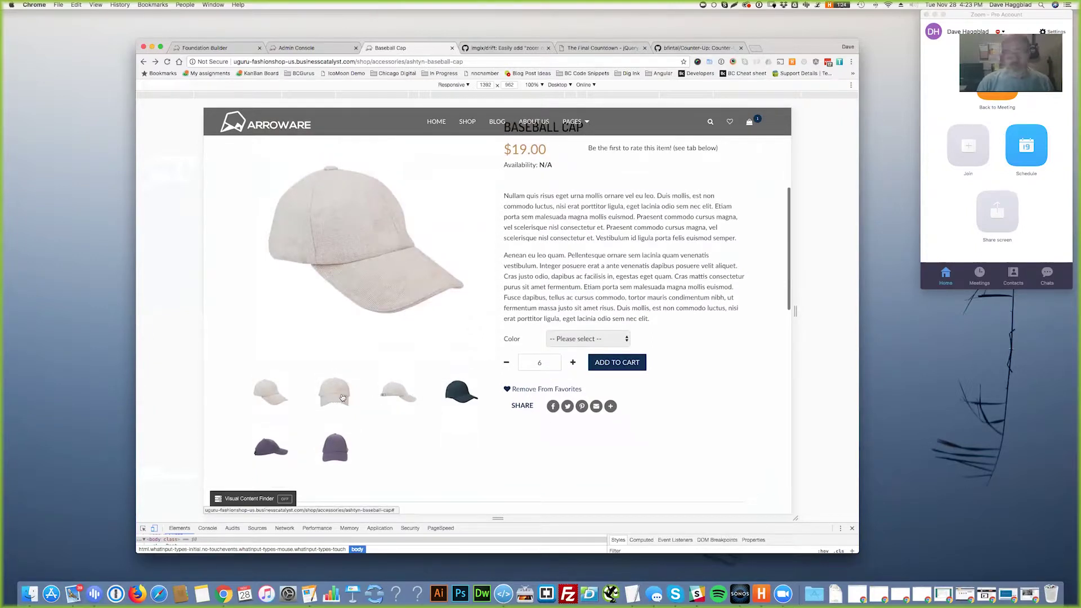
{"action": "left_click", "coordinate": [335, 402]}
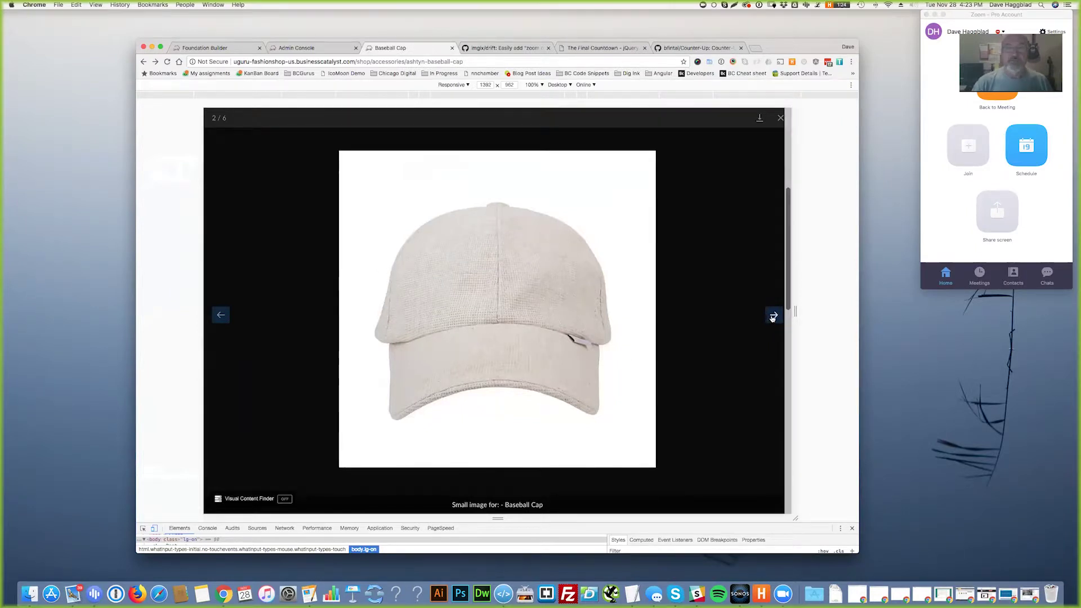
{"action": "left_click", "coordinate": [773, 317]}
{"action": "left_click", "coordinate": [773, 316]}
{"action": "left_click", "coordinate": [773, 316]}
{"action": "left_click", "coordinate": [773, 316]}
{"action": "left_click", "coordinate": [773, 316]}
{"action": "left_click", "coordinate": [773, 316]}
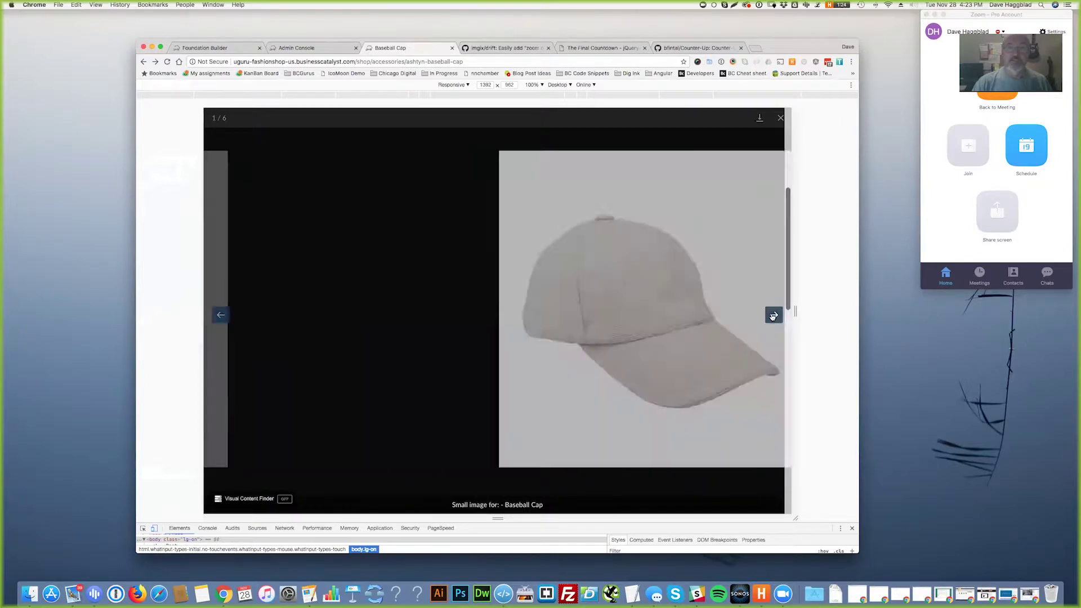
{"action": "left_click", "coordinate": [773, 316]}
{"action": "left_click", "coordinate": [780, 118]}
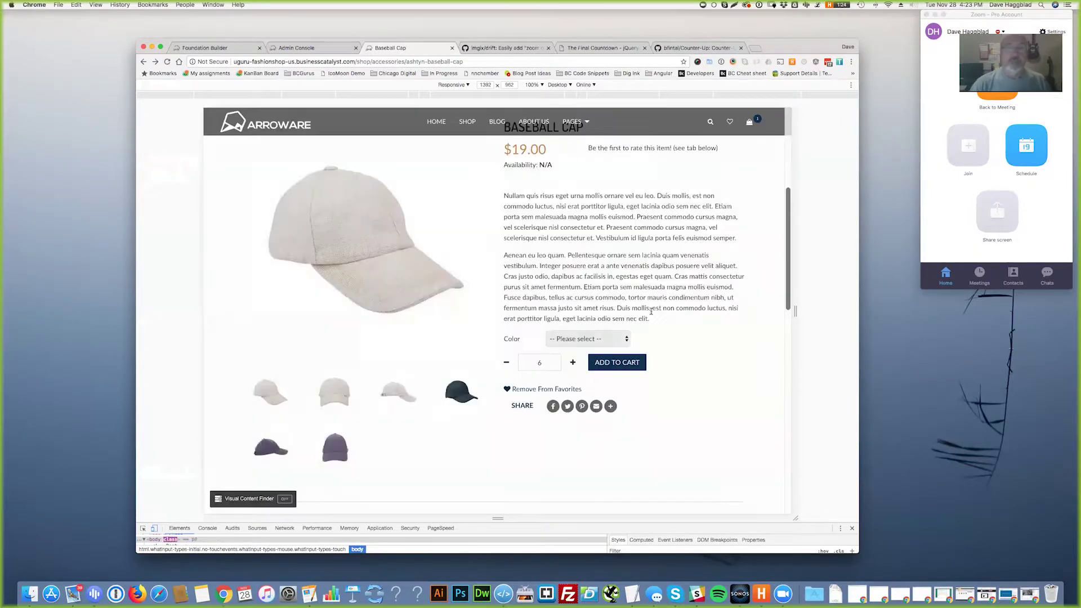
- Re-open the second cap image, then check the Sizing Info and Additional Details tabs
{"action": "scroll", "coordinate": [349, 327], "scroll_direction": "down", "scroll_amount": 2}
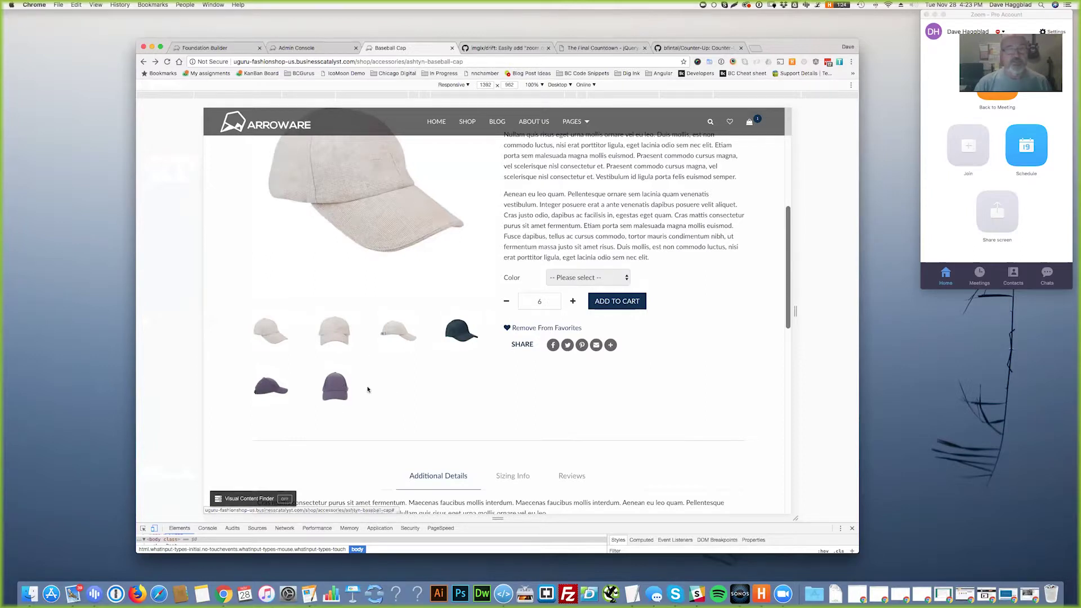
{"action": "left_click", "coordinate": [337, 336]}
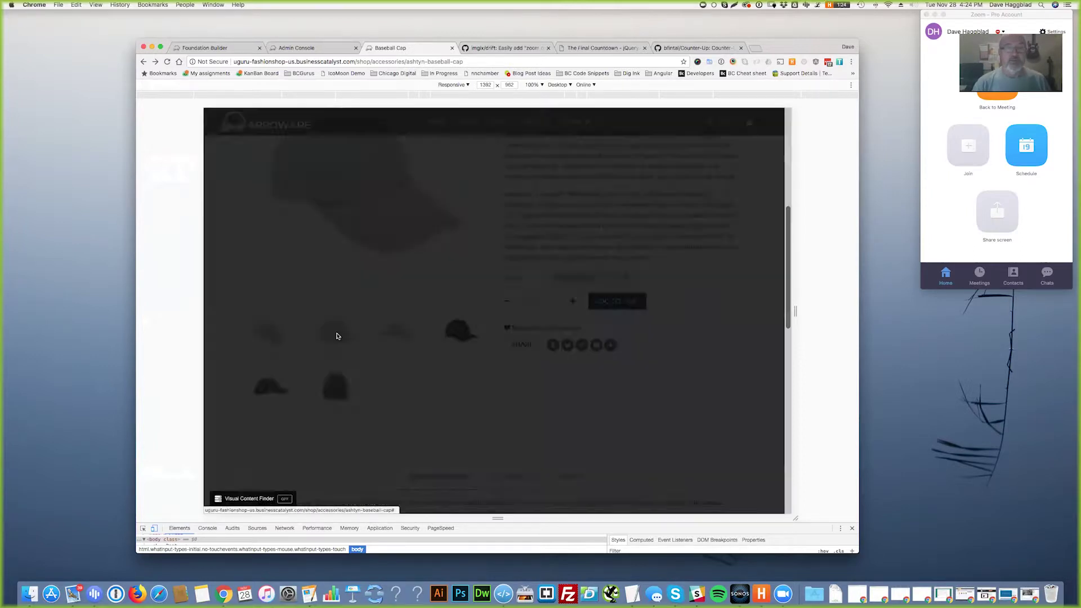
{"action": "left_click", "coordinate": [761, 319]}
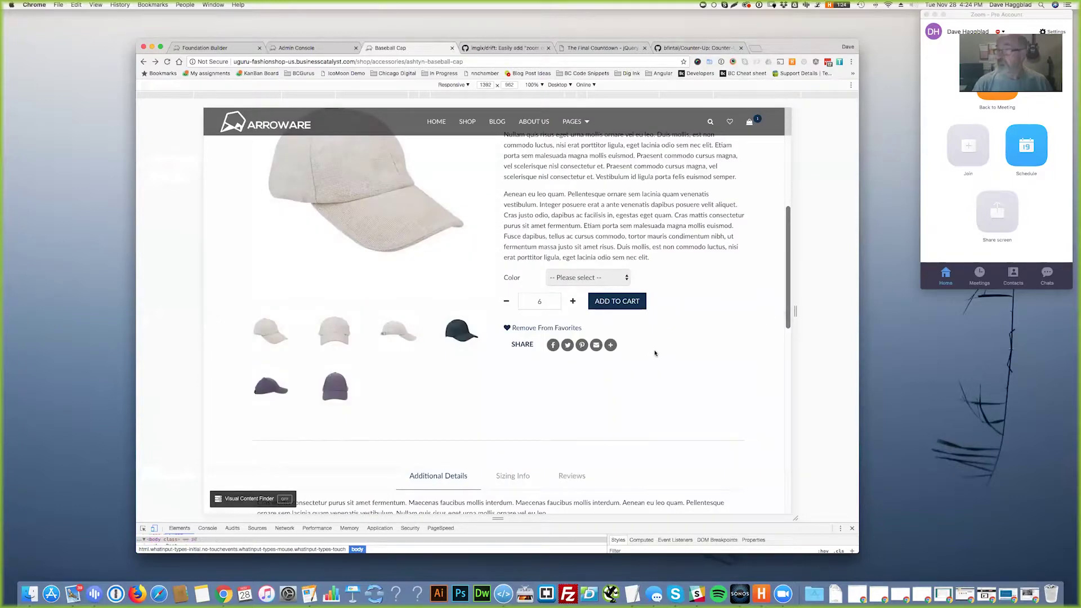
{"action": "scroll", "coordinate": [655, 353], "scroll_direction": "down", "scroll_amount": 5}
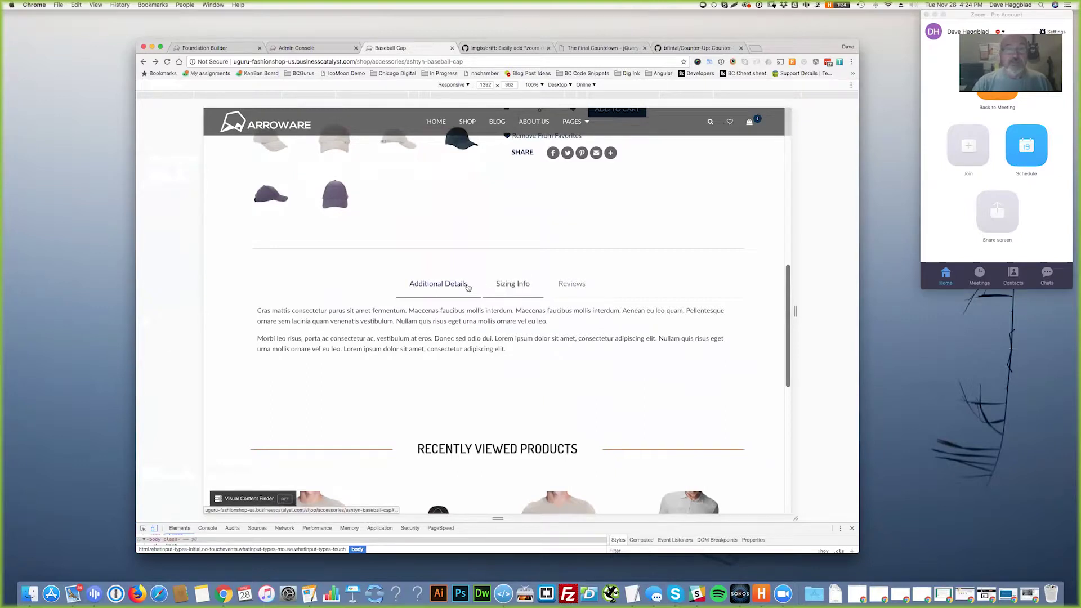
{"action": "left_click", "coordinate": [506, 286]}
{"action": "left_click", "coordinate": [439, 286]}
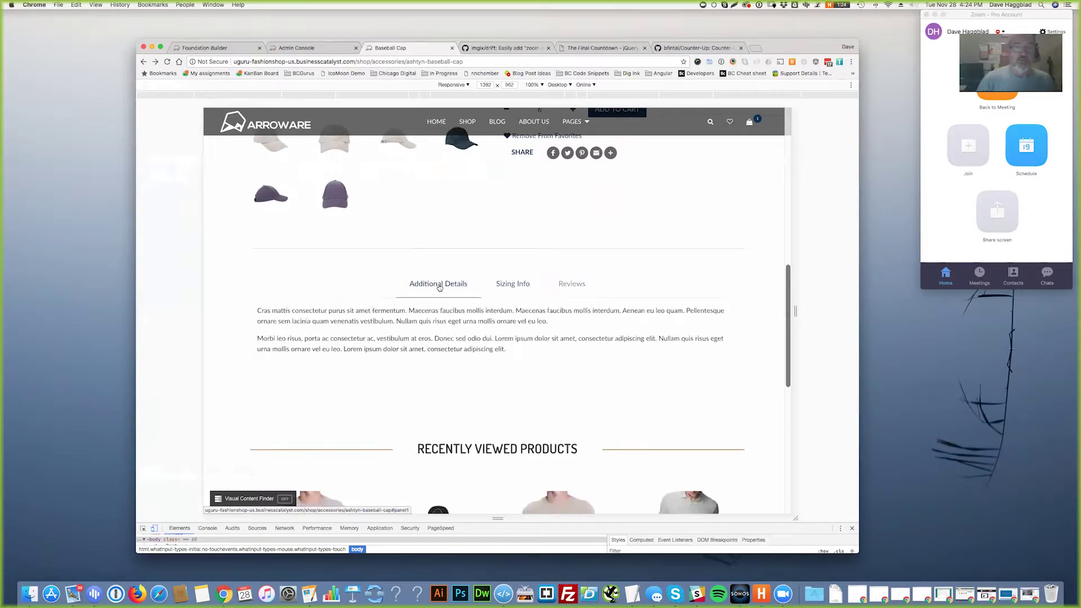
- Drag across the two Additional Details description paragraphs to select them
{"action": "scroll", "coordinate": [439, 286], "scroll_direction": "up", "scroll_amount": 10}
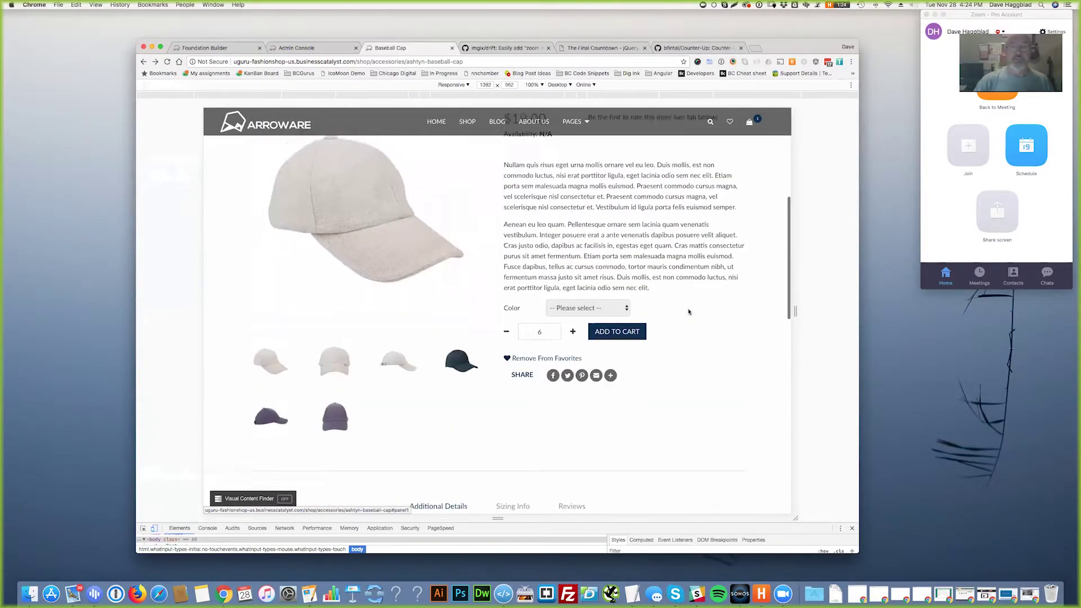
{"action": "left_click_drag", "start_coordinate": [650, 377], "coordinate": [501, 255]}
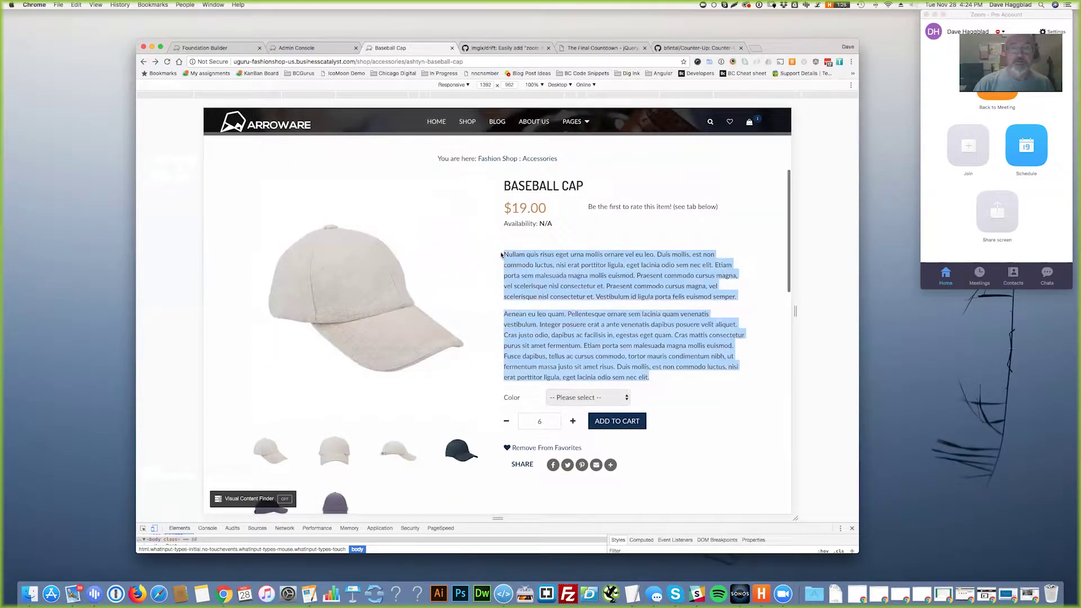
{"action": "scroll", "coordinate": [709, 383], "scroll_direction": "down", "scroll_amount": 5}
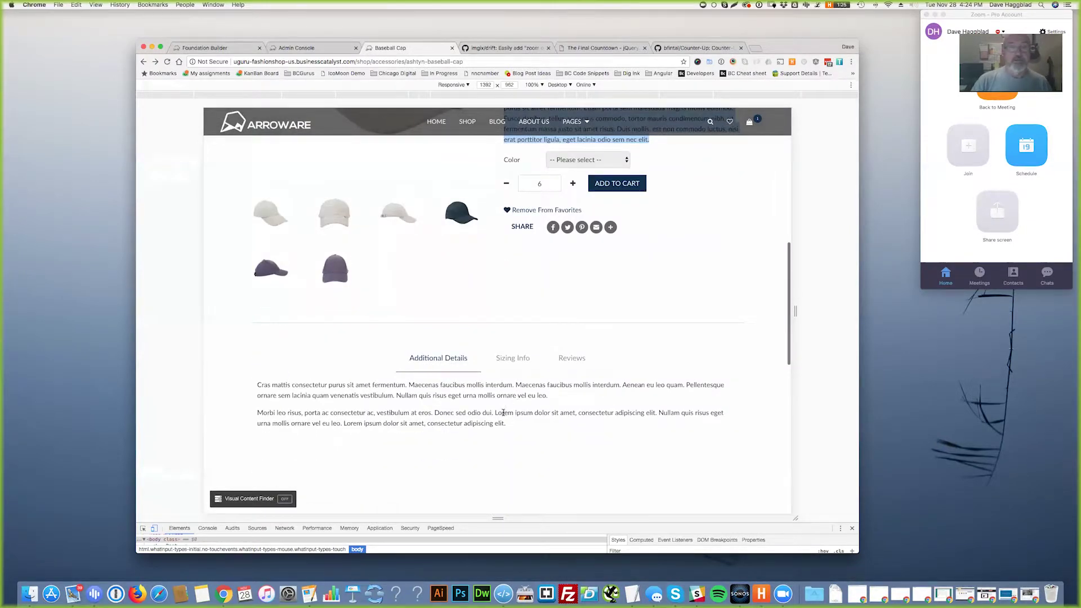
- Open the Glam Platform Heels item in Additional Product Details and select its ID 5039450
{"action": "left_click", "coordinate": [220, 49]}
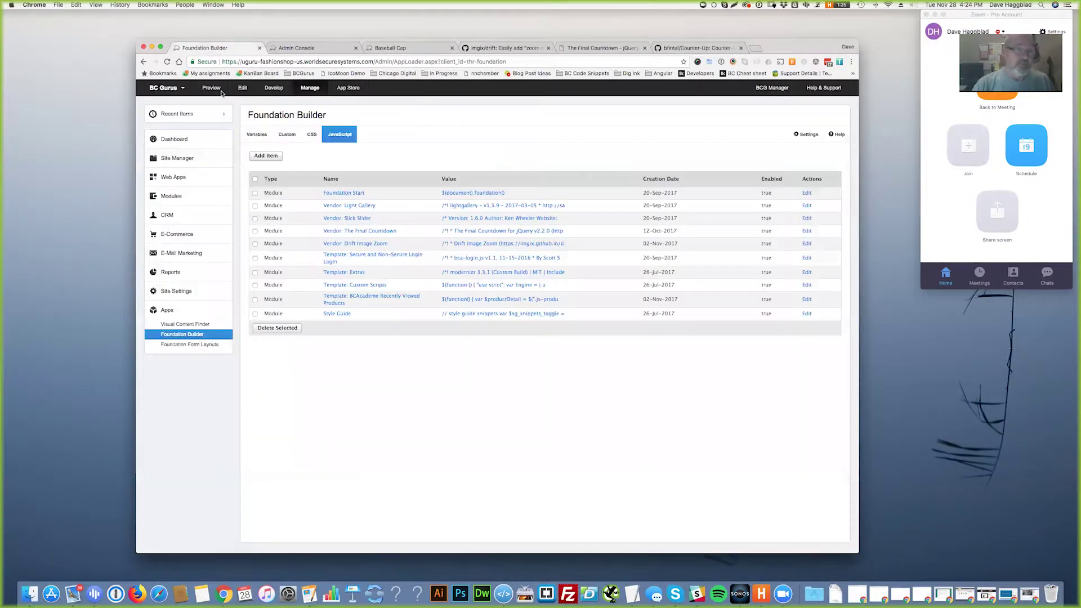
{"action": "left_click", "coordinate": [173, 177]}
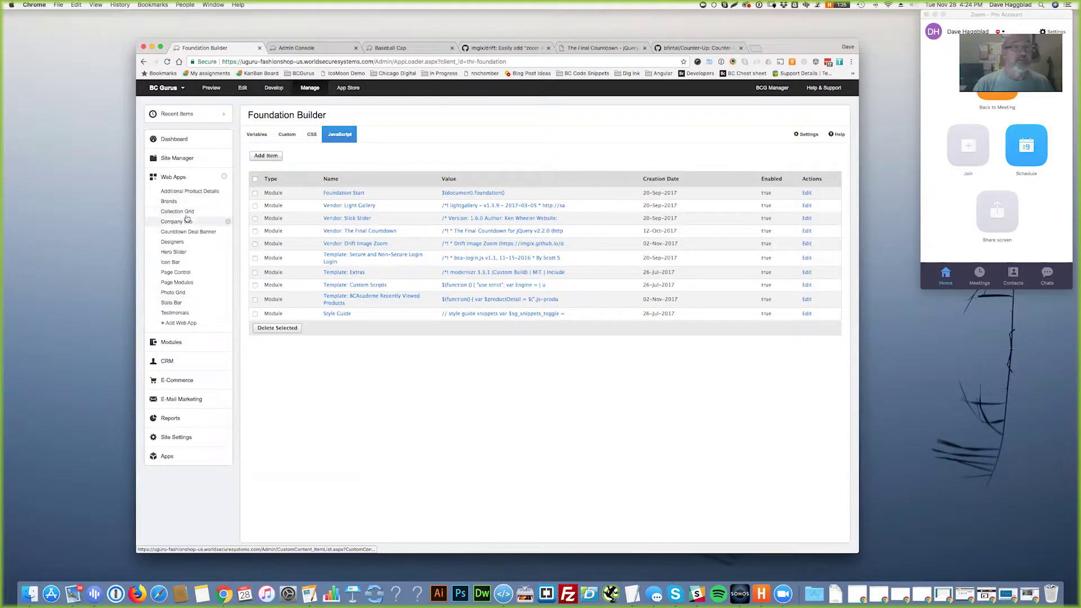
{"action": "left_click", "coordinate": [190, 192]}
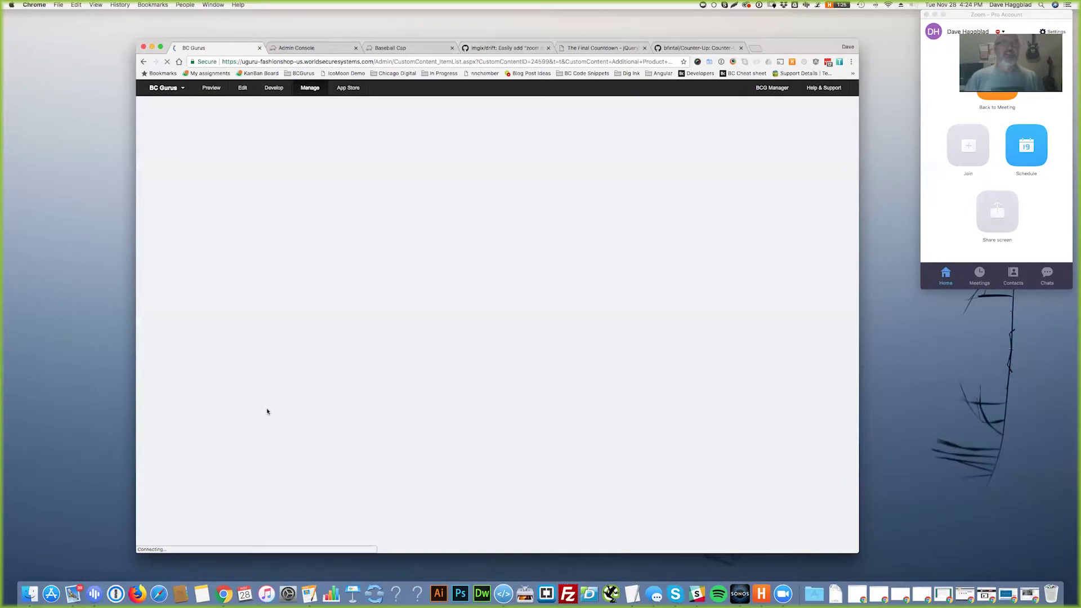
{"action": "left_click", "coordinate": [292, 213]}
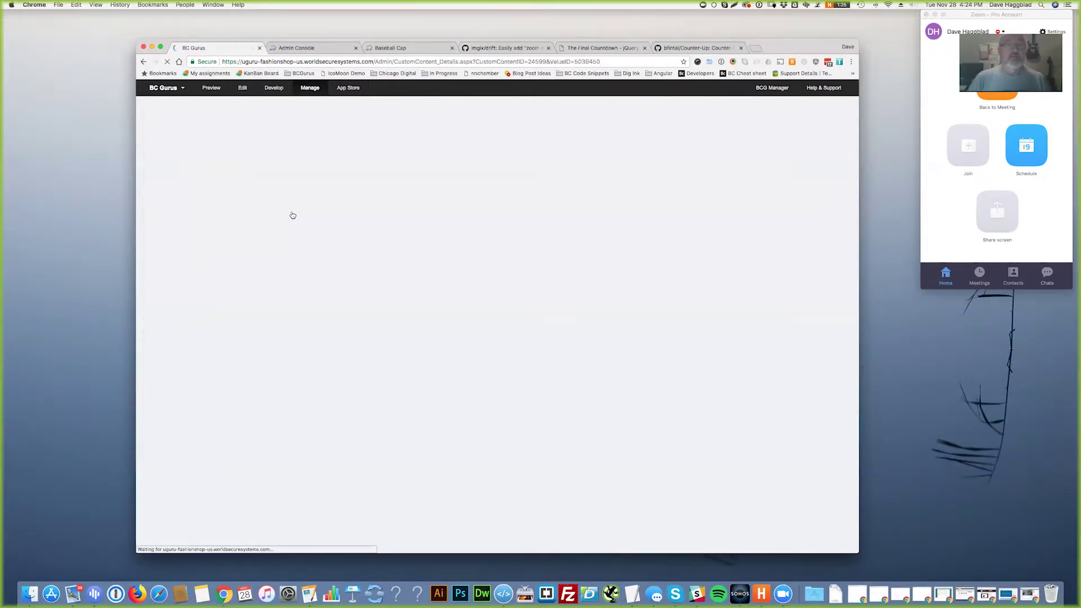
{"action": "scroll", "coordinate": [256, 356], "scroll_direction": "down", "scroll_amount": 5}
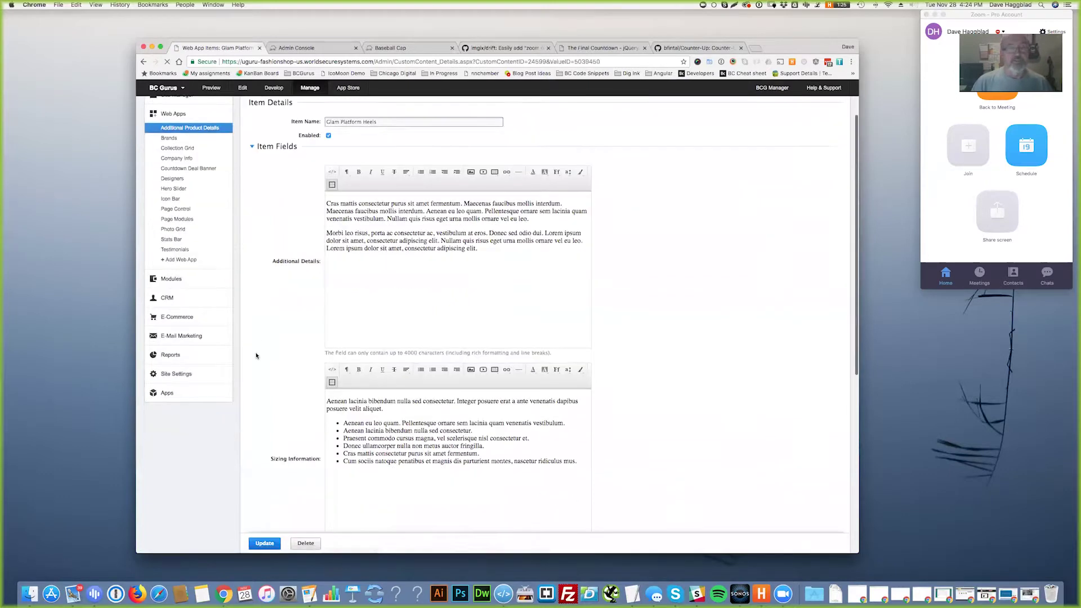
{"action": "scroll", "coordinate": [257, 355], "scroll_direction": "up", "scroll_amount": 4}
{"action": "scroll", "coordinate": [256, 355], "scroll_direction": "up", "scroll_amount": 1}
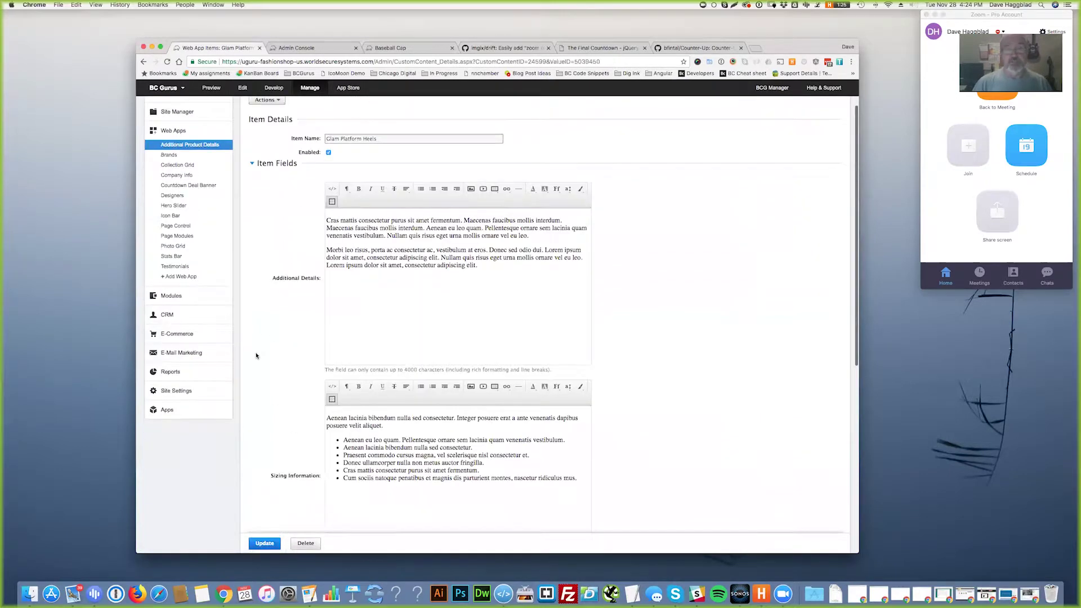
{"action": "scroll", "coordinate": [622, 379], "scroll_direction": "down", "scroll_amount": 1}
{"action": "scroll", "coordinate": [654, 328], "scroll_direction": "up", "scroll_amount": 4}
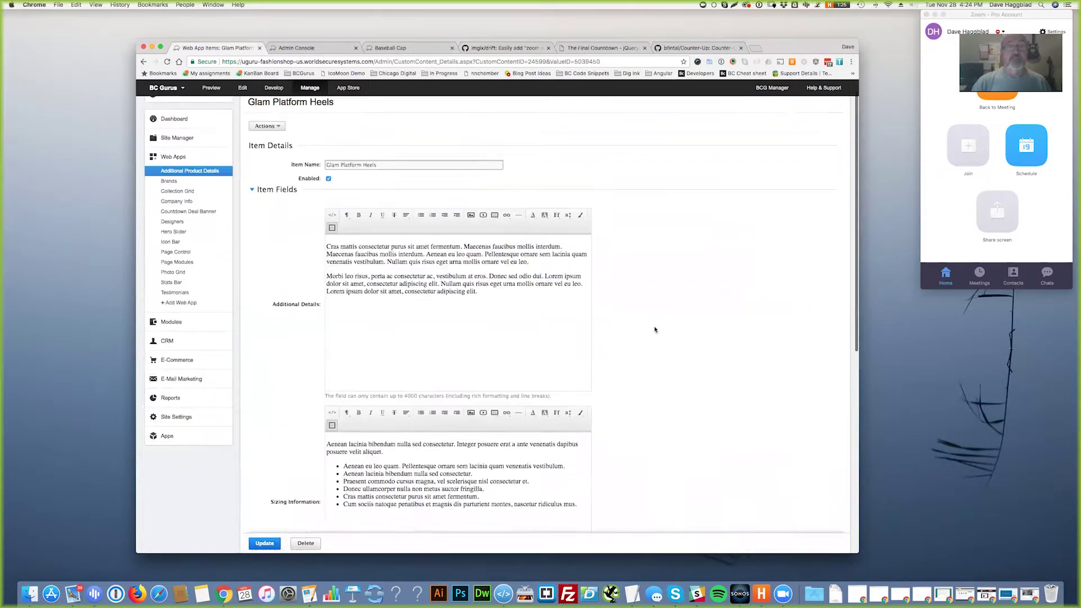
{"action": "double_click", "coordinate": [587, 61]}
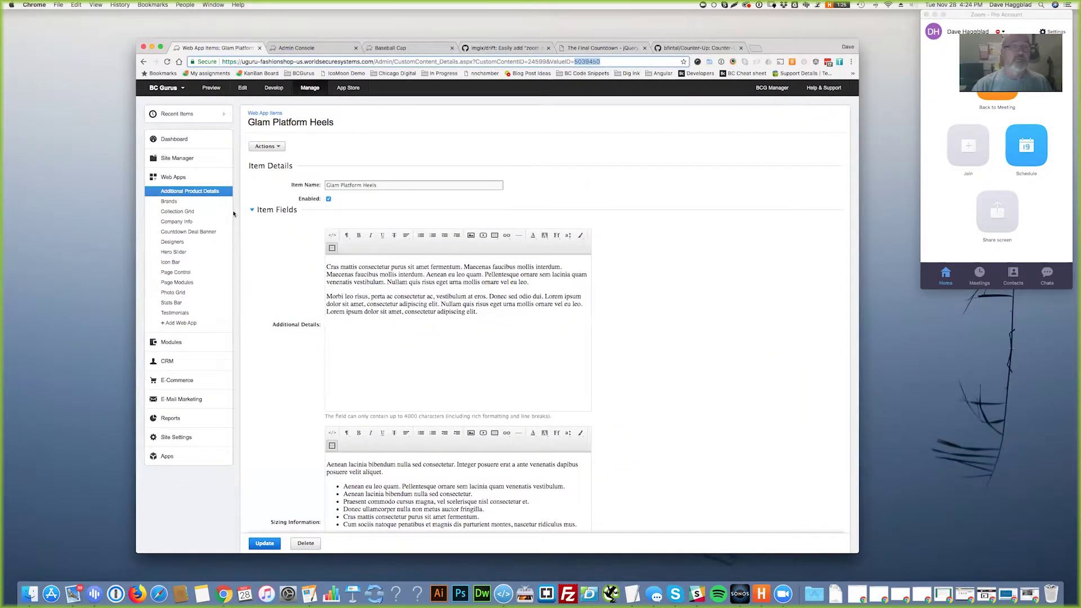
- Select Athletic Cross-Strap Top's Custom 1 value 5039448 under More Options, then return to the cap page
{"action": "left_click", "coordinate": [176, 380]}
{"action": "left_click", "coordinate": [171, 249]}
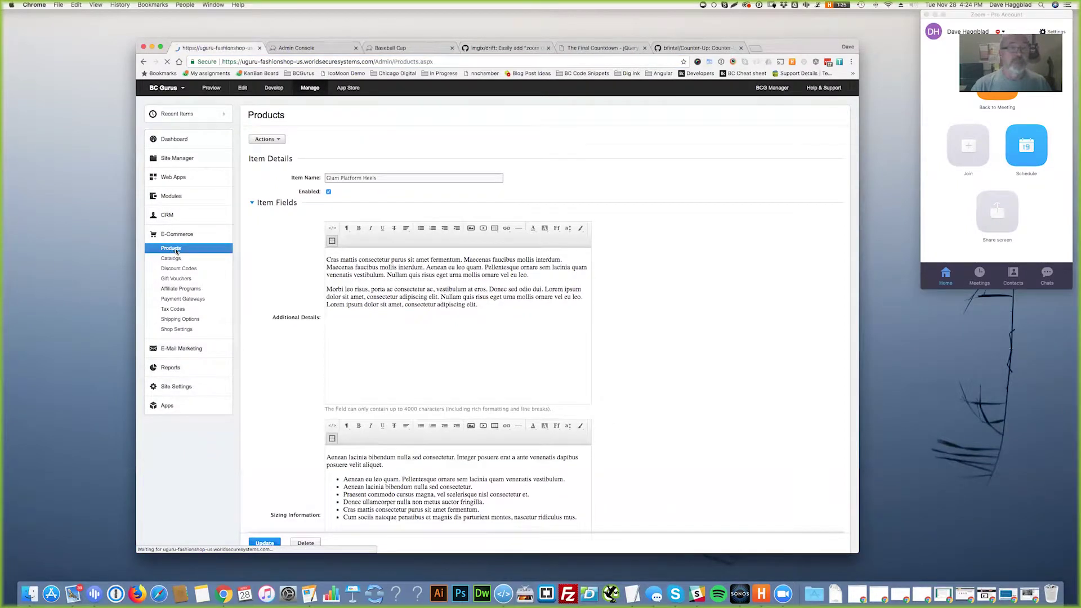
{"action": "left_click", "coordinate": [302, 310]}
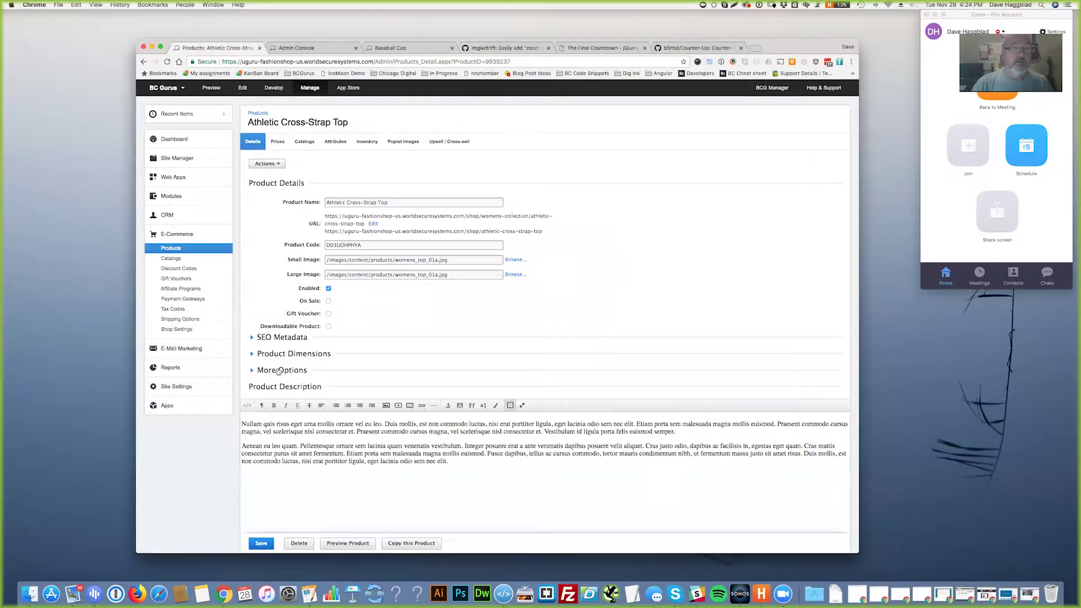
{"action": "left_click", "coordinate": [281, 371]}
{"action": "scroll", "coordinate": [365, 396], "scroll_direction": "down", "scroll_amount": 5}
{"action": "left_click_drag", "start_coordinate": [365, 395], "coordinate": [284, 399]}
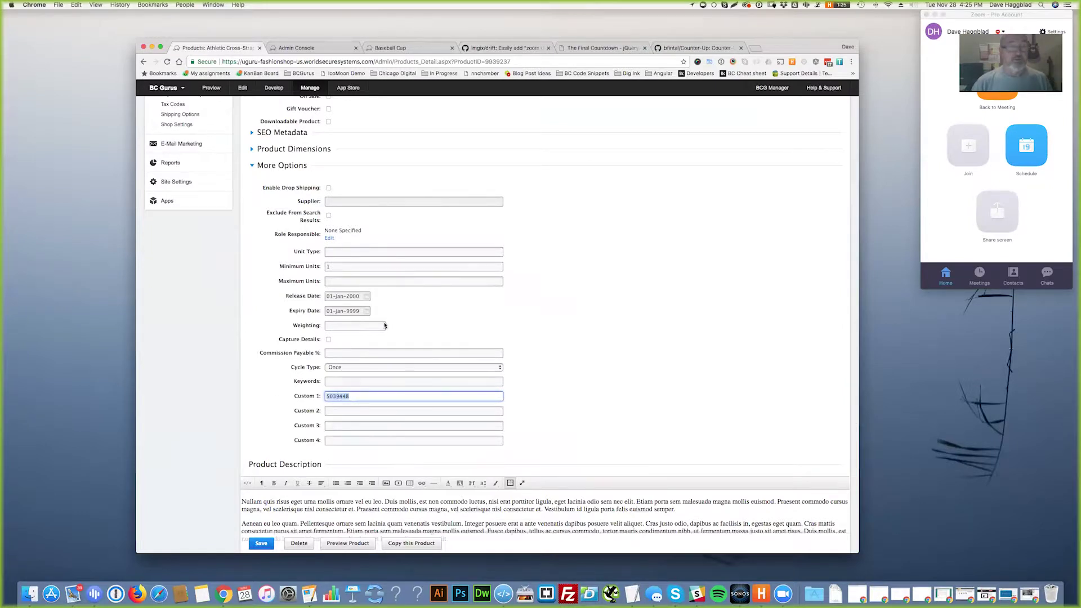
{"action": "left_click", "coordinate": [407, 48]}
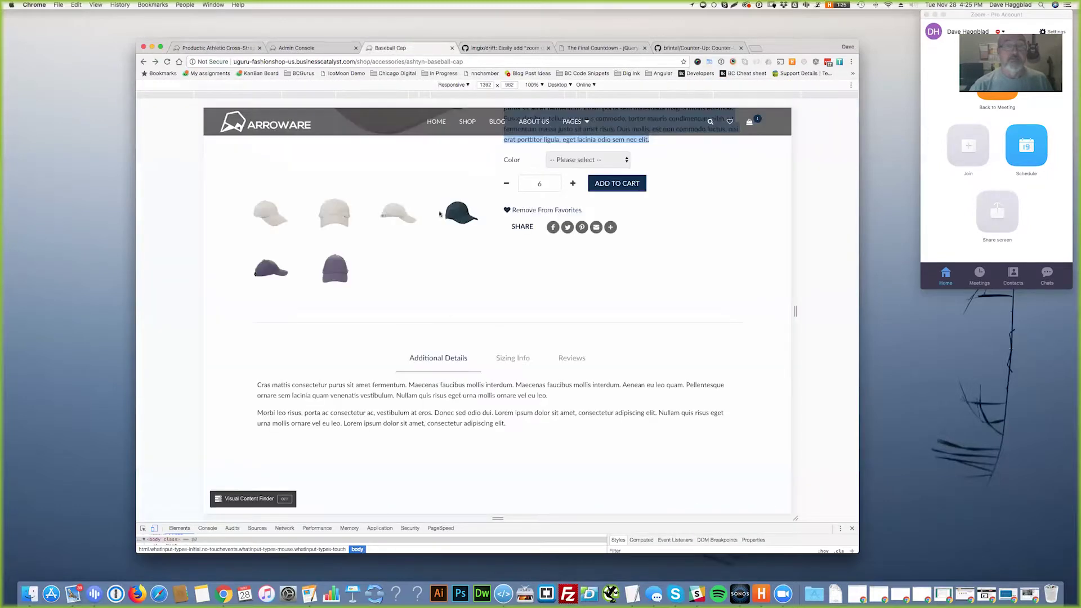
- Toggle the cap's Sizing Info and Additional Details tabs, then return to the Athletic Cross-Strap Top admin page
{"action": "left_click", "coordinate": [510, 363]}
{"action": "left_click", "coordinate": [442, 360]}
{"action": "left_click", "coordinate": [495, 361]}
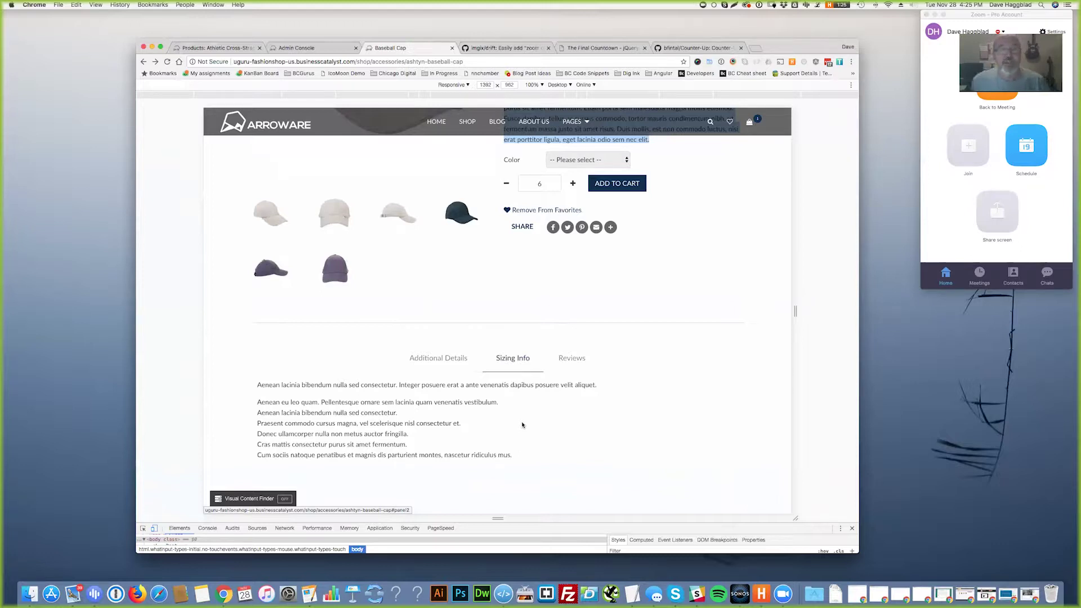
{"action": "left_click", "coordinate": [224, 48]}
{"action": "scroll", "coordinate": [288, 318], "scroll_direction": "up", "scroll_amount": 5}
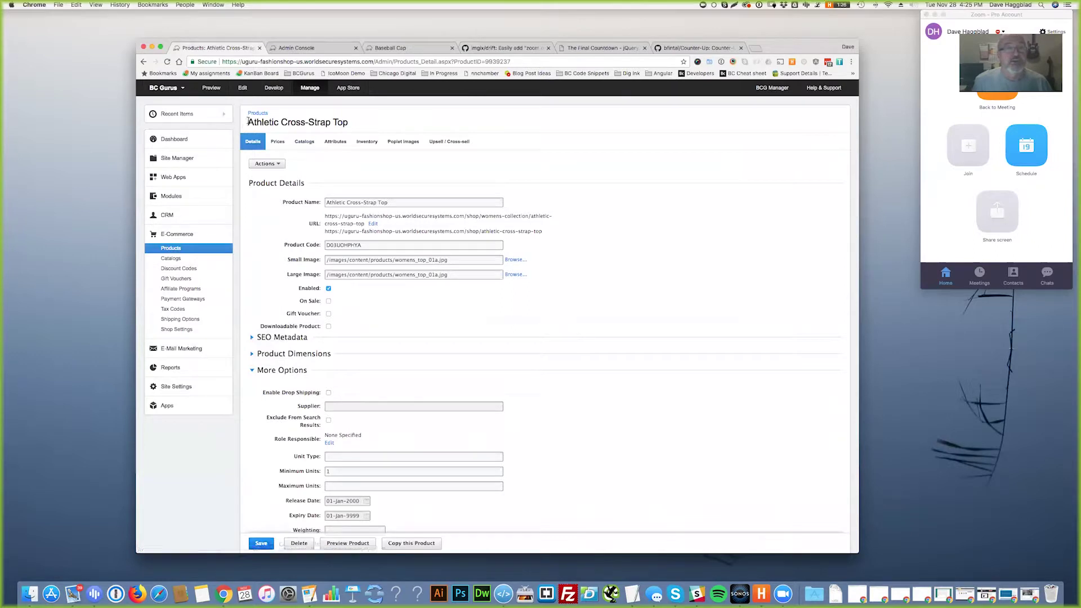
- Select the Athletic Cross-Strap Top title, open Web Apps > Additional Product Details, then return to the cap page
{"action": "left_click_drag", "start_coordinate": [248, 122], "coordinate": [350, 125]}
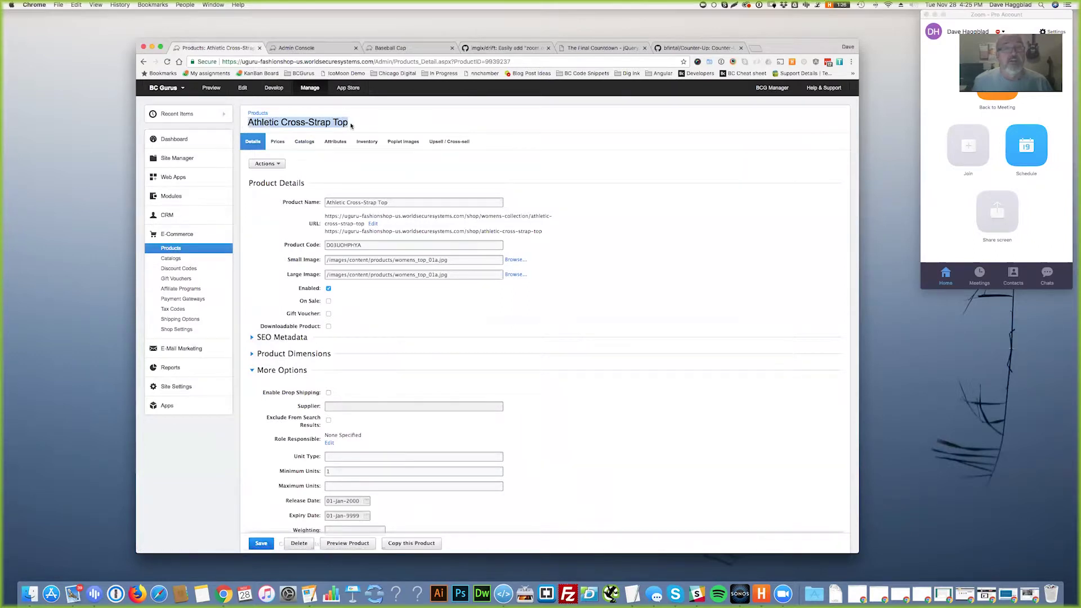
{"action": "left_click", "coordinate": [170, 178]}
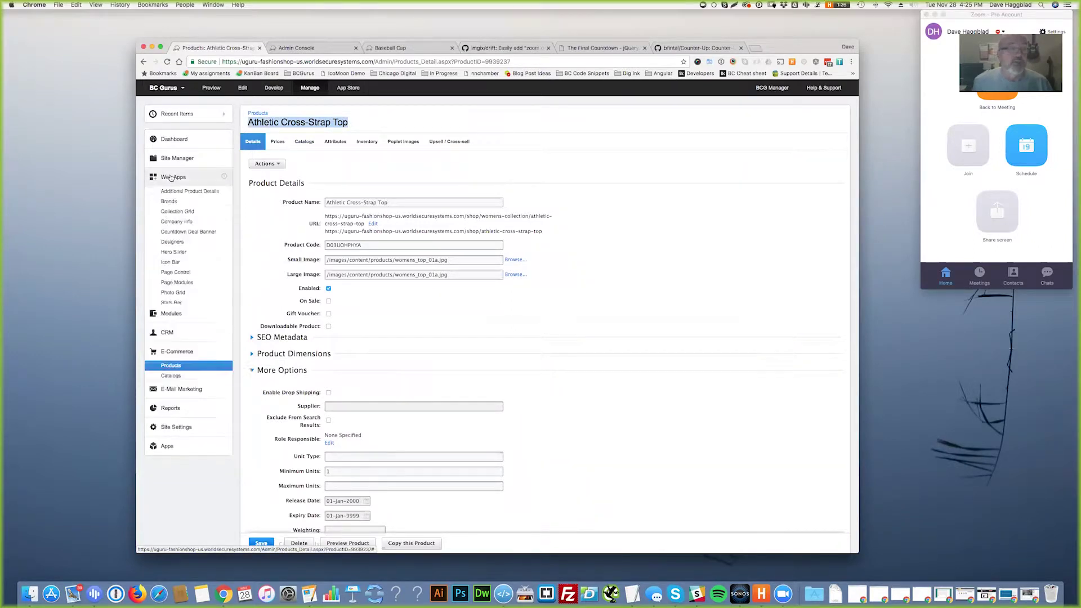
{"action": "left_click", "coordinate": [178, 192]}
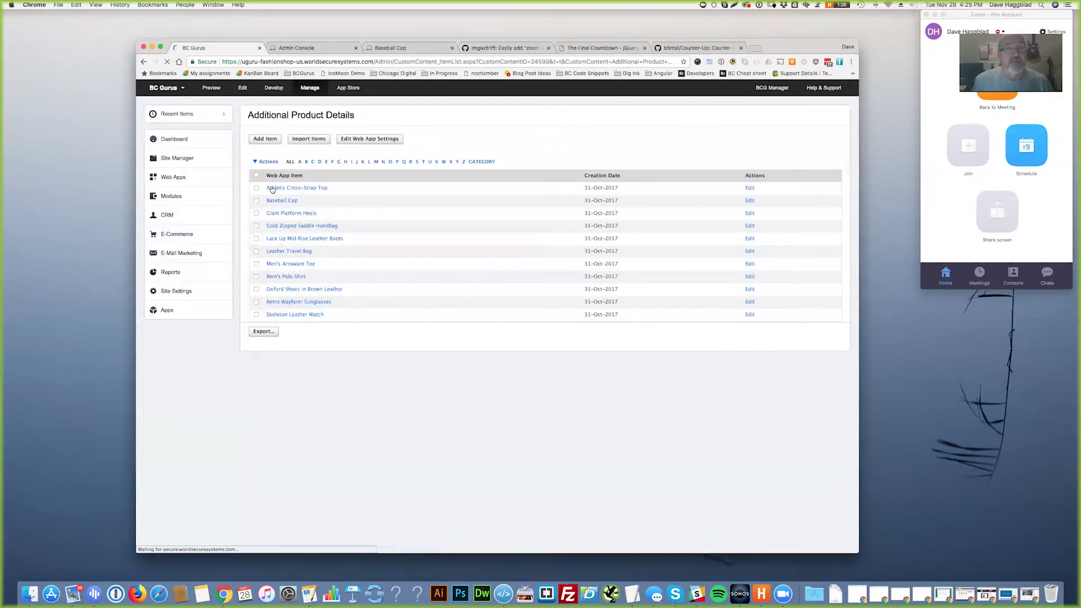
{"action": "left_click", "coordinate": [414, 48]}
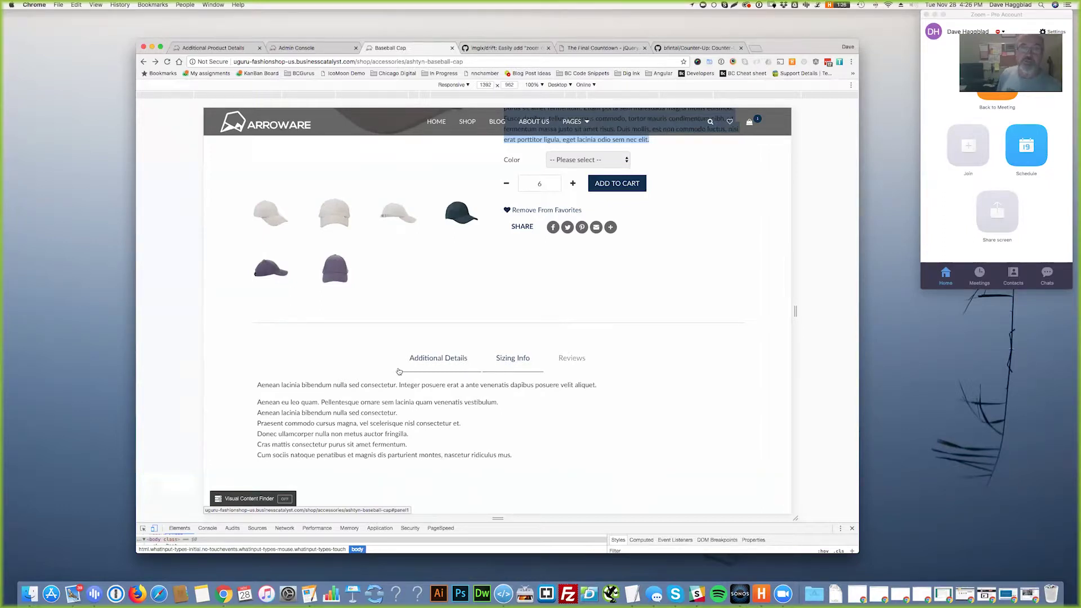
{"action": "scroll", "coordinate": [398, 369], "scroll_direction": "up", "scroll_amount": 6}
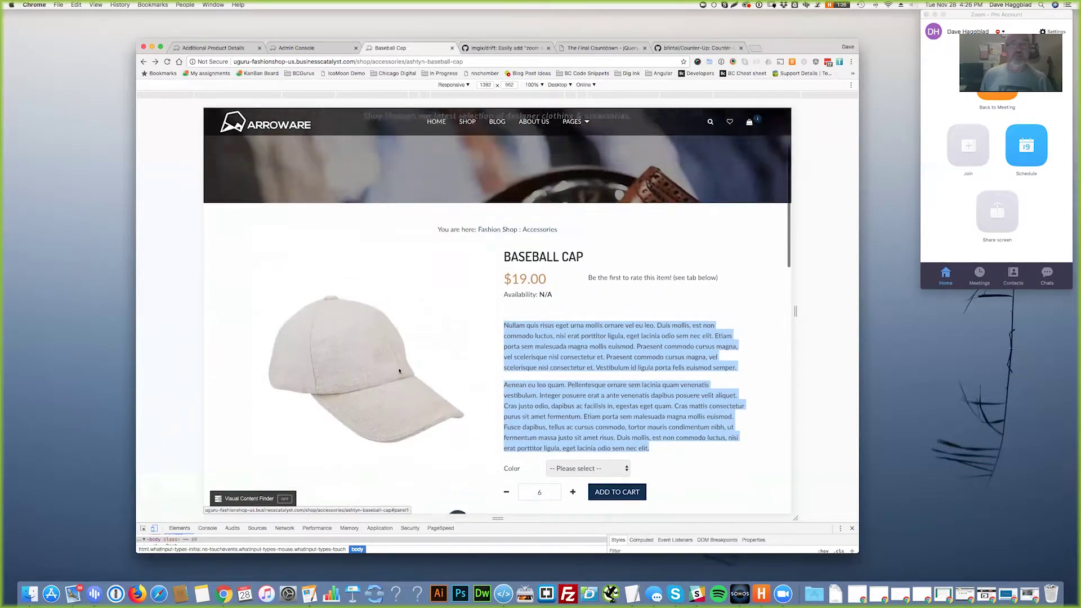
{"action": "left_click_drag", "start_coordinate": [503, 280], "coordinate": [585, 281]}
{"action": "scroll", "coordinate": [523, 323], "scroll_direction": "down", "scroll_amount": 6}
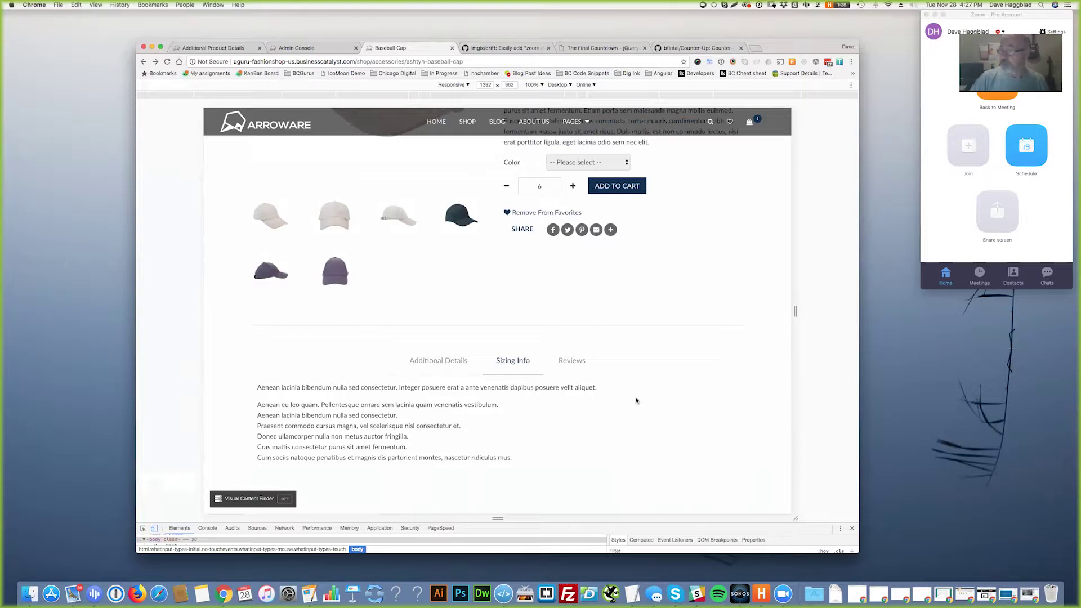
{"action": "scroll", "coordinate": [640, 410], "scroll_direction": "down", "scroll_amount": 2}
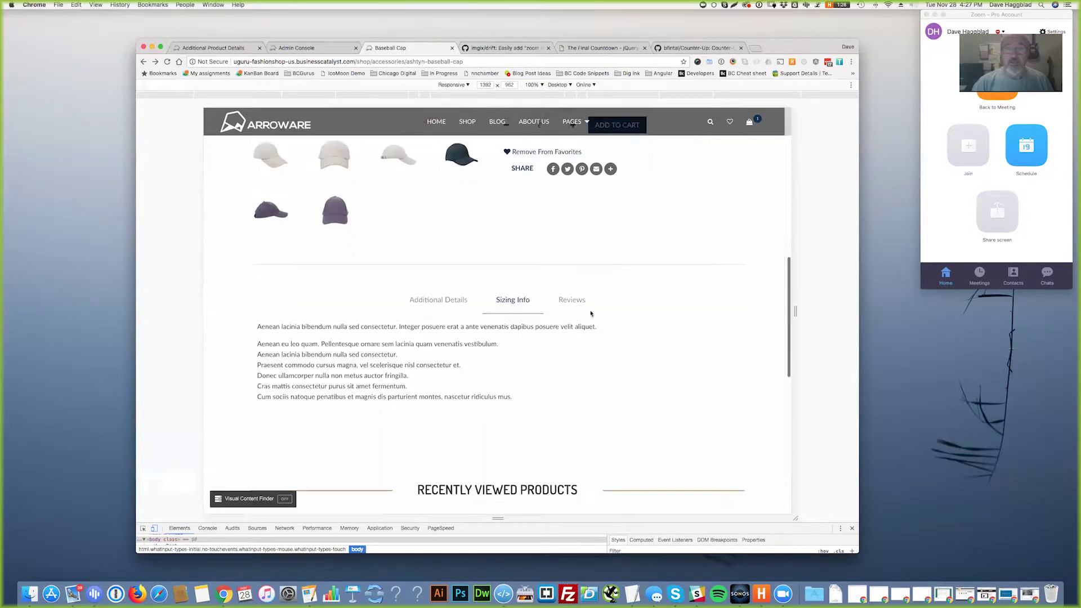
- Open the cap's review form, give it a 4 rating, and autofill the test reviewer's name and e-mail
{"action": "left_click", "coordinate": [573, 302]}
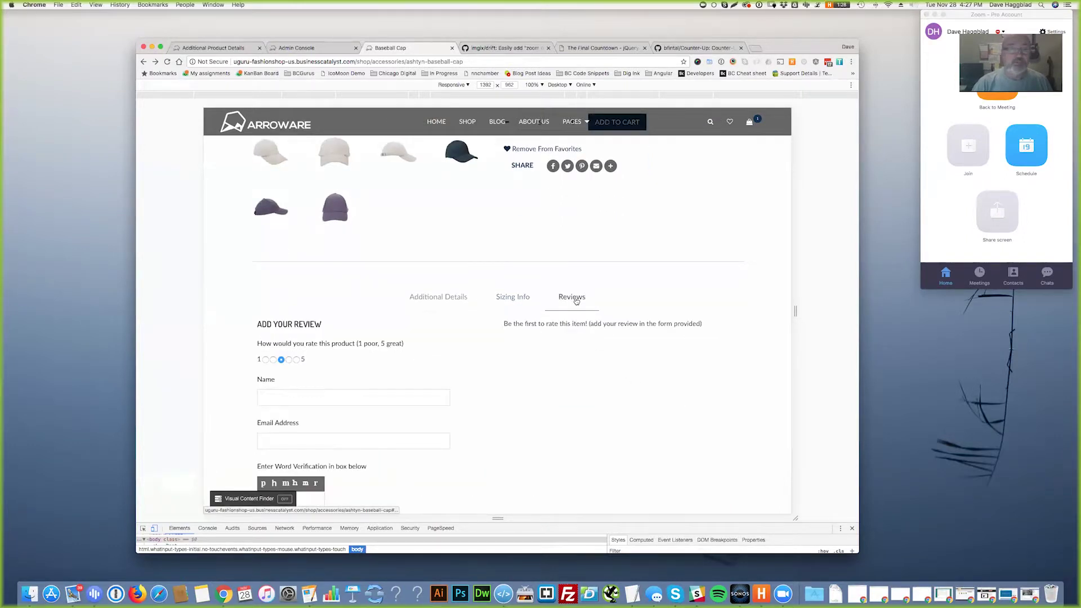
{"action": "scroll", "coordinate": [573, 302], "scroll_direction": "down", "scroll_amount": 2}
{"action": "left_click_drag", "start_coordinate": [259, 213], "coordinate": [444, 392]}
{"action": "left_click", "coordinate": [281, 238]}
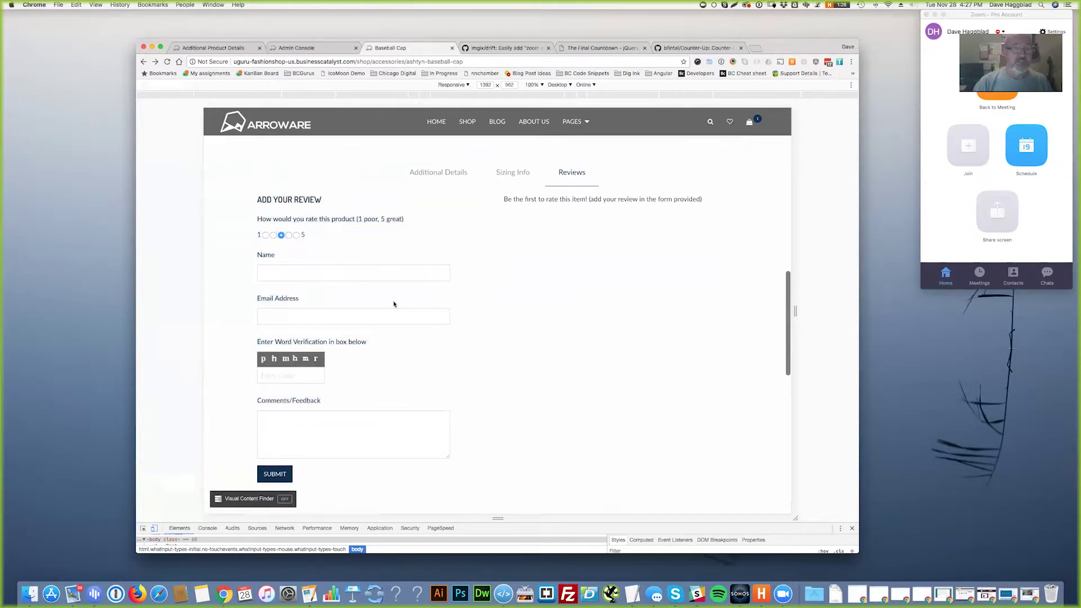
{"action": "left_click", "coordinate": [288, 235]}
{"action": "left_click", "coordinate": [301, 273]}
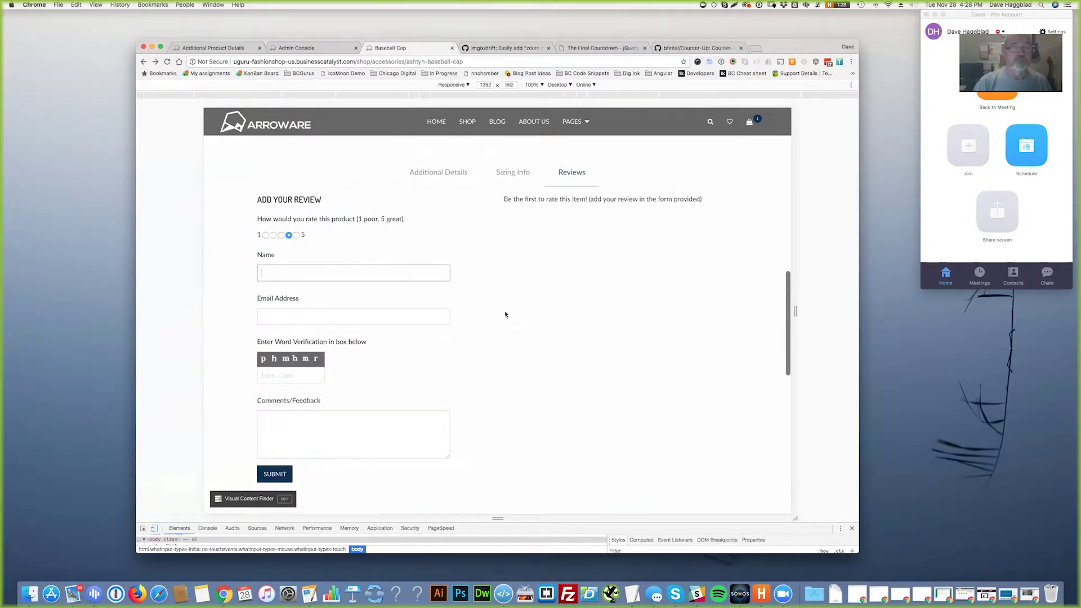
{"action": "type", "text": "Dave"}
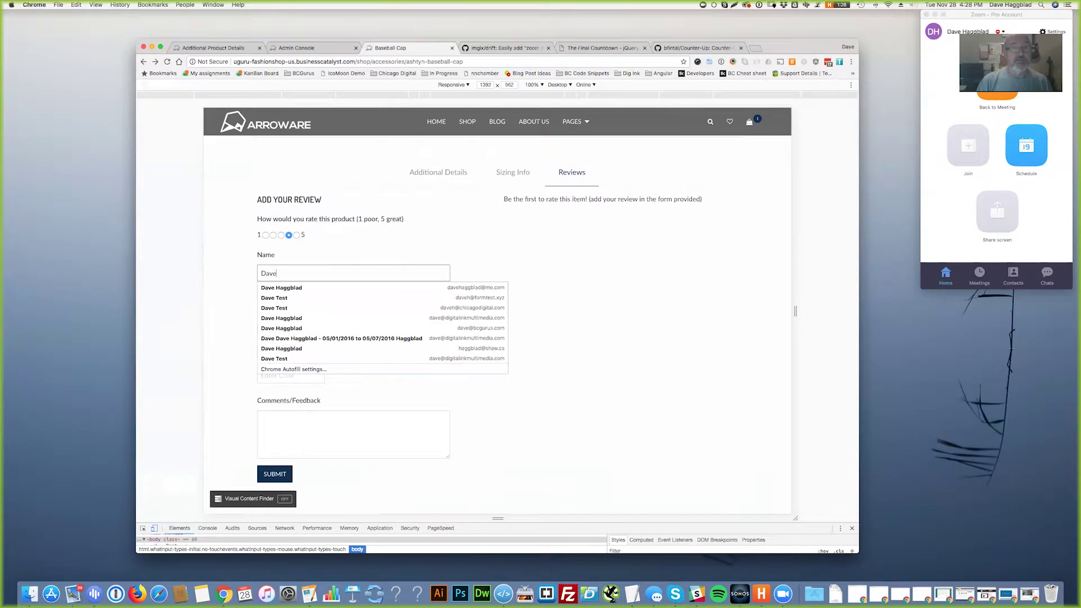
{"action": "key", "text": "Down"}
{"action": "key", "text": "Down"}
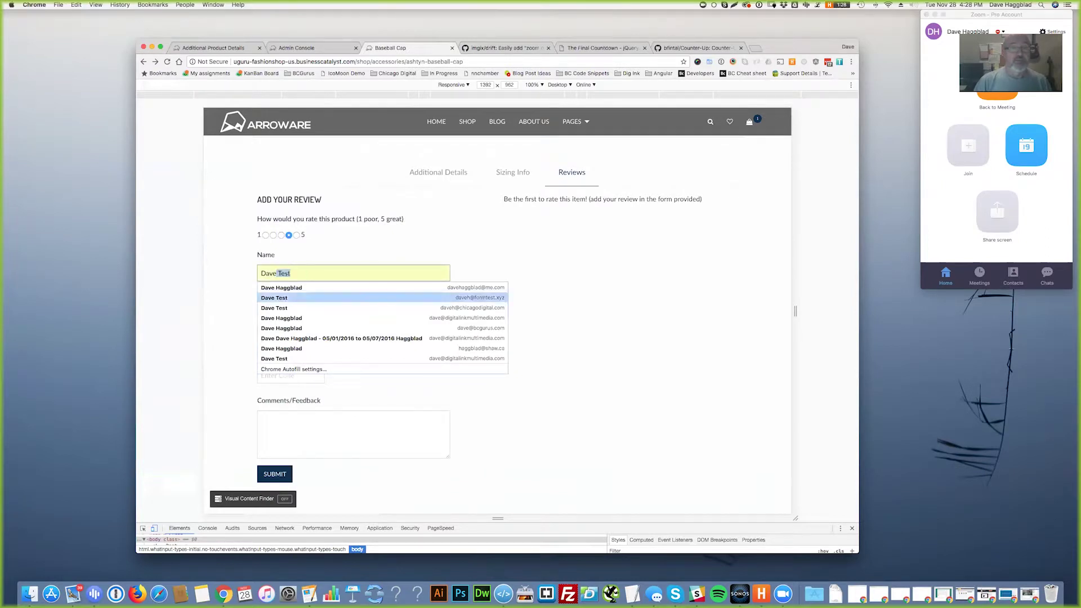
{"action": "key", "text": "Return"}
- Enter the verification code, paste a LittleIpsum paragraph into Comments, and submit the review
{"action": "left_click", "coordinate": [291, 375]}
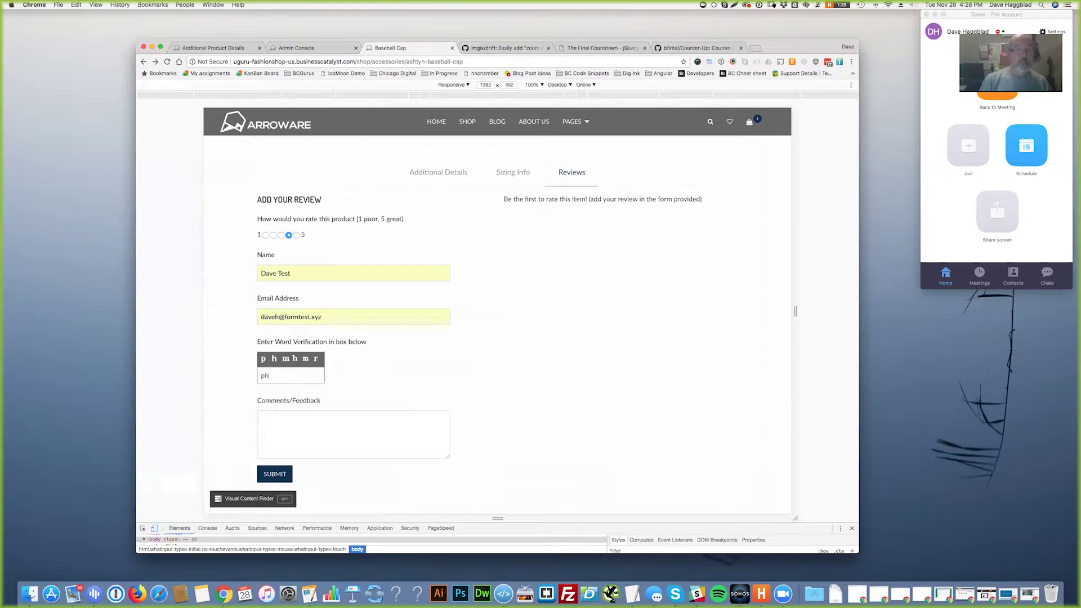
{"action": "type", "text": "hmr"}
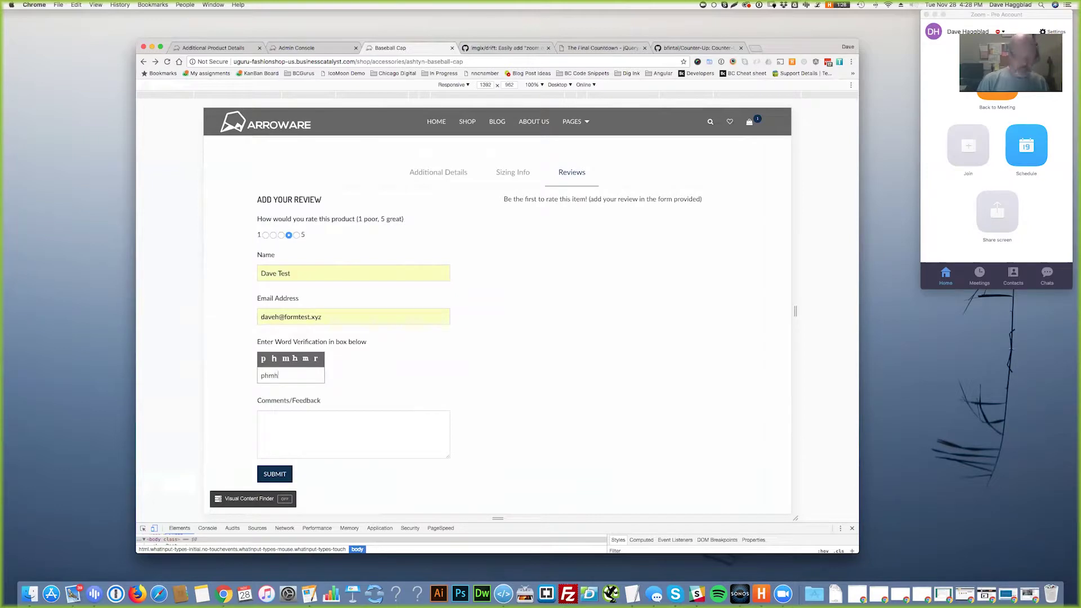
{"action": "left_click", "coordinate": [261, 419]}
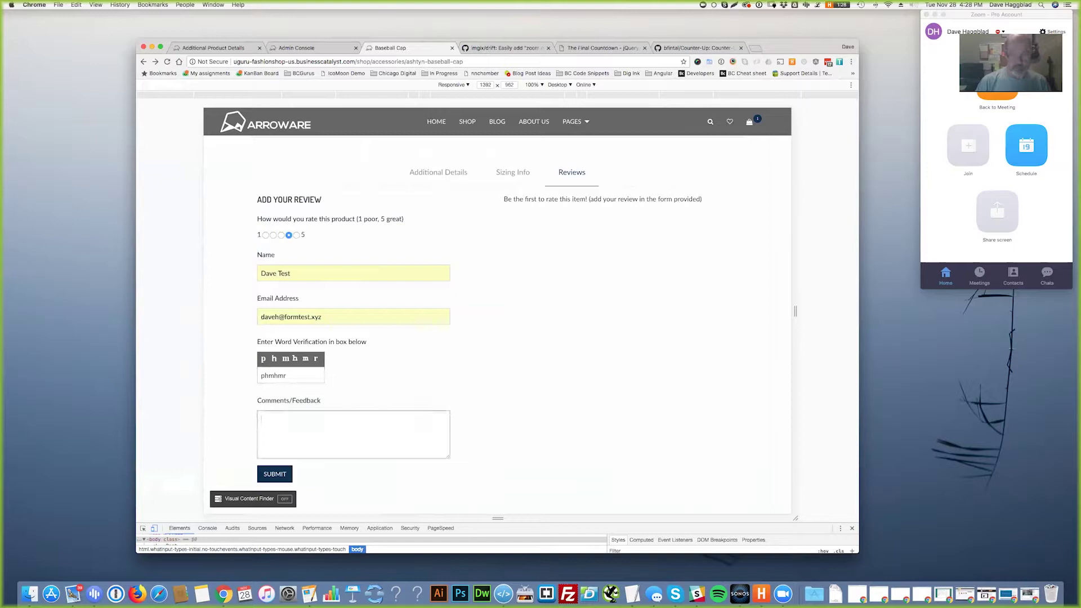
{"action": "left_click", "coordinate": [817, 5]}
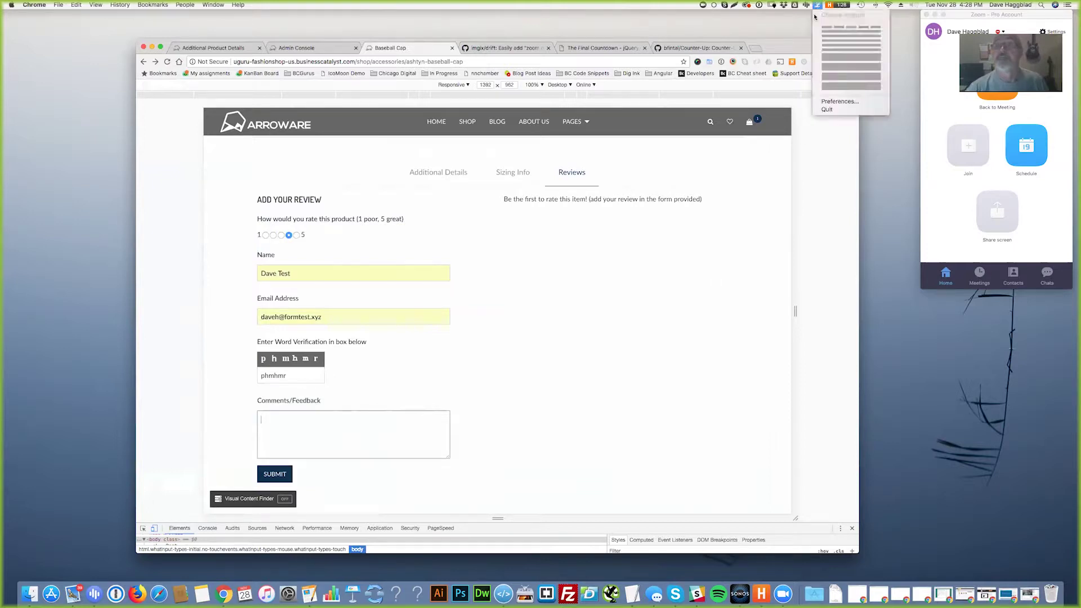
{"action": "left_click", "coordinate": [833, 56]}
{"action": "key", "text": "super+v"}
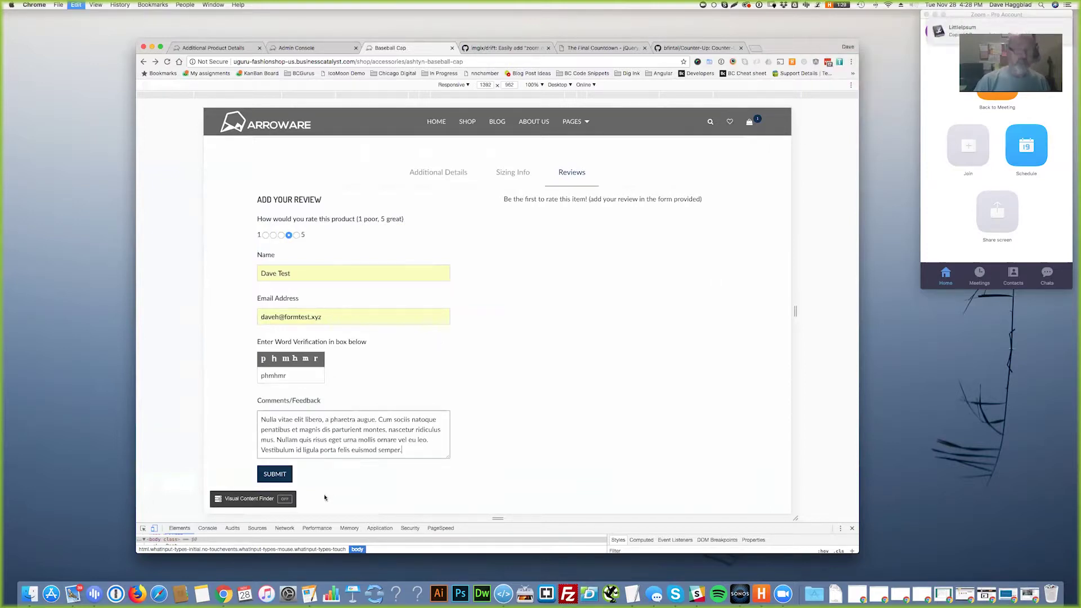
{"action": "left_click", "coordinate": [275, 474]}
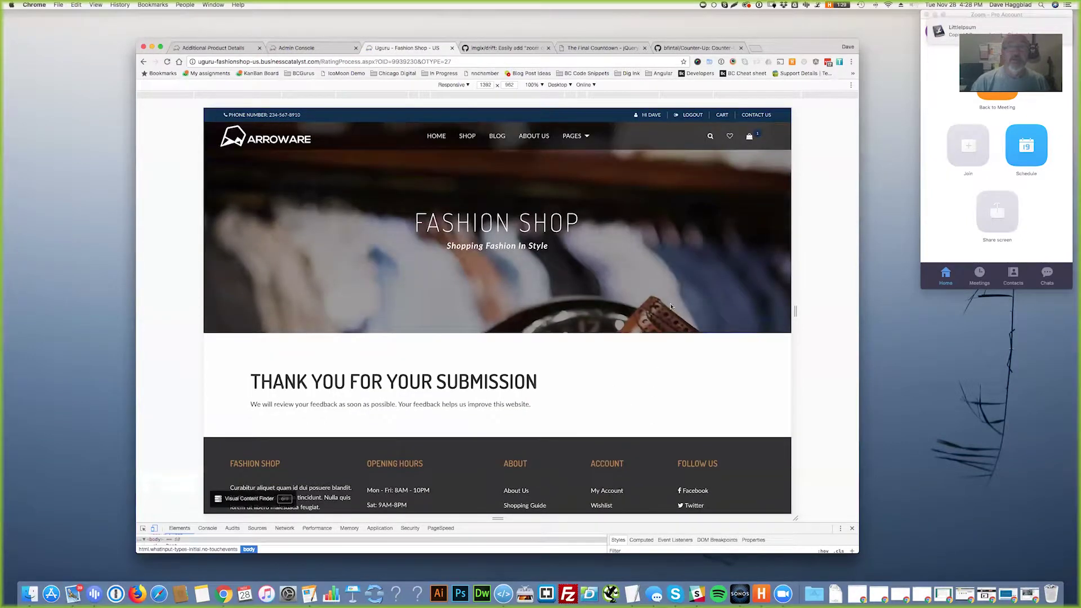
- Return to the Baseball Cap page, show its reviews, then switch to the admin product details list
{"action": "left_click", "coordinate": [146, 63]}
{"action": "right_click", "coordinate": [142, 63]}
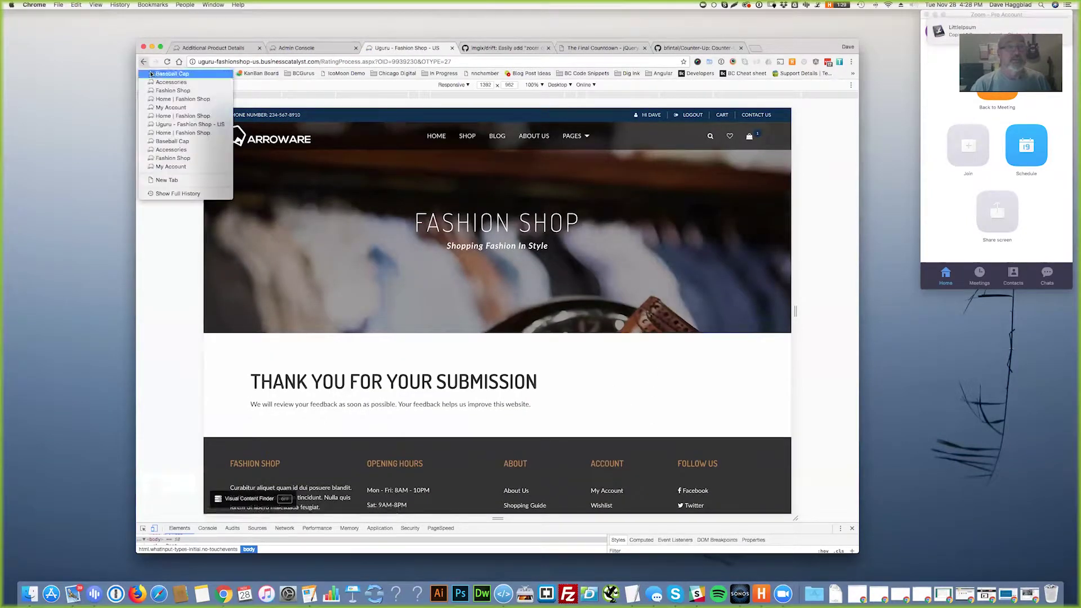
{"action": "left_click", "coordinate": [158, 75]}
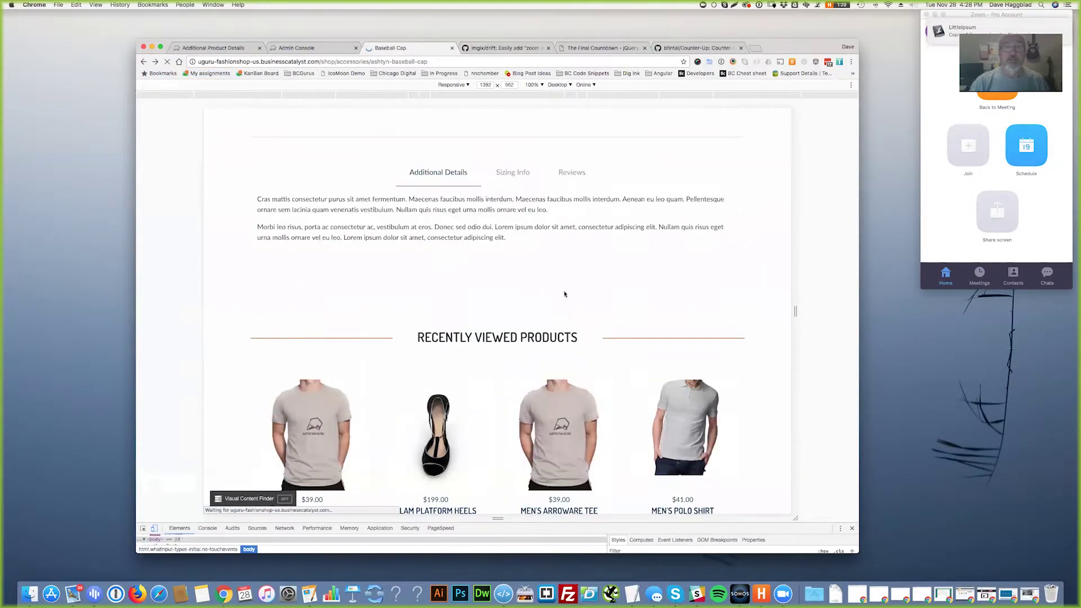
{"action": "left_click", "coordinate": [573, 173]}
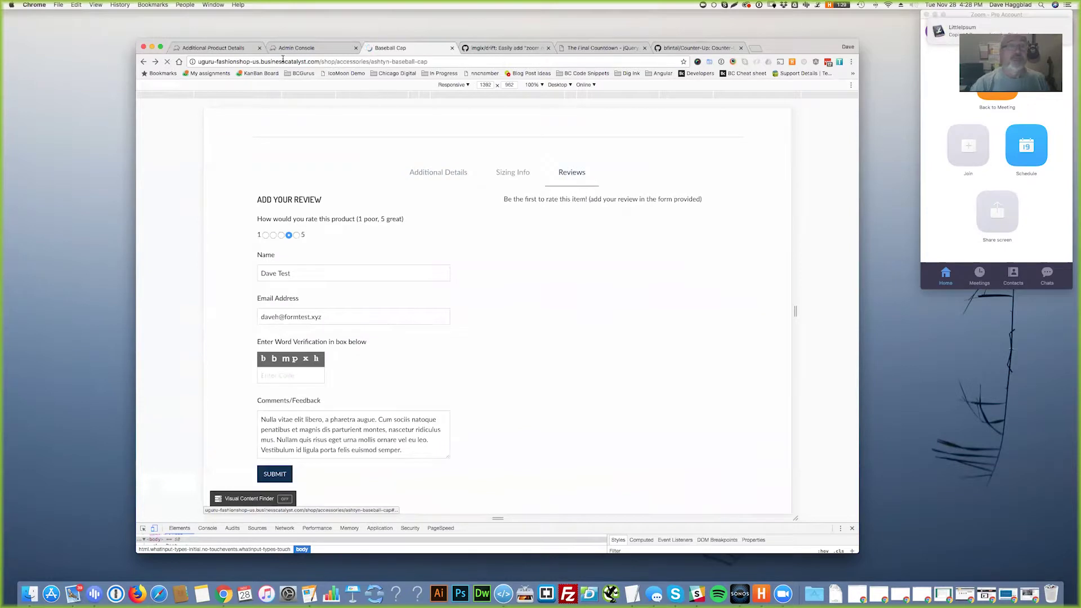
{"action": "left_click", "coordinate": [229, 49]}
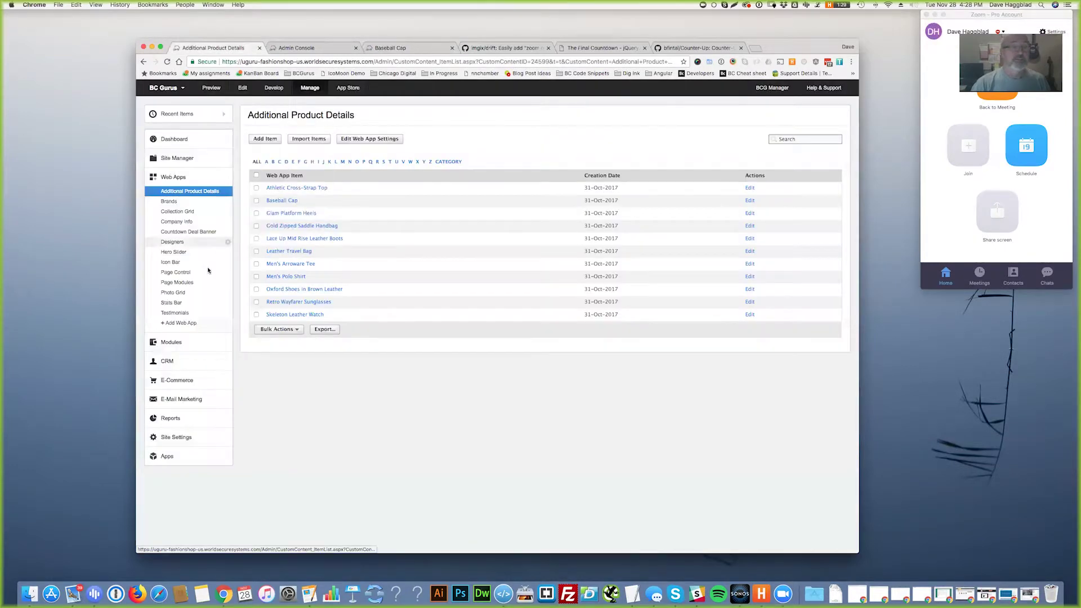
- In Modules > Comments, set the Baseball Cap review's state to Approved
{"action": "left_click", "coordinate": [171, 342]}
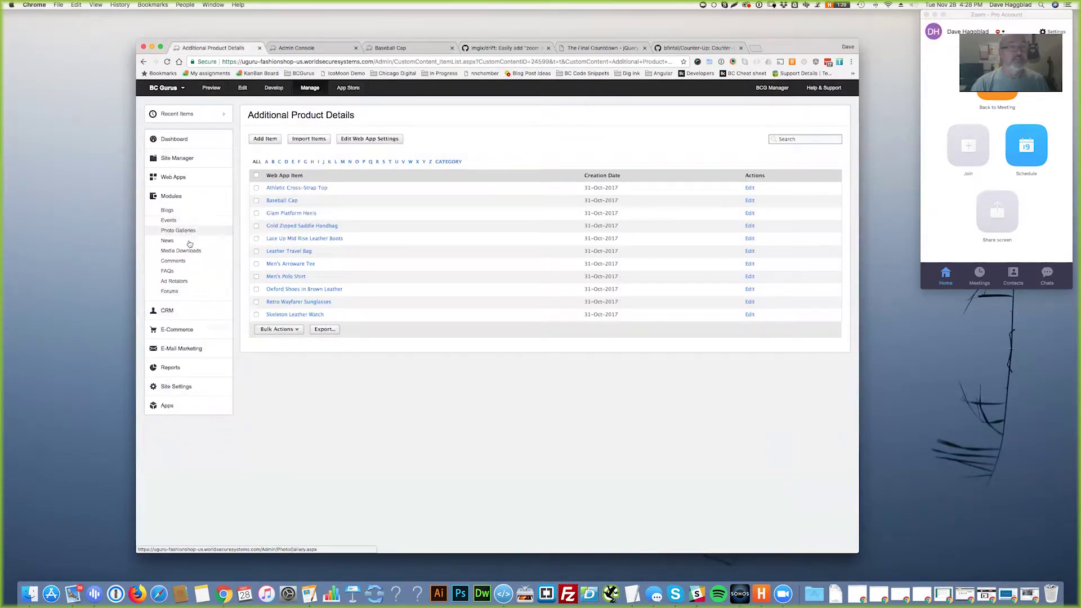
{"action": "left_click", "coordinate": [181, 261]}
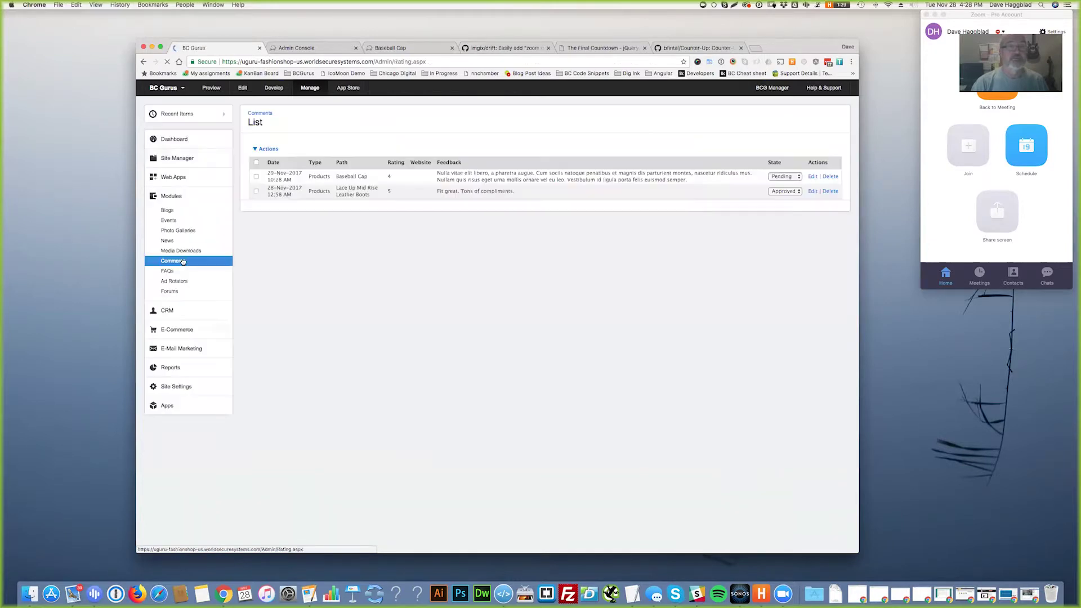
{"action": "left_click", "coordinate": [783, 188]}
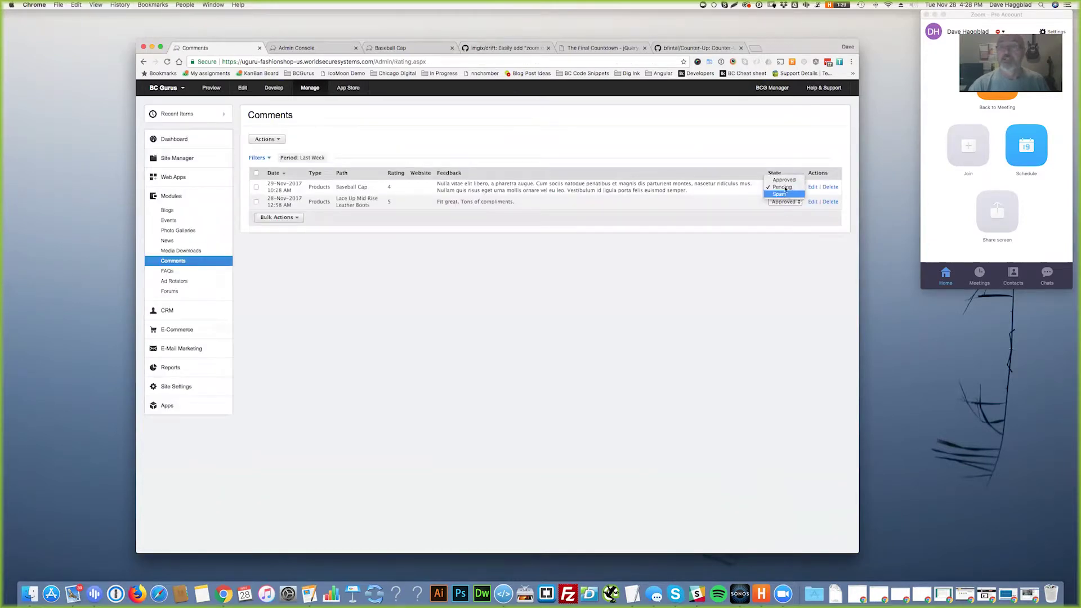
{"action": "left_click", "coordinate": [783, 180]}
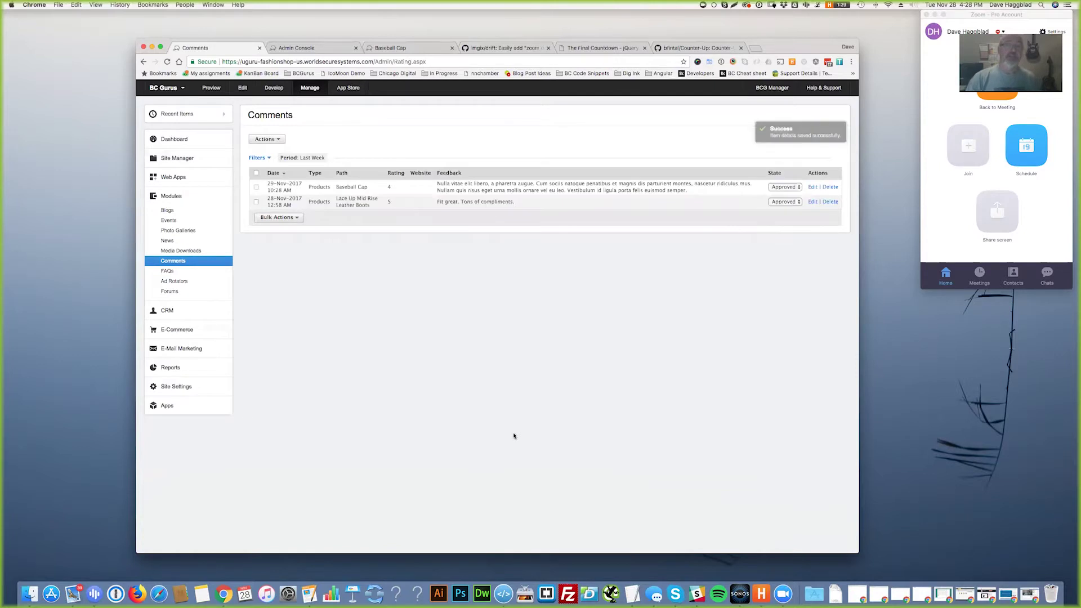
- View and close Manage New Comment Rules without changes, then return to the Baseball Cap page
{"action": "left_click", "coordinate": [271, 140]}
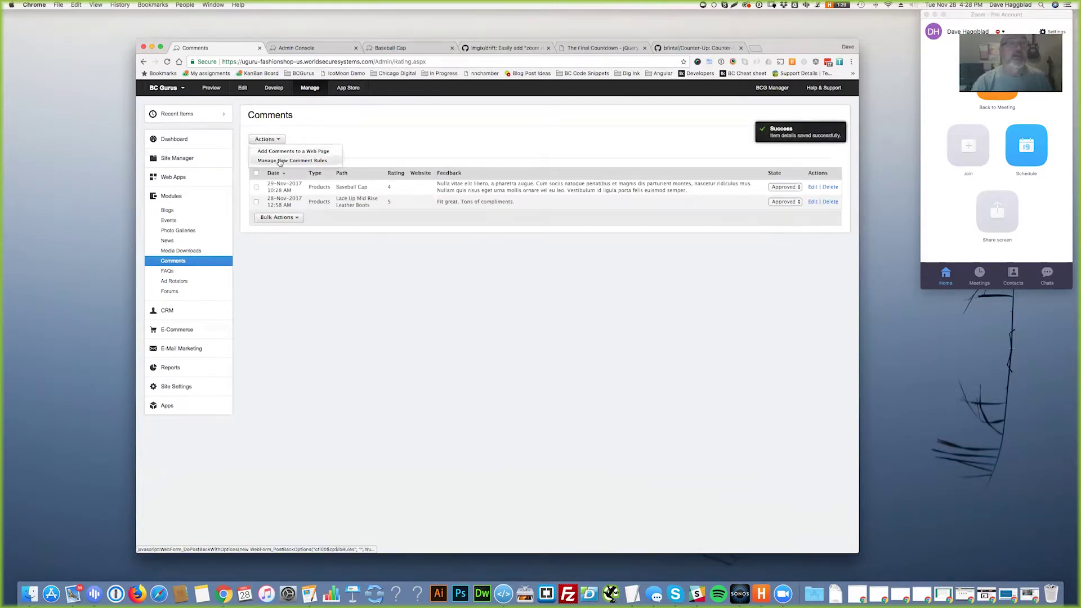
{"action": "left_click", "coordinate": [276, 161]}
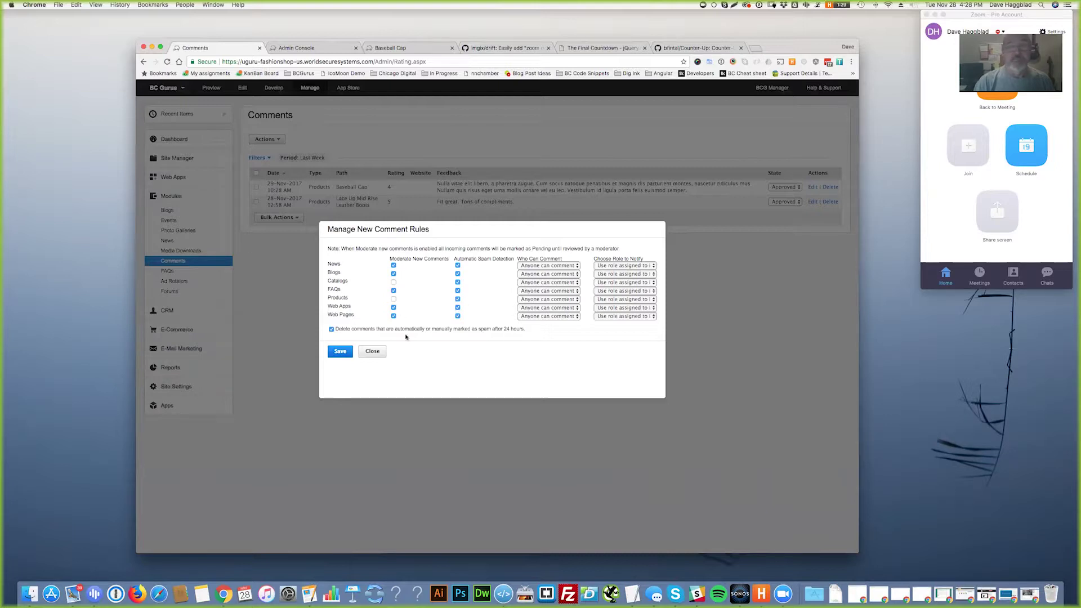
{"action": "left_click", "coordinate": [377, 352]}
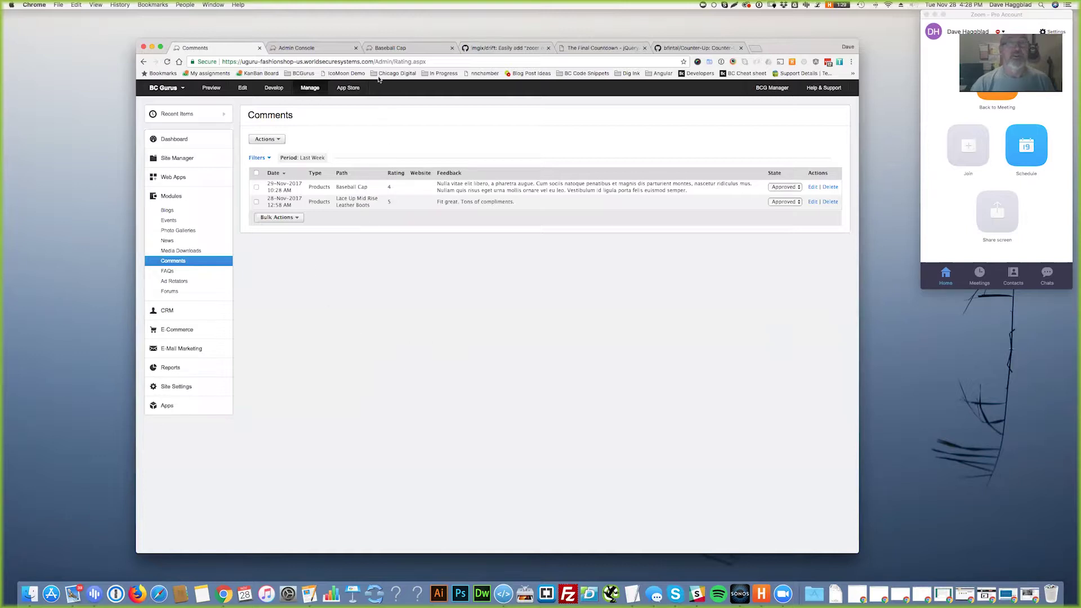
{"action": "left_click", "coordinate": [392, 49]}
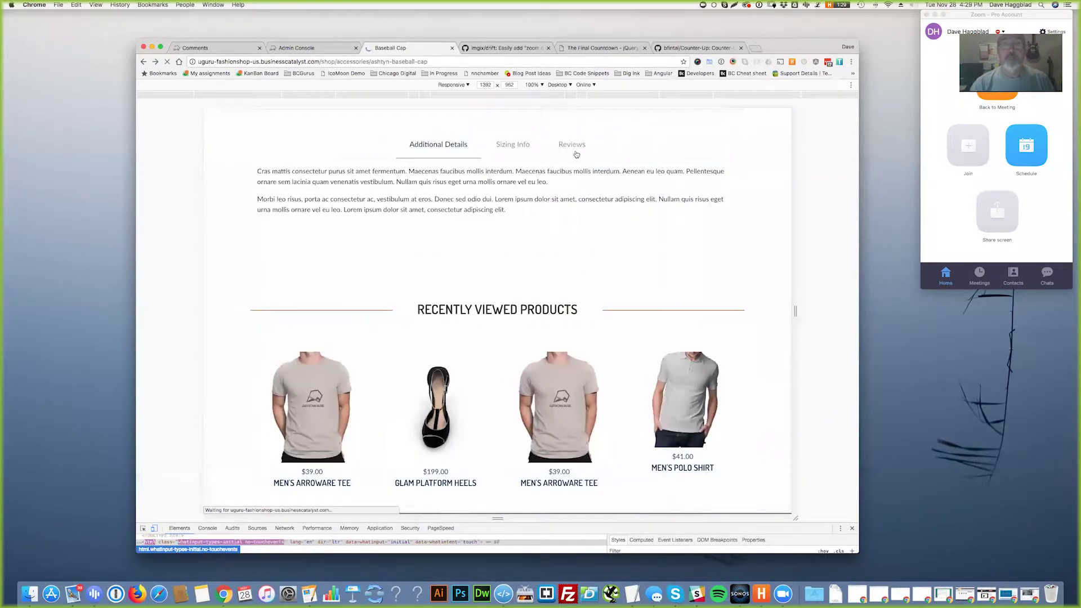
- Confirm the Baseball Cap's approved 4-star review and overall rating, then switch to the admin file manager
{"action": "left_click", "coordinate": [574, 174]}
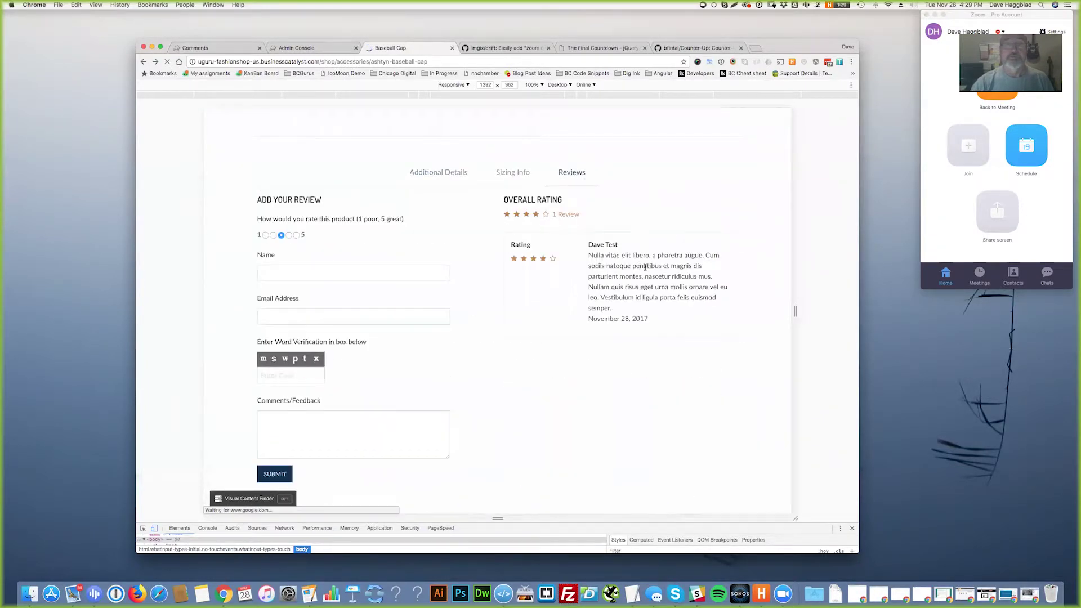
{"action": "left_click_drag", "start_coordinate": [503, 217], "coordinate": [583, 198]}
{"action": "left_click", "coordinate": [302, 48]}
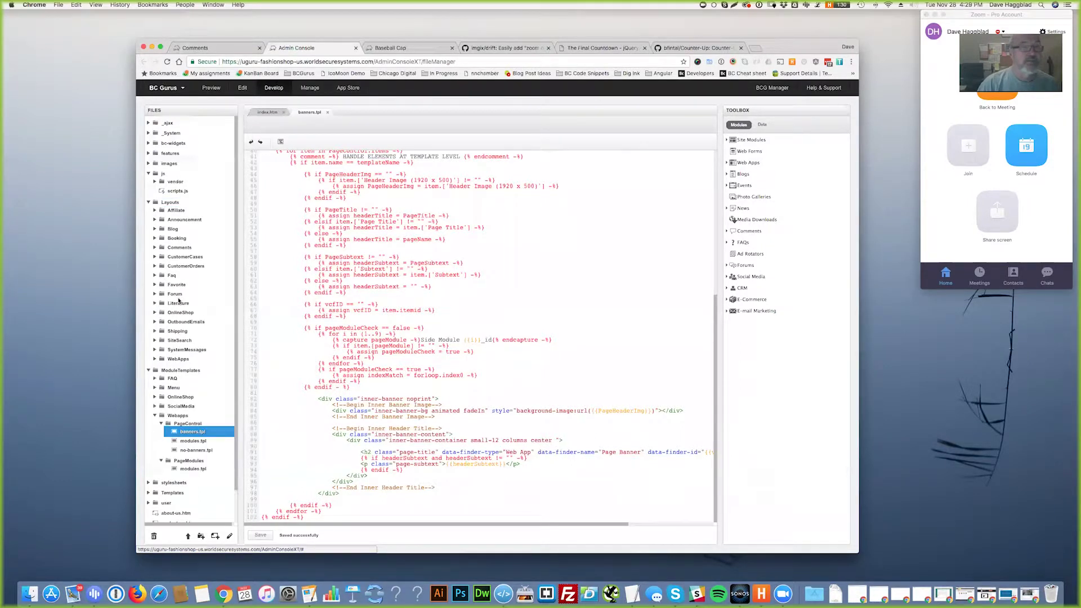
{"action": "left_click", "coordinate": [155, 313]}
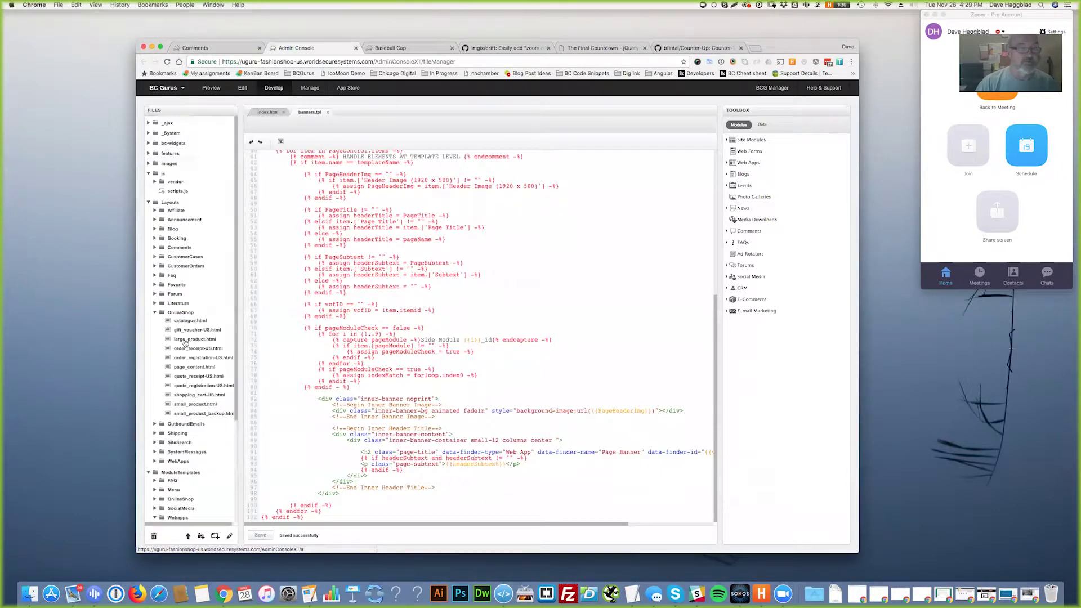
{"action": "double_click", "coordinate": [184, 340]}
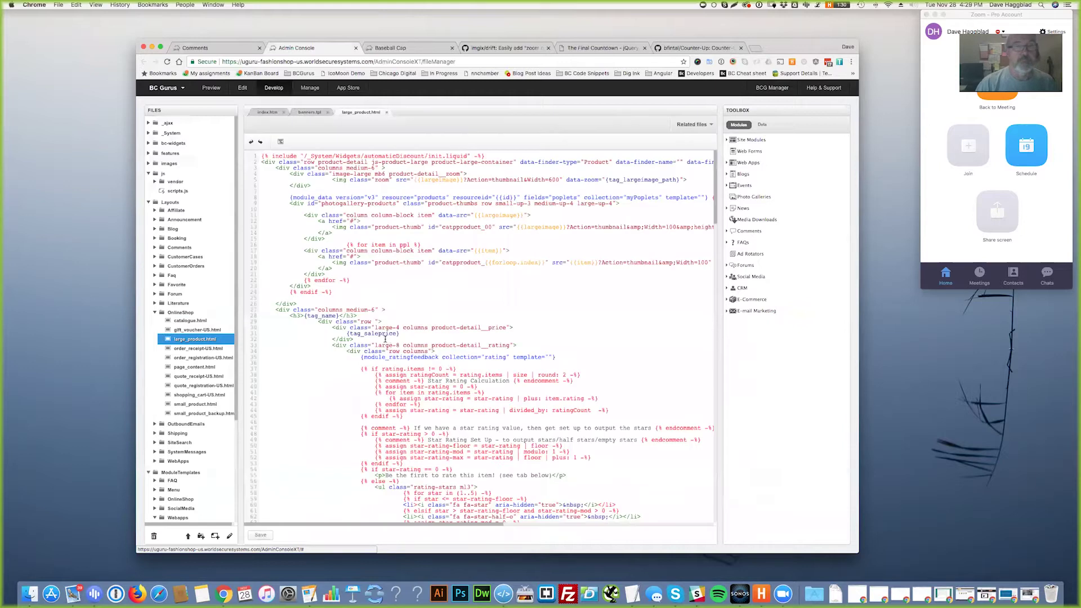
{"action": "scroll", "coordinate": [380, 348], "scroll_direction": "down", "scroll_amount": 5}
{"action": "left_click_drag", "start_coordinate": [414, 336], "coordinate": [391, 286]}
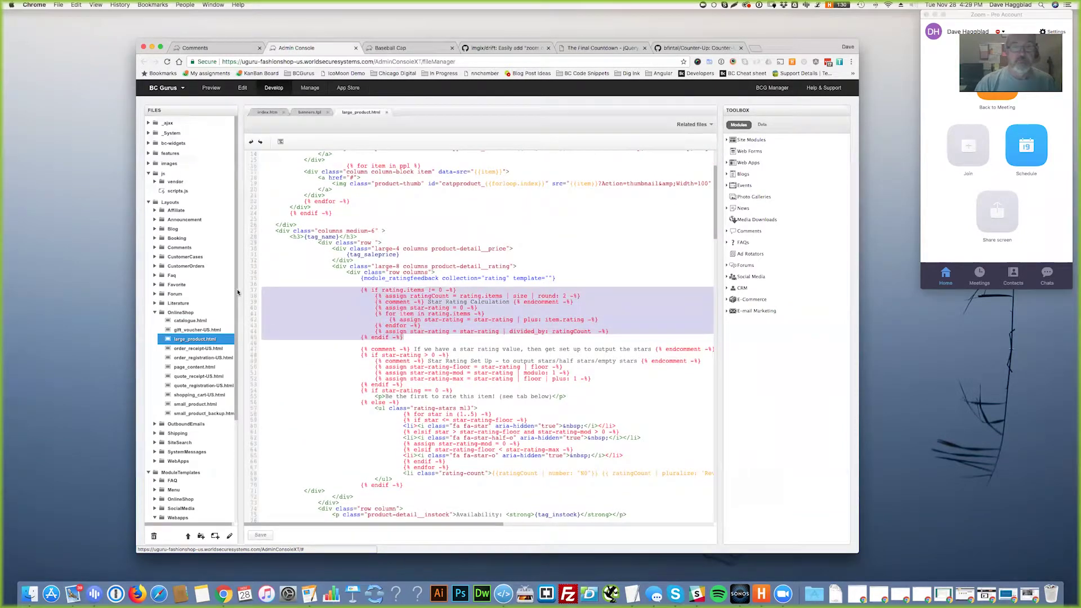
{"action": "left_click", "coordinate": [402, 278]}
{"action": "left_click_drag", "start_coordinate": [556, 278], "coordinate": [359, 279]}
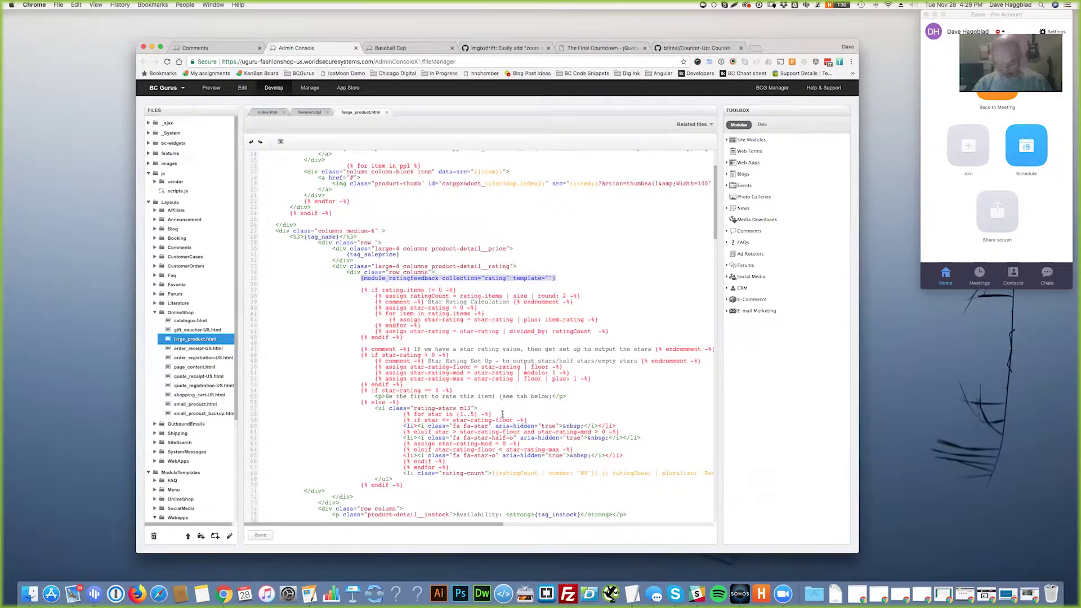
{"action": "key", "text": "super+equal"}
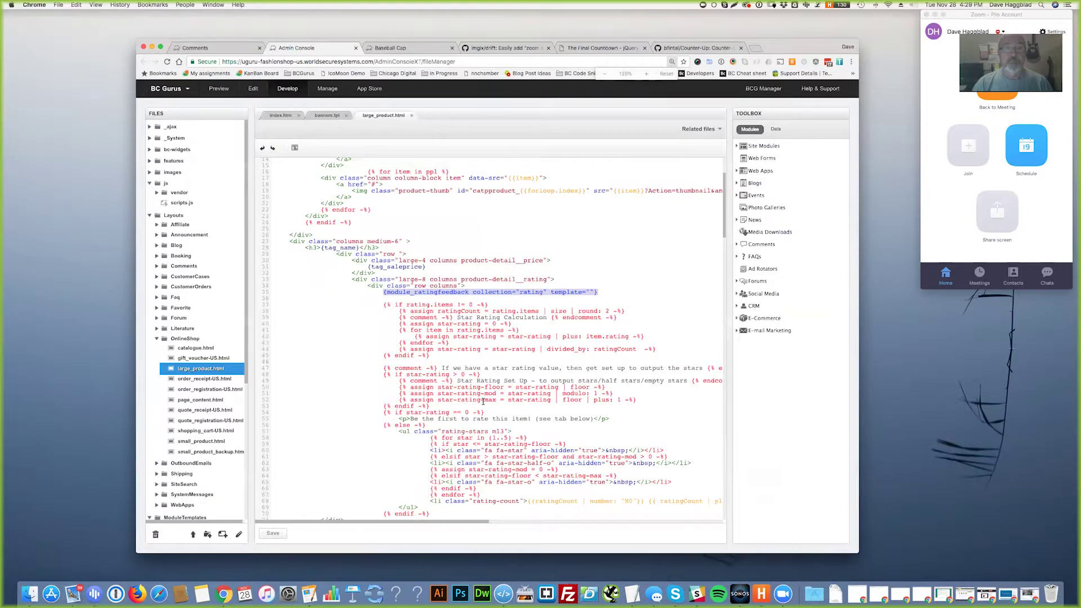
{"action": "key", "text": "super+equal"}
{"action": "scroll", "coordinate": [453, 407], "scroll_direction": "left", "scroll_amount": 5}
{"action": "scroll", "coordinate": [452, 407], "scroll_direction": "down", "scroll_amount": 2}
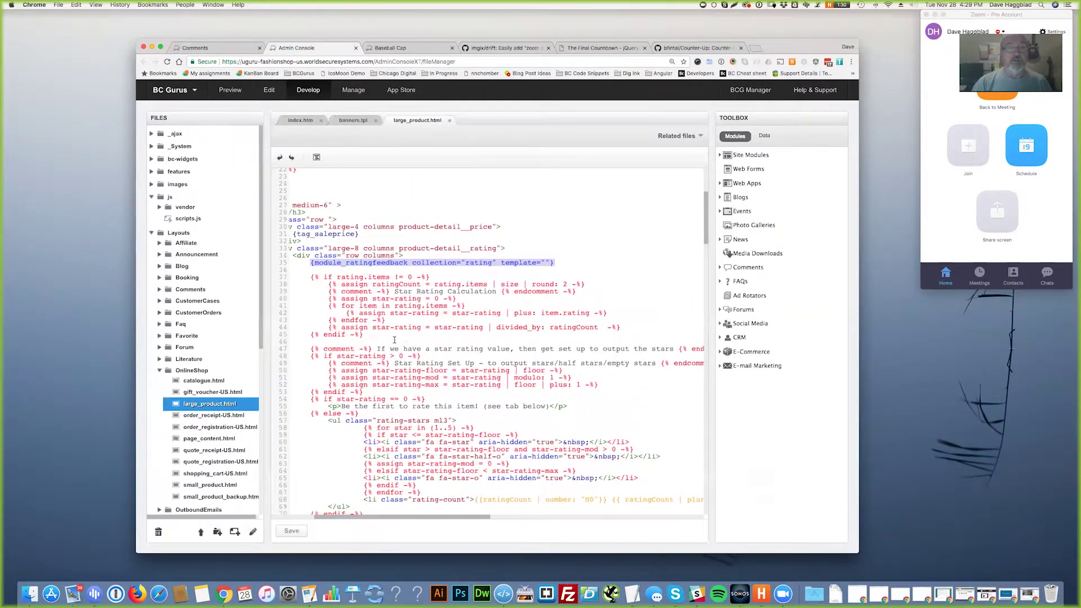
{"action": "left_click_drag", "start_coordinate": [470, 335], "coordinate": [301, 275]}
{"action": "scroll", "coordinate": [508, 381], "scroll_direction": "right", "scroll_amount": 3}
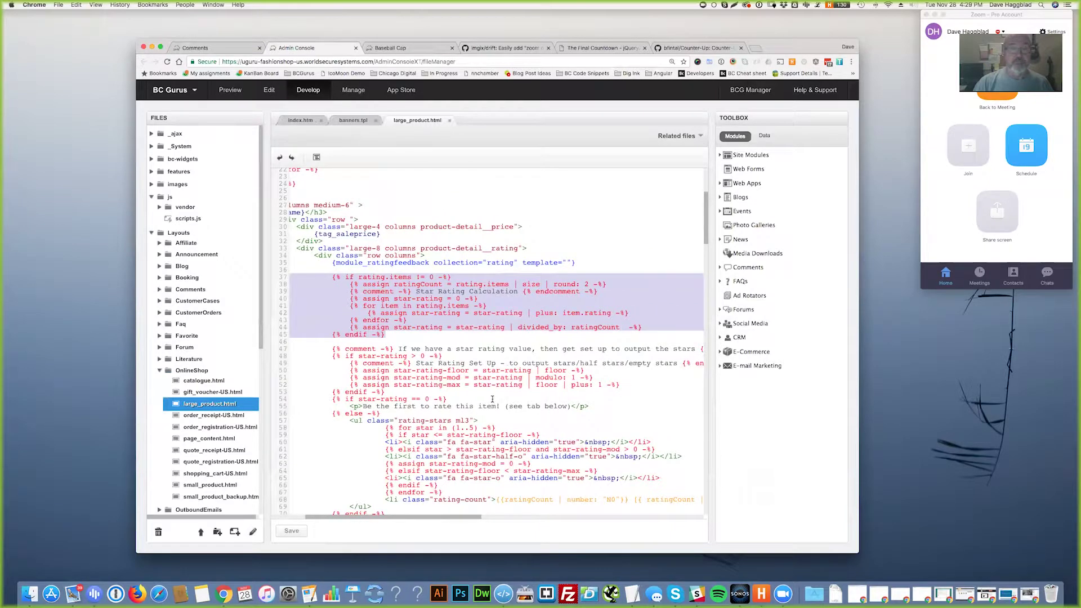
{"action": "scroll", "coordinate": [492, 399], "scroll_direction": "down", "scroll_amount": 3}
{"action": "left_click_drag", "start_coordinate": [397, 433], "coordinate": [296, 316]}
{"action": "scroll", "coordinate": [542, 399], "scroll_direction": "left", "scroll_amount": 3}
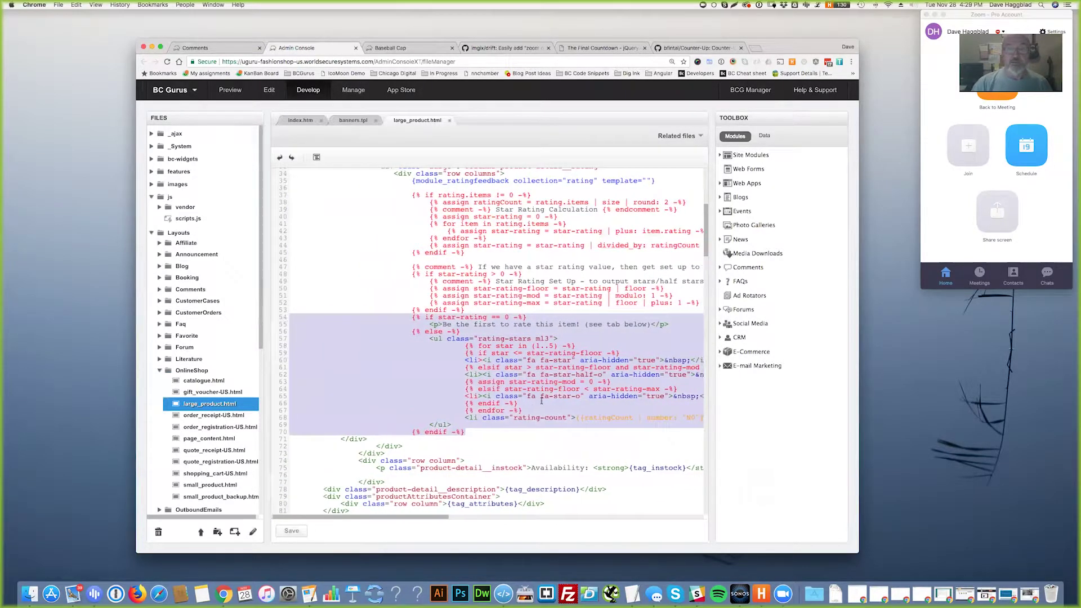
{"action": "scroll", "coordinate": [542, 400], "scroll_direction": "right", "scroll_amount": 5}
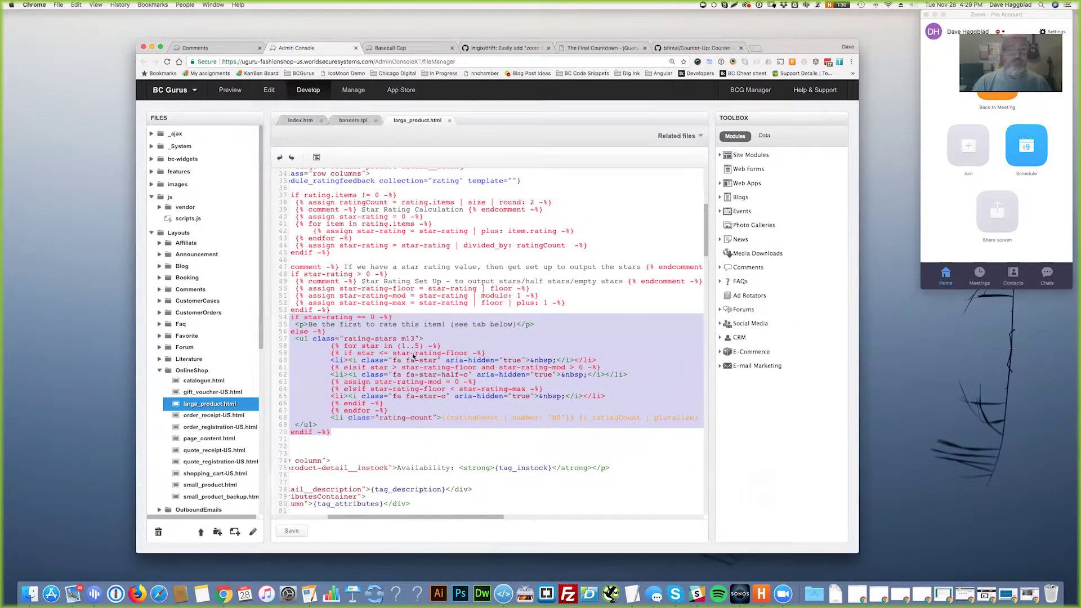
{"action": "left_click", "coordinate": [413, 356]}
{"action": "left_click_drag", "start_coordinate": [393, 353], "coordinate": [460, 370]}
{"action": "left_click_drag", "start_coordinate": [402, 396], "coordinate": [448, 396]}
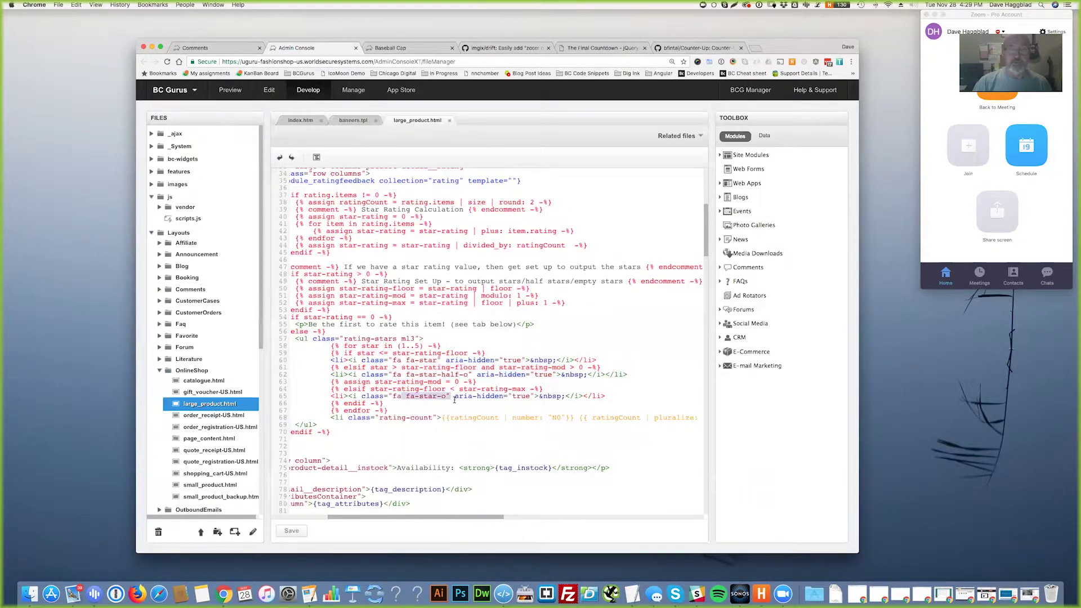
{"action": "scroll", "coordinate": [454, 400], "scroll_direction": "left", "scroll_amount": 2}
{"action": "scroll", "coordinate": [443, 394], "scroll_direction": "right", "scroll_amount": 2}
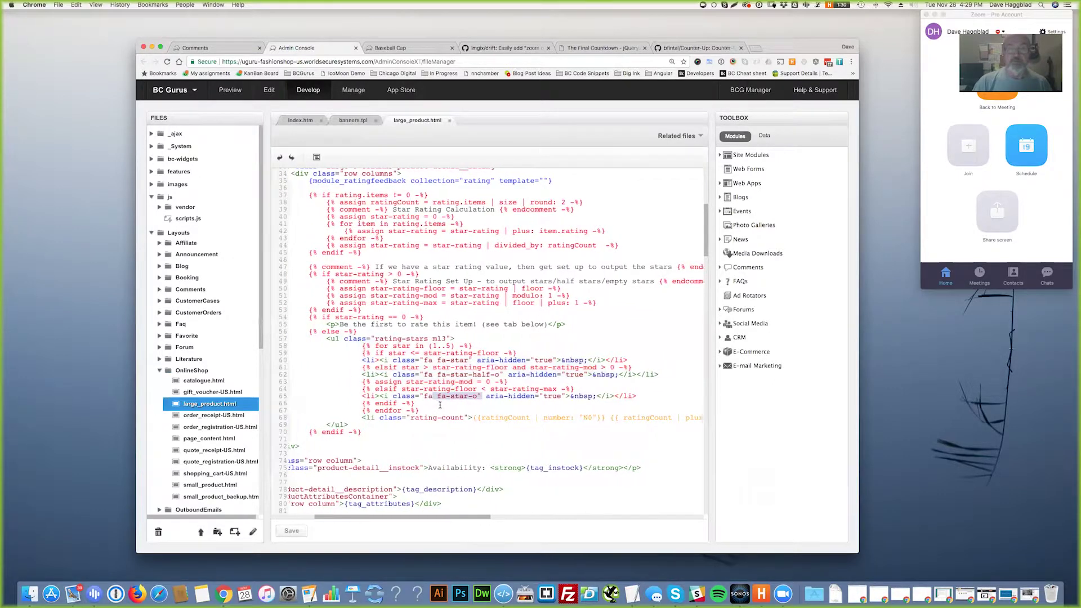
{"action": "left_click_drag", "start_coordinate": [434, 417], "coordinate": [551, 419]}
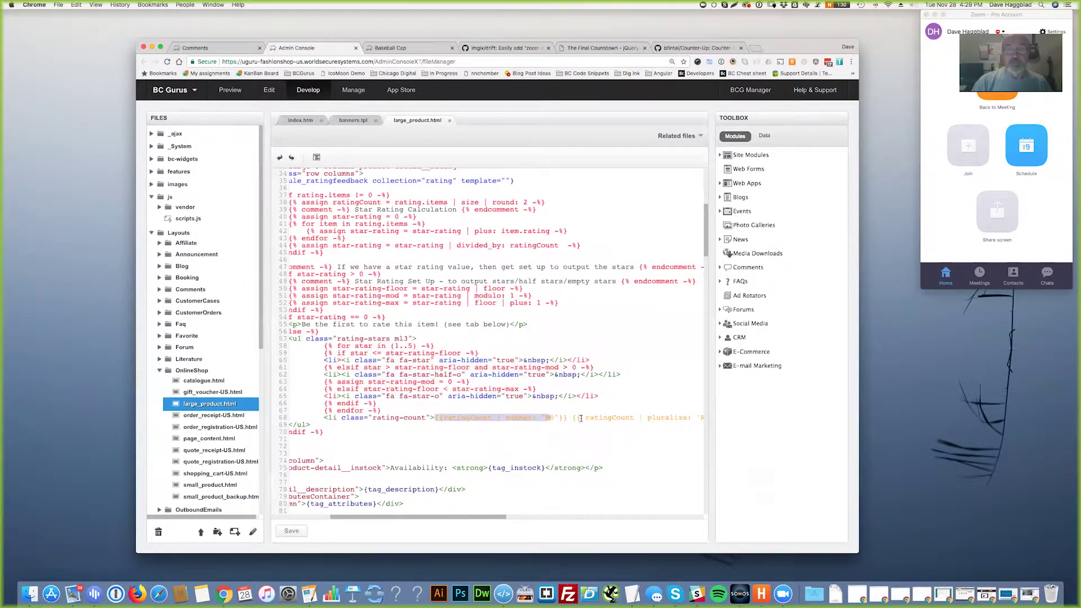
{"action": "scroll", "coordinate": [563, 421], "scroll_direction": "right", "scroll_amount": 5}
{"action": "scroll", "coordinate": [559, 421], "scroll_direction": "left", "scroll_amount": 5}
{"action": "left_click_drag", "start_coordinate": [470, 440], "coordinate": [285, 191]}
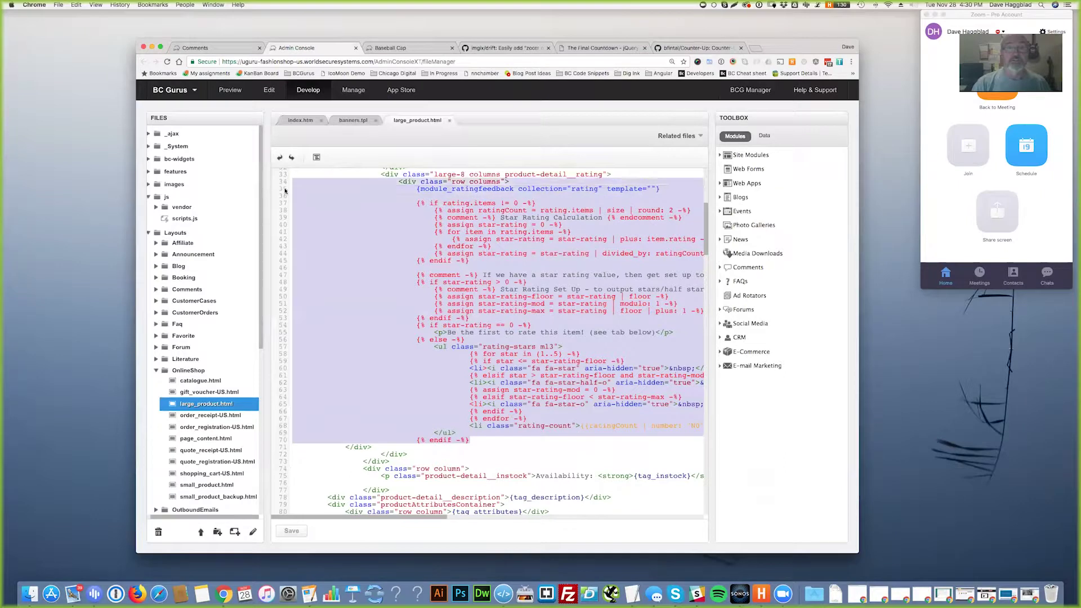
- On the Baseball Cap page, highlight the overall rating stars and review count
{"action": "left_click", "coordinate": [401, 48]}
{"action": "left_click", "coordinate": [558, 228]}
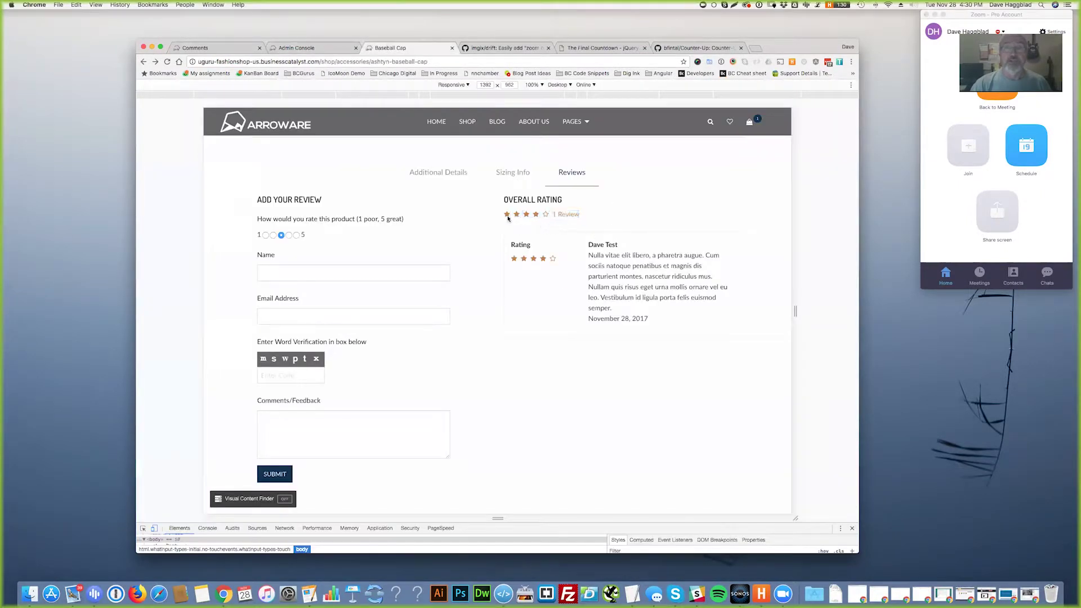
{"action": "left_click_drag", "start_coordinate": [545, 214], "coordinate": [580, 214]}
{"action": "left_click", "coordinate": [648, 434]}
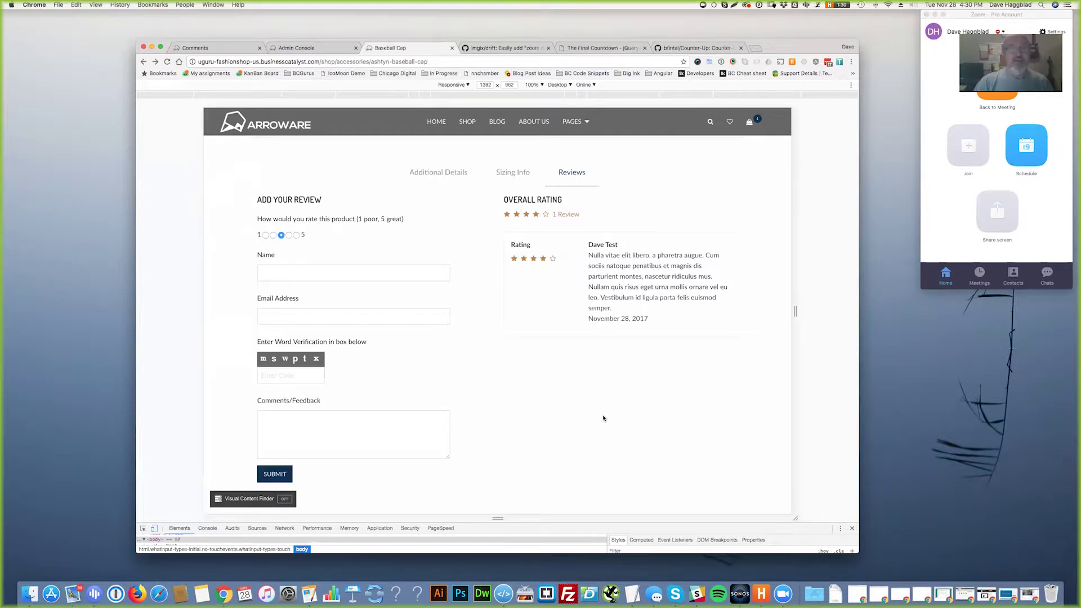
{"action": "scroll", "coordinate": [605, 417], "scroll_direction": "down", "scroll_amount": 1}
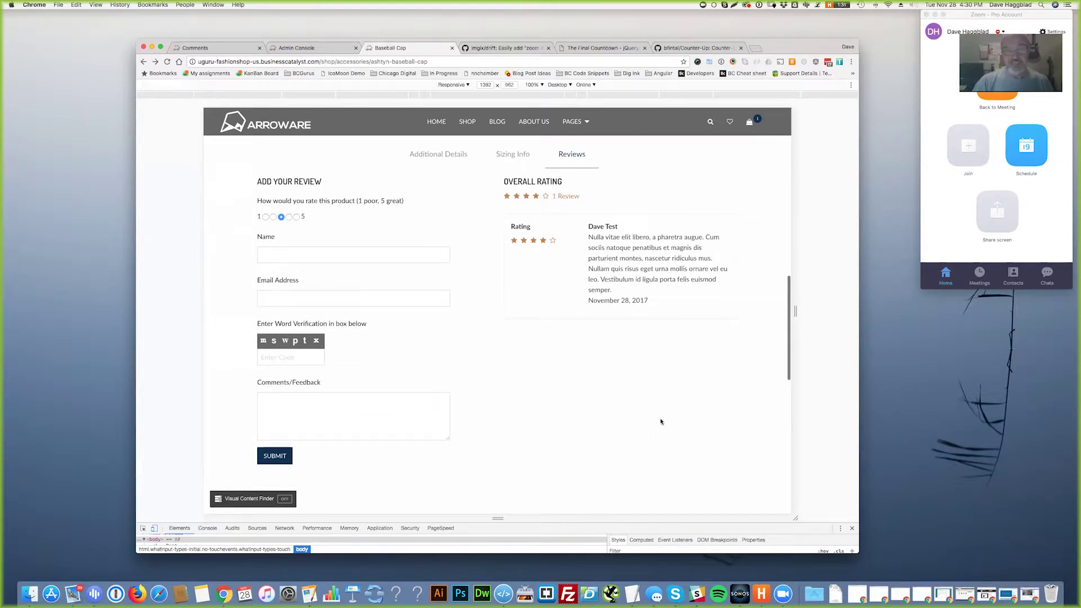
{"action": "scroll", "coordinate": [637, 411], "scroll_direction": "up", "scroll_amount": 15}
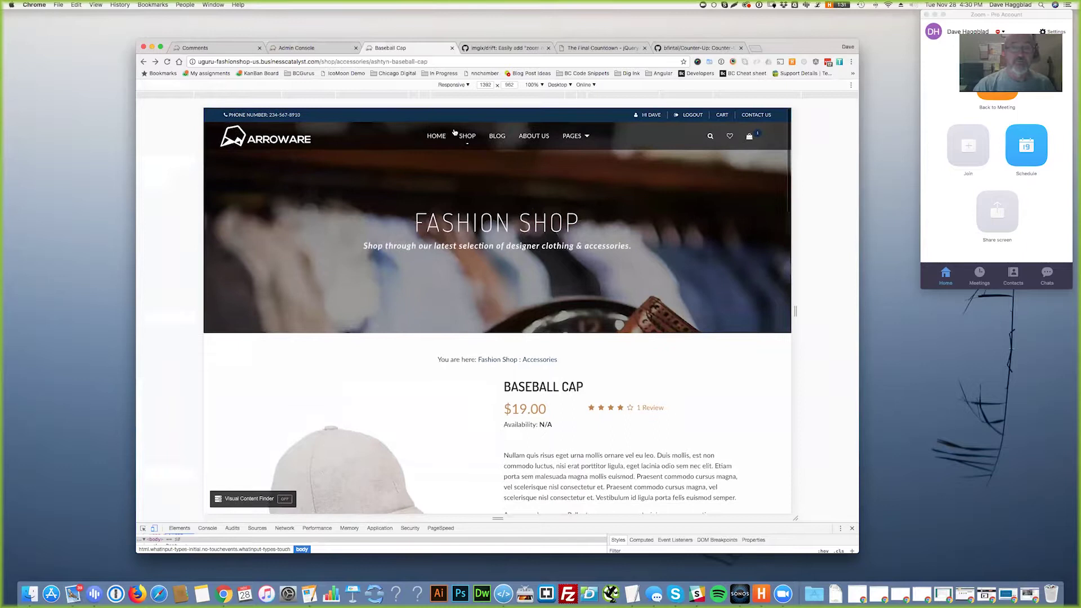
- Go to the SHOP listing and open the Glam Platform Heels product details
{"action": "left_click", "coordinate": [469, 138]}
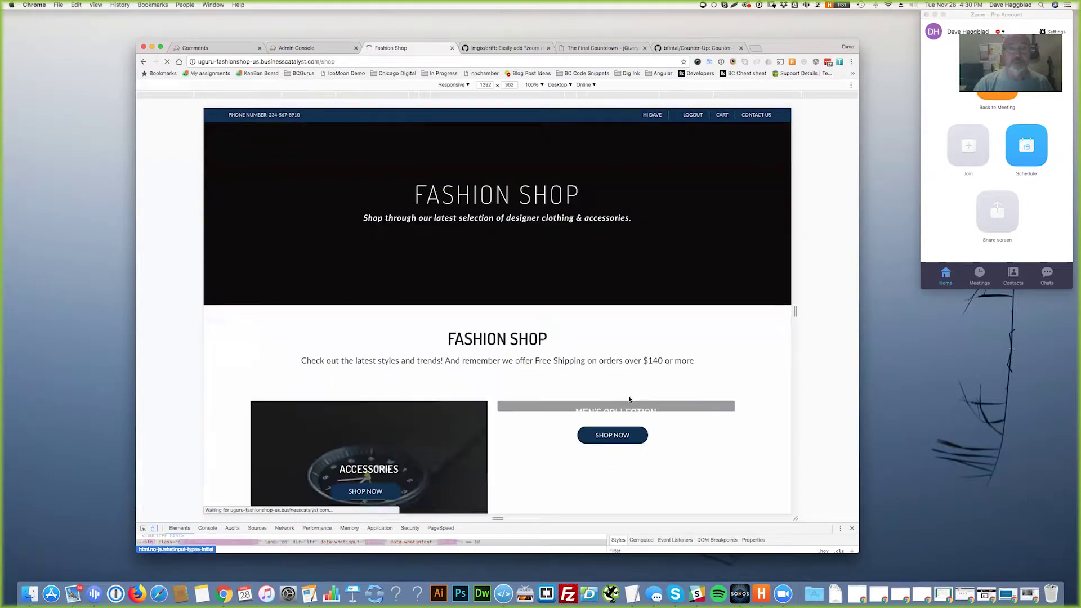
{"action": "scroll", "coordinate": [629, 399], "scroll_direction": "down", "scroll_amount": 15}
{"action": "scroll", "coordinate": [711, 370], "scroll_direction": "up", "scroll_amount": 5}
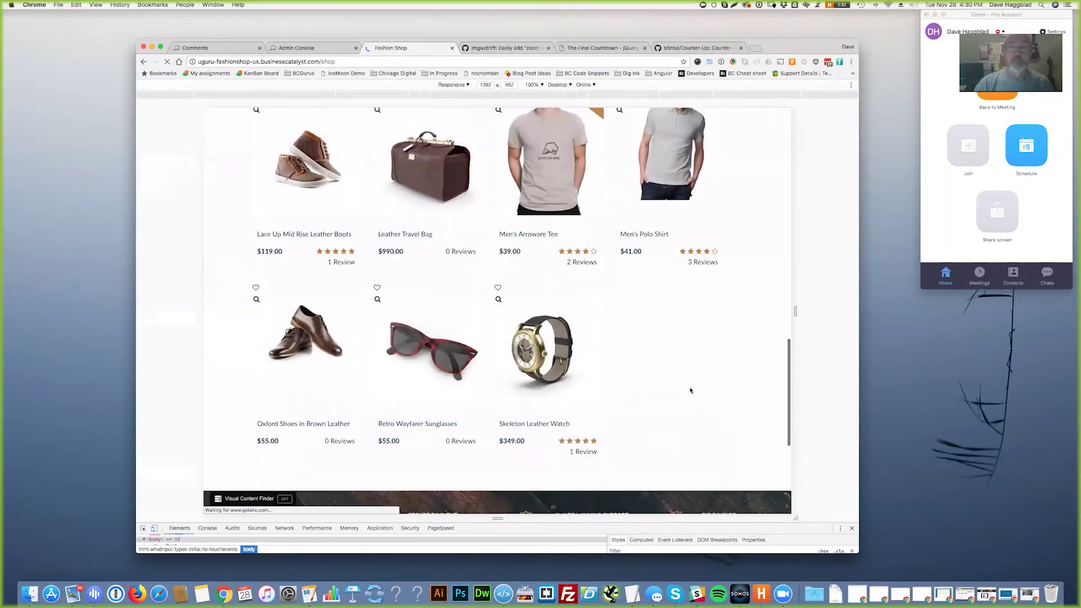
{"action": "scroll", "coordinate": [690, 390], "scroll_direction": "up", "scroll_amount": 3}
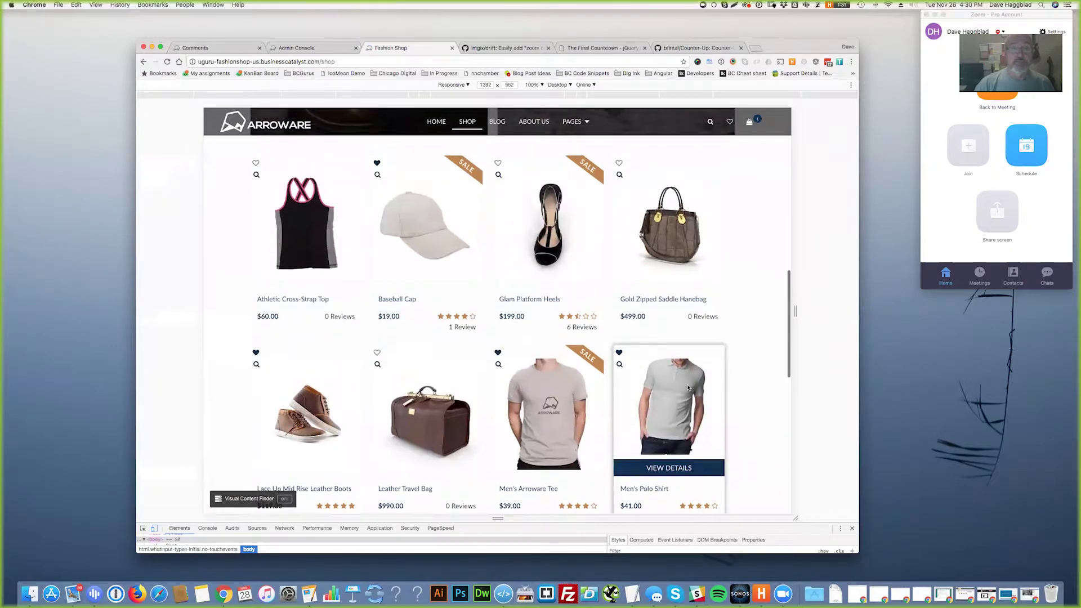
{"action": "left_click", "coordinate": [543, 279]}
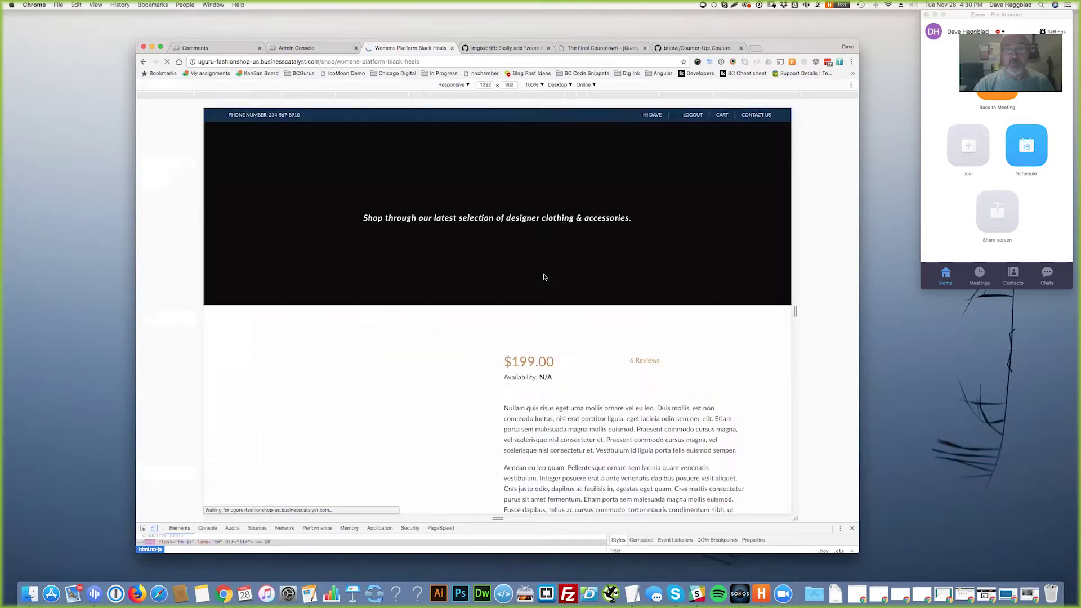
- Show the heels' Reviews tab and highlight the word verification field in the review form
{"action": "scroll", "coordinate": [543, 276], "scroll_direction": "down", "scroll_amount": 10}
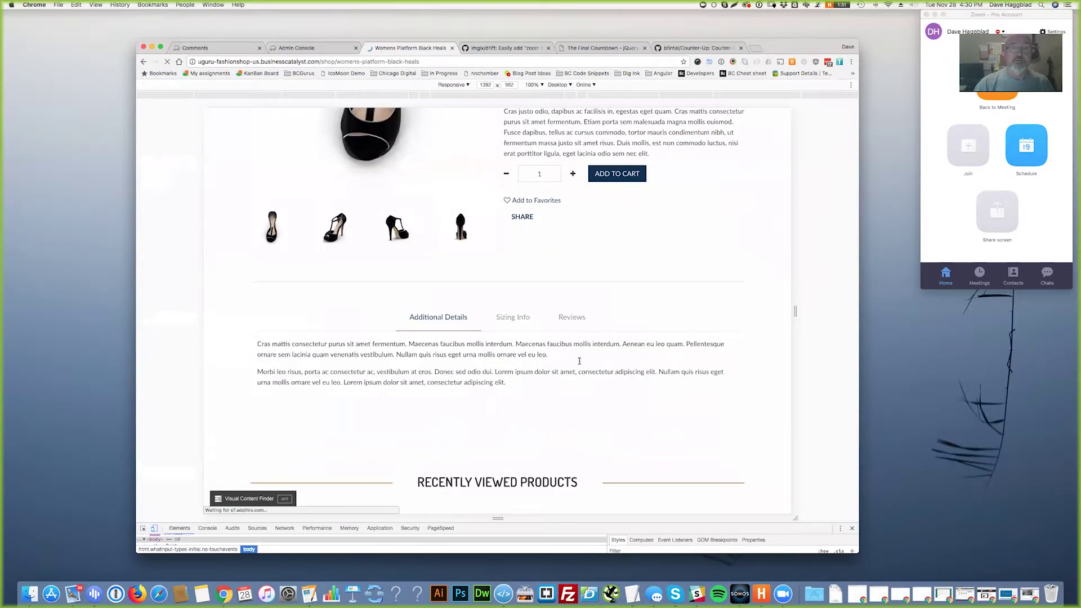
{"action": "scroll", "coordinate": [575, 242], "scroll_direction": "down", "scroll_amount": 1}
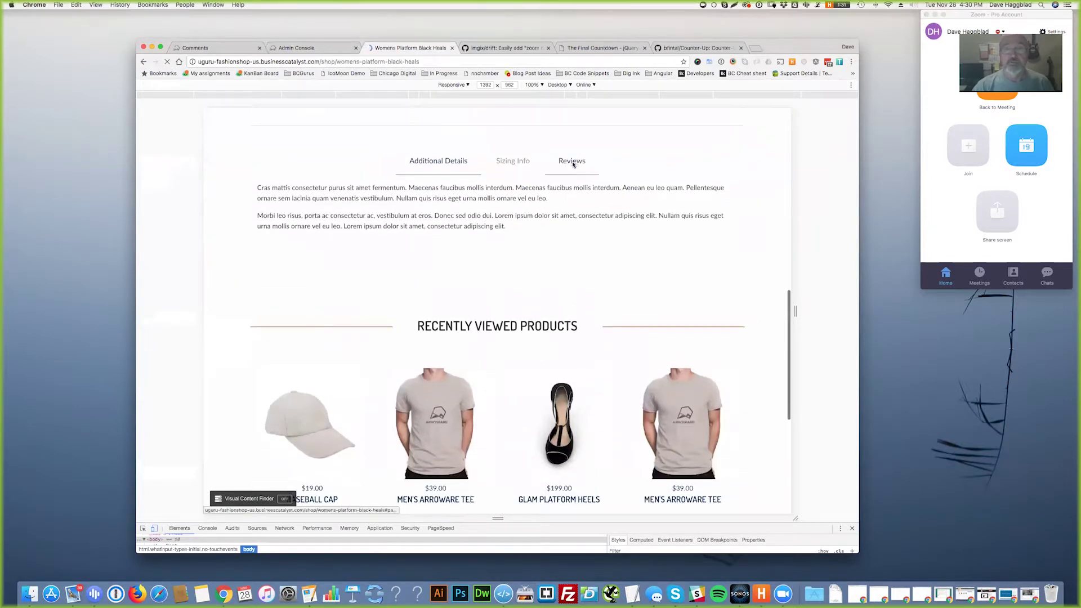
{"action": "left_click", "coordinate": [575, 162]}
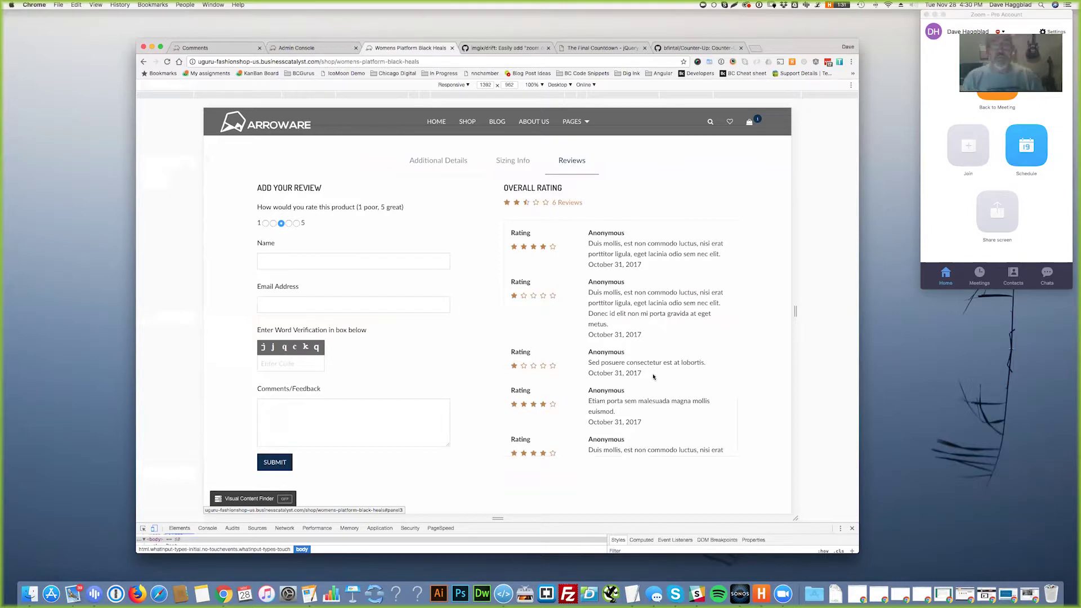
{"action": "left_click", "coordinate": [290, 364]}
{"action": "left_click_drag", "start_coordinate": [256, 331], "coordinate": [330, 365]}
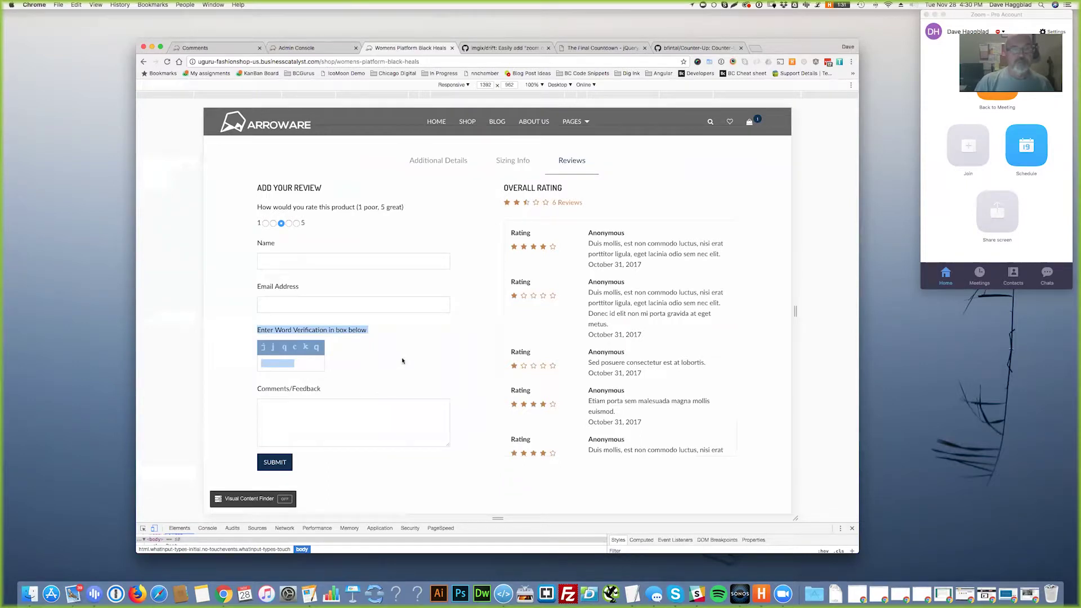
{"action": "left_click", "coordinate": [343, 365]}
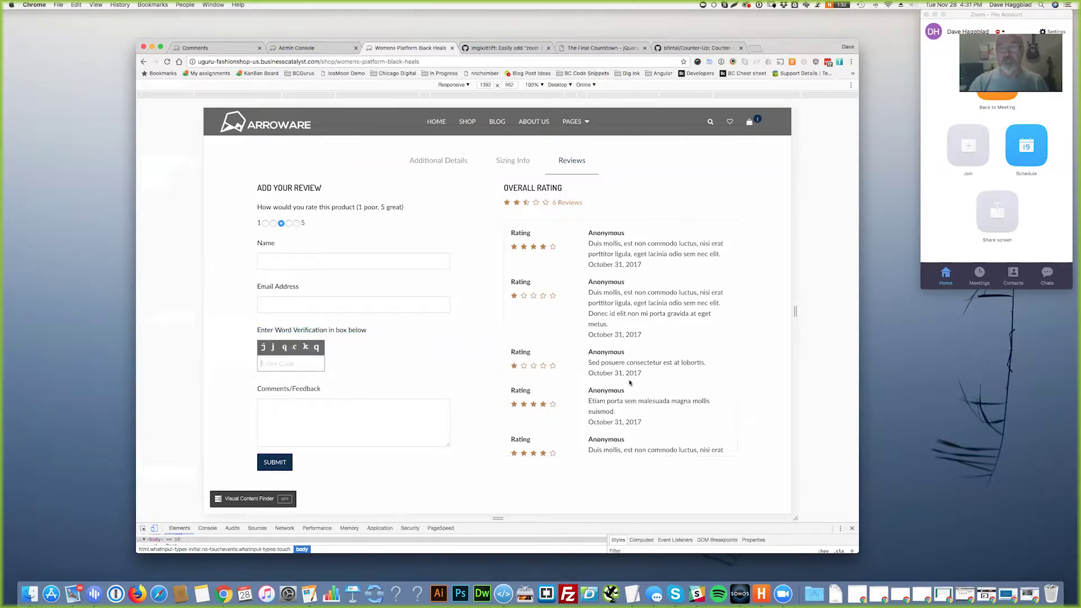
- Scroll through the six reviews and the form fields, ending in the email address field
{"action": "scroll", "coordinate": [629, 383], "scroll_direction": "down", "scroll_amount": 8}
{"action": "scroll", "coordinate": [636, 383], "scroll_direction": "up", "scroll_amount": 8}
{"action": "scroll", "coordinate": [622, 373], "scroll_direction": "down", "scroll_amount": 5}
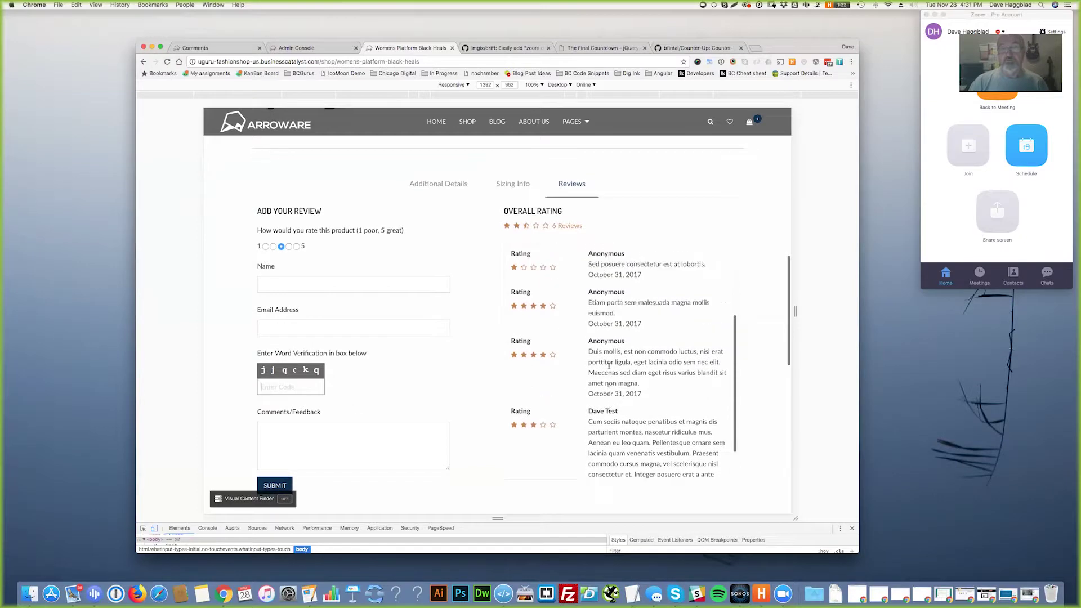
{"action": "scroll", "coordinate": [608, 366], "scroll_direction": "up", "scroll_amount": 5}
{"action": "scroll", "coordinate": [595, 361], "scroll_direction": "down", "scroll_amount": 5}
{"action": "scroll", "coordinate": [596, 360], "scroll_direction": "down", "scroll_amount": 5}
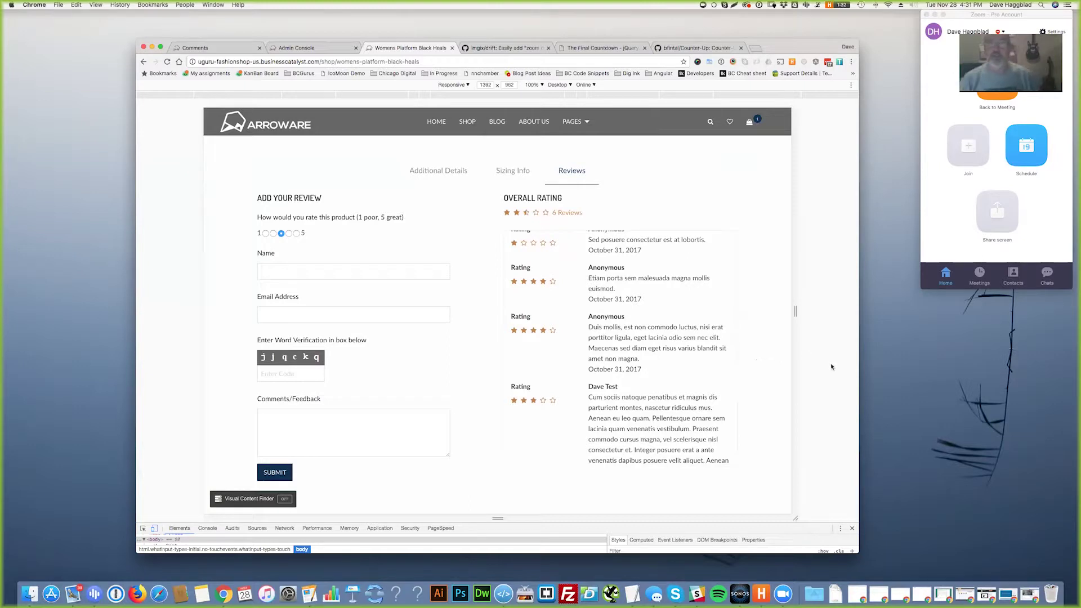
{"action": "scroll", "coordinate": [701, 394], "scroll_direction": "up", "scroll_amount": 2}
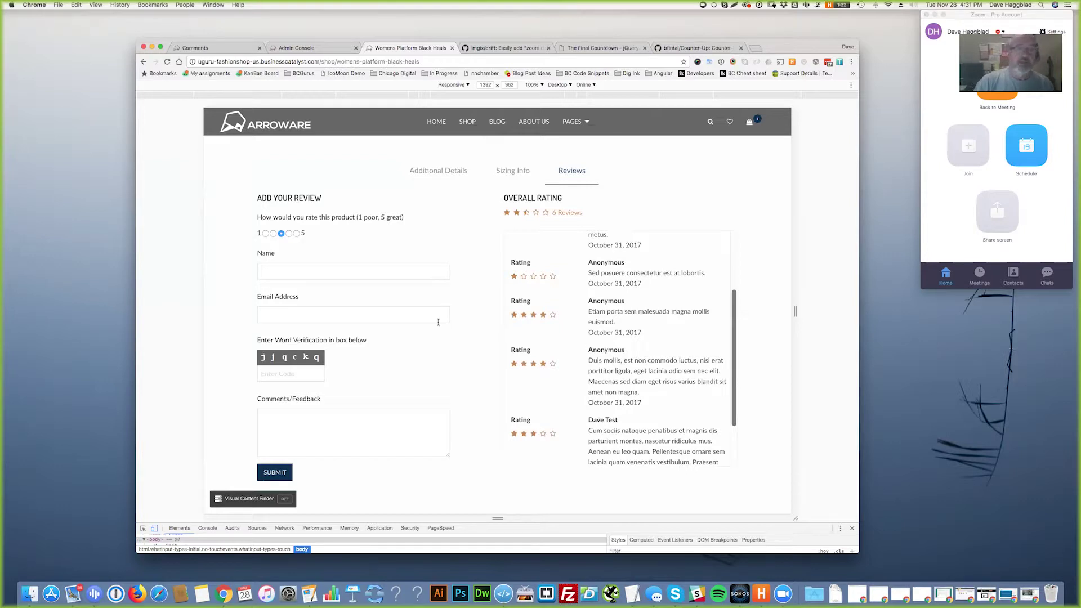
{"action": "left_click", "coordinate": [381, 313]}
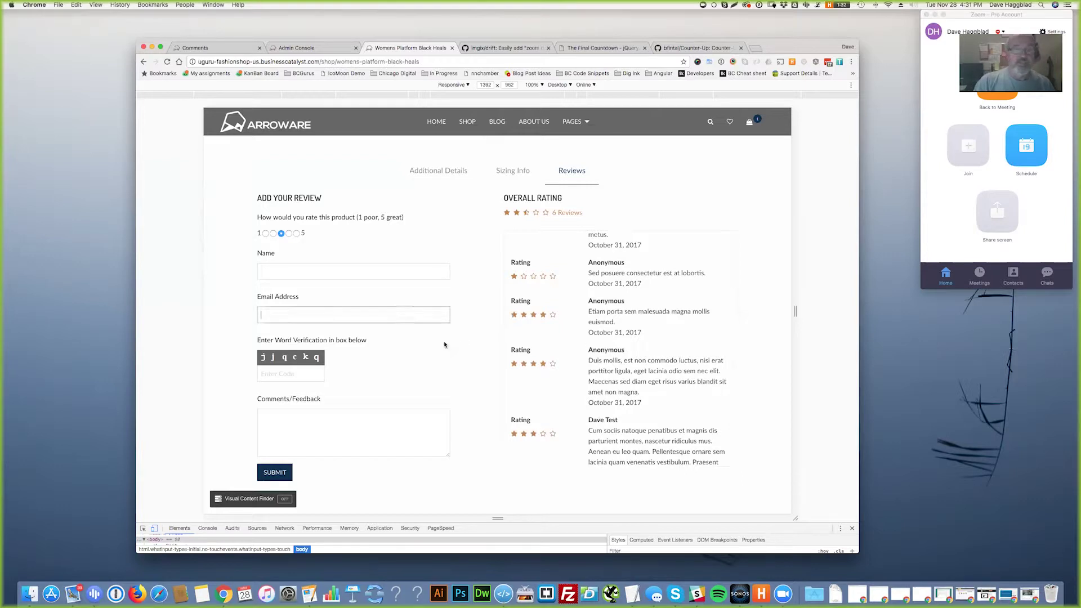
- Submit the empty review form twice, reopening the Reviews tab after each reload
{"action": "left_click", "coordinate": [290, 470]}
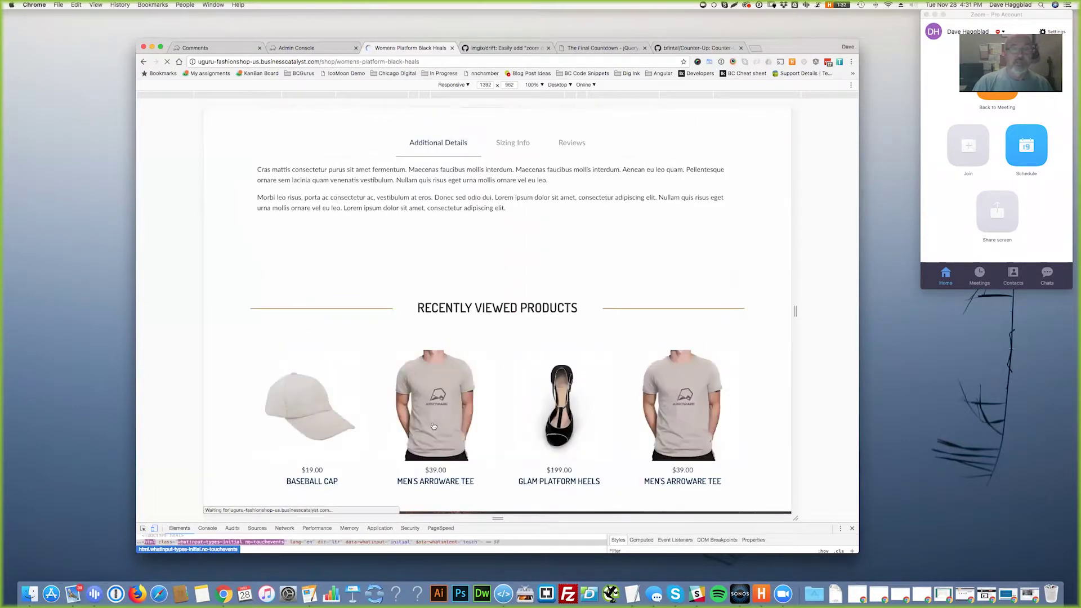
{"action": "left_click", "coordinate": [572, 171]}
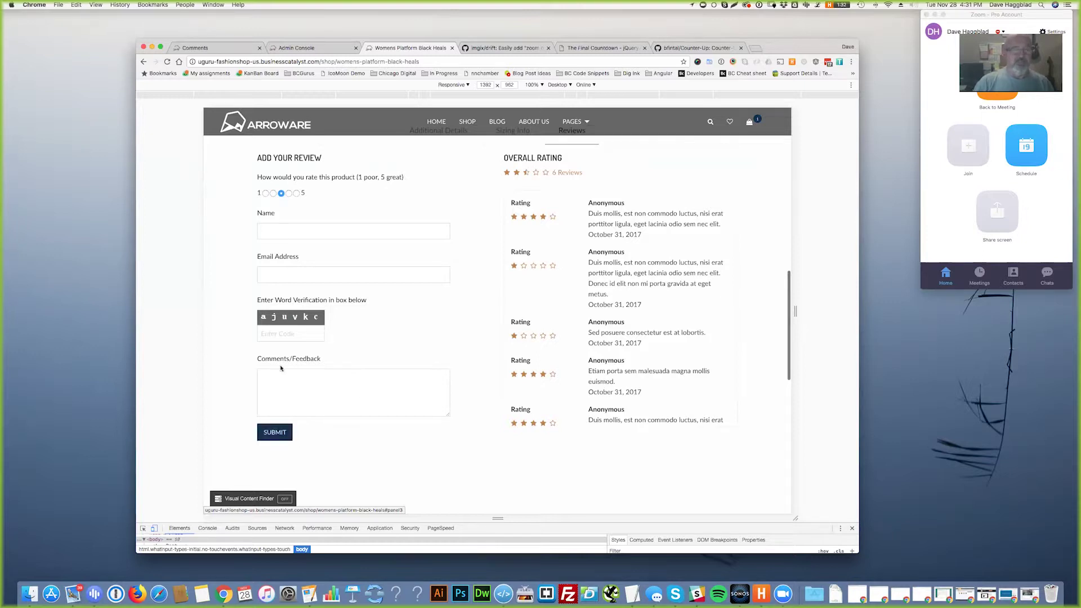
{"action": "left_click", "coordinate": [284, 434]}
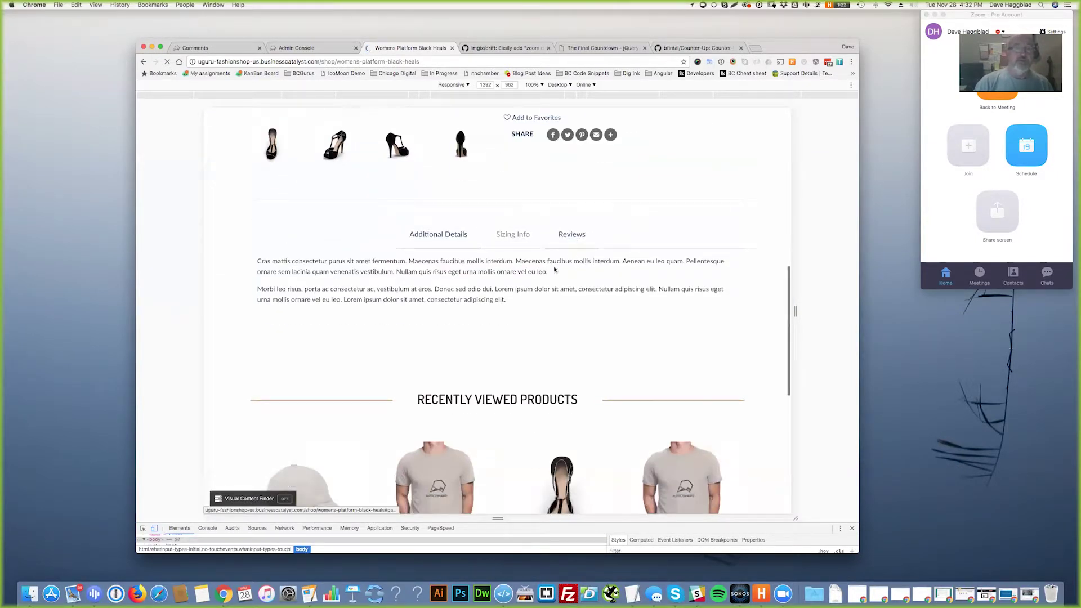
{"action": "left_click", "coordinate": [570, 236]}
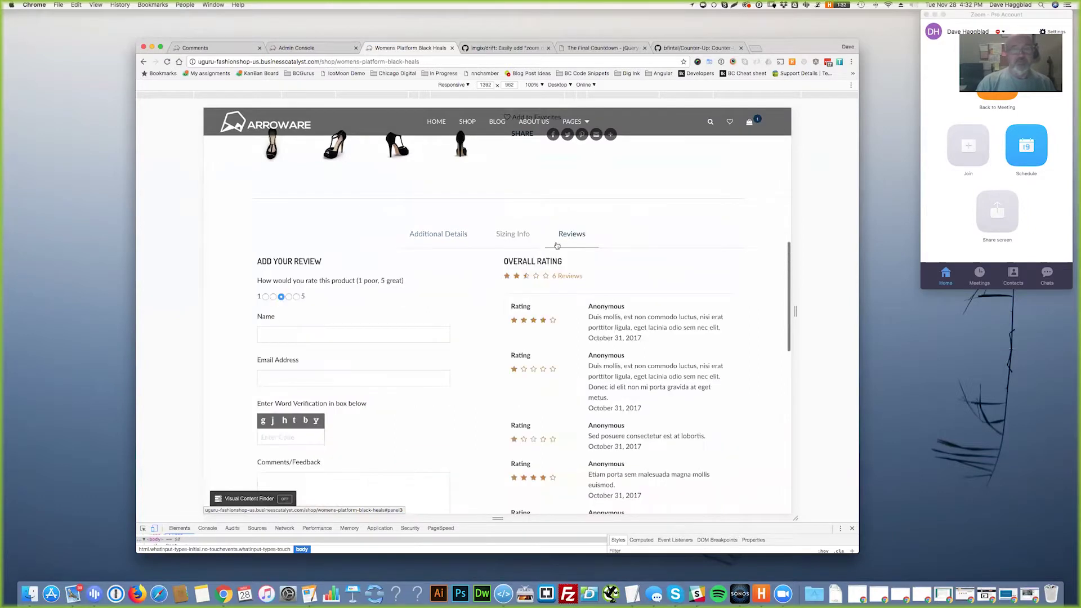
- Check the Name and Comments/Feedback fields and highlight the required review form labels
{"action": "left_click", "coordinate": [281, 335]}
{"action": "scroll", "coordinate": [284, 391], "scroll_direction": "down", "scroll_amount": 1}
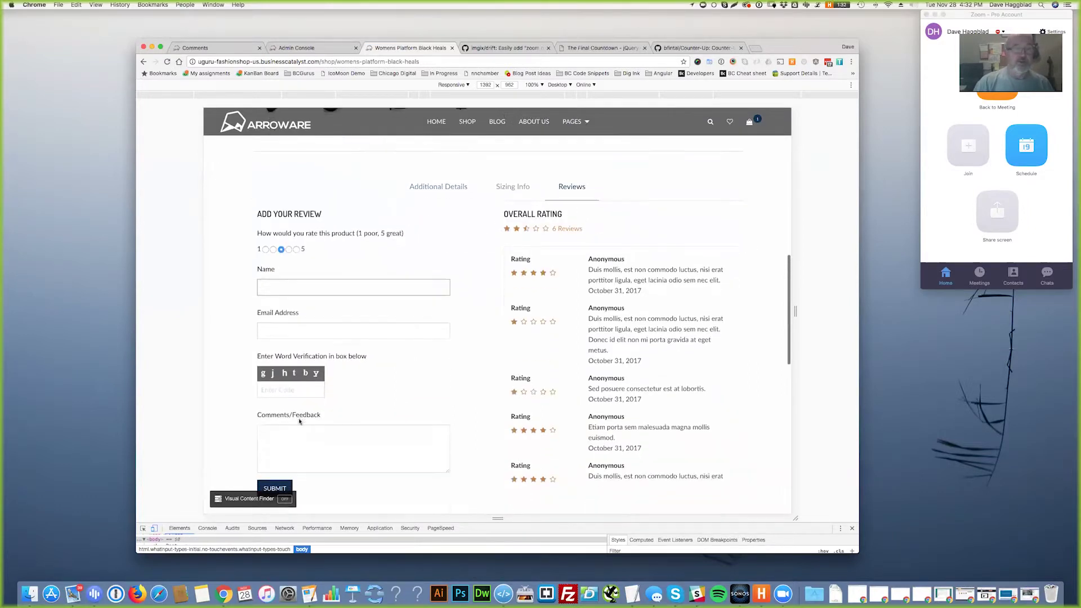
{"action": "left_click", "coordinate": [283, 390]}
{"action": "left_click", "coordinate": [331, 441]}
{"action": "scroll", "coordinate": [349, 436], "scroll_direction": "down", "scroll_amount": 1}
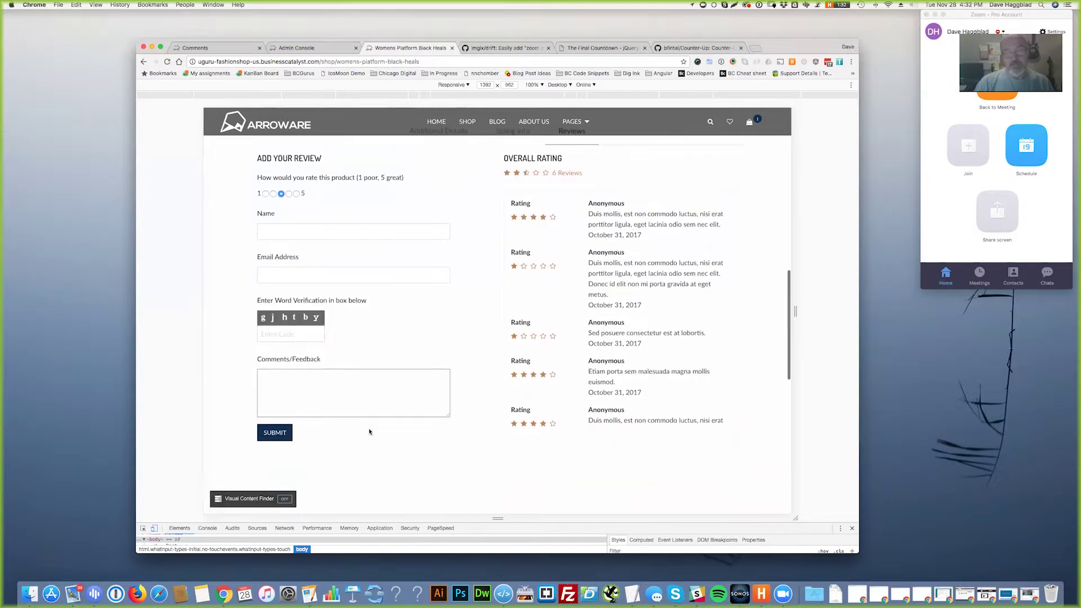
{"action": "scroll", "coordinate": [374, 441], "scroll_direction": "up", "scroll_amount": 1}
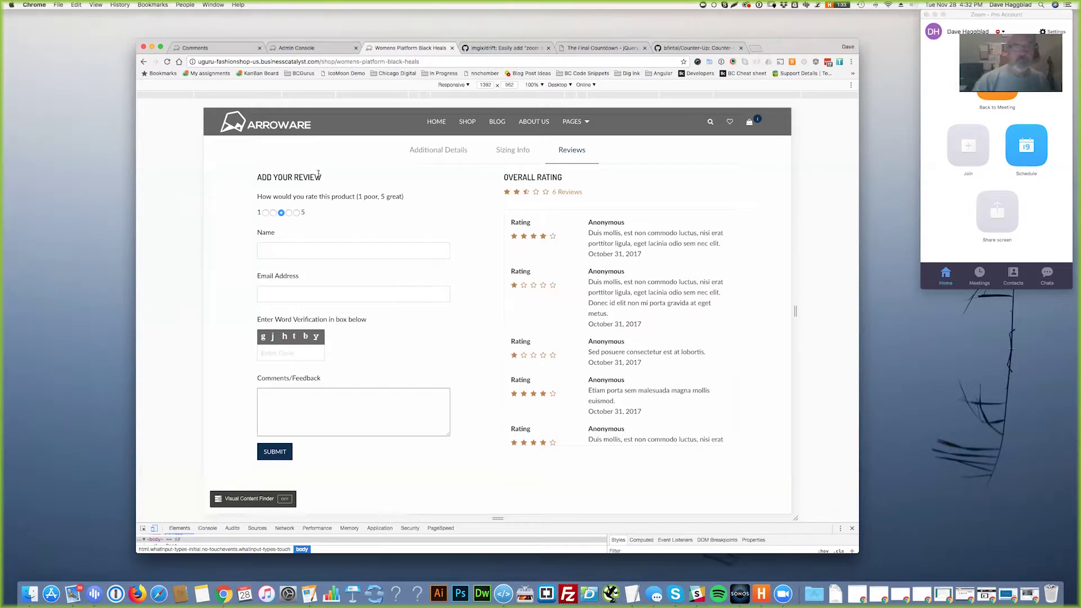
{"action": "left_click_drag", "start_coordinate": [257, 178], "coordinate": [412, 355]}
- Switch the heels page to its Additional Details tab to reveal recently viewed products
{"action": "left_click", "coordinate": [425, 347]}
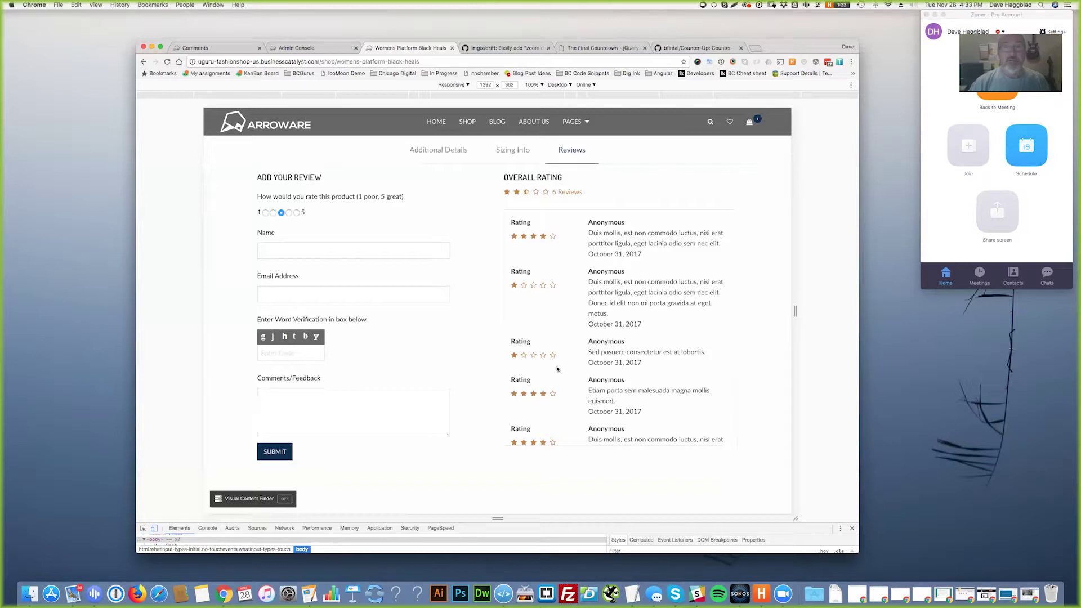
{"action": "scroll", "coordinate": [557, 368], "scroll_direction": "up", "scroll_amount": 1}
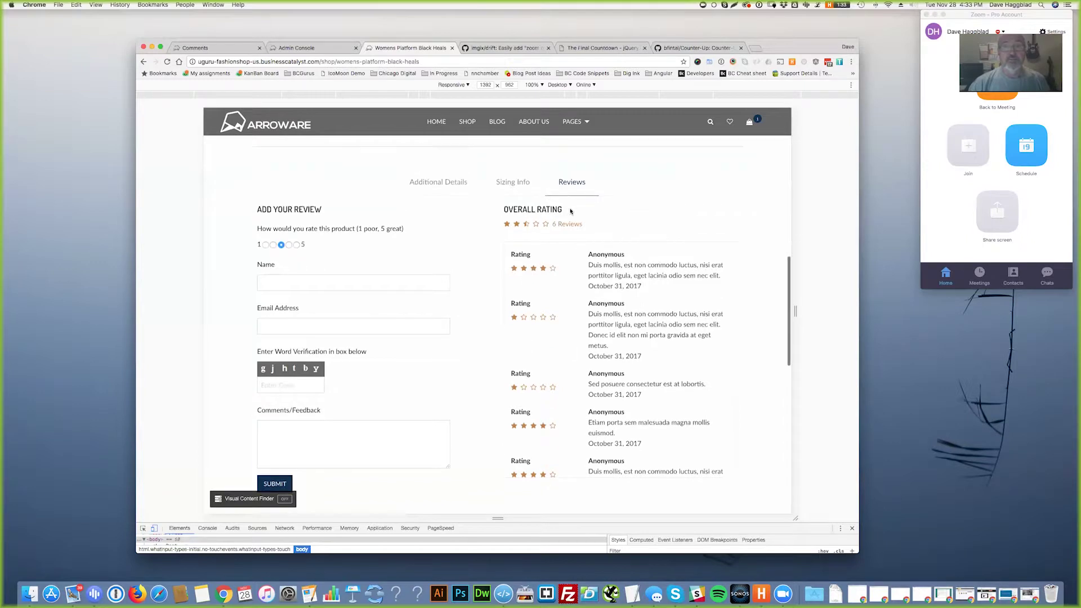
{"action": "left_click", "coordinate": [439, 186]}
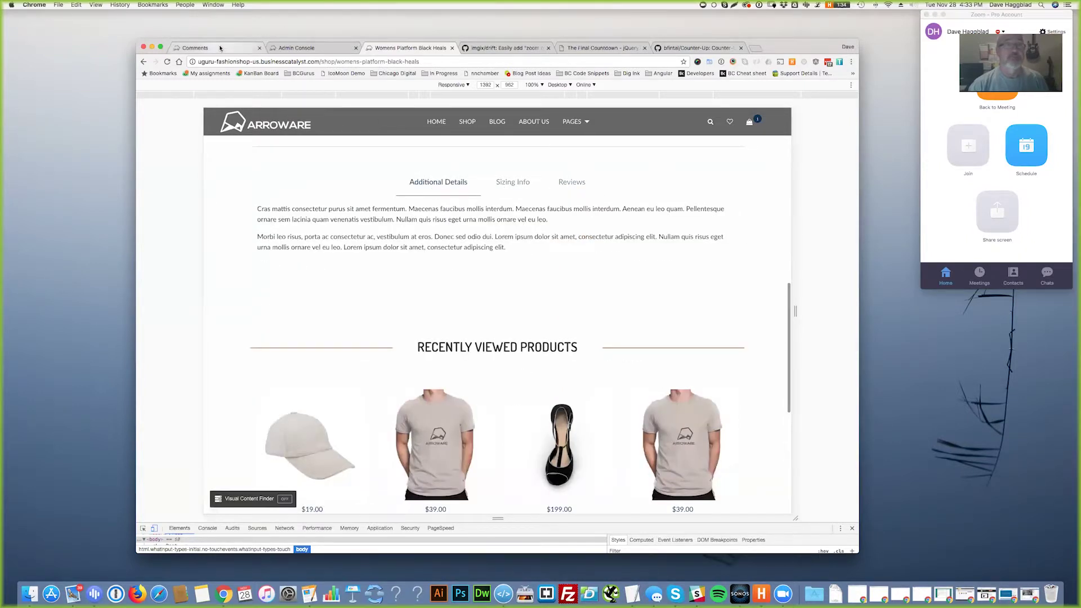
- In the admin, open the Additional Product Details web app items list
{"action": "left_click", "coordinate": [221, 49]}
{"action": "left_click", "coordinate": [185, 201]}
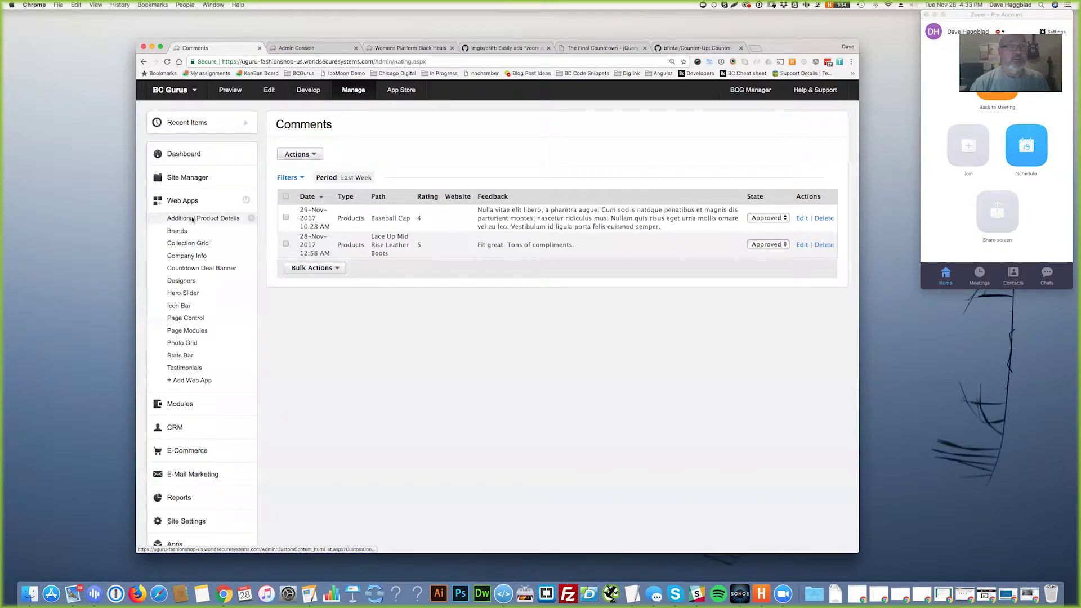
{"action": "left_click", "coordinate": [209, 219]}
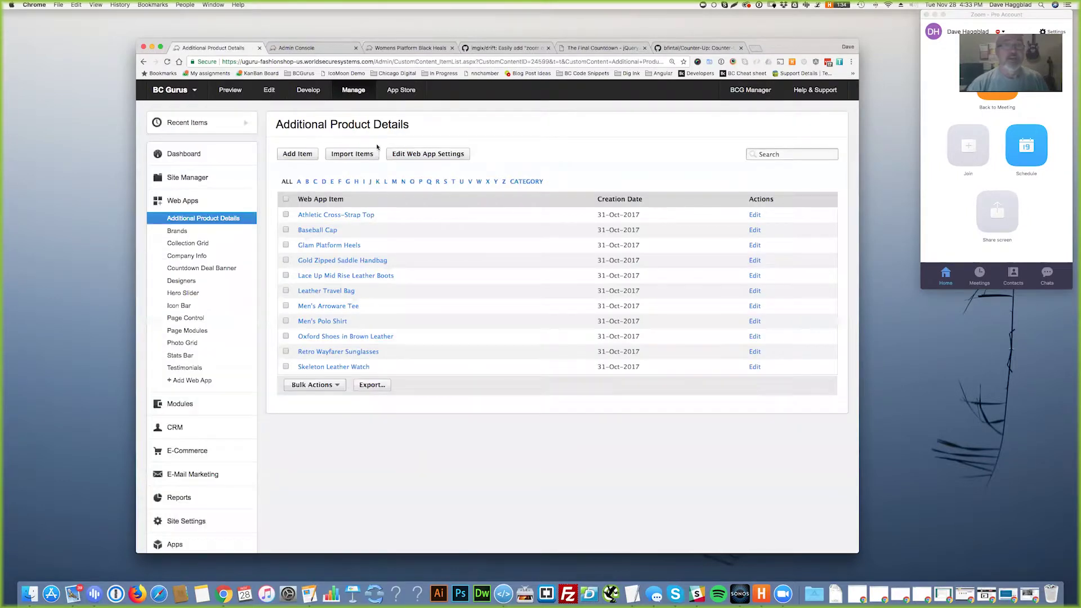
- On the heels page, toggle between the sizing info and additional details tabs
{"action": "left_click", "coordinate": [393, 48]}
{"action": "scroll", "coordinate": [490, 324], "scroll_direction": "up", "scroll_amount": 10}
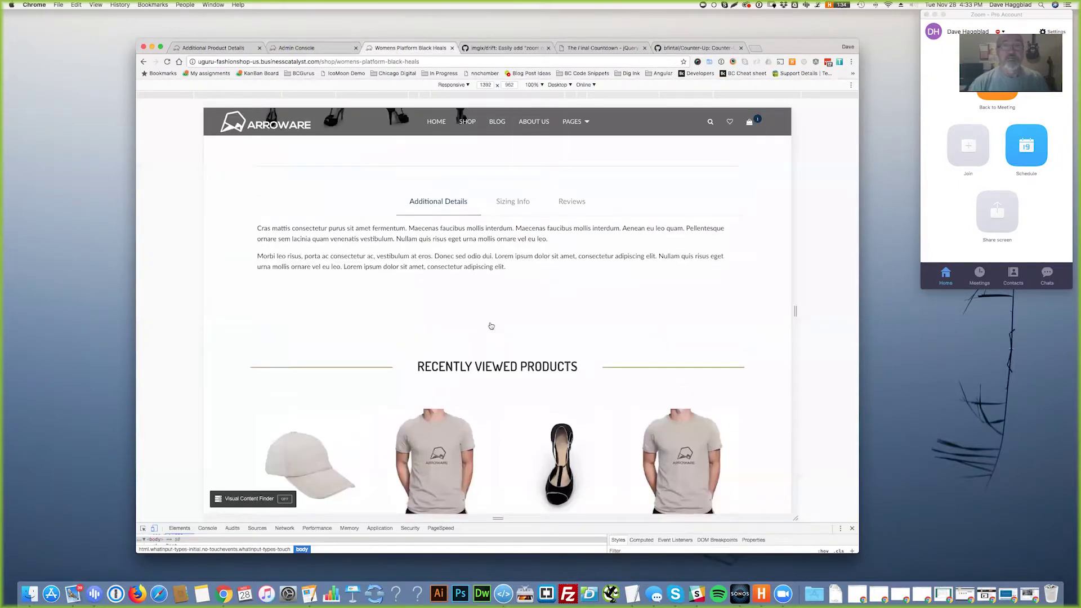
{"action": "scroll", "coordinate": [521, 307], "scroll_direction": "down", "scroll_amount": 4}
{"action": "left_click", "coordinate": [512, 309]}
{"action": "left_click", "coordinate": [447, 316]}
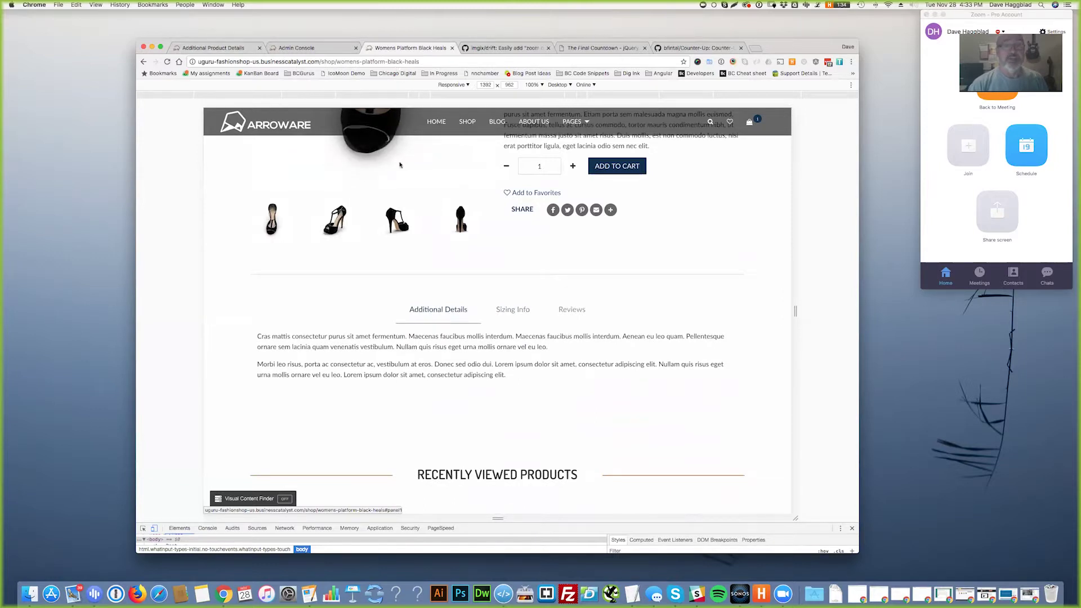
- Open the Athletic Cross-Strap Top item and inspect its ValueID in the admin address
{"action": "left_click", "coordinate": [218, 48]}
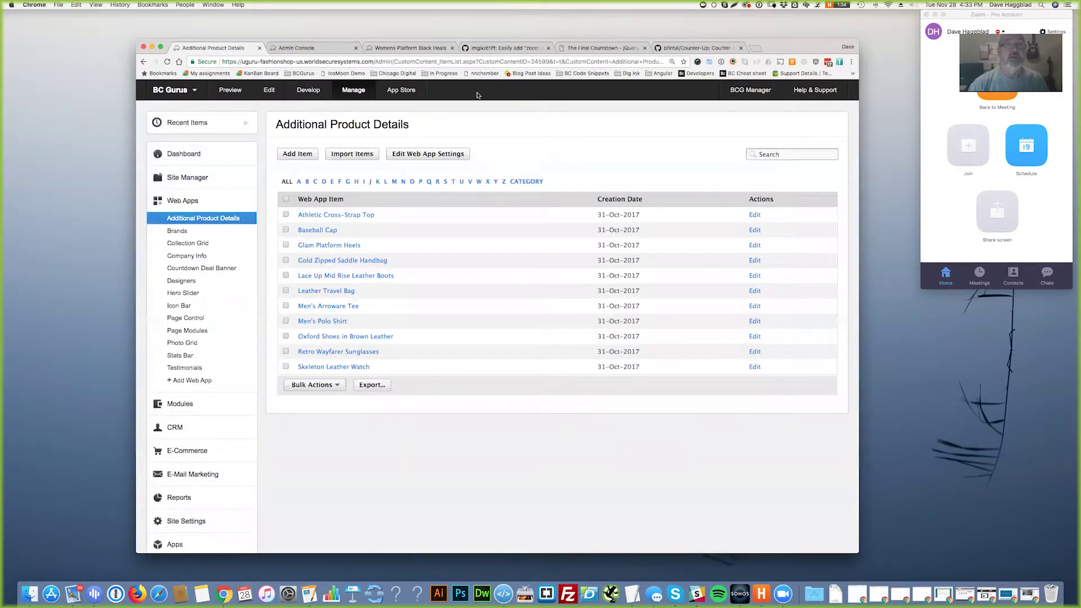
{"action": "left_click", "coordinate": [613, 62]}
{"action": "left_click", "coordinate": [622, 62]}
{"action": "left_click_drag", "start_coordinate": [622, 62], "coordinate": [674, 62]}
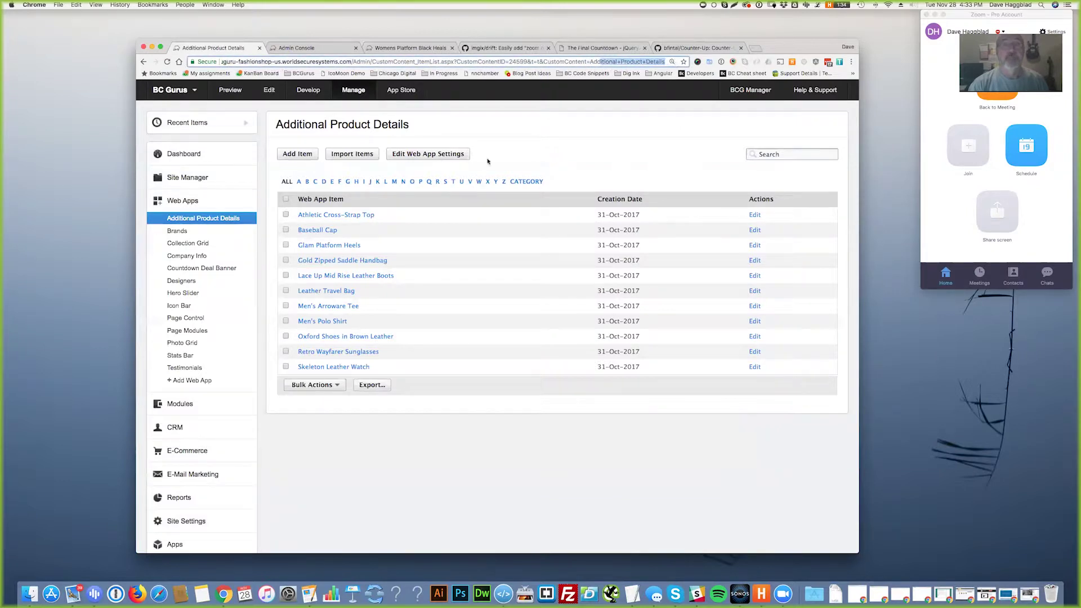
{"action": "left_click", "coordinate": [355, 216]}
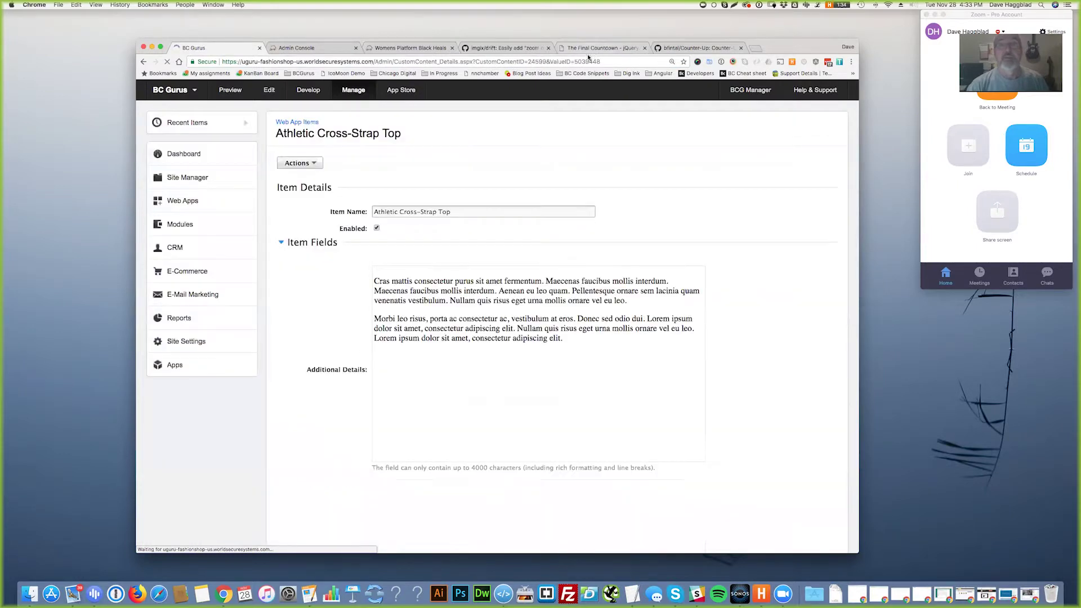
{"action": "double_click", "coordinate": [586, 61]}
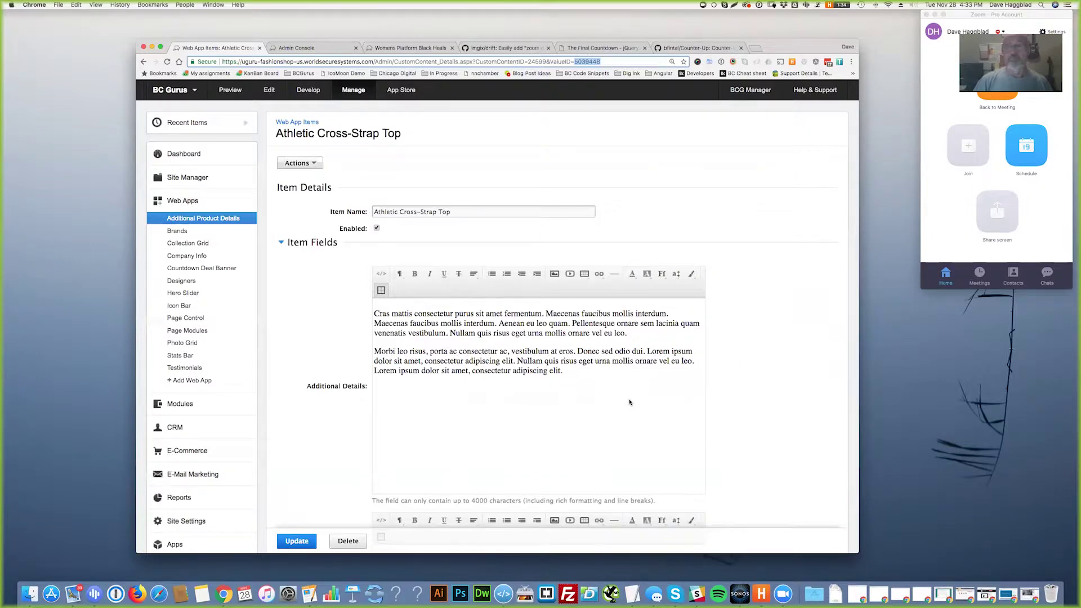
- Return to the heels page and highlight the Recently Viewed Products heading
{"action": "left_click", "coordinate": [404, 49]}
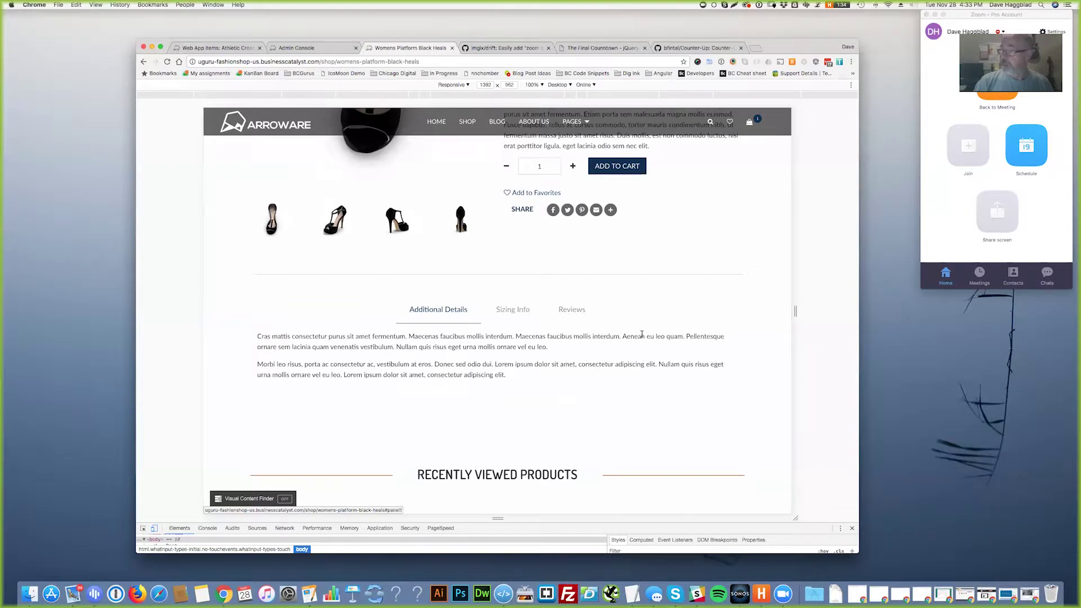
{"action": "scroll", "coordinate": [611, 360], "scroll_direction": "down", "scroll_amount": 5}
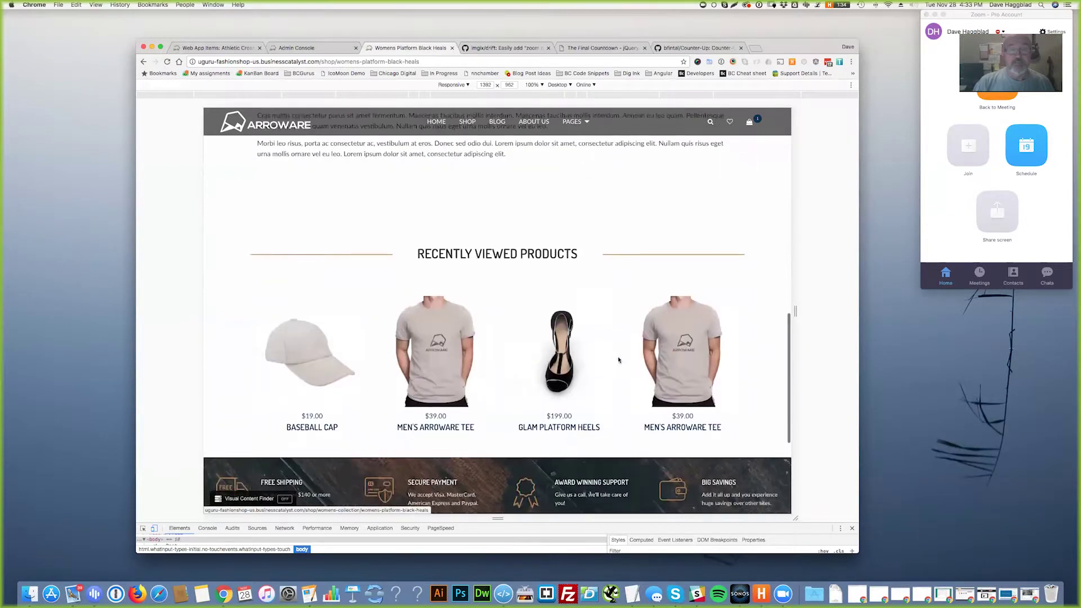
{"action": "left_click_drag", "start_coordinate": [417, 190], "coordinate": [577, 190]}
- Resize the emulated viewport and developer tools to show more of the page
{"action": "left_click", "coordinate": [562, 214]}
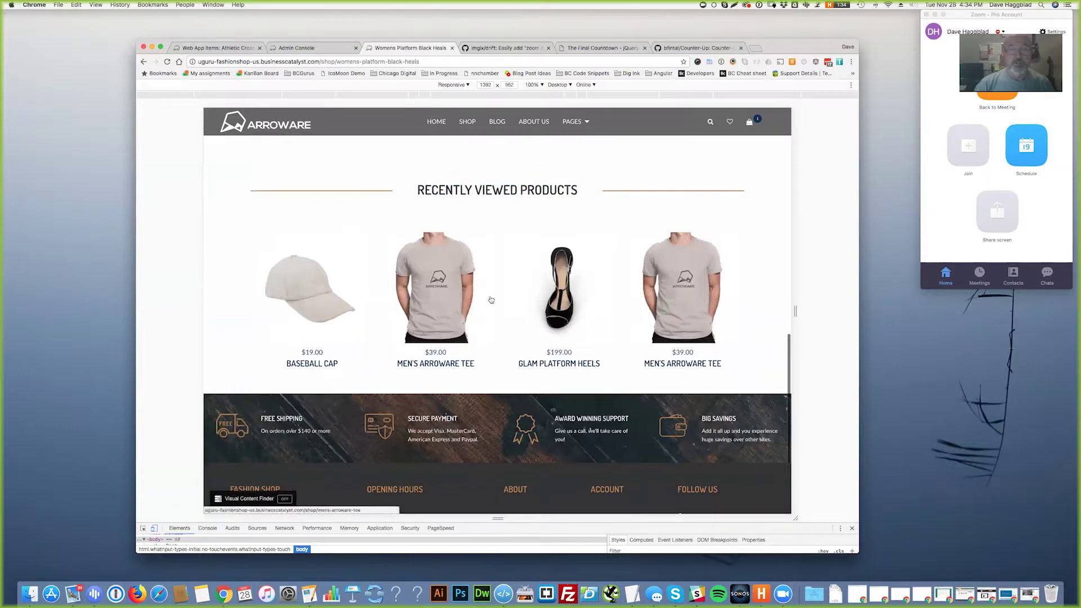
{"action": "left_click_drag", "start_coordinate": [498, 519], "coordinate": [394, 400]}
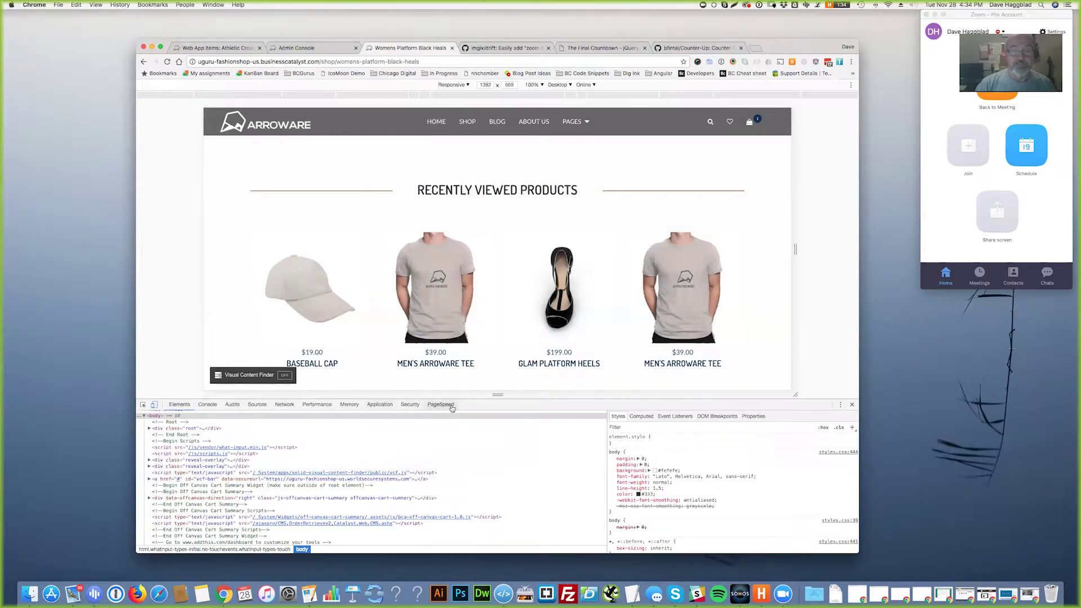
{"action": "left_click_drag", "start_coordinate": [496, 398], "coordinate": [420, 439]}
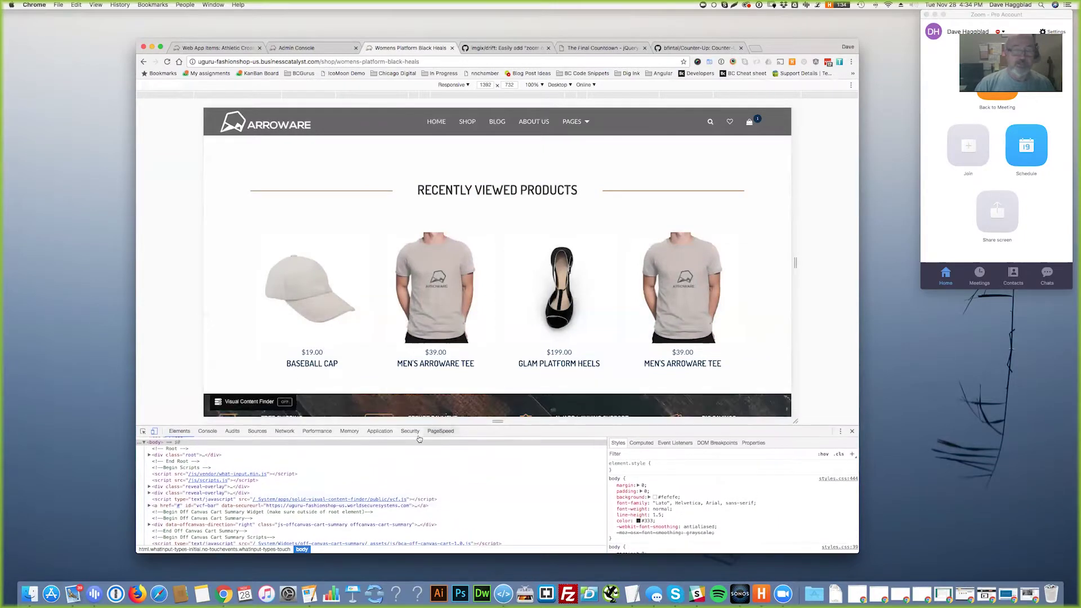
- Clear all site cookies, including w_recent_recently_viewed, and reload the heels page
{"action": "left_click", "coordinate": [378, 431]}
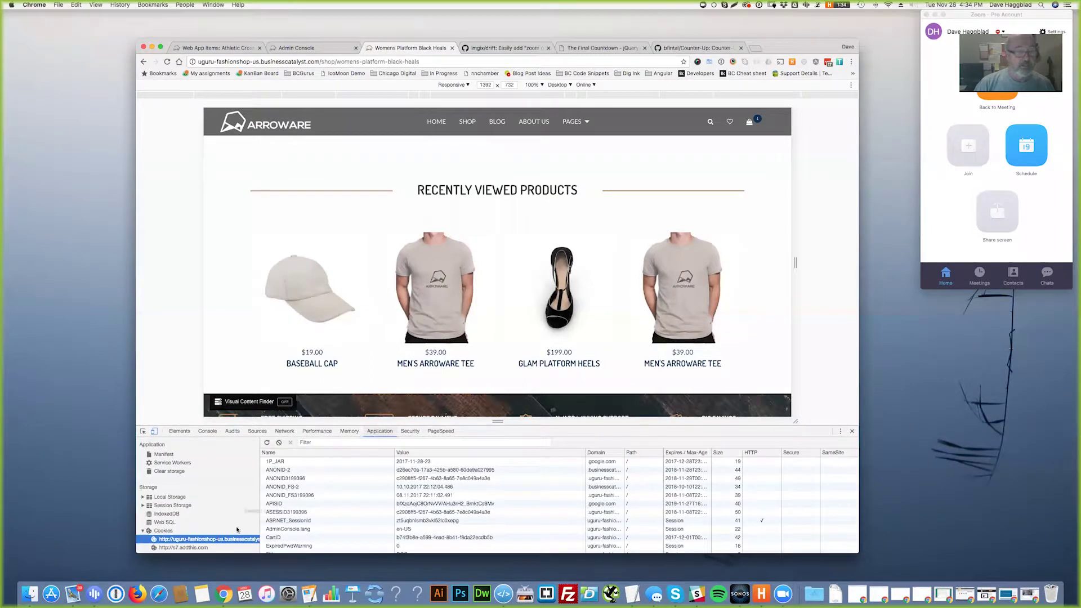
{"action": "scroll", "coordinate": [256, 513], "scroll_direction": "down", "scroll_amount": 2}
{"action": "scroll", "coordinate": [338, 518], "scroll_direction": "down", "scroll_amount": 10}
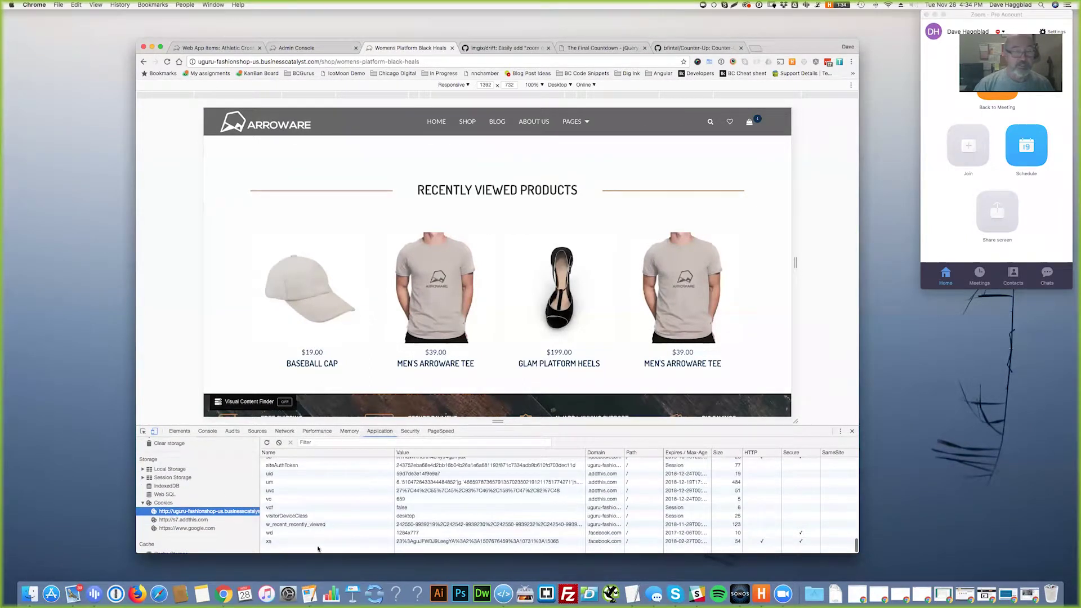
{"action": "left_click", "coordinate": [310, 524]}
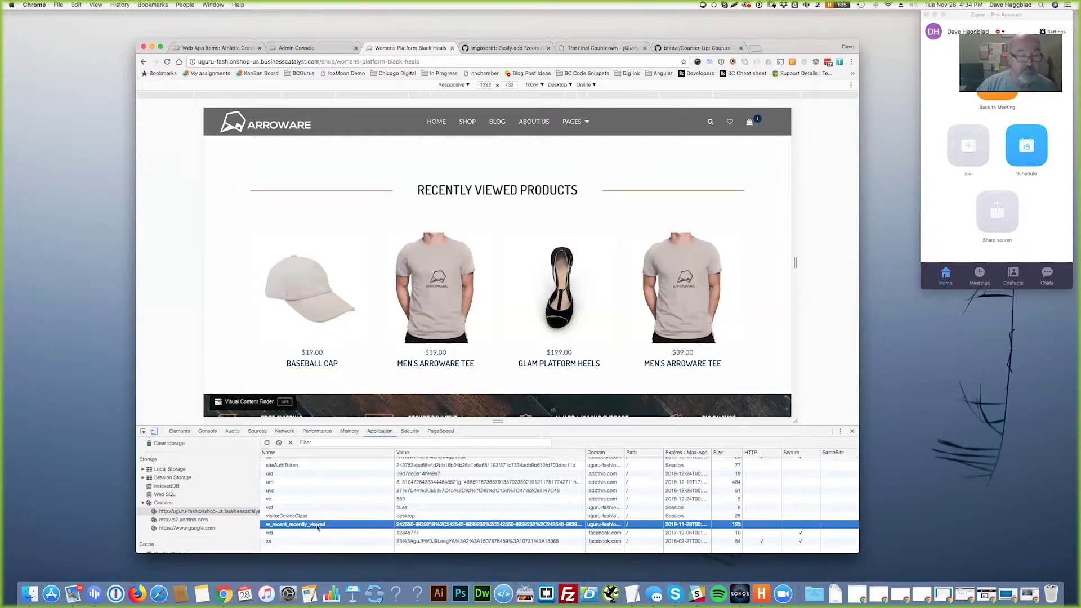
{"action": "left_click", "coordinate": [279, 442]}
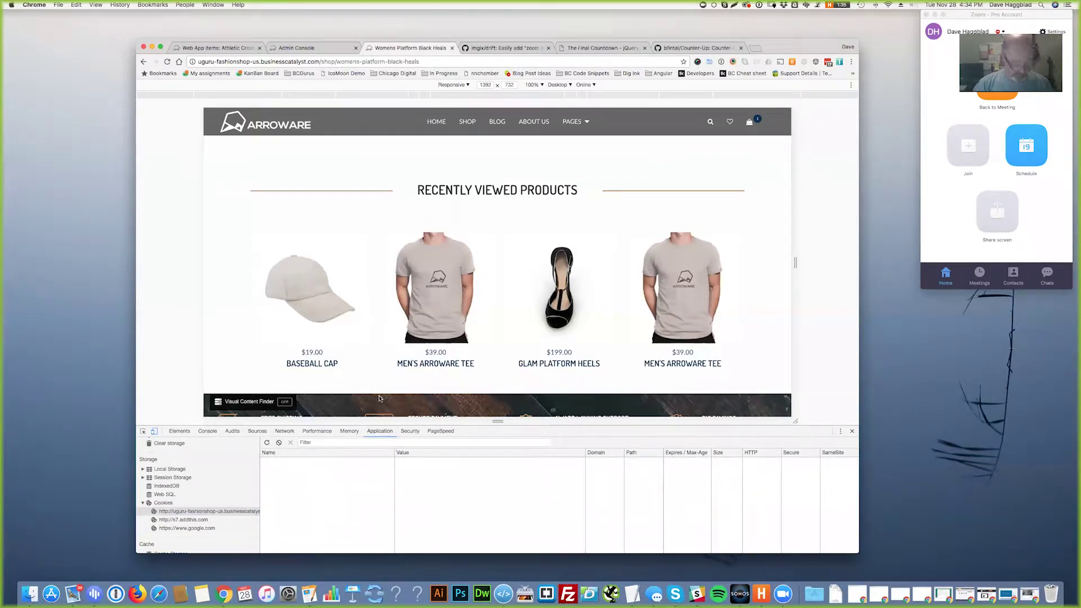
{"action": "key", "text": "super+r"}
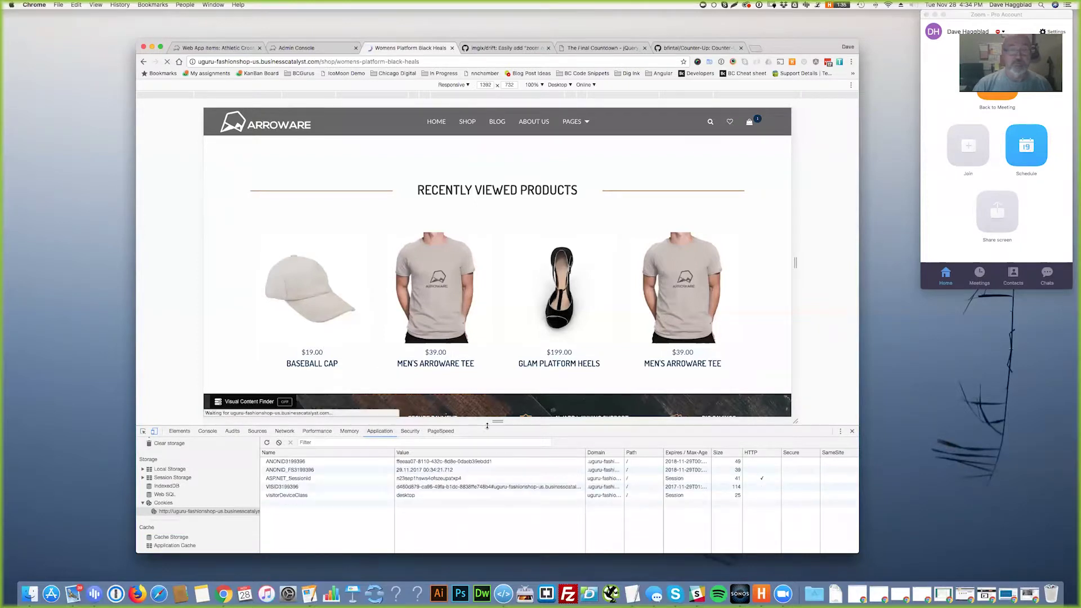
{"action": "left_click_drag", "start_coordinate": [487, 425], "coordinate": [497, 518]}
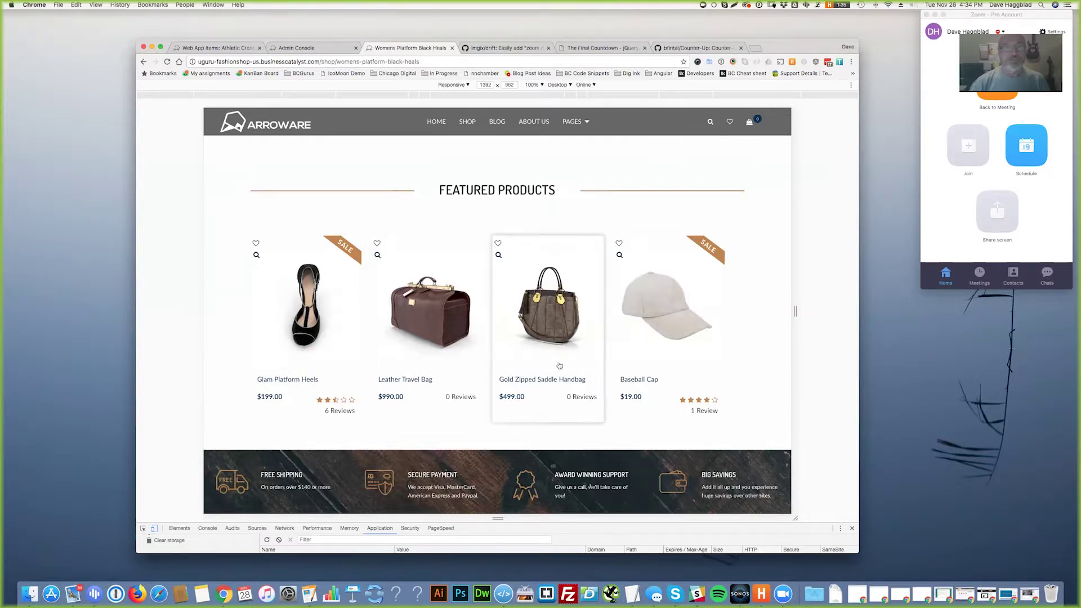
- Reload the heels page and open Leather Travel Bag from Featured Products, showing heels as recently viewed
{"action": "scroll", "coordinate": [630, 383], "scroll_direction": "up", "scroll_amount": 1}
{"action": "scroll", "coordinate": [636, 377], "scroll_direction": "up", "scroll_amount": 4}
{"action": "scroll", "coordinate": [506, 406], "scroll_direction": "down", "scroll_amount": 3}
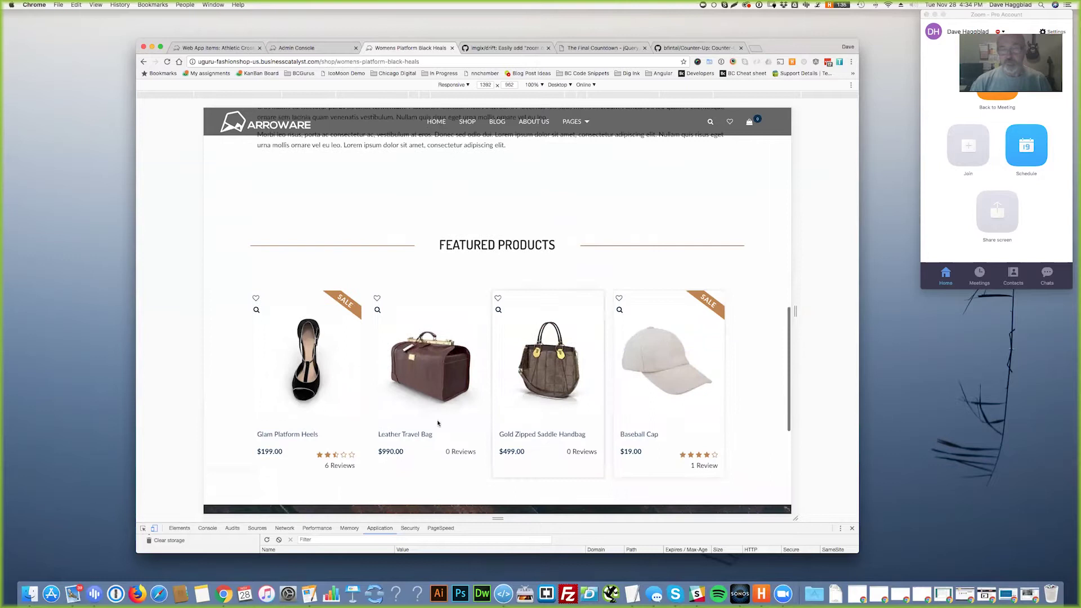
{"action": "scroll", "coordinate": [501, 404], "scroll_direction": "up", "scroll_amount": 8}
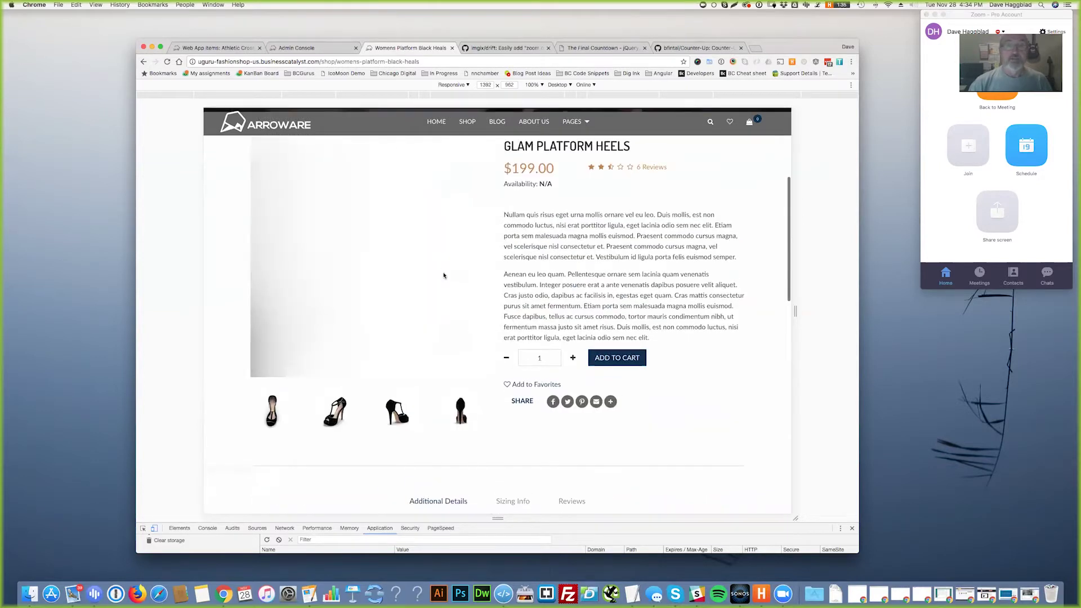
{"action": "key", "text": "super+r"}
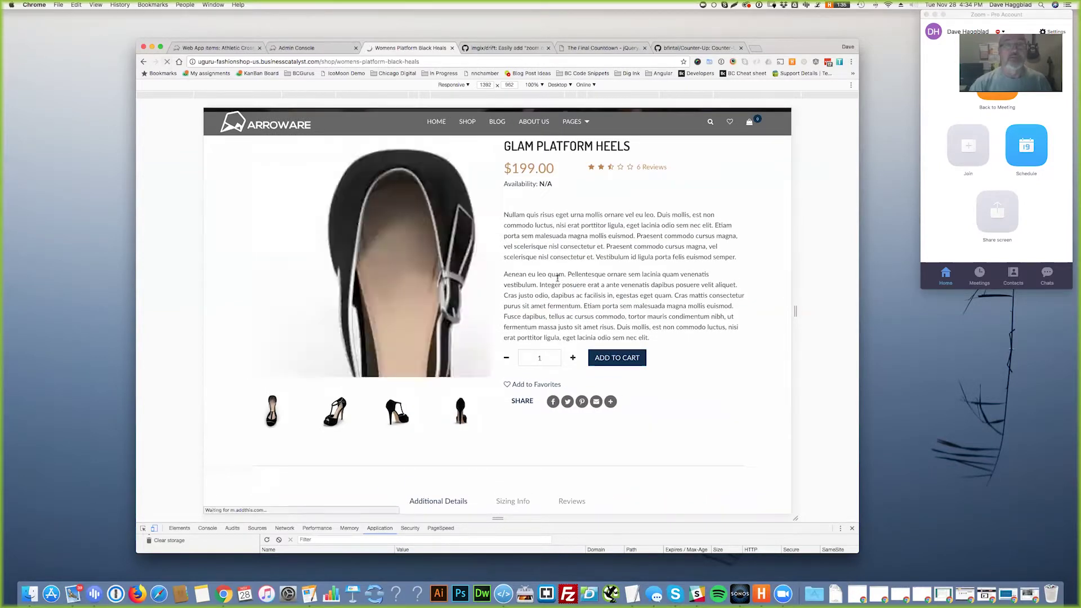
{"action": "scroll", "coordinate": [590, 298], "scroll_direction": "up", "scroll_amount": 5}
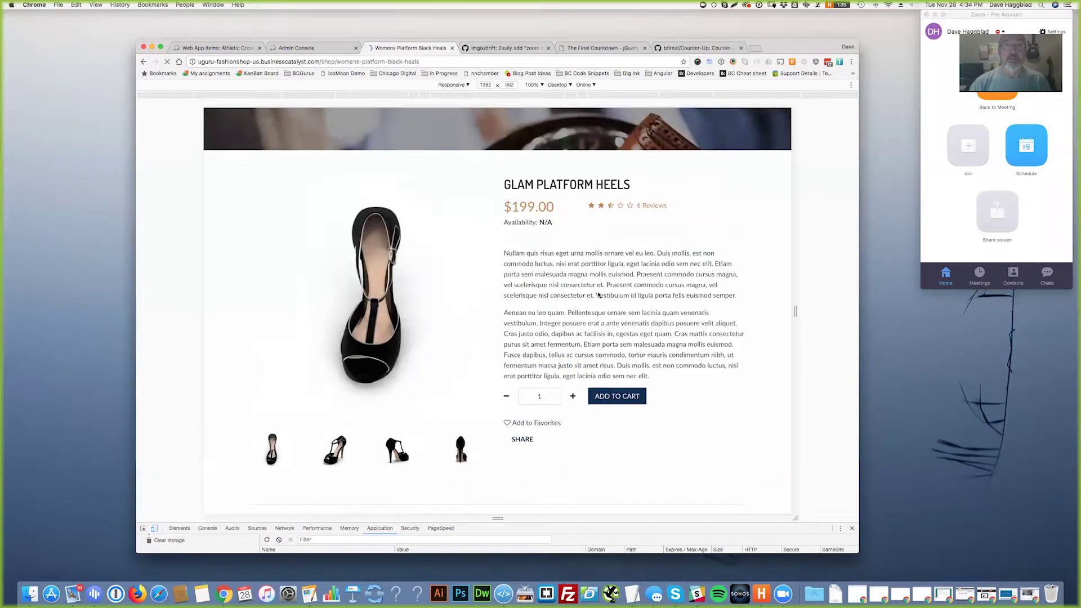
{"action": "scroll", "coordinate": [590, 299], "scroll_direction": "down", "scroll_amount": 15}
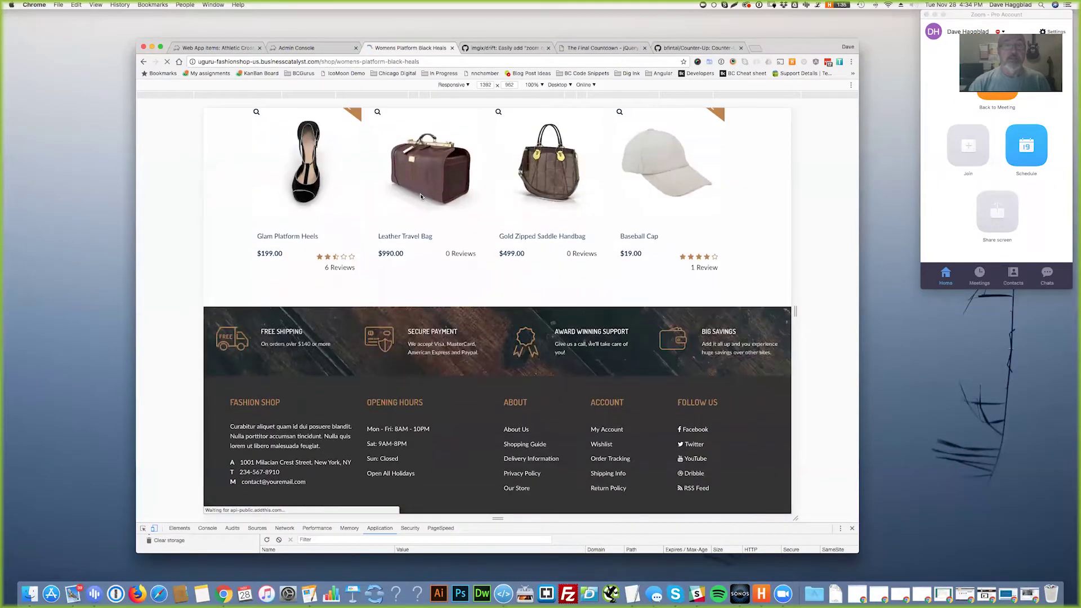
{"action": "left_click", "coordinate": [423, 216]}
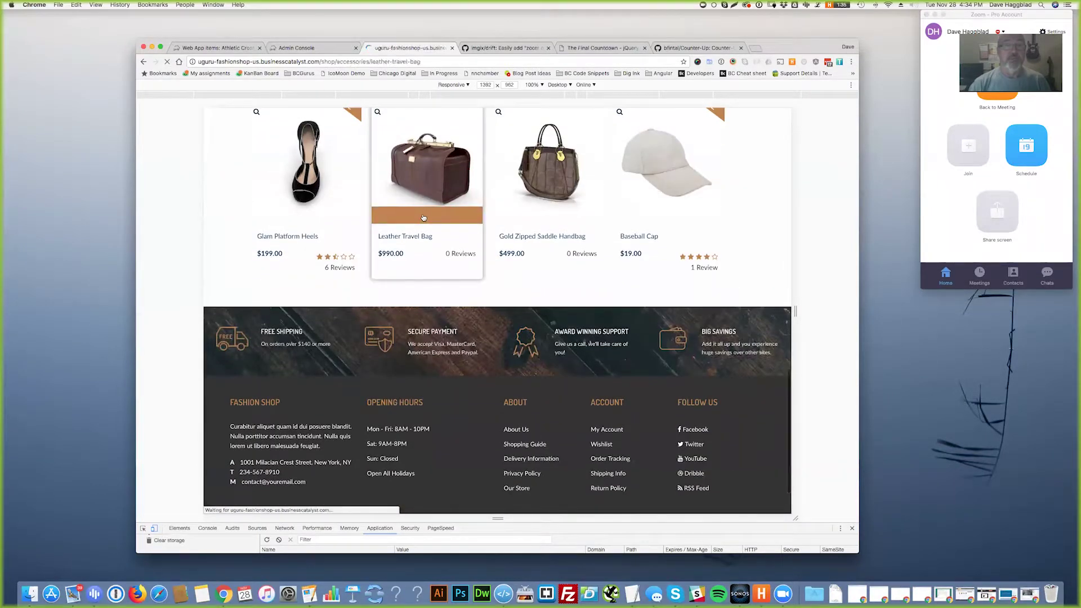
{"action": "scroll", "coordinate": [610, 331], "scroll_direction": "down", "scroll_amount": 15}
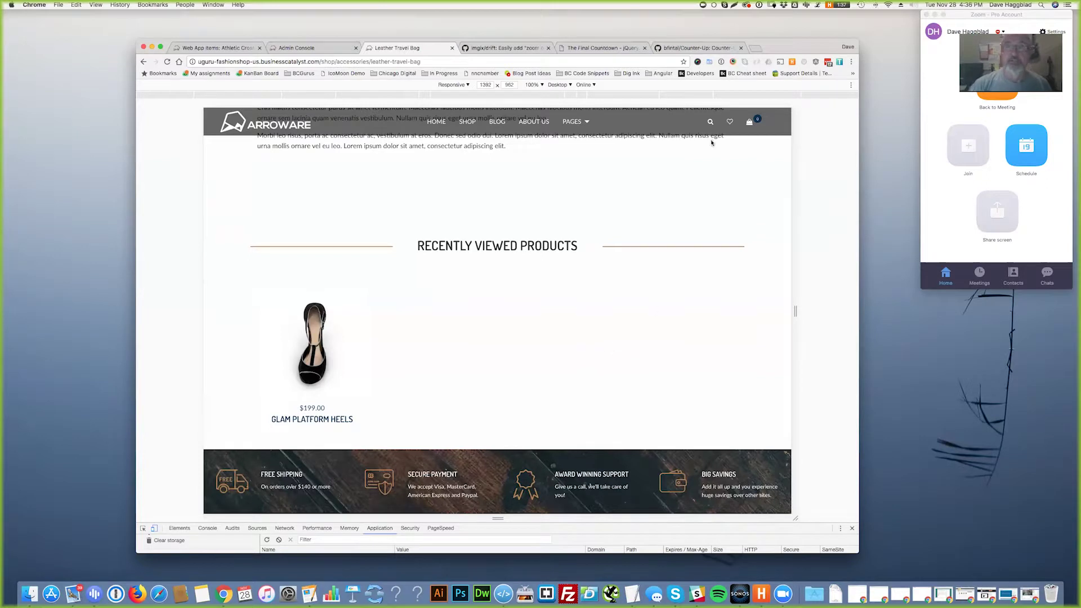
- Open the live demo from the bfintal/Counter-Up GitHub README
{"action": "left_click", "coordinate": [687, 48]}
{"action": "scroll", "coordinate": [602, 267], "scroll_direction": "up", "scroll_amount": 5}
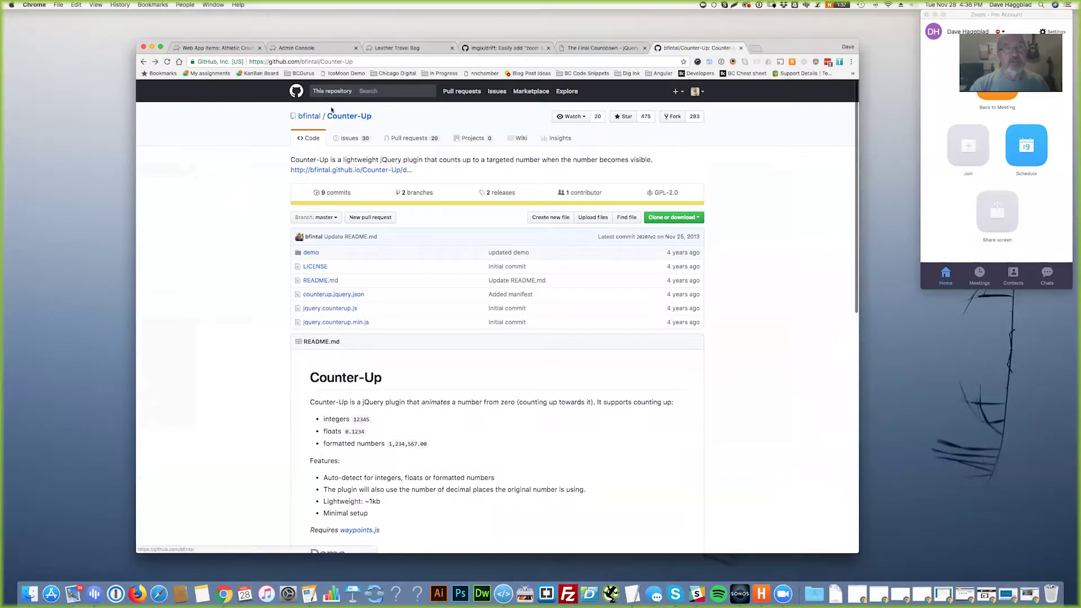
{"action": "scroll", "coordinate": [547, 393], "scroll_direction": "down", "scroll_amount": 6}
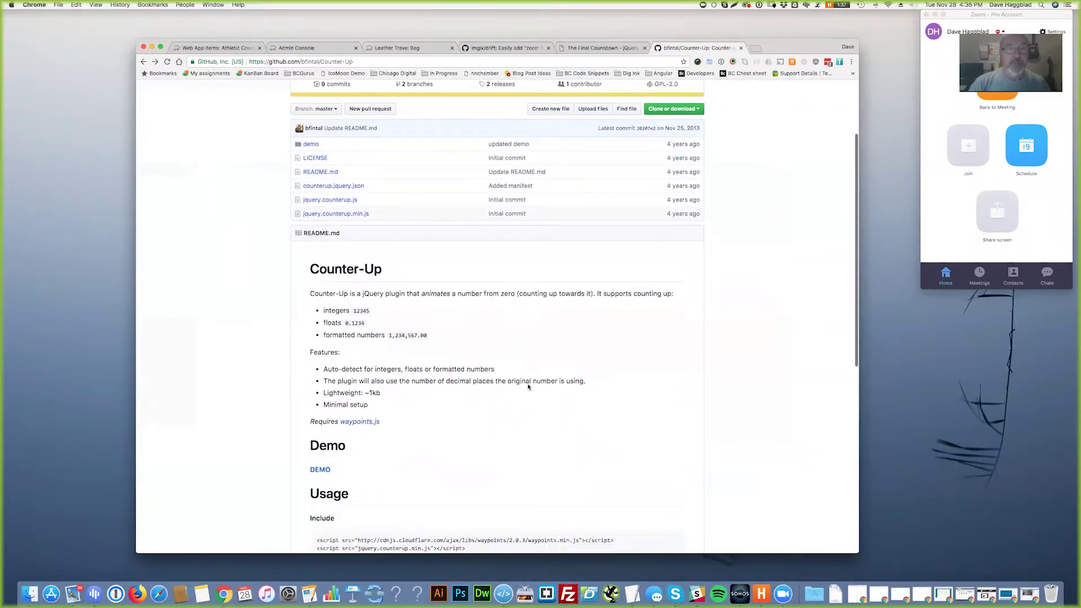
{"action": "left_click", "coordinate": [327, 236]}
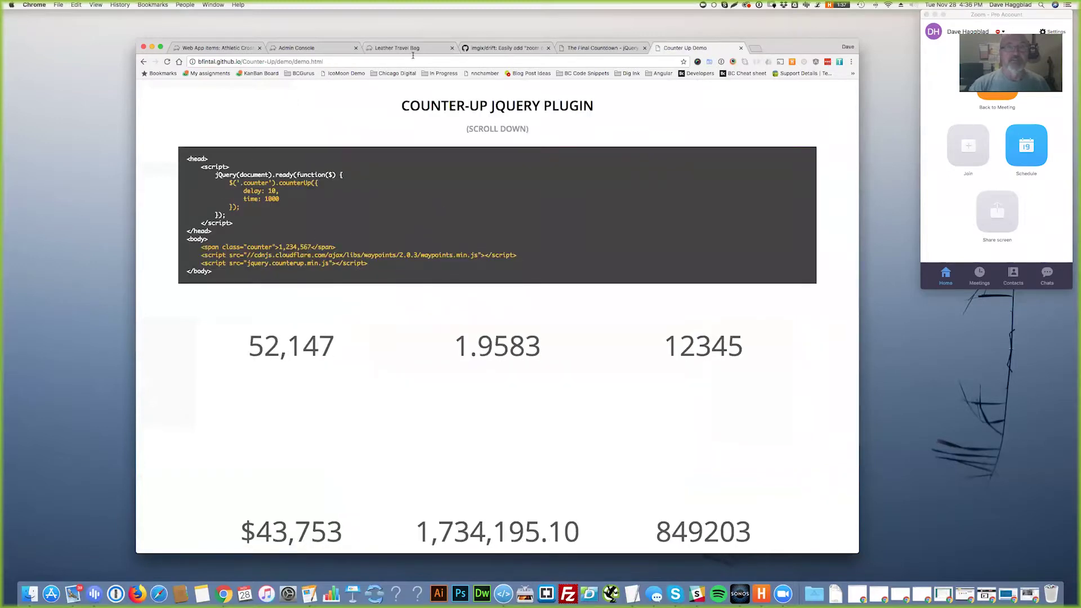
- Go back to the Leather Travel Bag store page
{"action": "left_click", "coordinate": [396, 48]}
{"action": "scroll", "coordinate": [550, 364], "scroll_direction": "up", "scroll_amount": 15}
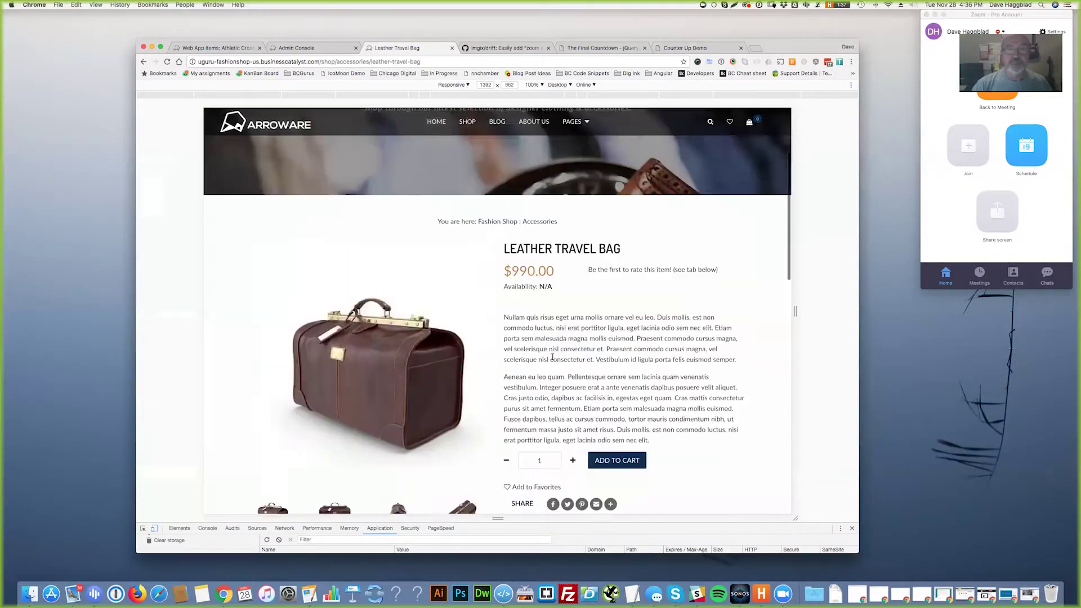
{"action": "scroll", "coordinate": [628, 359], "scroll_direction": "down", "scroll_amount": 1}
{"action": "scroll", "coordinate": [625, 363], "scroll_direction": "up", "scroll_amount": 1}
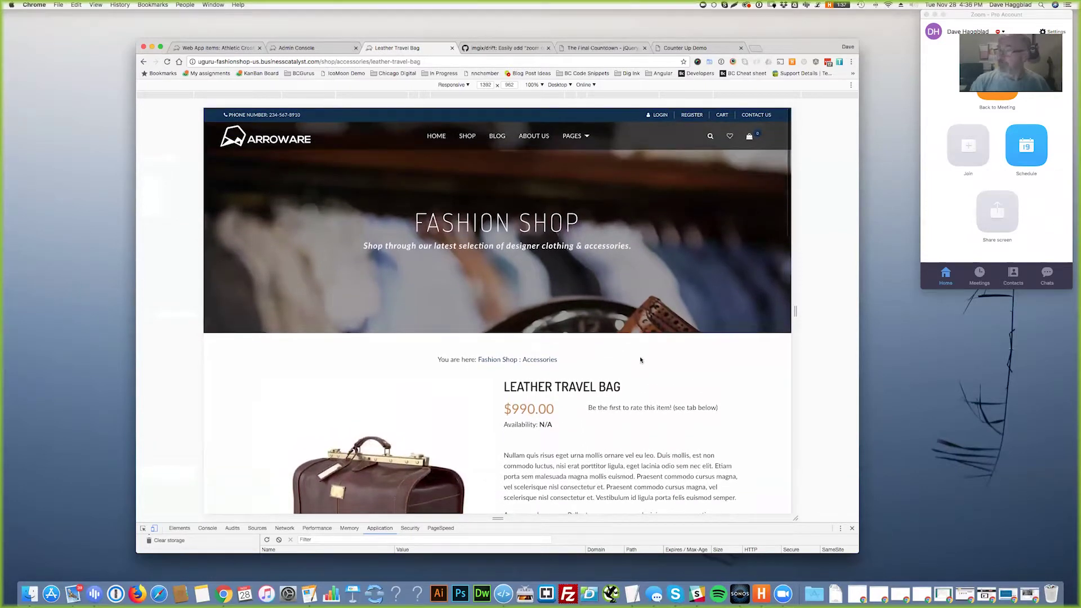
- Log in with the customer's e-mail and password, then open the My Account page
{"action": "left_click", "coordinate": [657, 117]}
{"action": "left_click", "coordinate": [434, 234]}
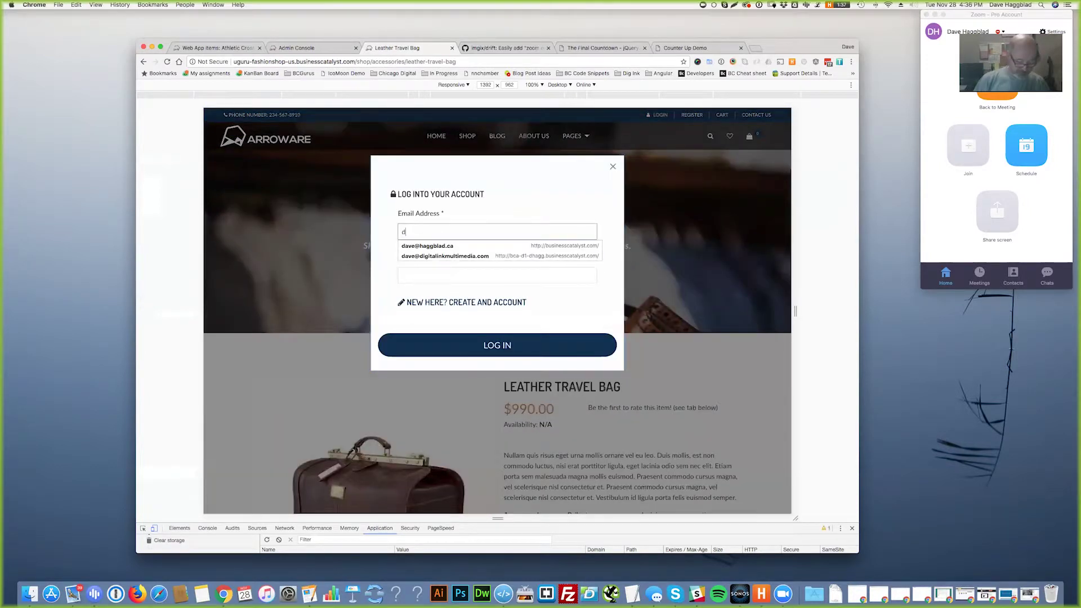
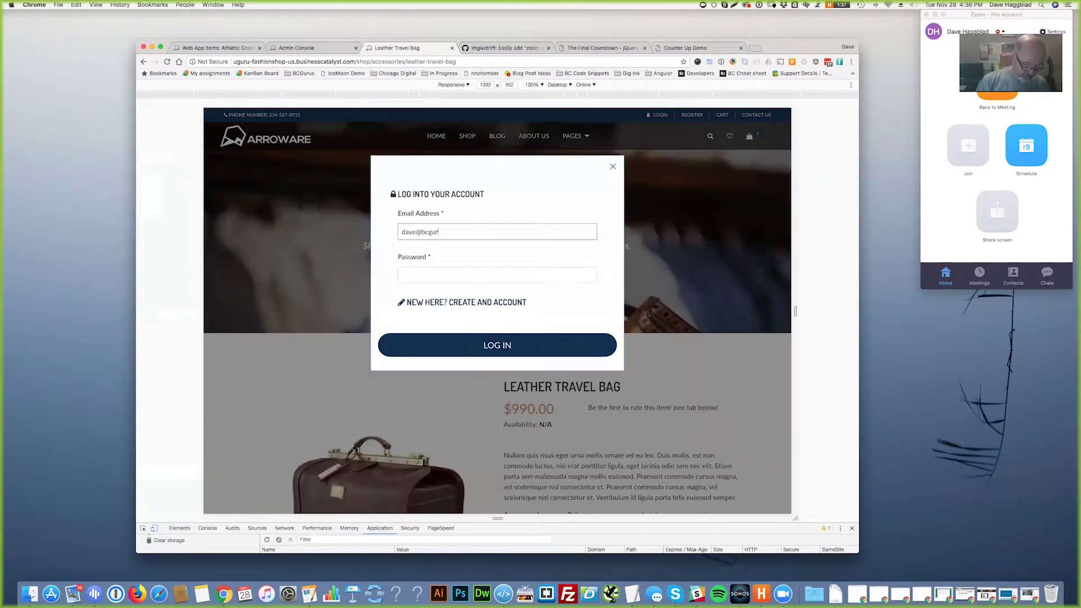
{"action": "key", "text": "Tab"}
{"action": "type", "text": "******"}
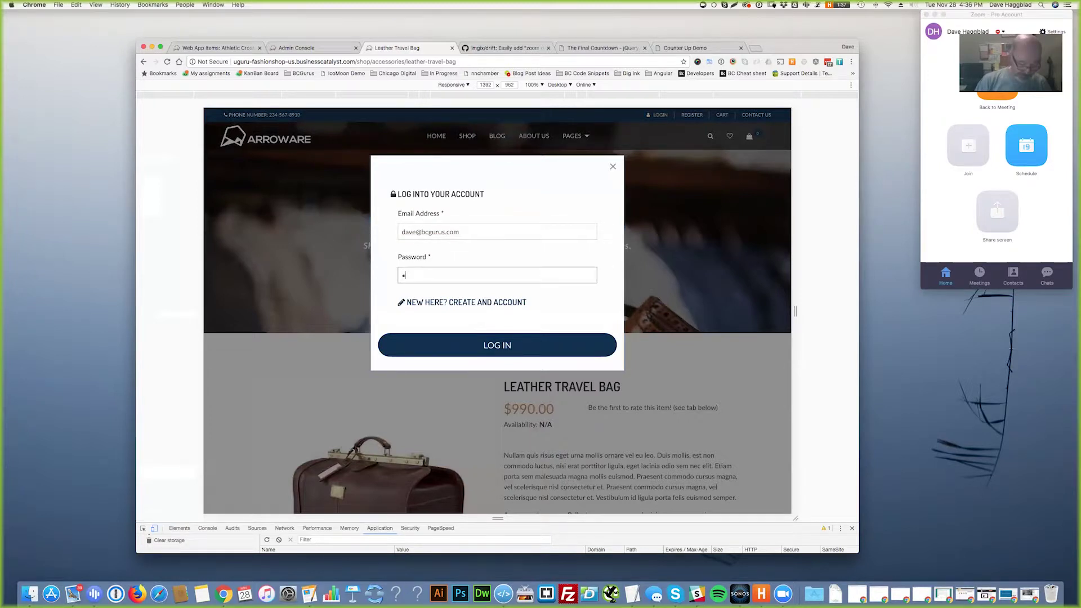
{"action": "key", "text": "Return"}
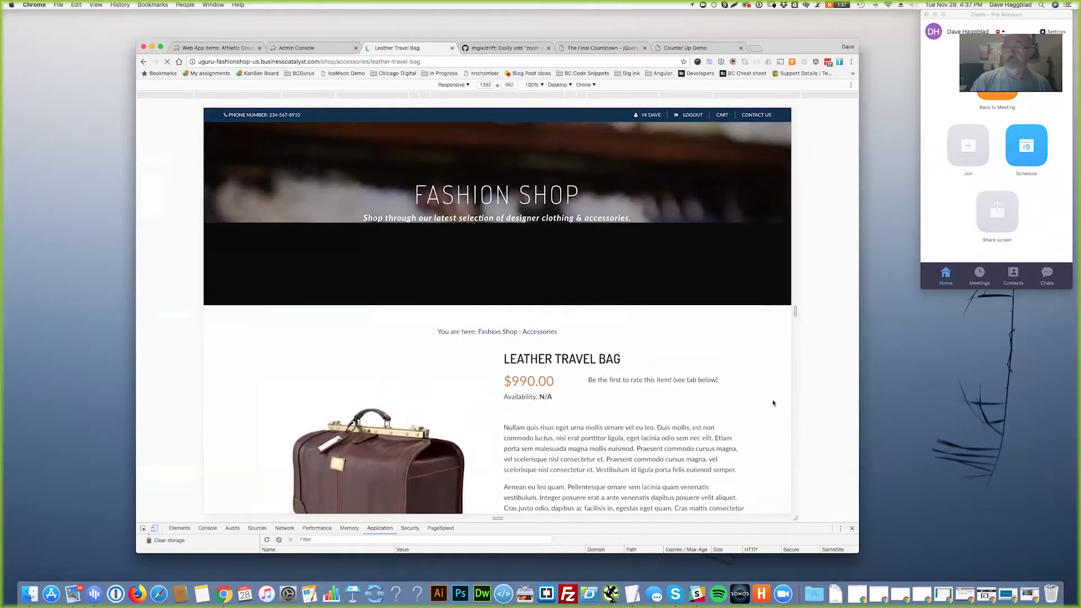
{"action": "left_click", "coordinate": [651, 116]}
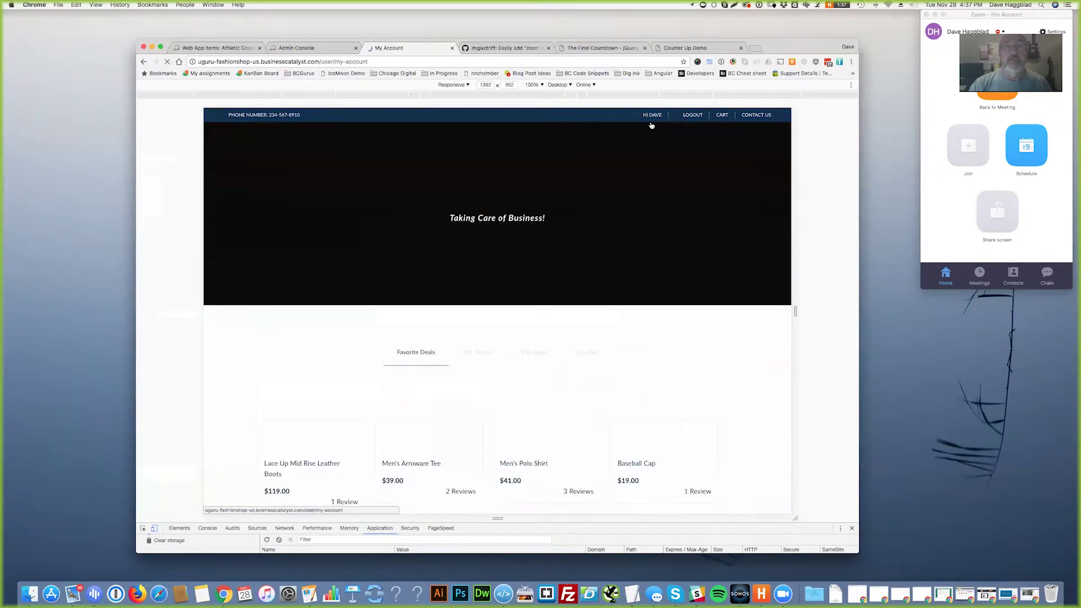
- Remove the Baseball Cap from My Favorite Products on the My Account page
{"action": "scroll", "coordinate": [724, 382], "scroll_direction": "down", "scroll_amount": 5}
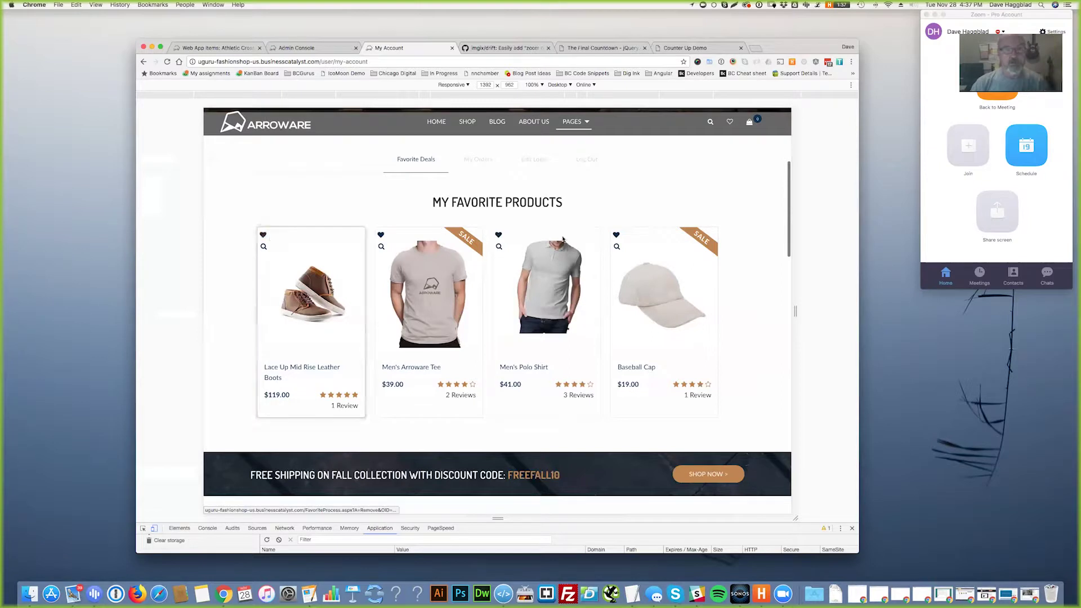
{"action": "left_click", "coordinate": [617, 235]}
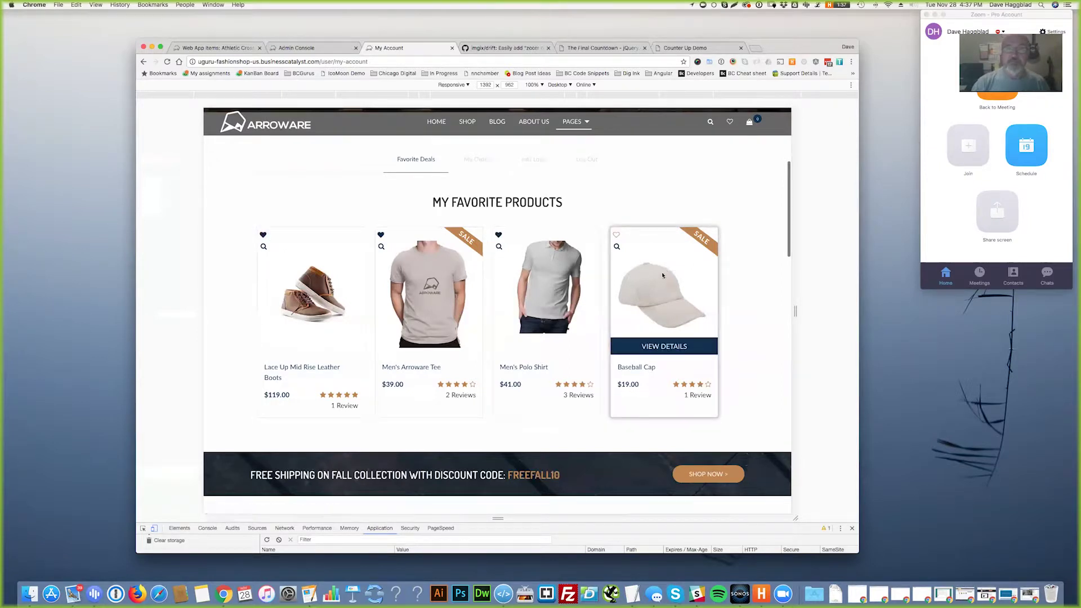
{"action": "left_click", "coordinate": [465, 161]}
{"action": "left_click", "coordinate": [417, 163]}
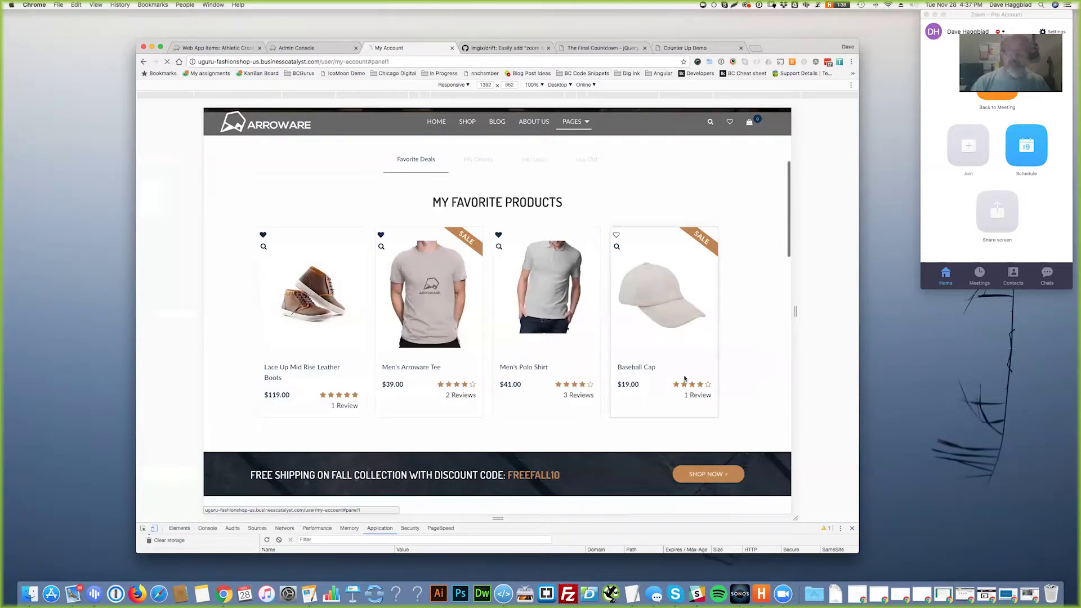
{"action": "left_click", "coordinate": [711, 374]}
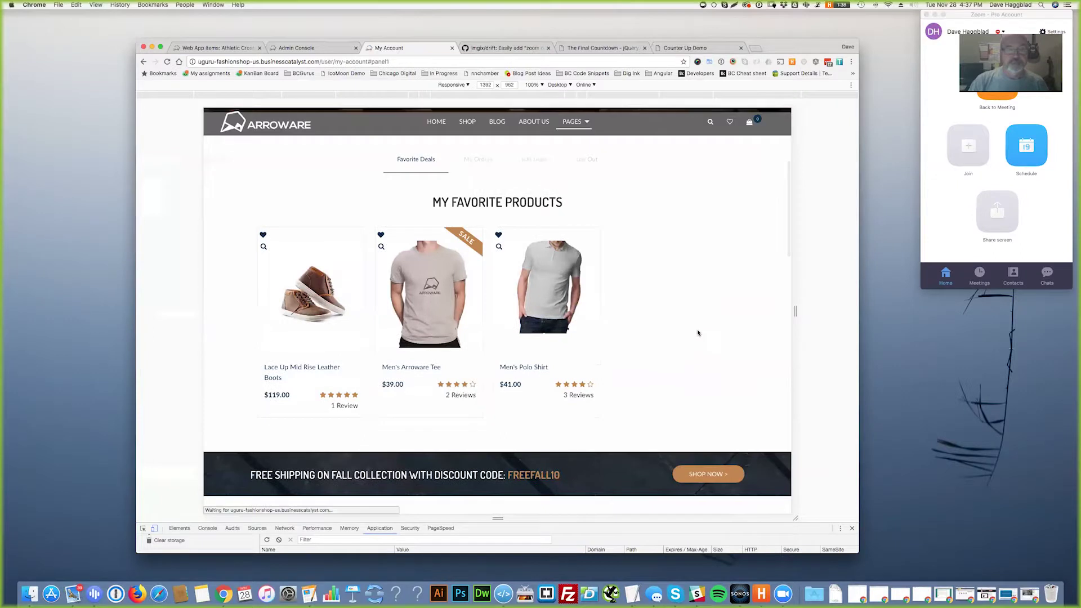
- Scroll to the footer stats showing 23500 customers, 762 items, 9238 followers and 59 awards
{"action": "scroll", "coordinate": [697, 332], "scroll_direction": "down", "scroll_amount": 10}
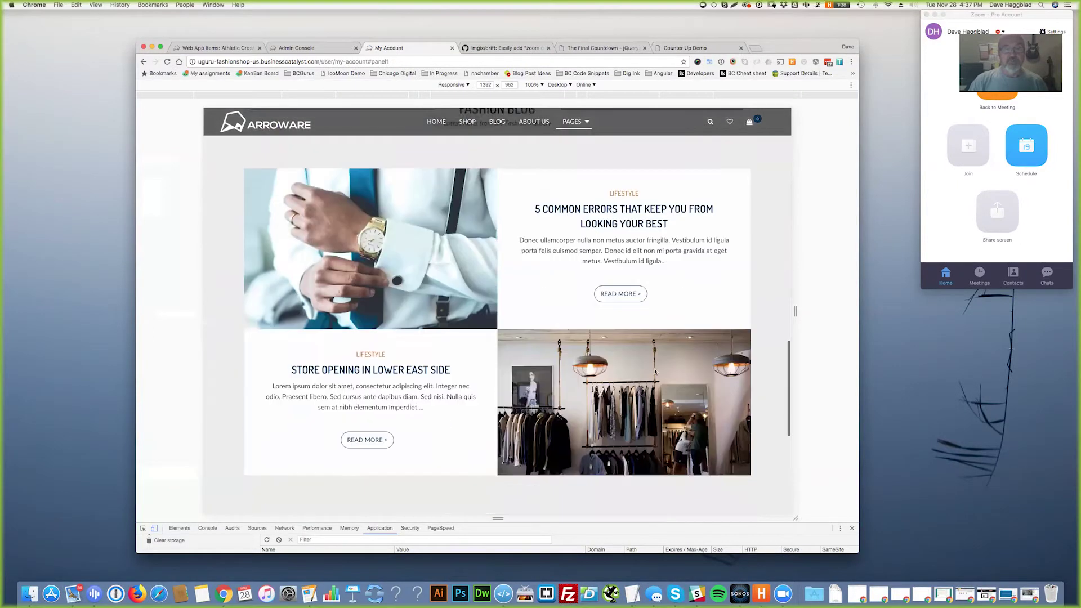
{"action": "scroll", "coordinate": [655, 371], "scroll_direction": "down", "scroll_amount": 5}
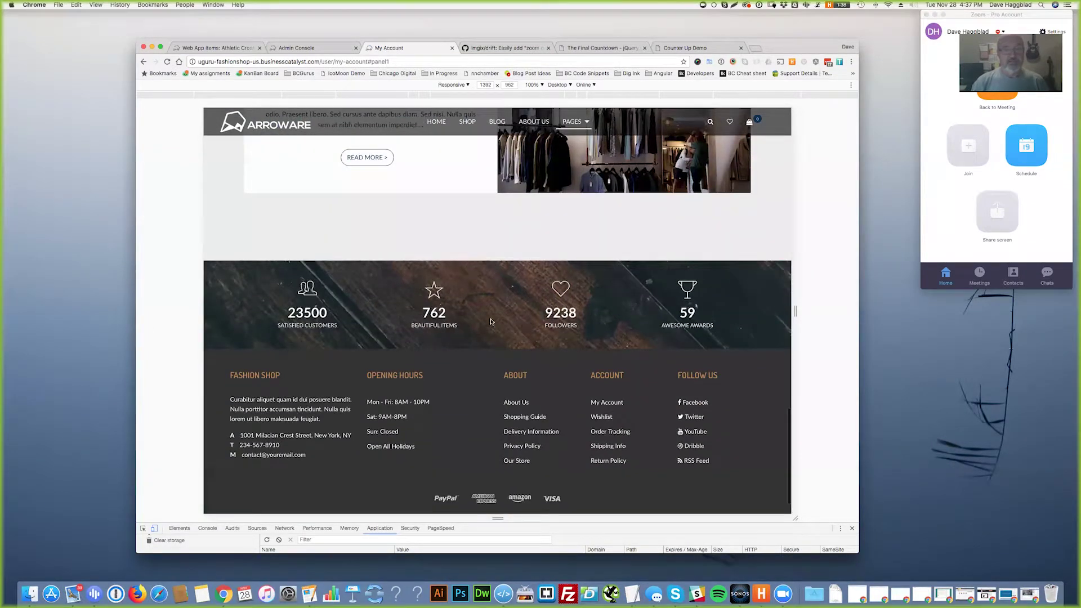
{"action": "scroll", "coordinate": [537, 371], "scroll_direction": "up", "scroll_amount": 20}
{"action": "scroll", "coordinate": [543, 370], "scroll_direction": "down", "scroll_amount": 20}
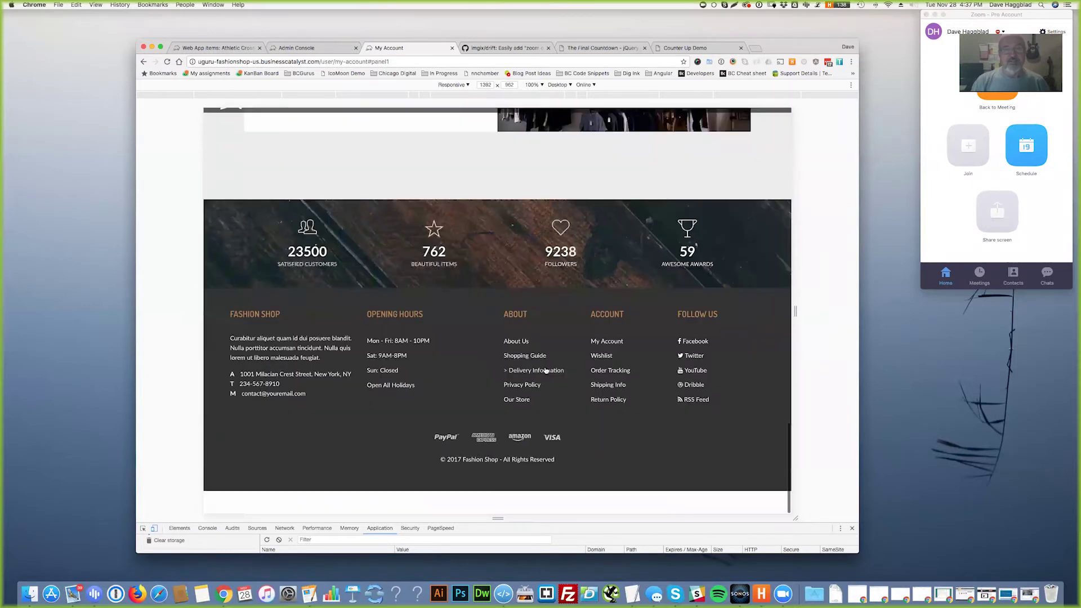
{"action": "scroll", "coordinate": [545, 370], "scroll_direction": "up", "scroll_amount": 1}
{"action": "left_click", "coordinate": [544, 374]}
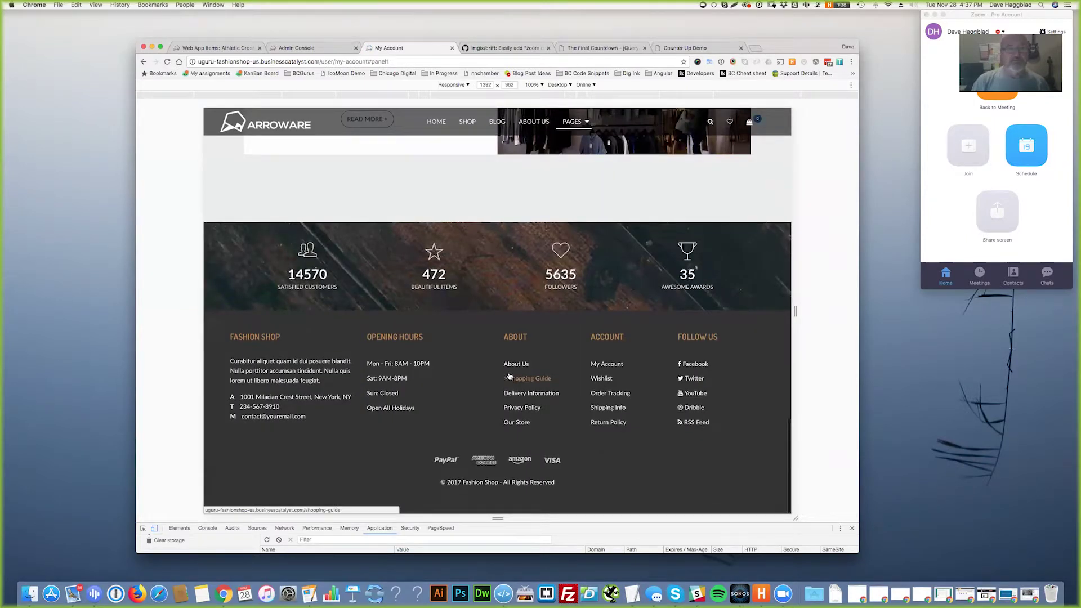
- Select the Counter-Up demo code on GitHub, then return to the Athletic Cross-Strap Top item
{"action": "left_click", "coordinate": [682, 47]}
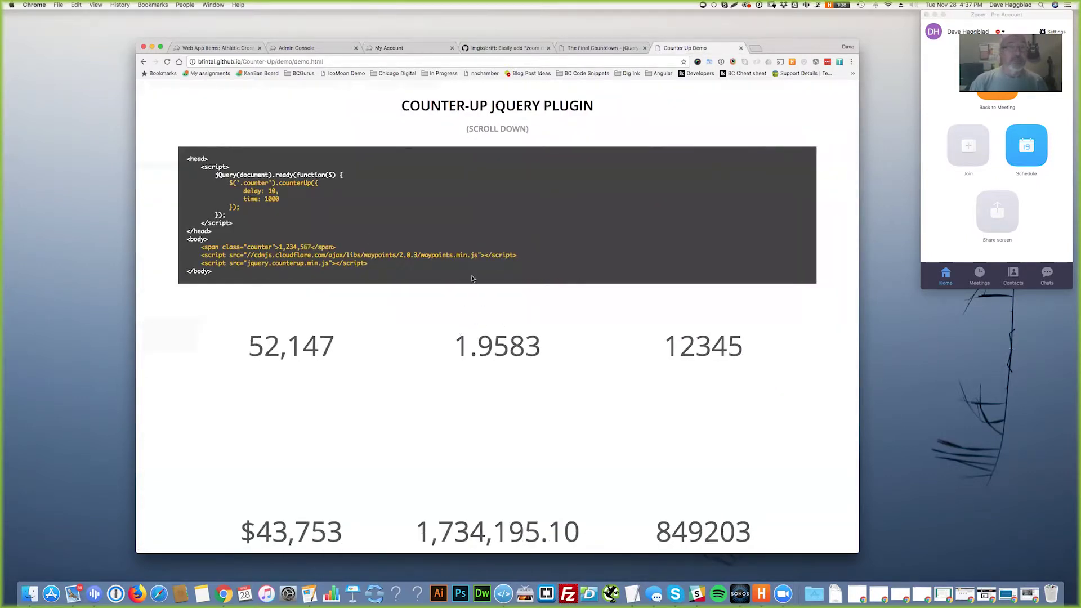
{"action": "left_click_drag", "start_coordinate": [221, 273], "coordinate": [169, 158]}
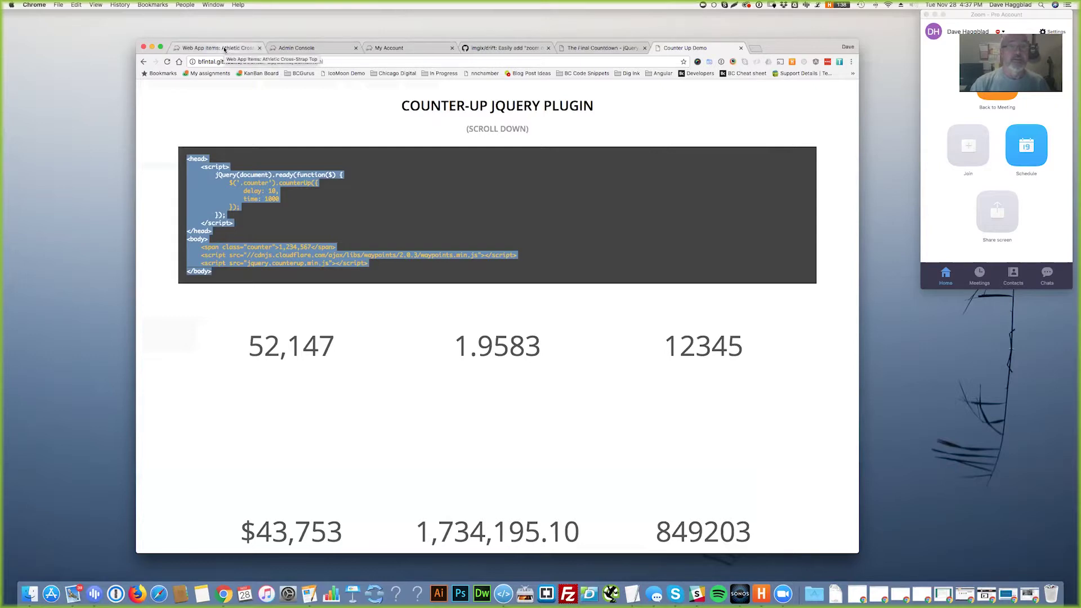
{"action": "left_click", "coordinate": [225, 49]}
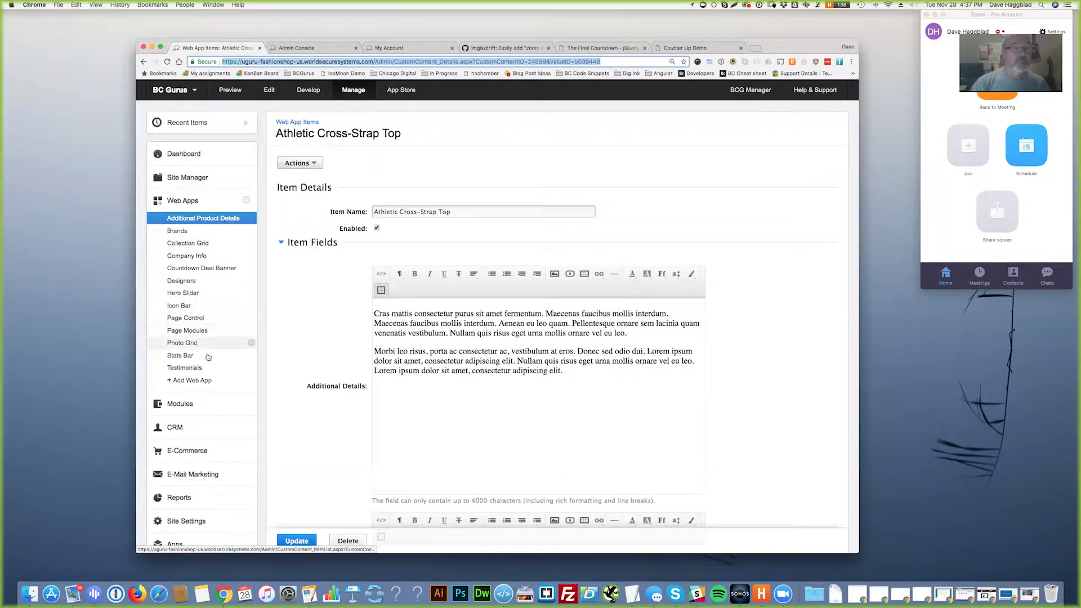
- Open the Stats Bar's Satisfied Customers item and check stat values 23500, 762, 9238 and 59
{"action": "left_click", "coordinate": [191, 357]}
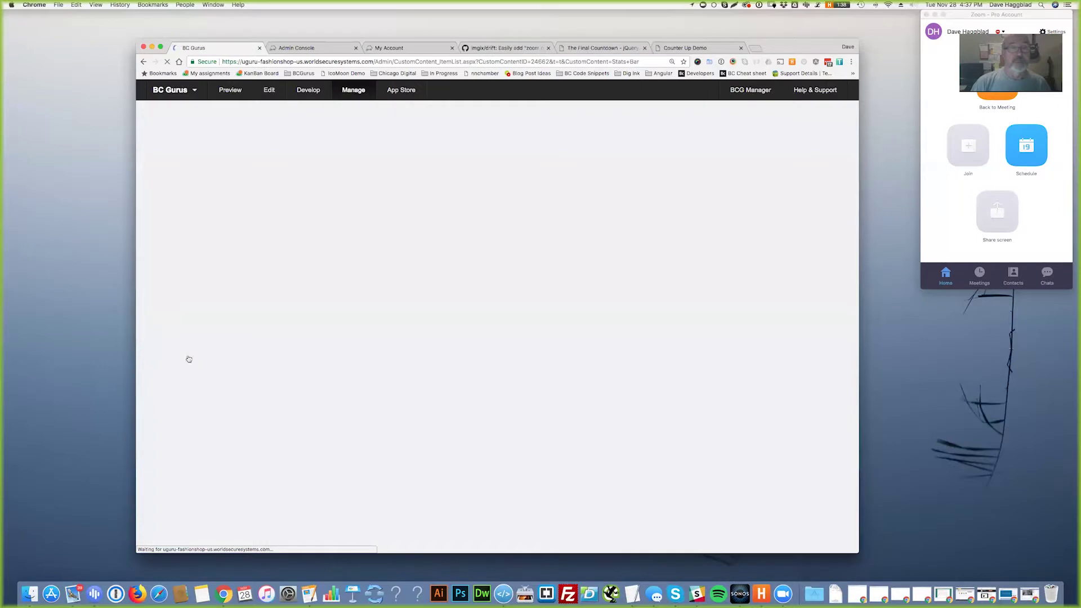
{"action": "left_click", "coordinate": [346, 218]}
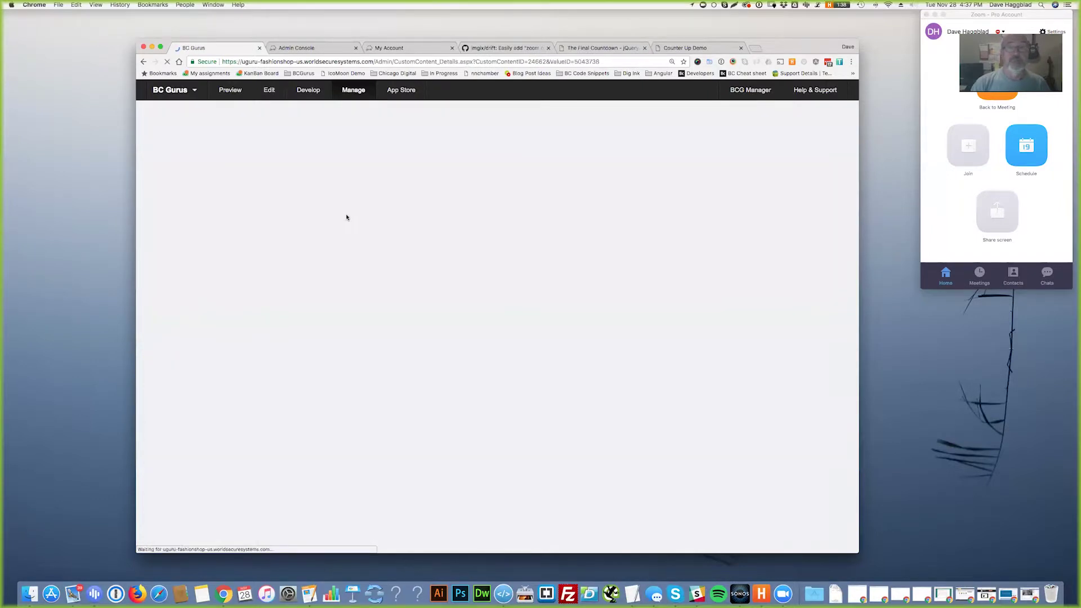
{"action": "double_click", "coordinate": [384, 289]}
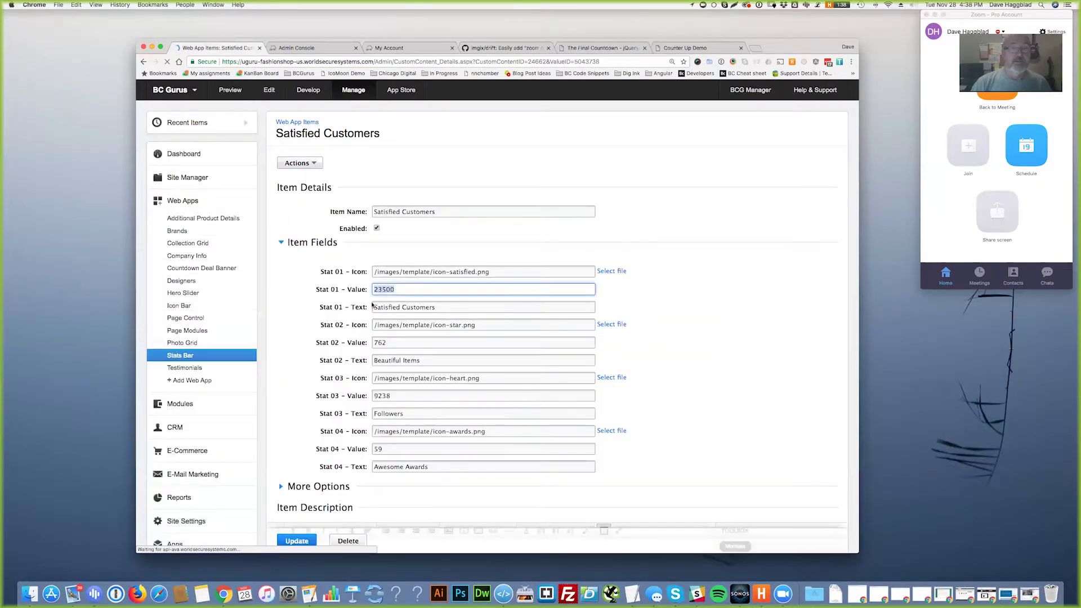
{"action": "double_click", "coordinate": [385, 342]}
{"action": "double_click", "coordinate": [378, 396]}
{"action": "double_click", "coordinate": [379, 450]}
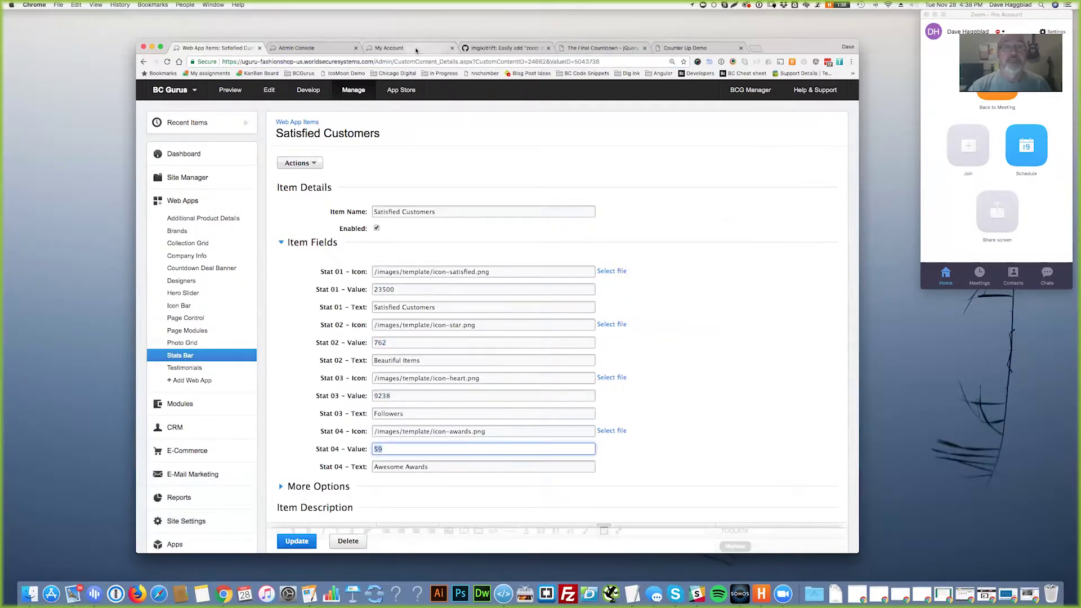
- Reload the My Account page to compare its footer stats, then return to the item editor
{"action": "left_click", "coordinate": [416, 48]}
{"action": "scroll", "coordinate": [562, 367], "scroll_direction": "up", "scroll_amount": 5}
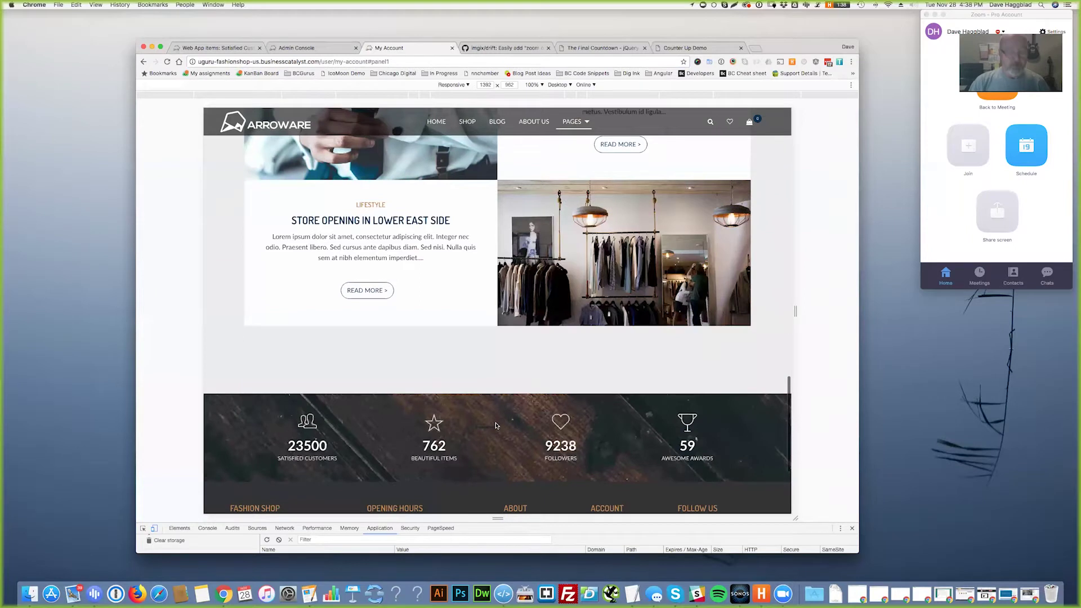
{"action": "key", "text": "super+r"}
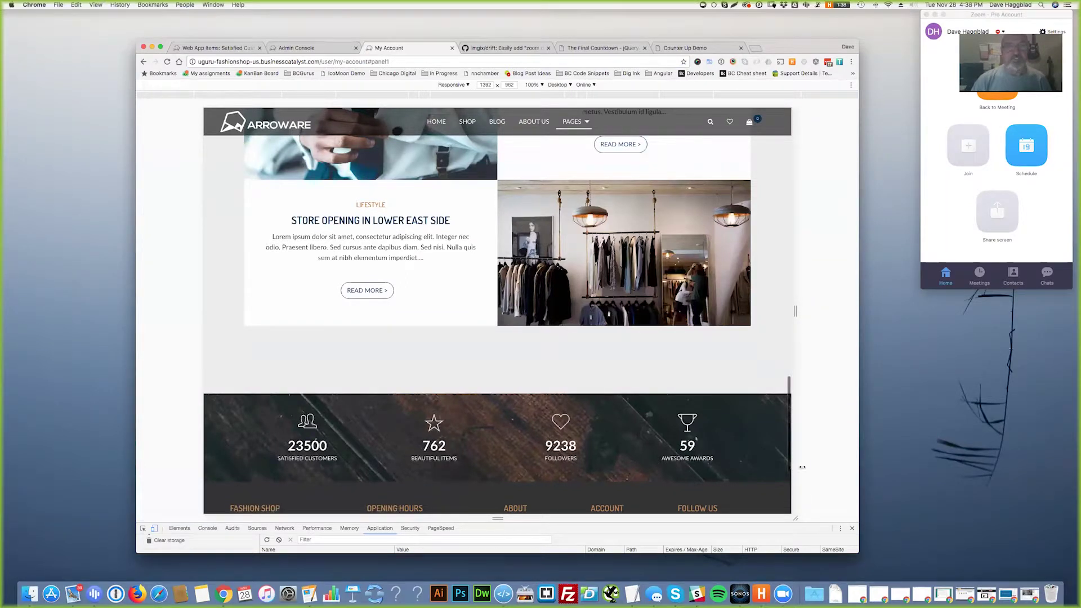
{"action": "scroll", "coordinate": [677, 404], "scroll_direction": "up", "scroll_amount": 5}
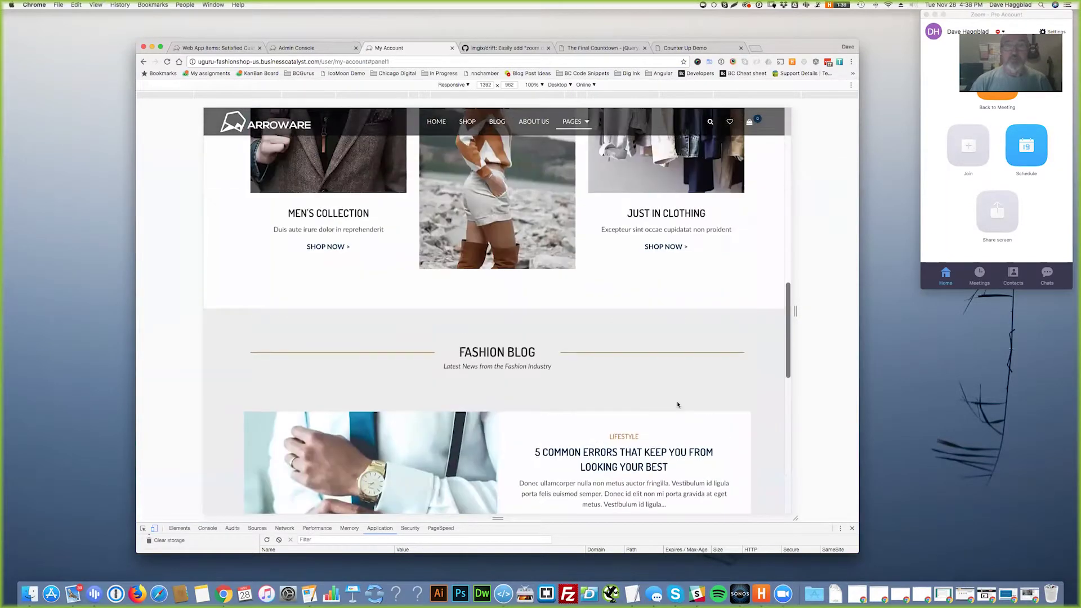
{"action": "scroll", "coordinate": [678, 405], "scroll_direction": "up", "scroll_amount": 7}
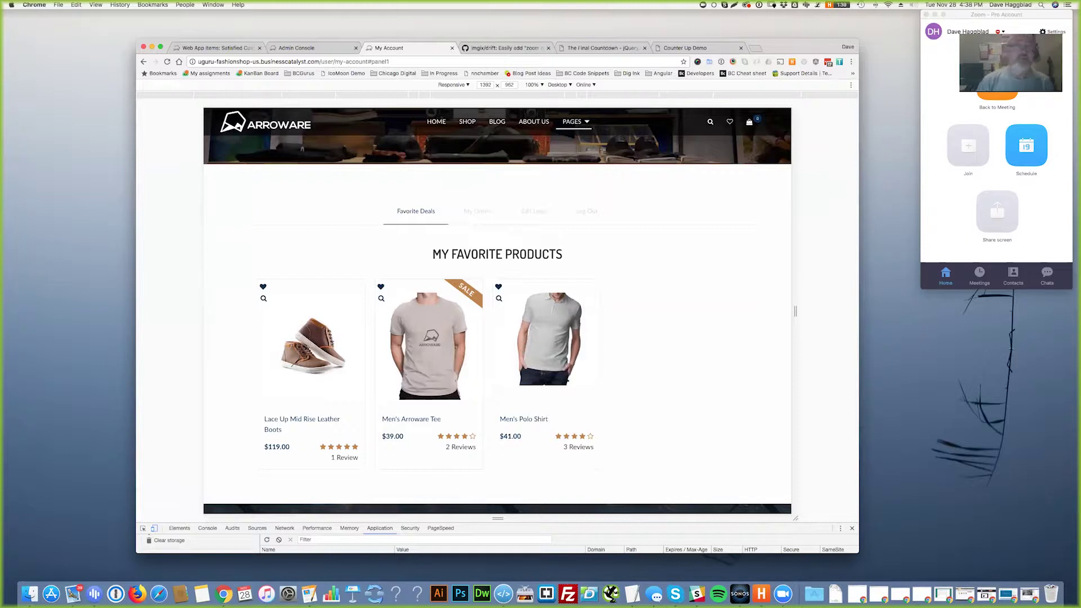
{"action": "left_click", "coordinate": [219, 48]}
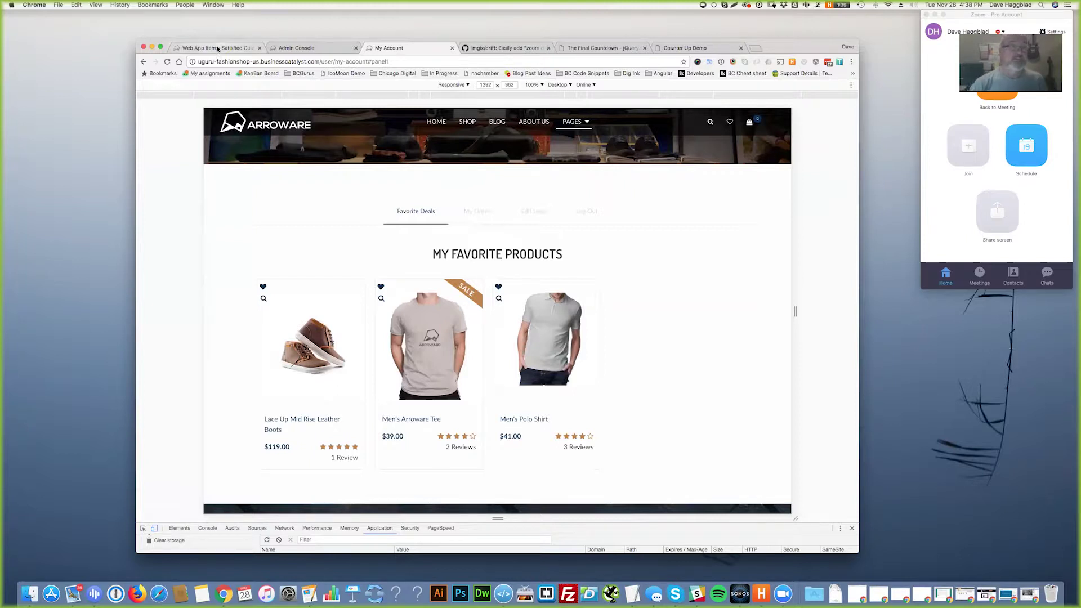
{"action": "scroll", "coordinate": [211, 397], "scroll_direction": "down", "scroll_amount": 6}
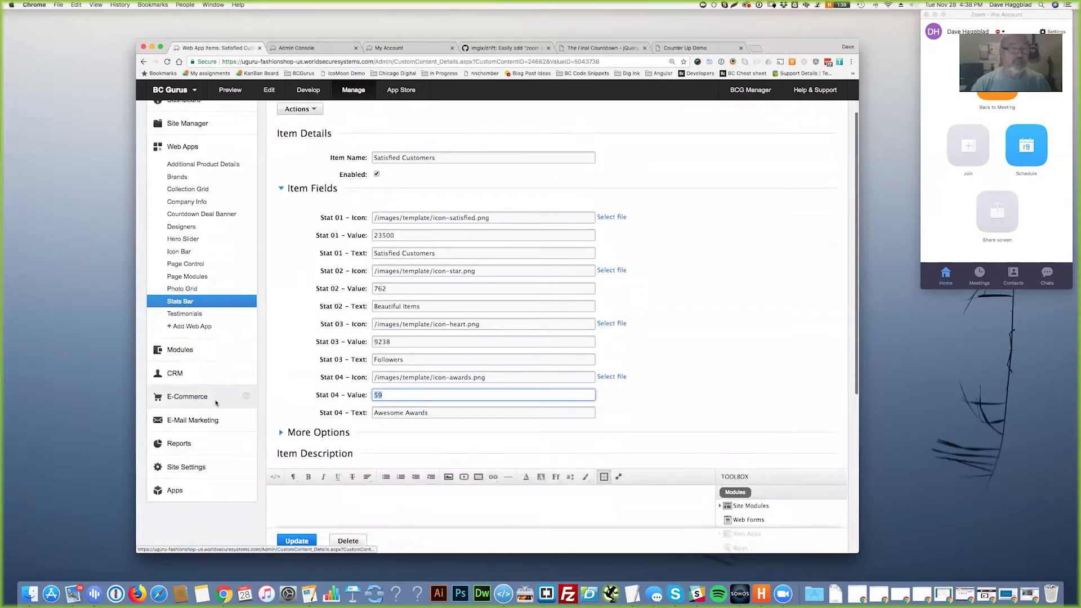
- Open Foundation Builder from the Apps sidebar and show its JavaScript module list
{"action": "left_click", "coordinate": [169, 223]}
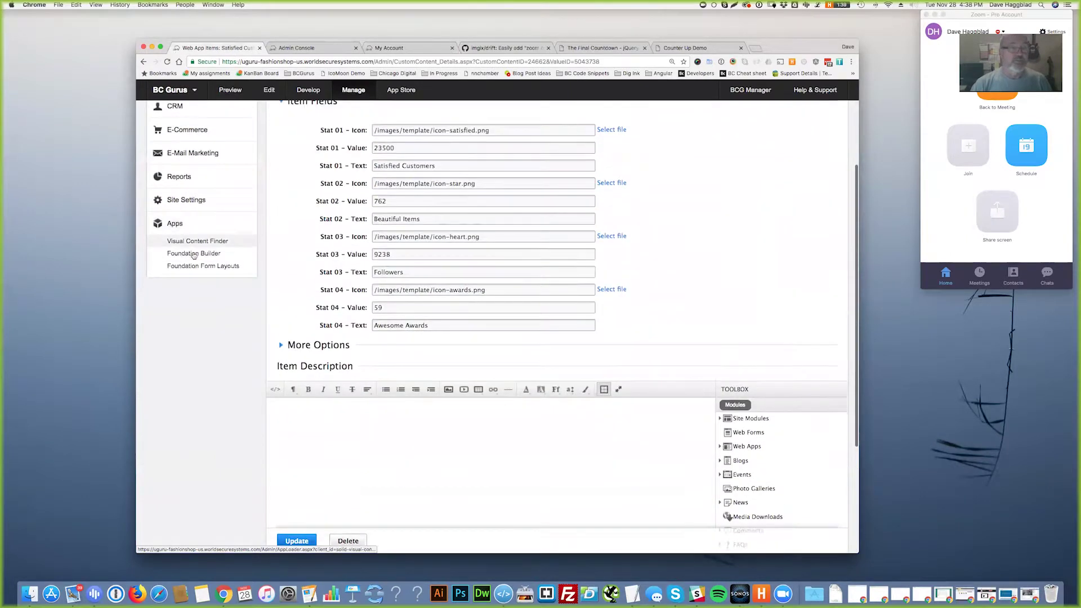
{"action": "left_click", "coordinate": [193, 254]}
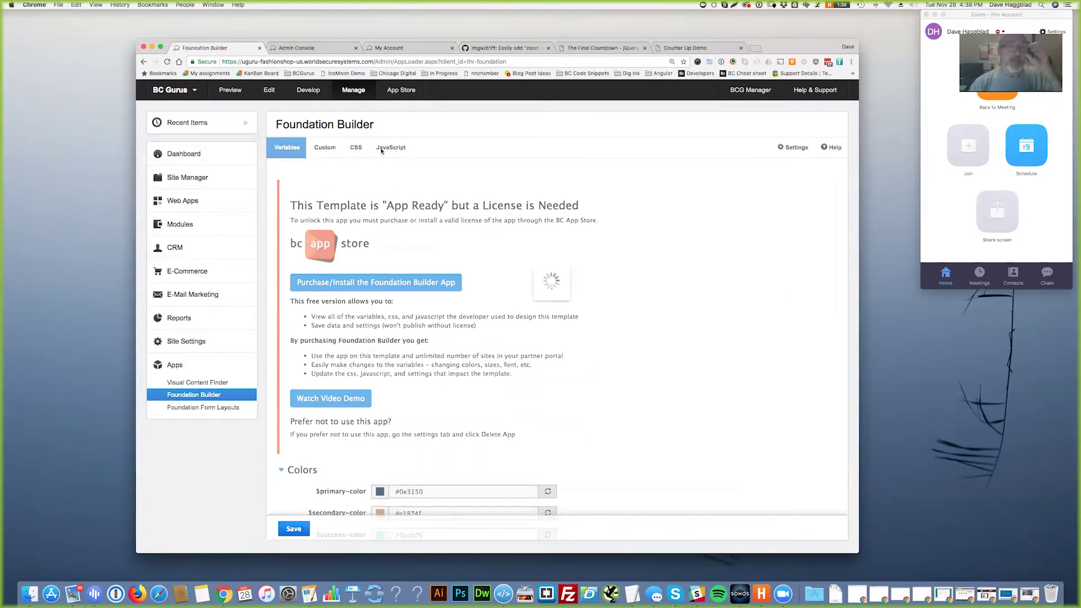
{"action": "left_click", "coordinate": [383, 148]}
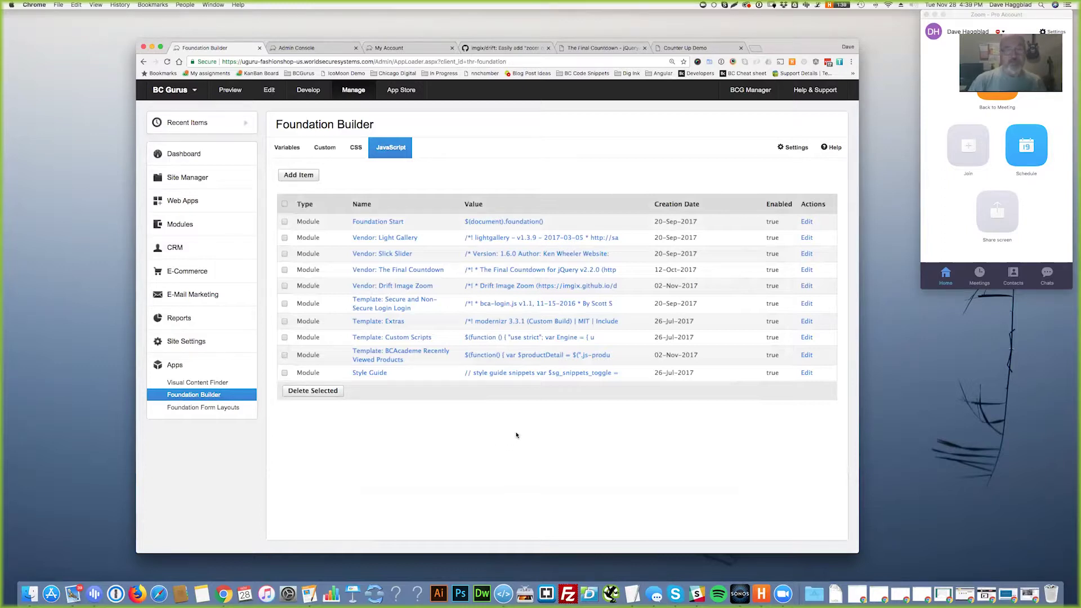
- Switch back to the store's My Account page with the three remaining favorites
{"action": "left_click", "coordinate": [397, 49]}
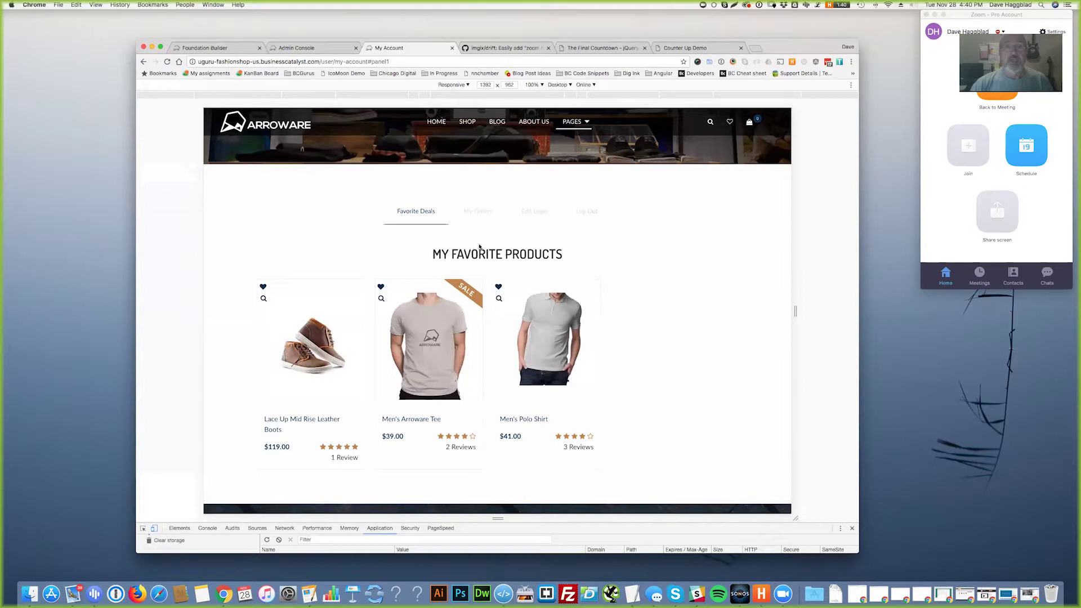
- Show the My Orders panel and highlight the test orders ($990.00, $459.00, $177.00)
{"action": "scroll", "coordinate": [479, 268], "scroll_direction": "down", "scroll_amount": 15}
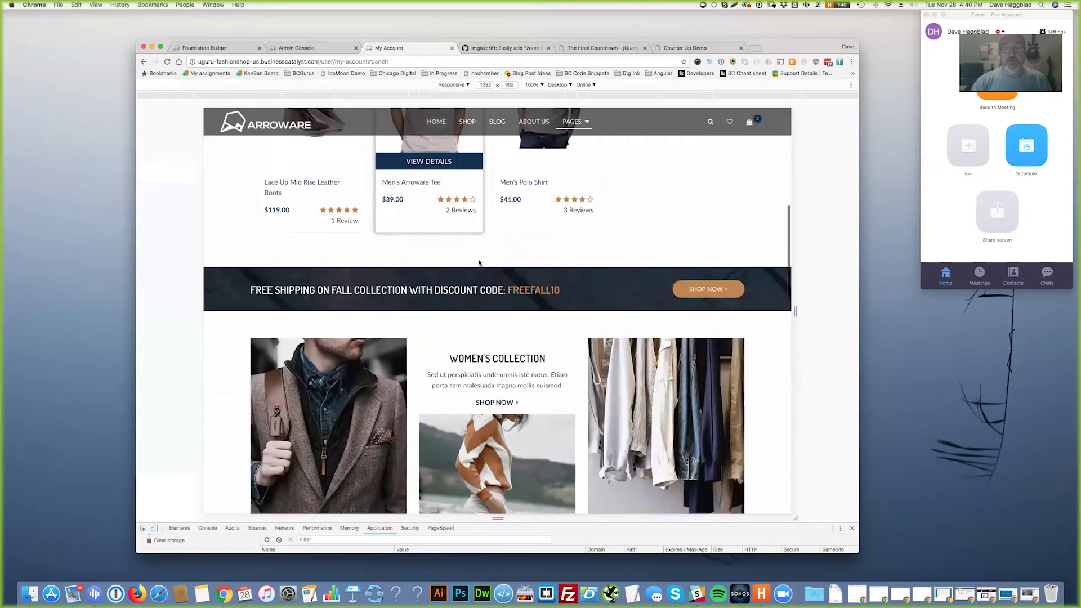
{"action": "scroll", "coordinate": [477, 262], "scroll_direction": "up", "scroll_amount": 15}
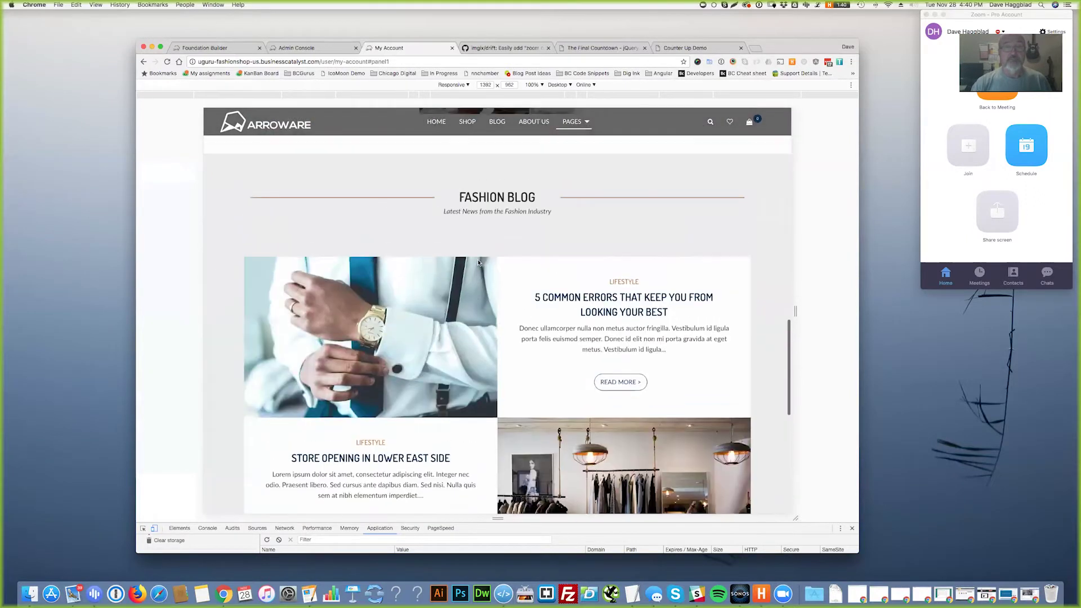
{"action": "scroll", "coordinate": [478, 349], "scroll_direction": "down", "scroll_amount": 1}
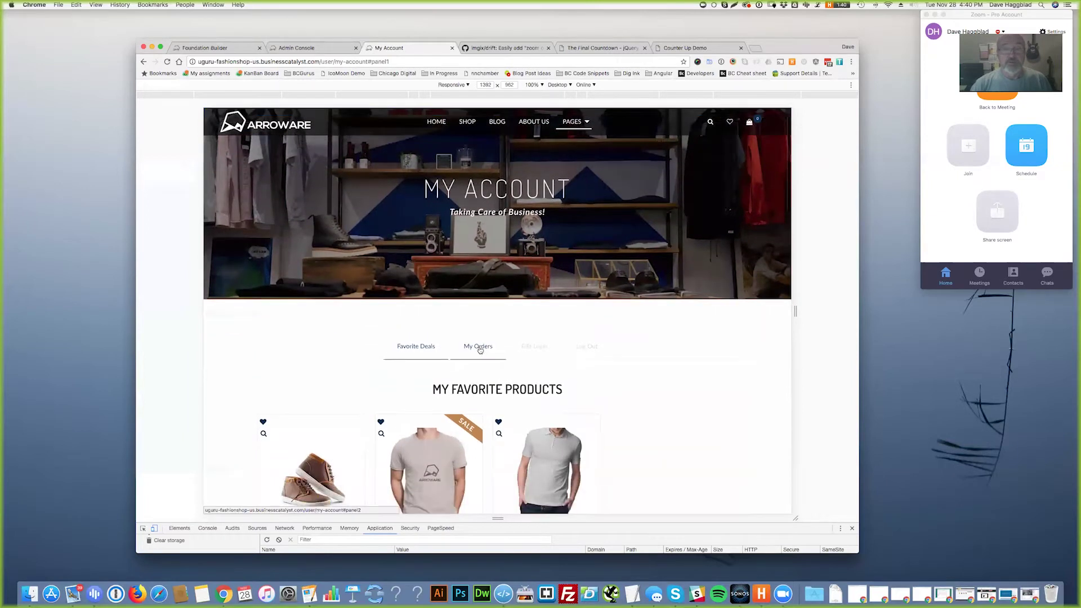
{"action": "left_click", "coordinate": [478, 346]}
{"action": "scroll", "coordinate": [736, 343], "scroll_direction": "down", "scroll_amount": 3}
{"action": "scroll", "coordinate": [737, 343], "scroll_direction": "down", "scroll_amount": 2}
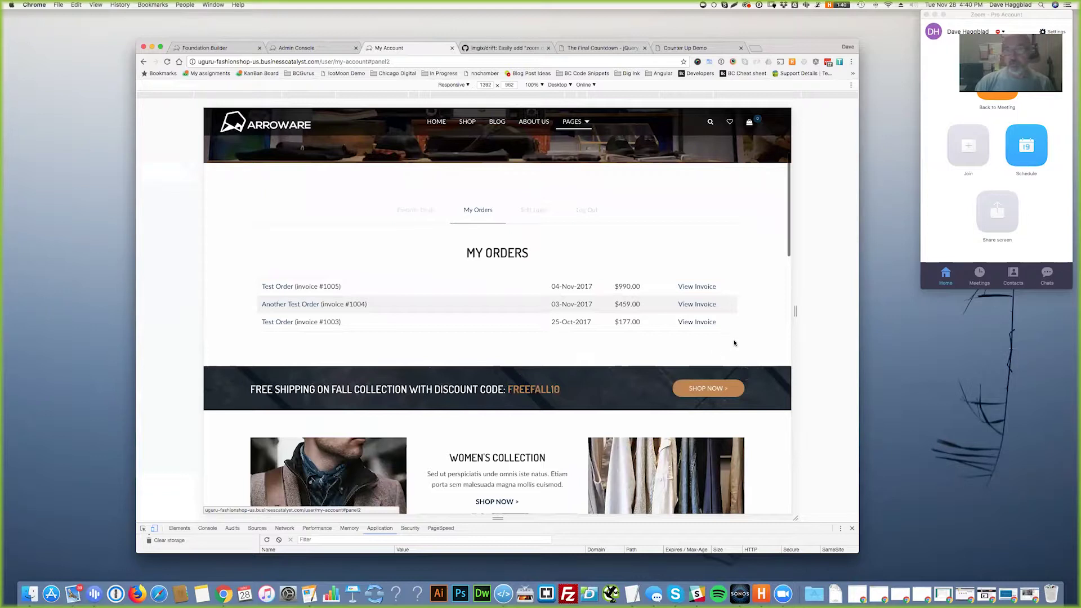
{"action": "triple_click", "coordinate": [475, 303]}
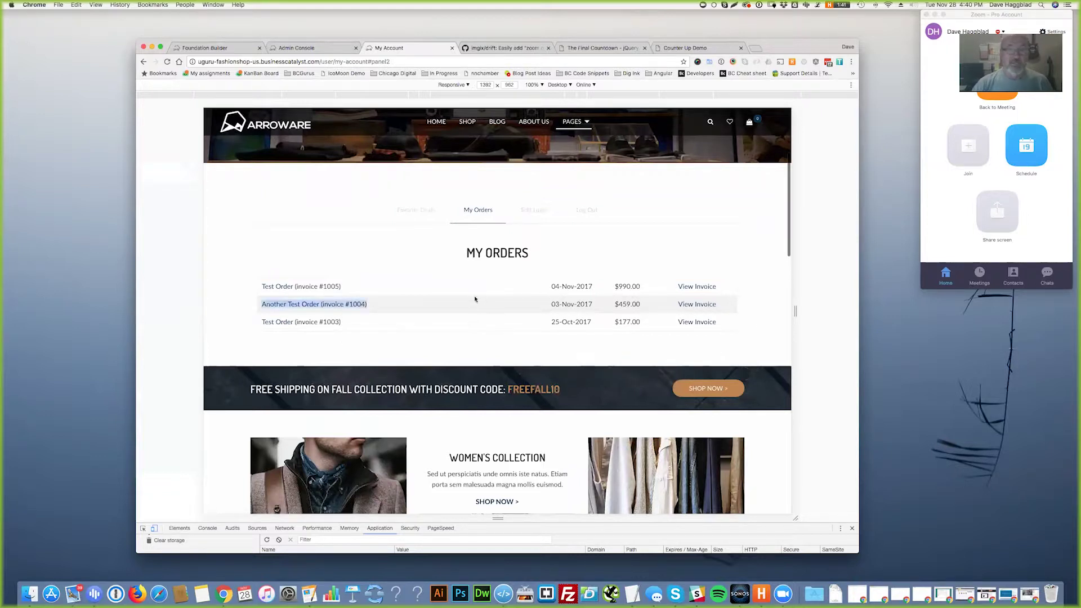
{"action": "triple_click", "coordinate": [462, 324]}
- Open the 04-Nov-2017 Leather Travel Bag invoice ($990.00) and inspect its banner markup
{"action": "left_click", "coordinate": [695, 288]}
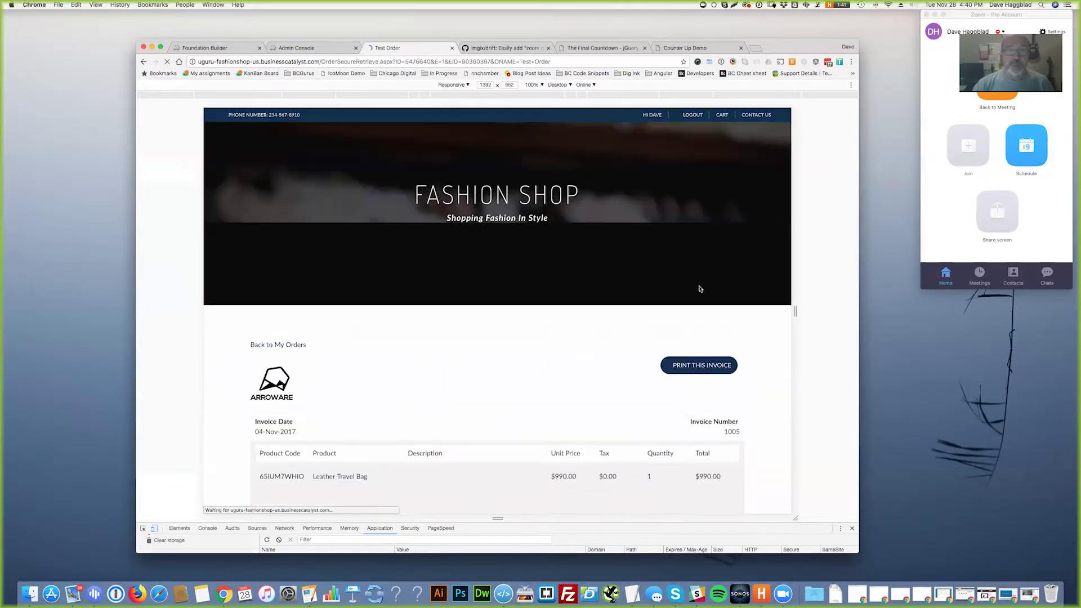
{"action": "scroll", "coordinate": [773, 303], "scroll_direction": "down", "scroll_amount": 3}
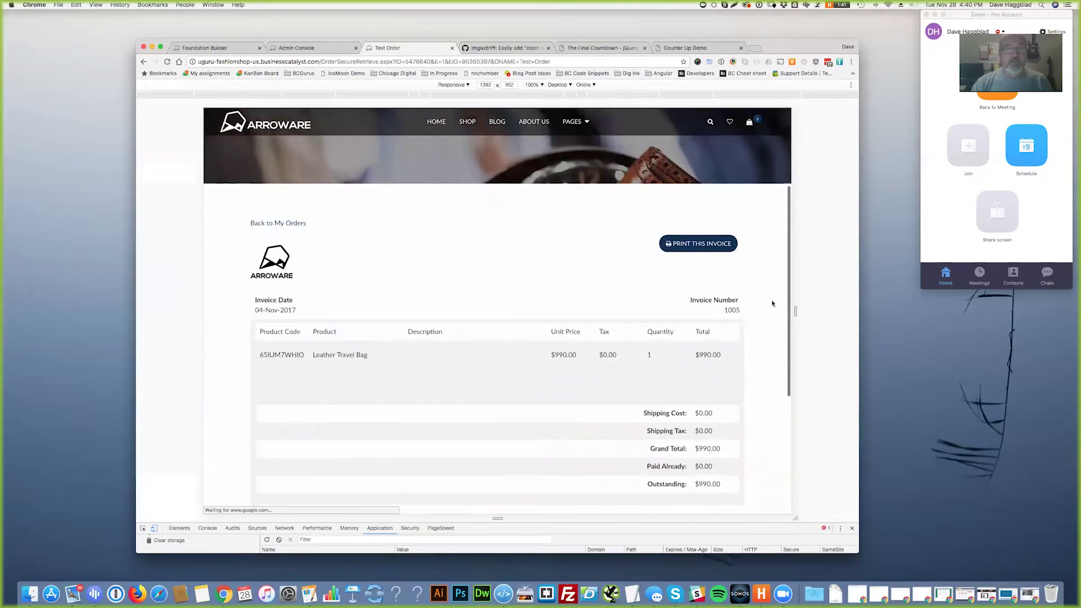
{"action": "scroll", "coordinate": [772, 304], "scroll_direction": "down", "scroll_amount": 2}
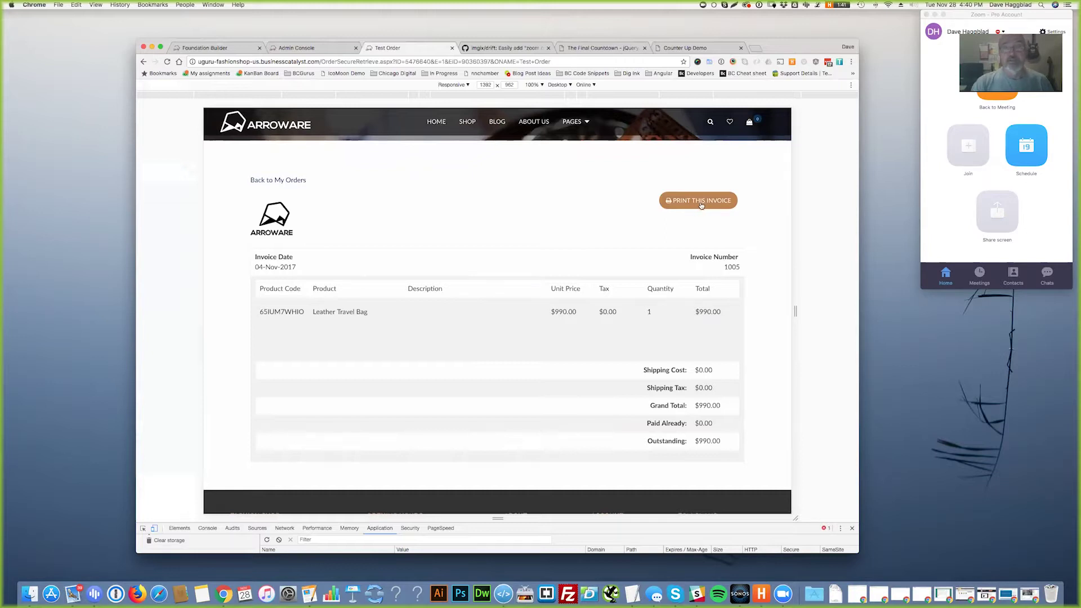
{"action": "scroll", "coordinate": [653, 218], "scroll_direction": "up", "scroll_amount": 2}
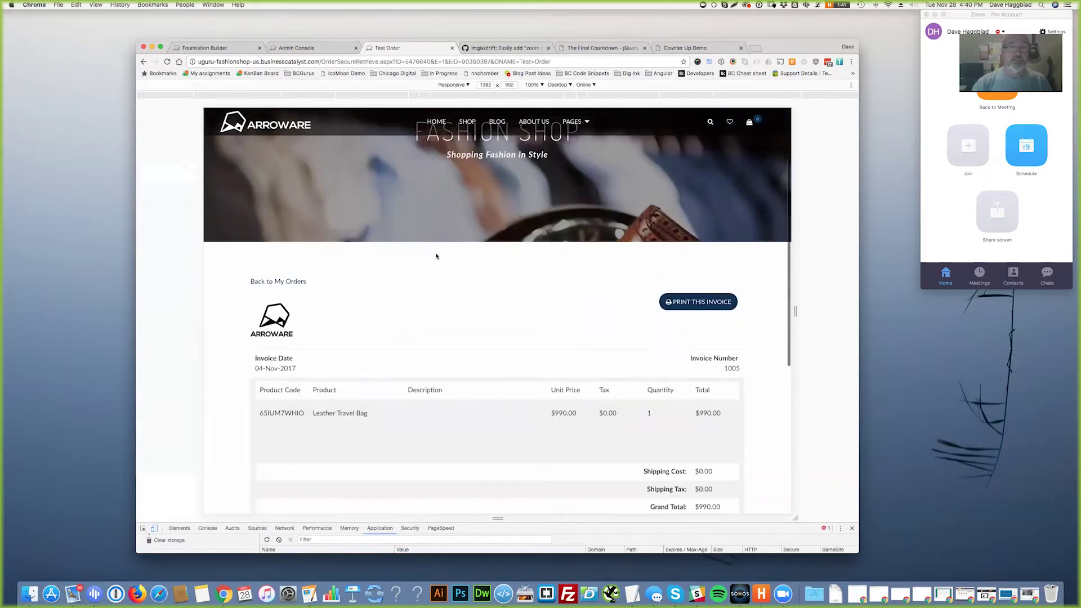
{"action": "right_click", "coordinate": [404, 190]}
{"action": "left_click", "coordinate": [433, 300]}
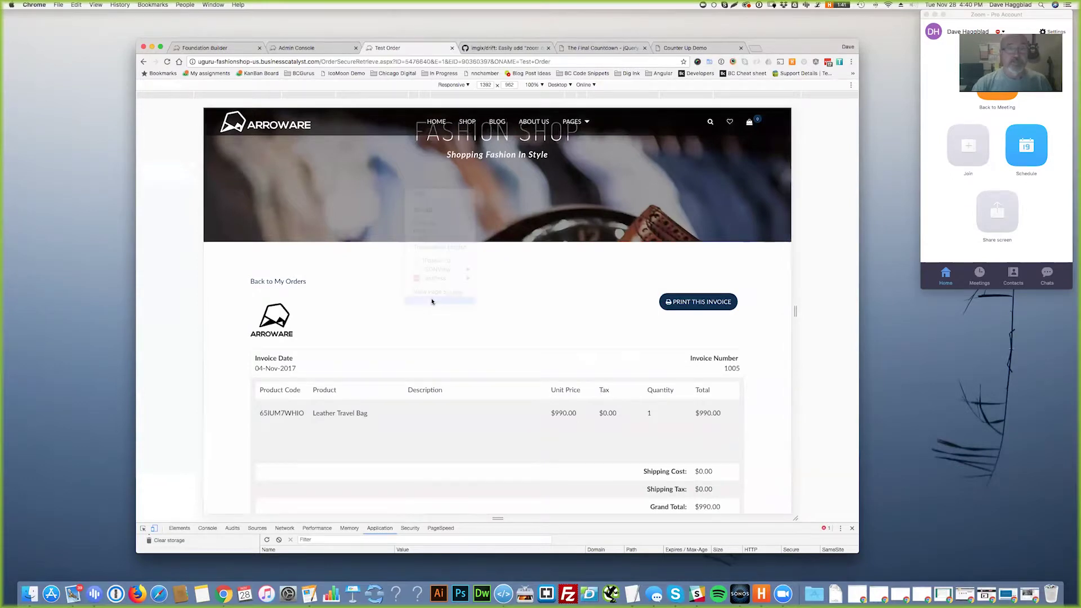
- Inspect the header's noprint divs in DevTools, then open the invoice's print preview
{"action": "left_click_drag", "start_coordinate": [505, 523], "coordinate": [505, 353]}
{"action": "scroll", "coordinate": [265, 417], "scroll_direction": "up", "scroll_amount": 5}
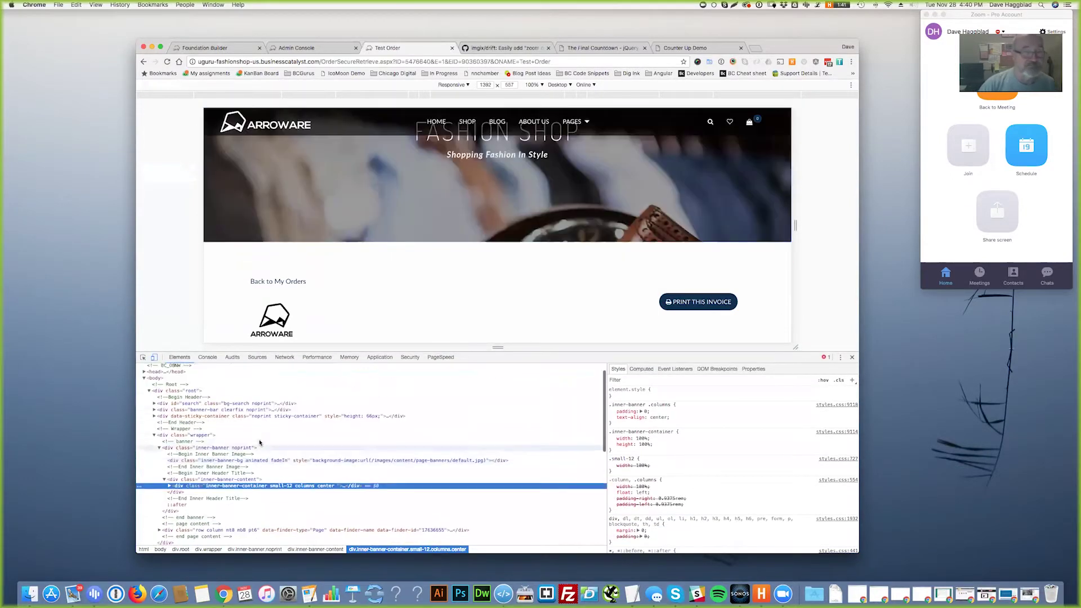
{"action": "left_click", "coordinate": [271, 411]}
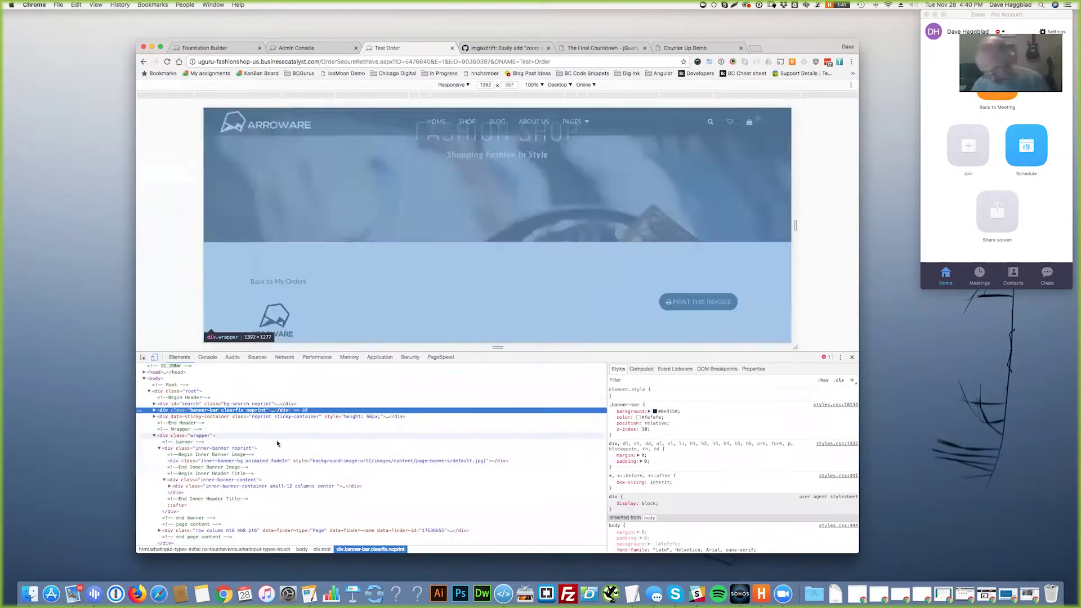
{"action": "key", "text": "super+equal"}
{"action": "key", "text": "super+equal"}
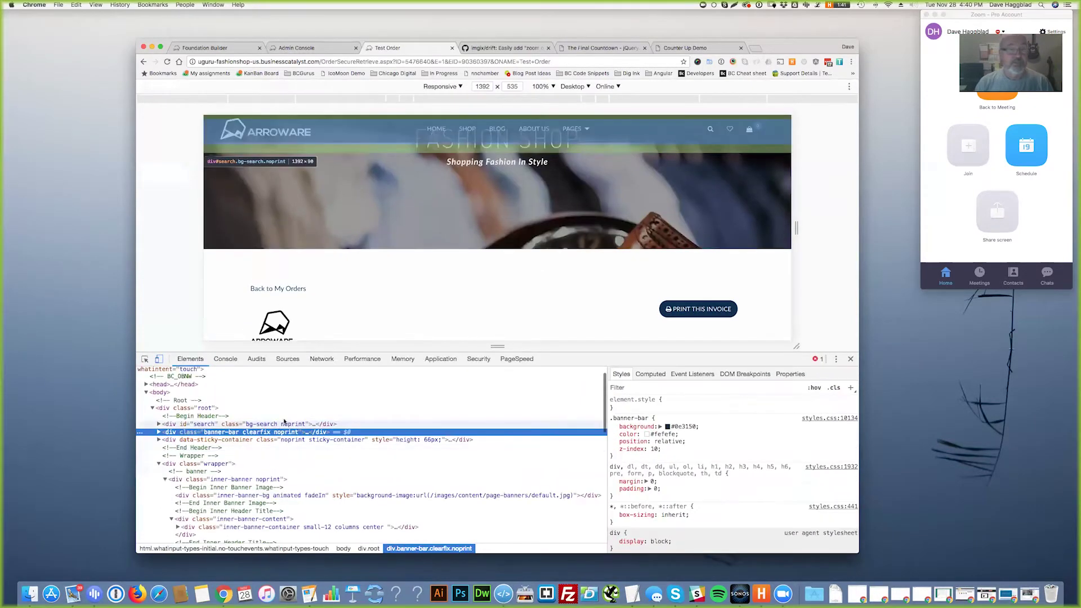
{"action": "left_click", "coordinate": [289, 426]}
{"action": "key", "text": "Down"}
{"action": "key", "text": "Down"}
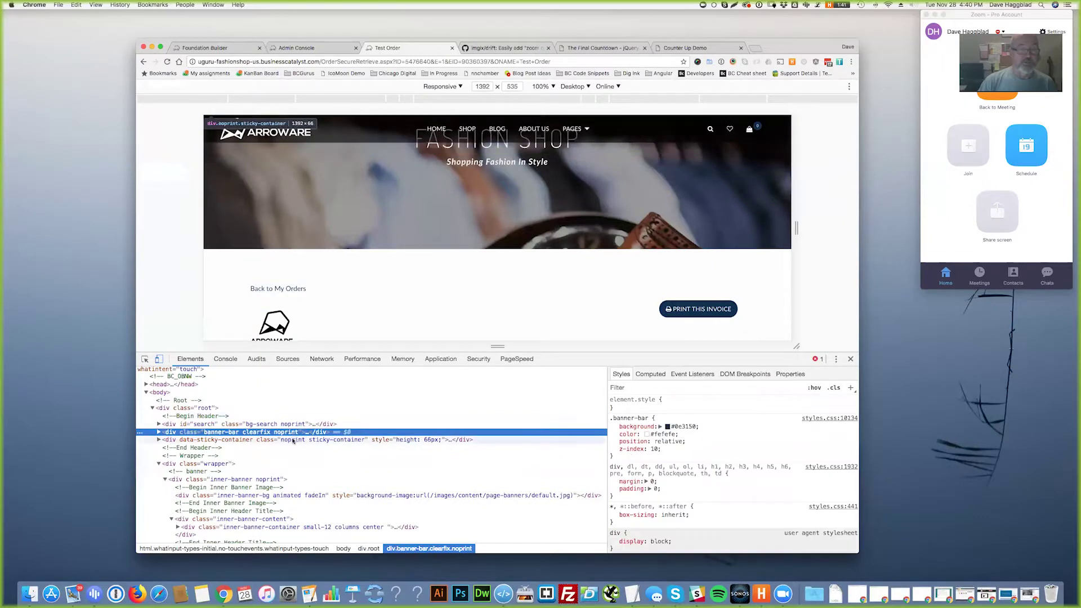
{"action": "left_click", "coordinate": [850, 359]}
{"action": "left_click", "coordinate": [705, 274]}
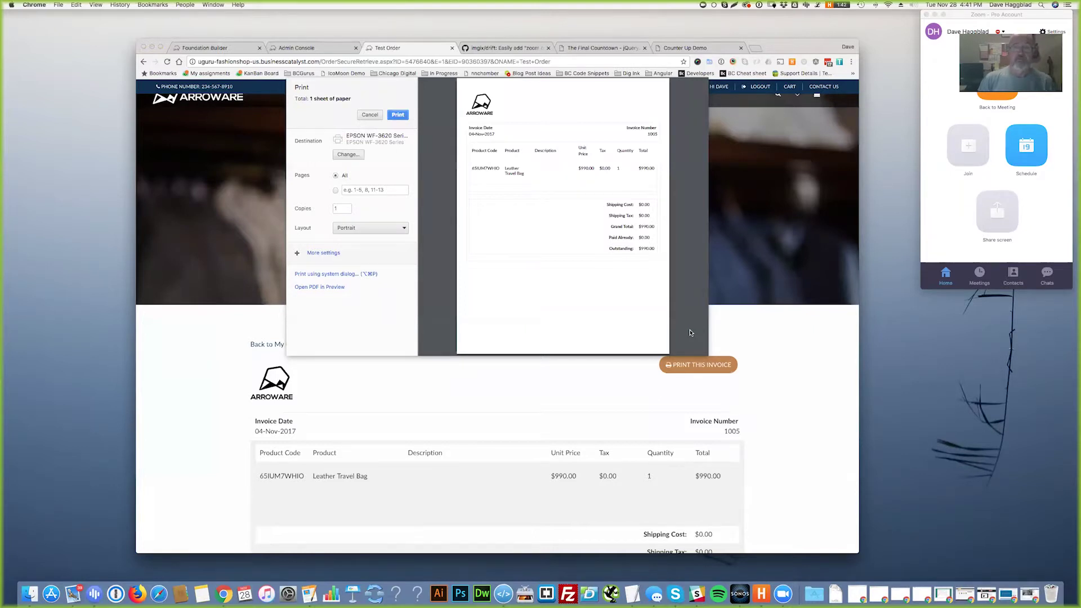
- Cancel printing and inspect the Print This Invoice link's float-right noprint markup, then close DevTools
{"action": "left_click", "coordinate": [369, 114]}
{"action": "right_click", "coordinate": [692, 366]}
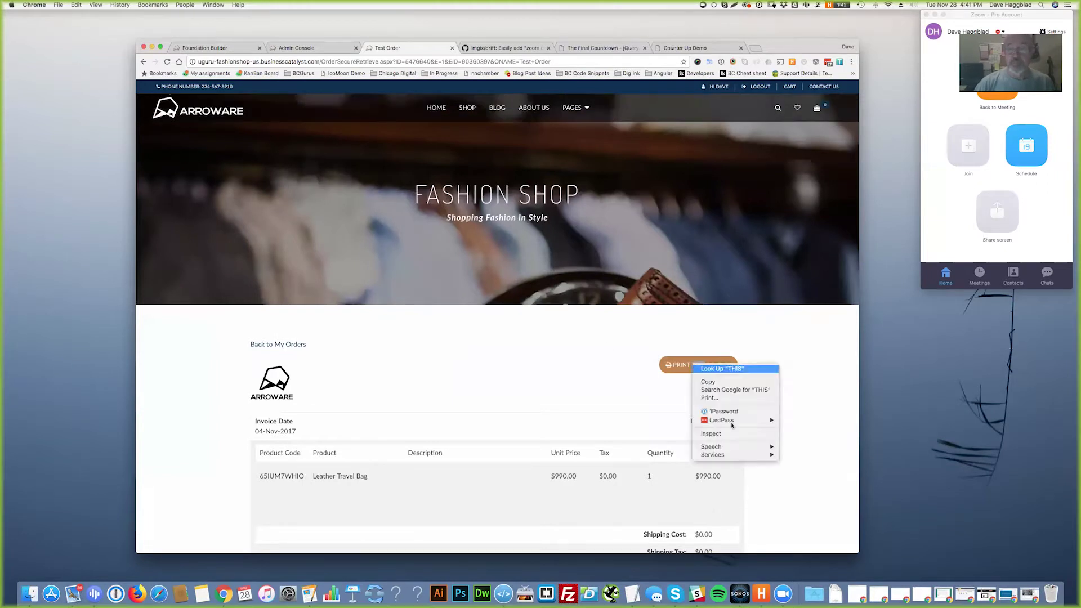
{"action": "left_click", "coordinate": [713, 435]}
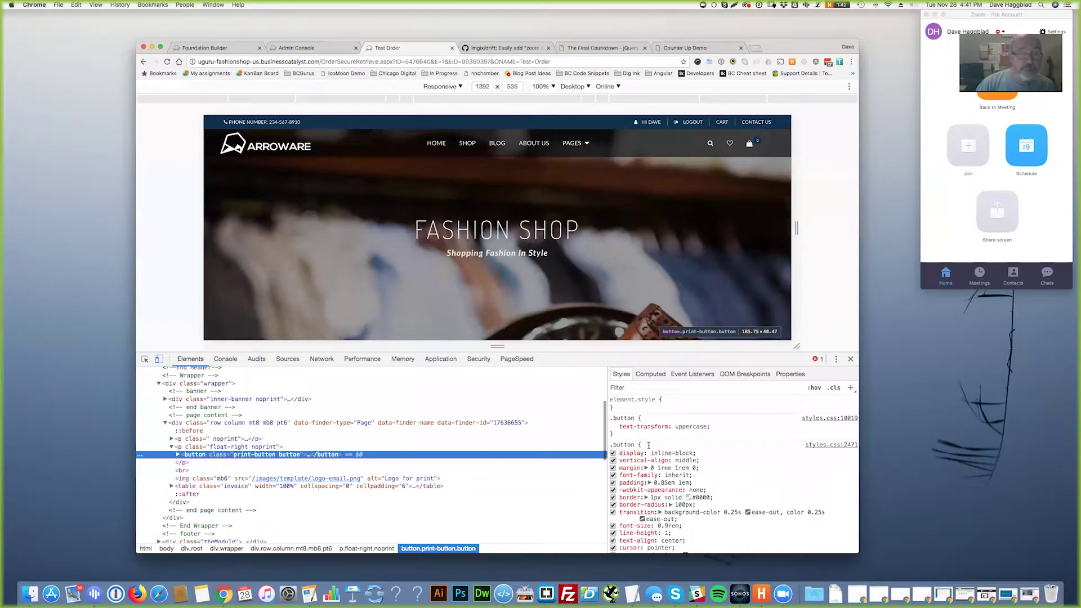
{"action": "left_click", "coordinate": [177, 454]}
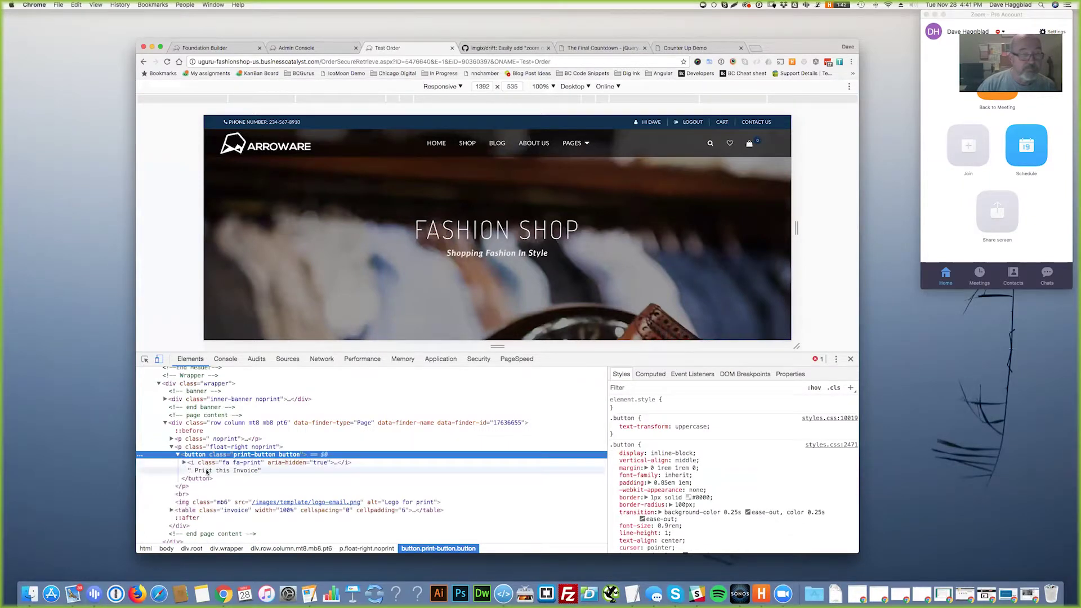
{"action": "left_click", "coordinate": [207, 471]}
{"action": "left_click", "coordinate": [184, 462]}
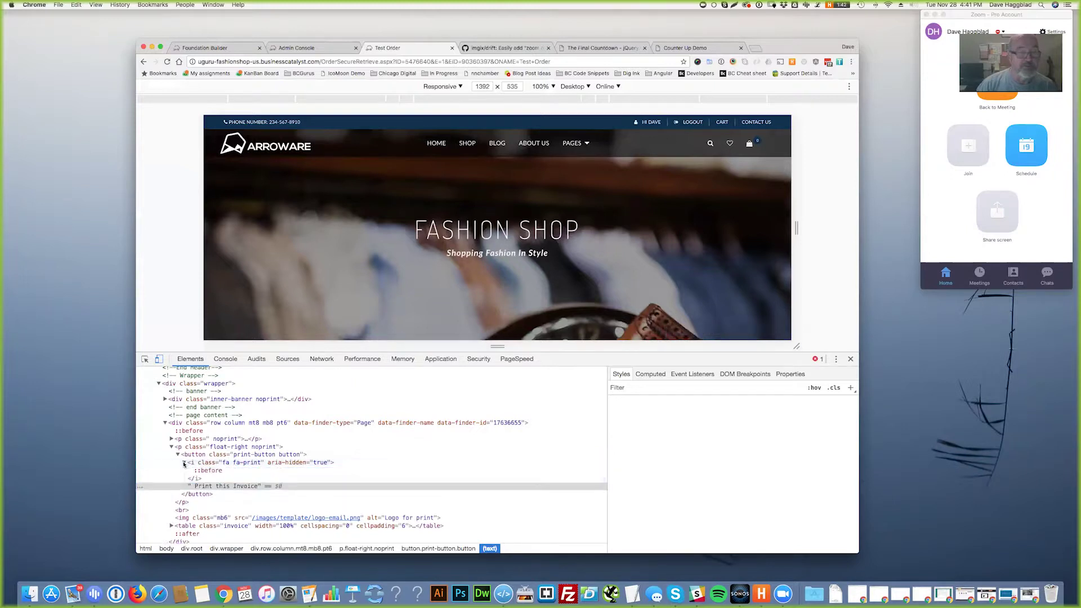
{"action": "left_click", "coordinate": [178, 455]}
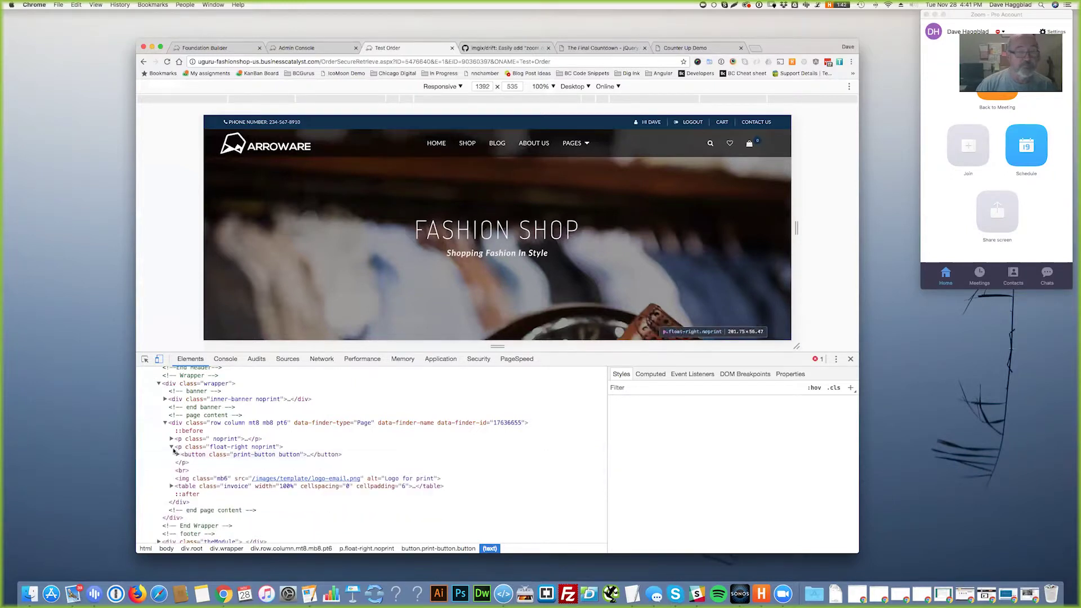
{"action": "left_click", "coordinate": [171, 446]}
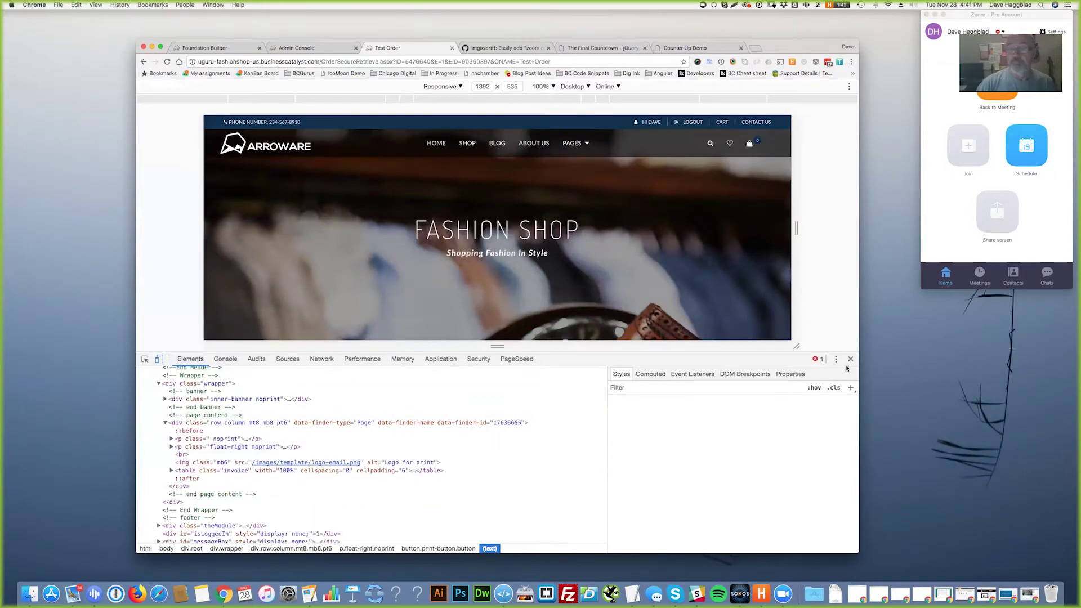
{"action": "left_click", "coordinate": [850, 358]}
{"action": "left_click", "coordinate": [810, 394]}
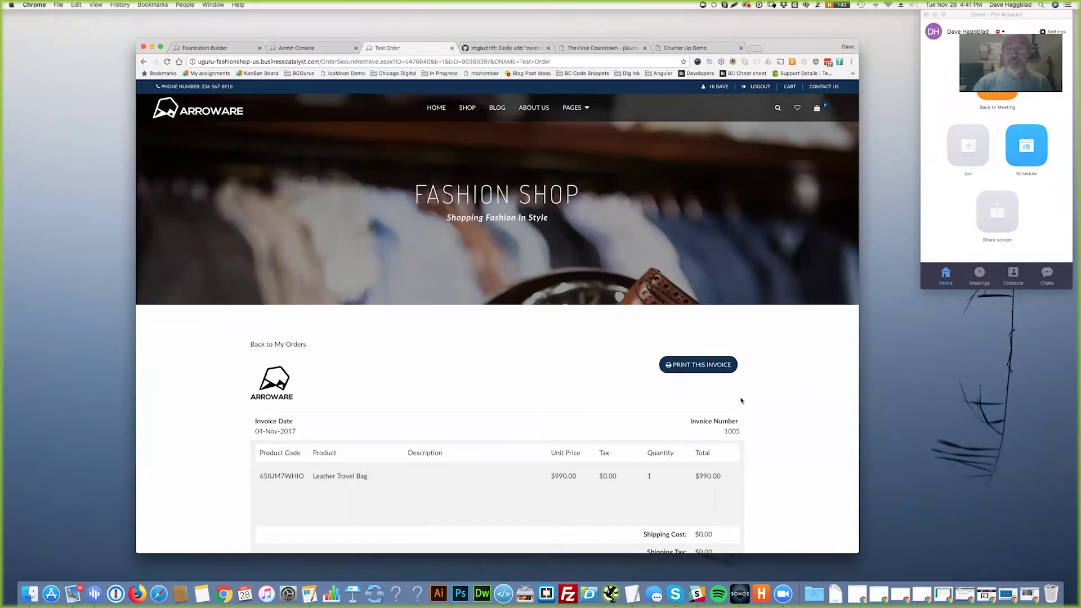
- Scroll down to the invoice totals, then go Back to My Orders
{"action": "scroll", "coordinate": [760, 405], "scroll_direction": "down", "scroll_amount": 3}
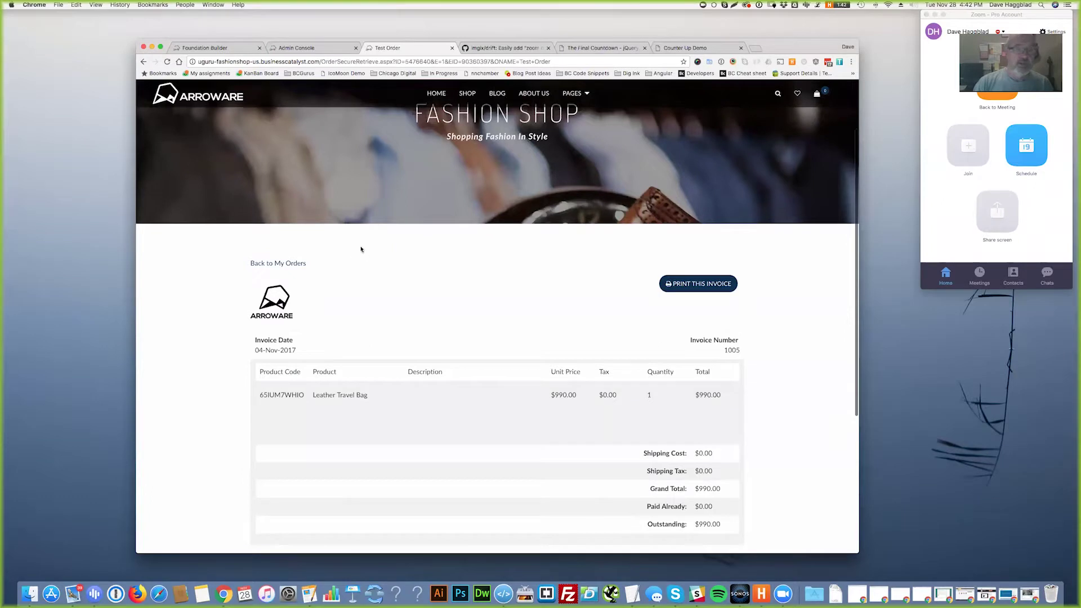
{"action": "scroll", "coordinate": [361, 249], "scroll_direction": "down", "scroll_amount": 2}
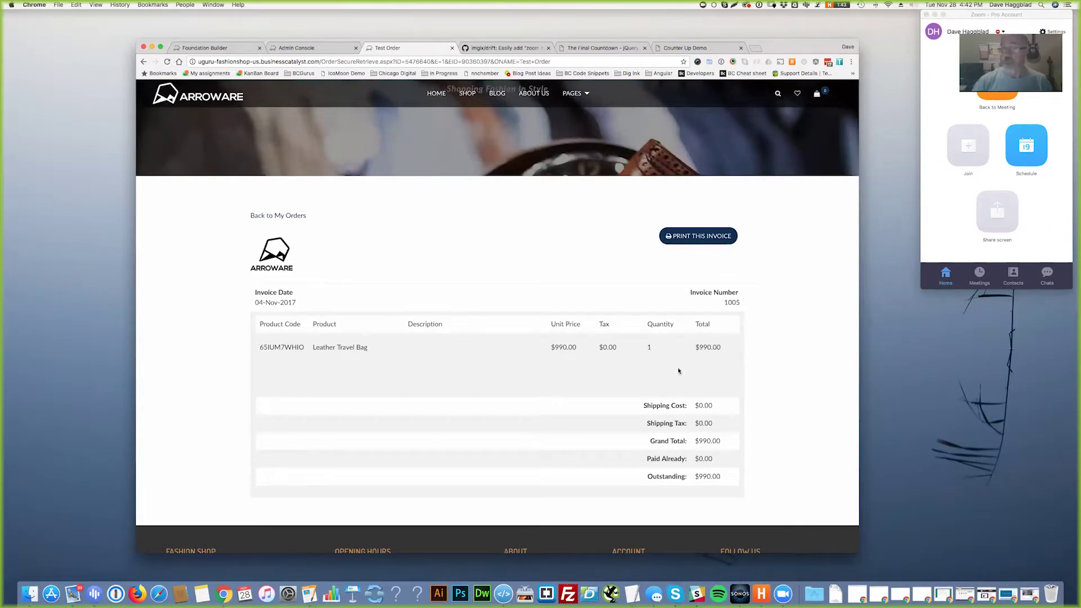
{"action": "left_click", "coordinate": [299, 217]}
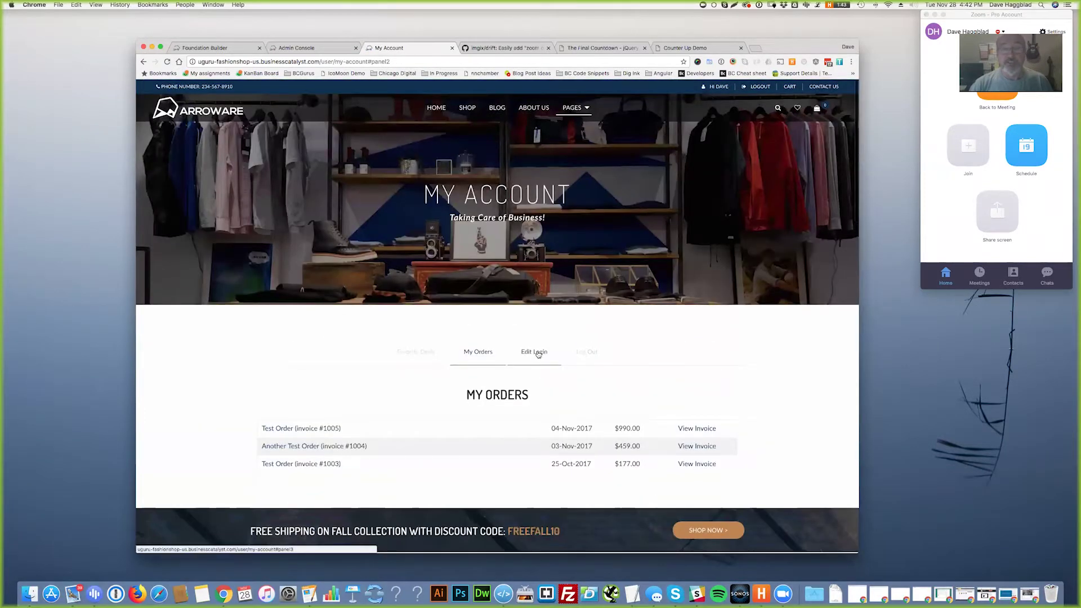
- View the Edit Login details form, then return to Favorite Deals listing boots, tee and polo
{"action": "left_click", "coordinate": [533, 351]}
{"action": "left_click", "coordinate": [417, 228]}
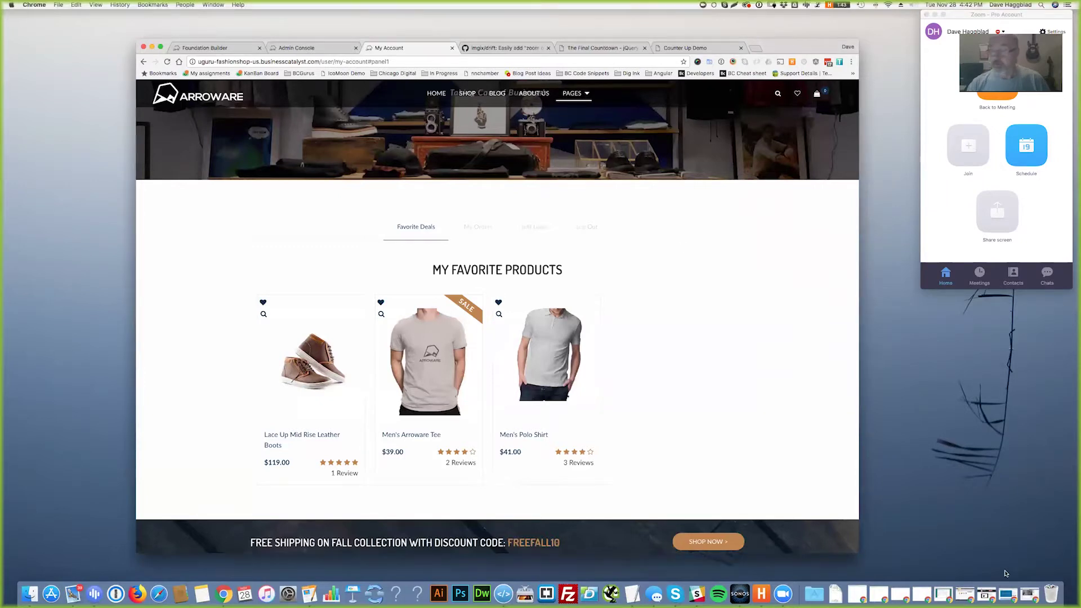
- Restore and enlarge the BC Academe window at the Recently Viewed Products Widget heading
{"action": "left_click", "coordinate": [1009, 592]}
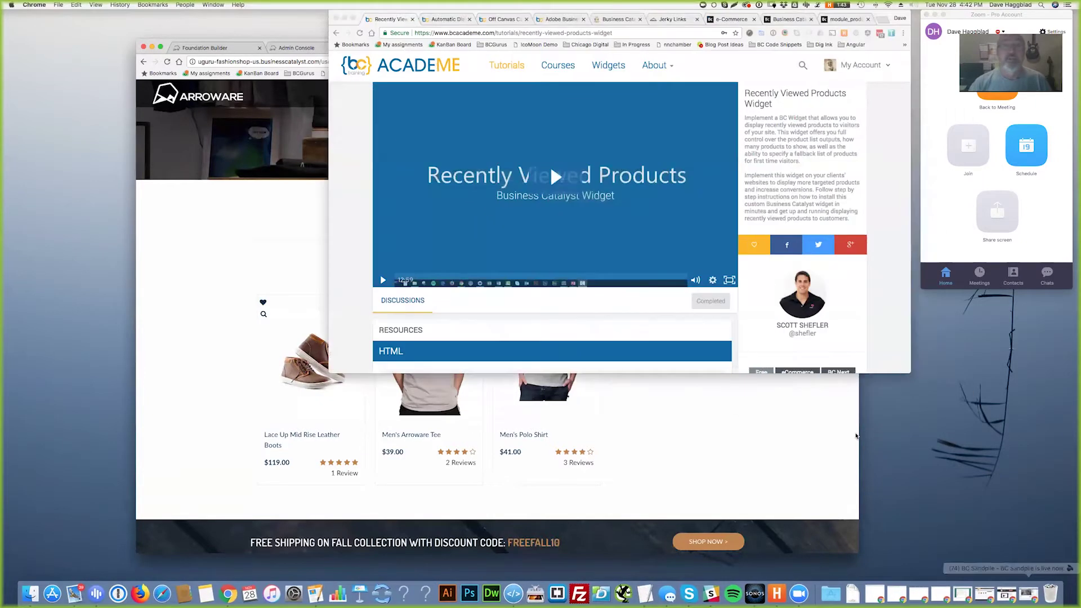
{"action": "left_click_drag", "start_coordinate": [704, 16], "coordinate": [455, 63]}
{"action": "left_click_drag", "start_coordinate": [664, 418], "coordinate": [899, 571]}
{"action": "scroll", "coordinate": [664, 293], "scroll_direction": "up", "scroll_amount": 2}
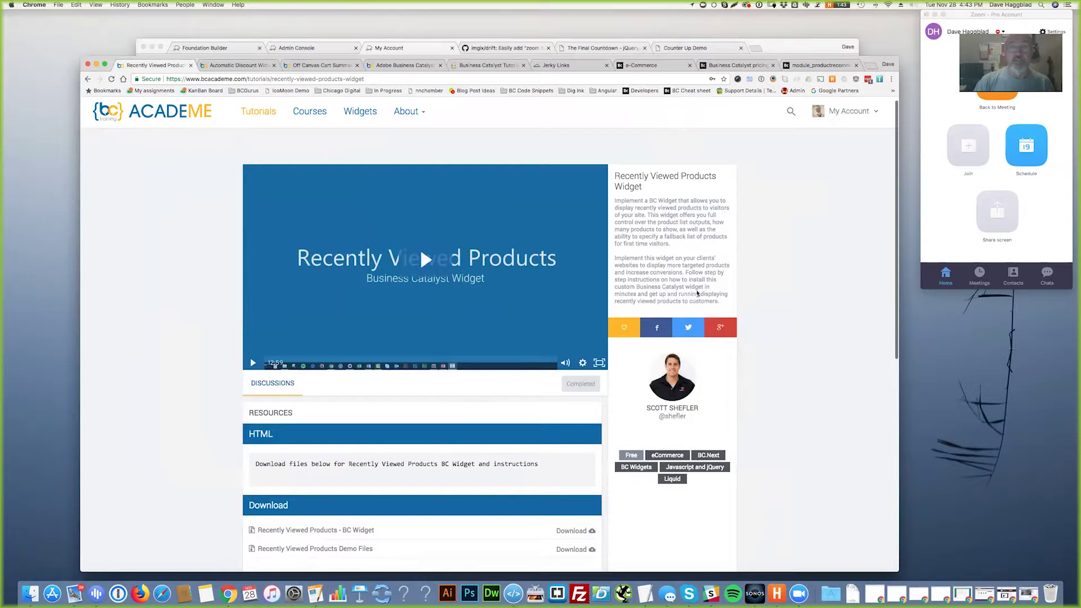
{"action": "left_click_drag", "start_coordinate": [618, 173], "coordinate": [642, 187]}
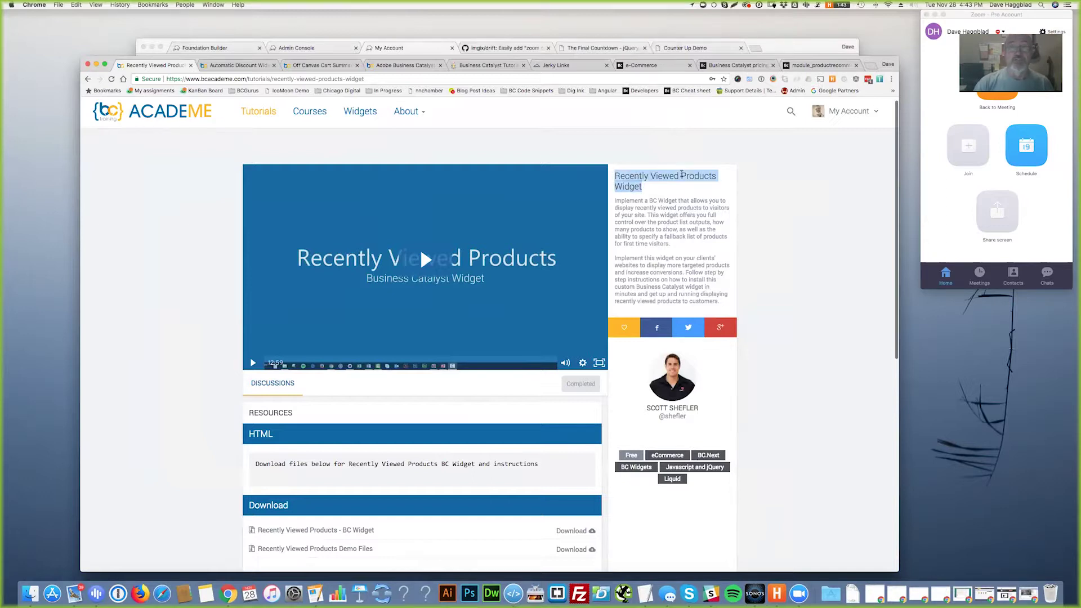
- Open the Men's Arroware Tee product page, then return to the Recently Viewed Products tutorial
{"action": "left_click", "coordinate": [418, 49]}
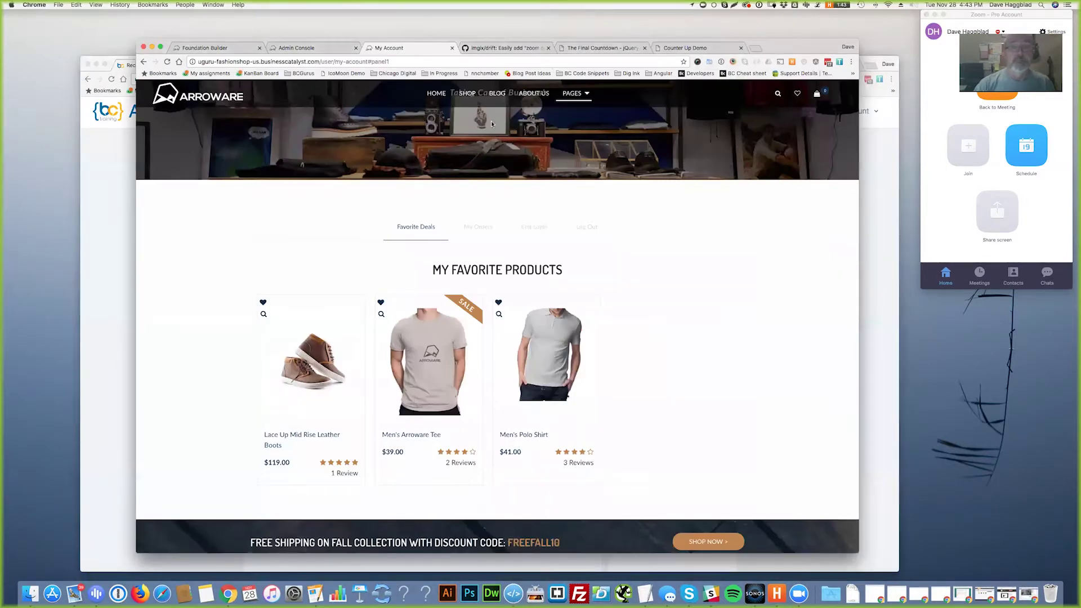
{"action": "left_click", "coordinate": [472, 396]}
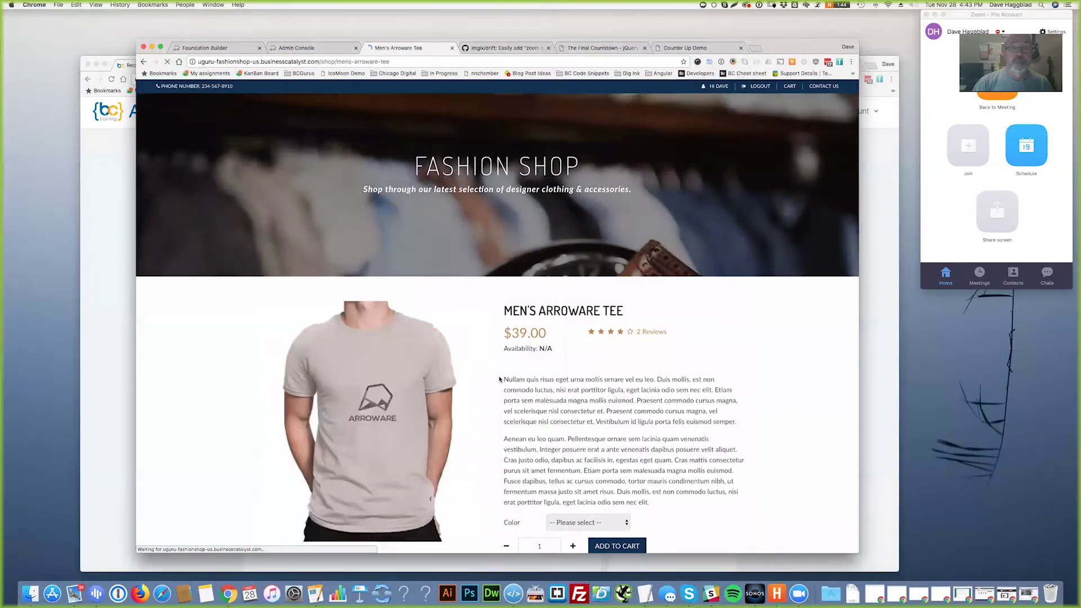
{"action": "scroll", "coordinate": [579, 336], "scroll_direction": "down", "scroll_amount": 10}
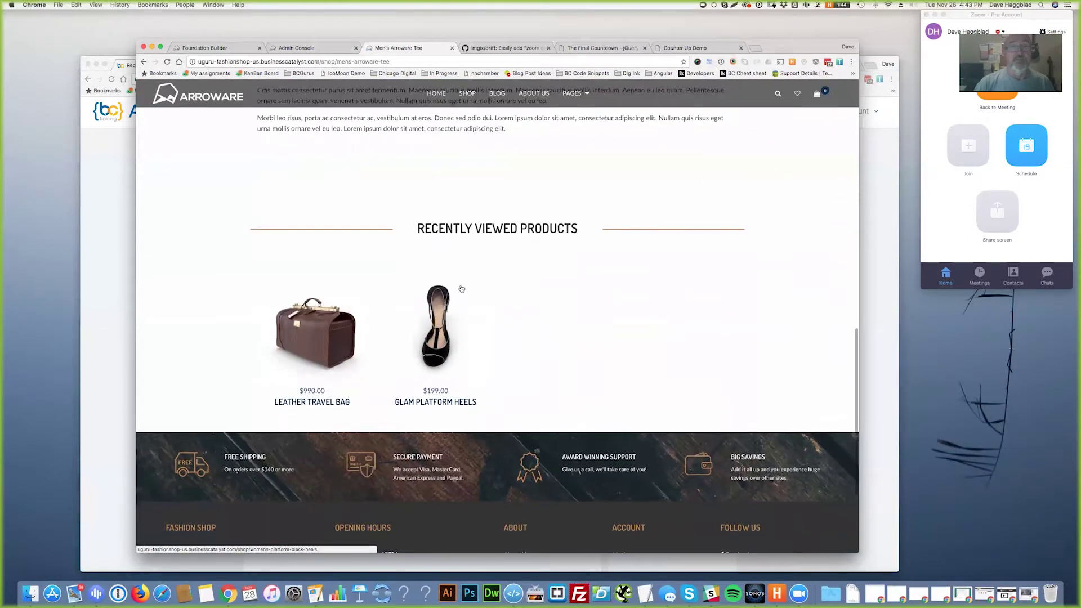
{"action": "left_click", "coordinate": [117, 230]}
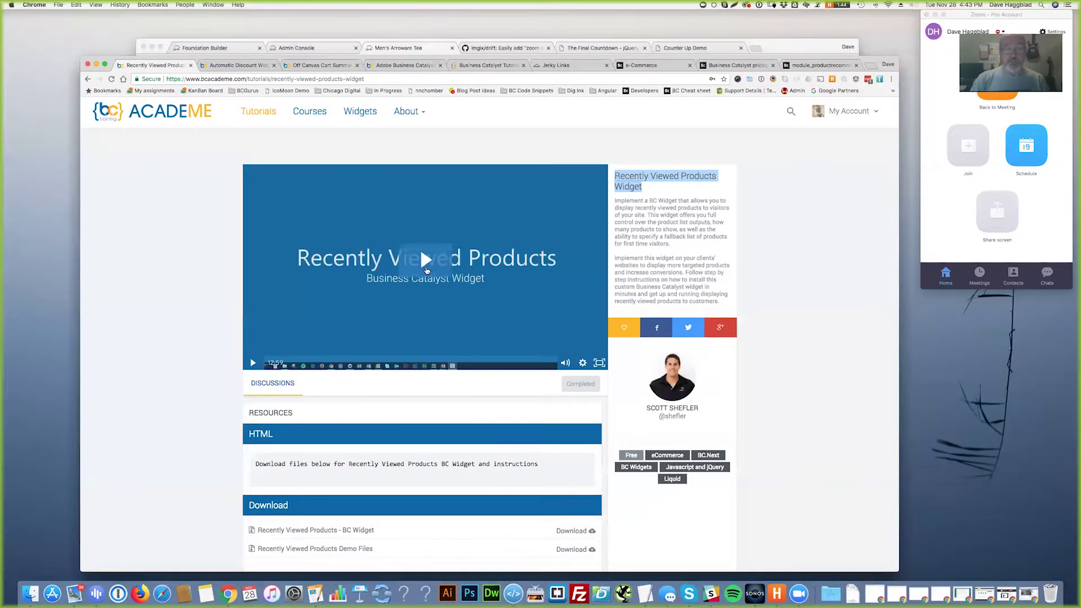
- Open the Automatic Discount Widget tutorial
{"action": "scroll", "coordinate": [588, 402], "scroll_direction": "down", "scroll_amount": 5}
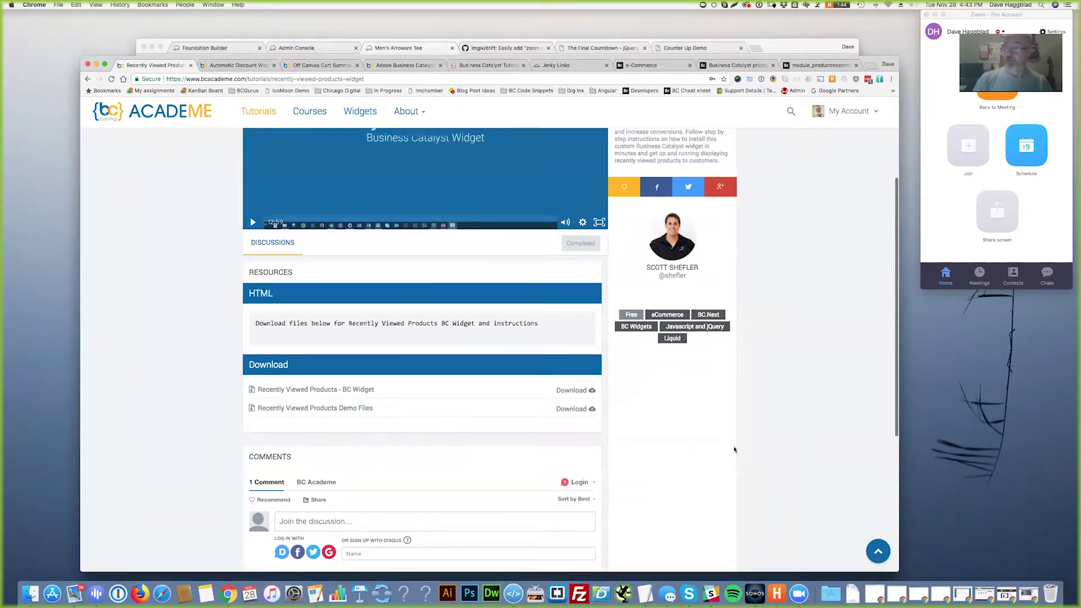
{"action": "scroll", "coordinate": [740, 446], "scroll_direction": "up", "scroll_amount": 5}
{"action": "left_click", "coordinate": [230, 66]}
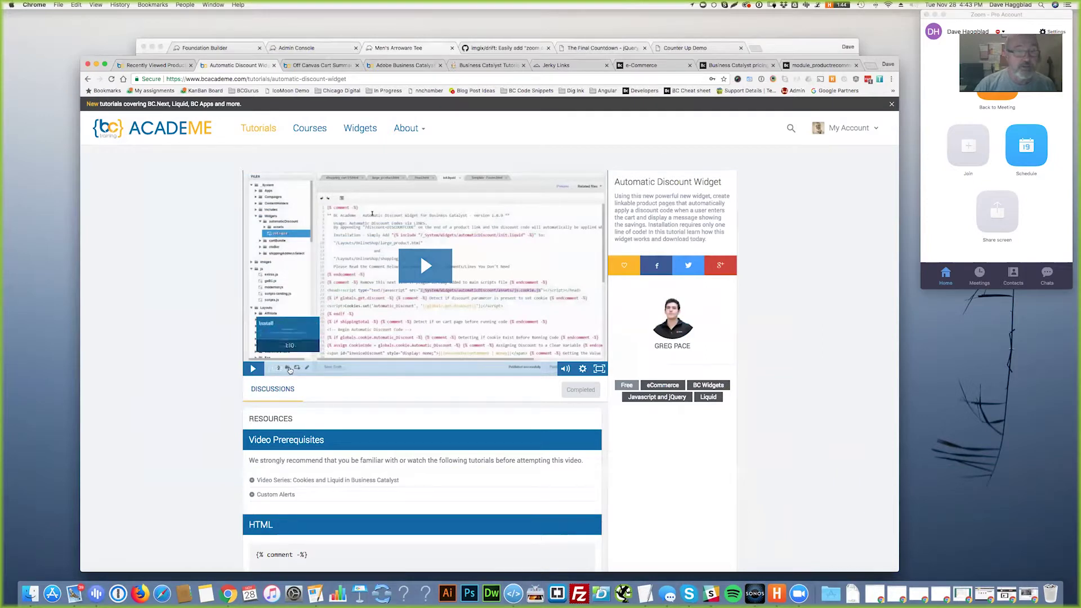
- Skim the tutorial video past 1:29 and 4:11, resuming playback around 6:16
{"action": "left_click", "coordinate": [290, 370]}
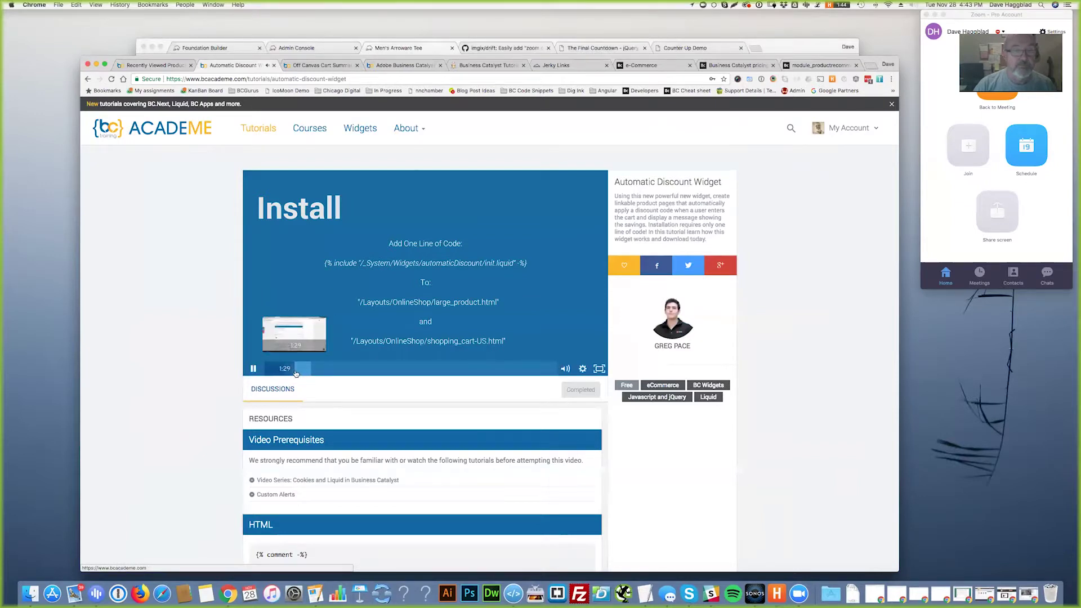
{"action": "left_click", "coordinate": [299, 370]}
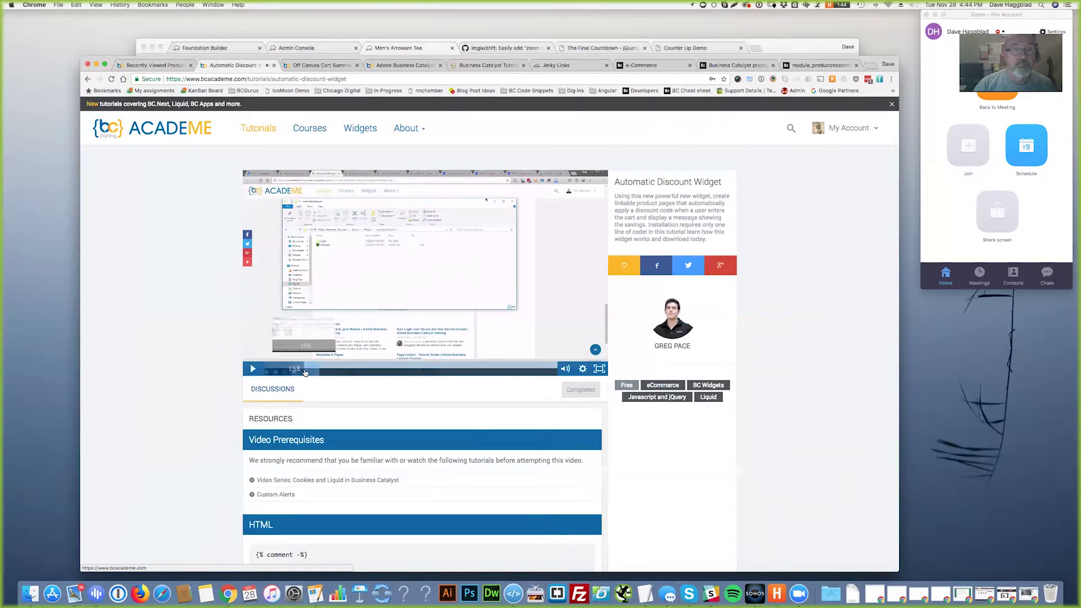
{"action": "left_click", "coordinate": [310, 371]}
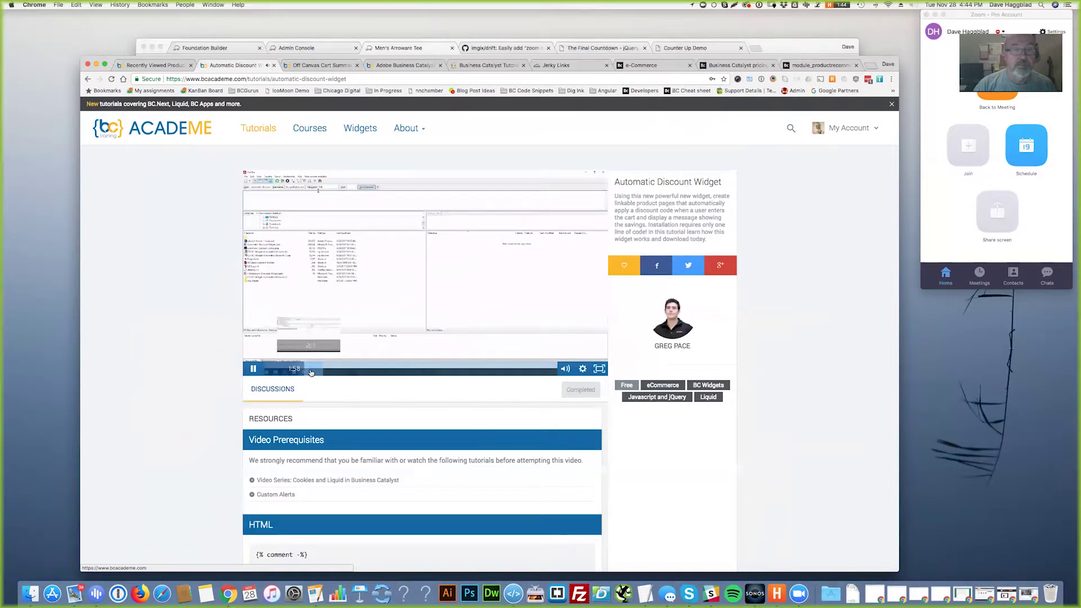
{"action": "left_click", "coordinate": [328, 371]}
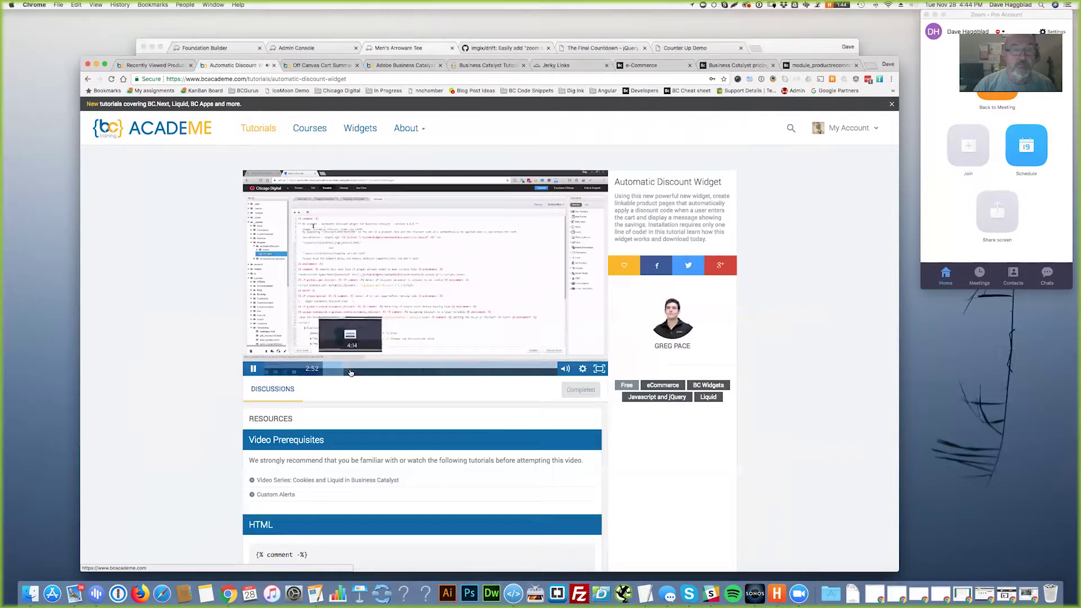
{"action": "left_click", "coordinate": [349, 371]}
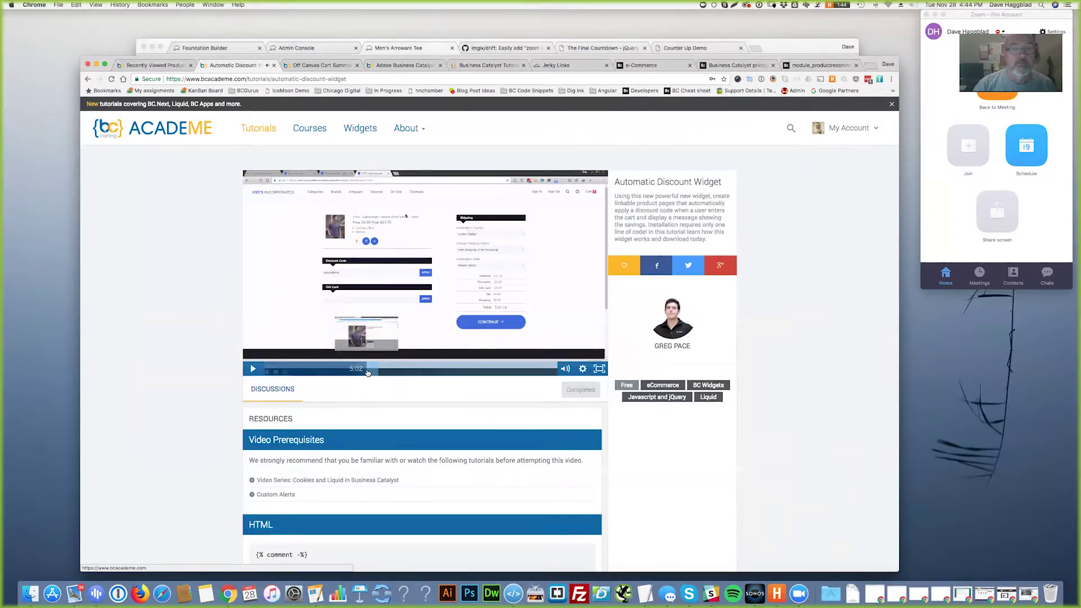
{"action": "left_click_drag", "start_coordinate": [367, 372], "coordinate": [400, 370]}
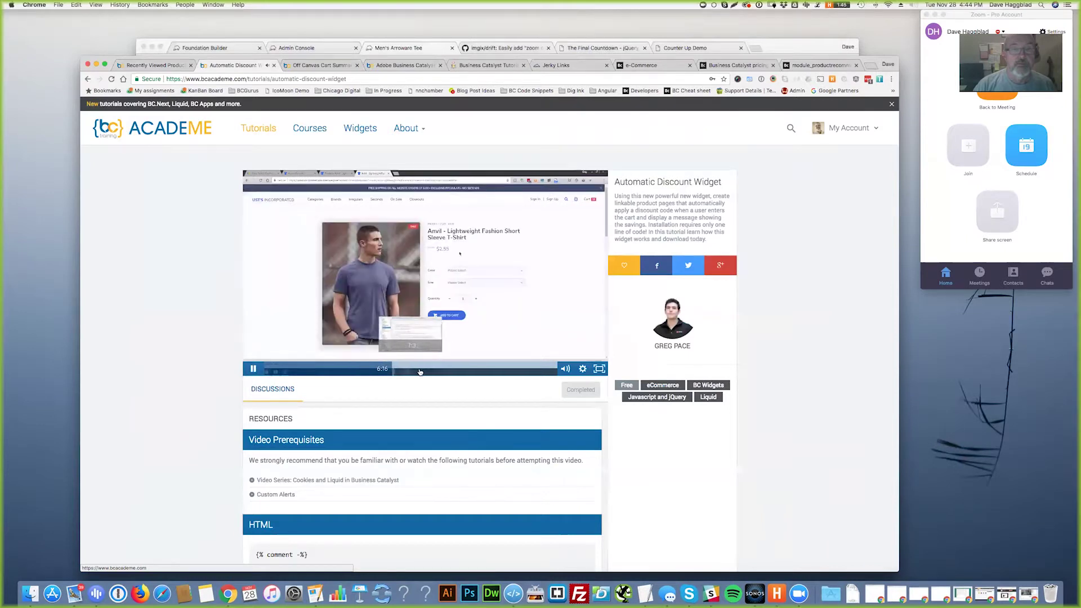
{"action": "left_click", "coordinate": [254, 369]}
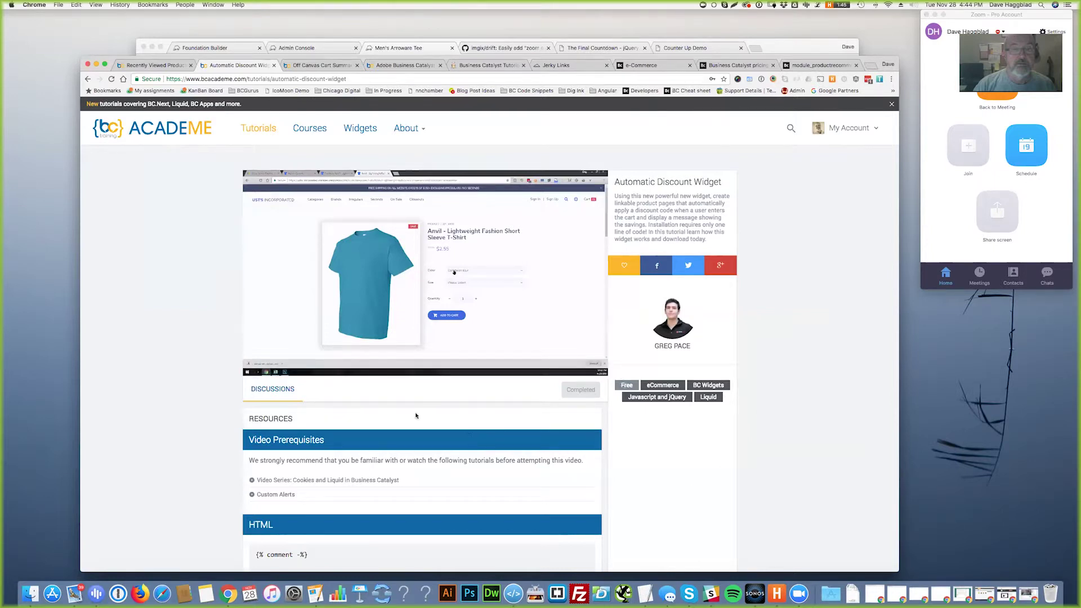
- Scroll through the Off Canvas Cart Summary Widget tutorial
{"action": "left_click", "coordinate": [328, 66]}
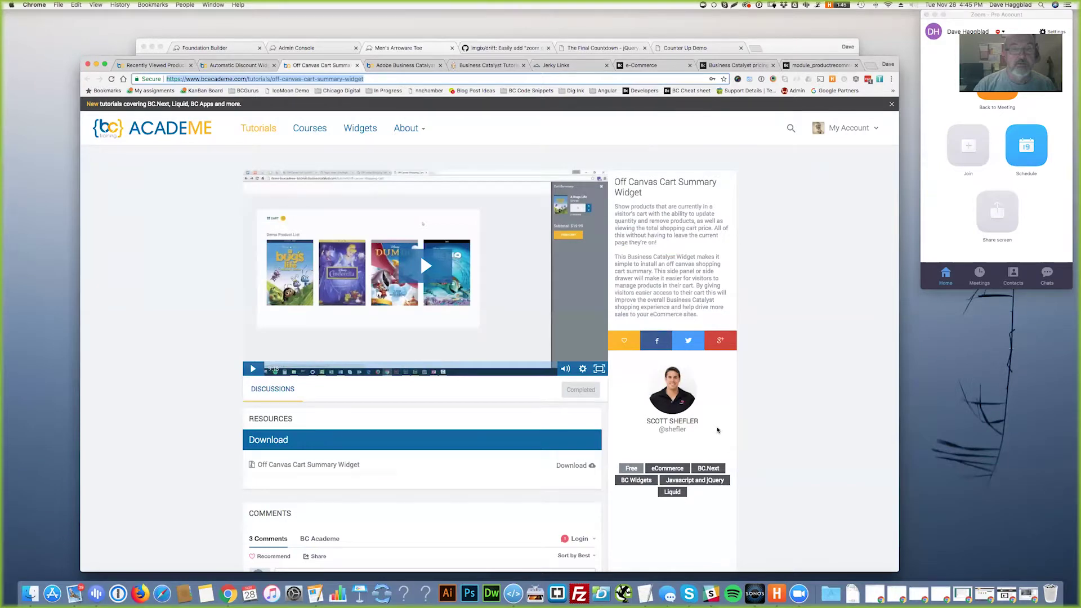
{"action": "scroll", "coordinate": [528, 435], "scroll_direction": "down", "scroll_amount": 2}
{"action": "scroll", "coordinate": [528, 435], "scroll_direction": "down", "scroll_amount": 1}
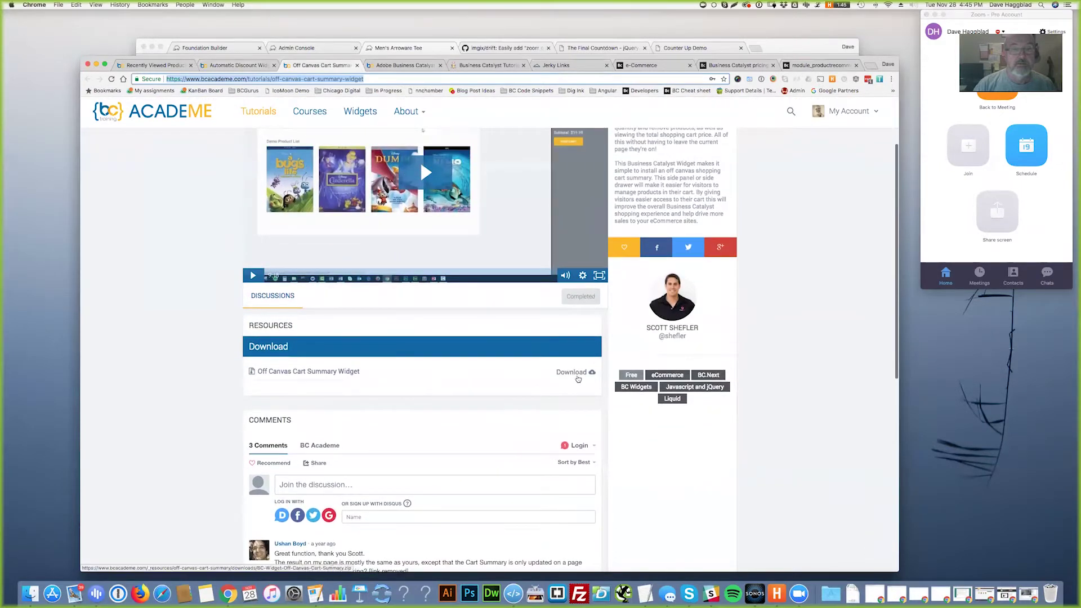
{"action": "scroll", "coordinate": [396, 342], "scroll_direction": "up", "scroll_amount": 3}
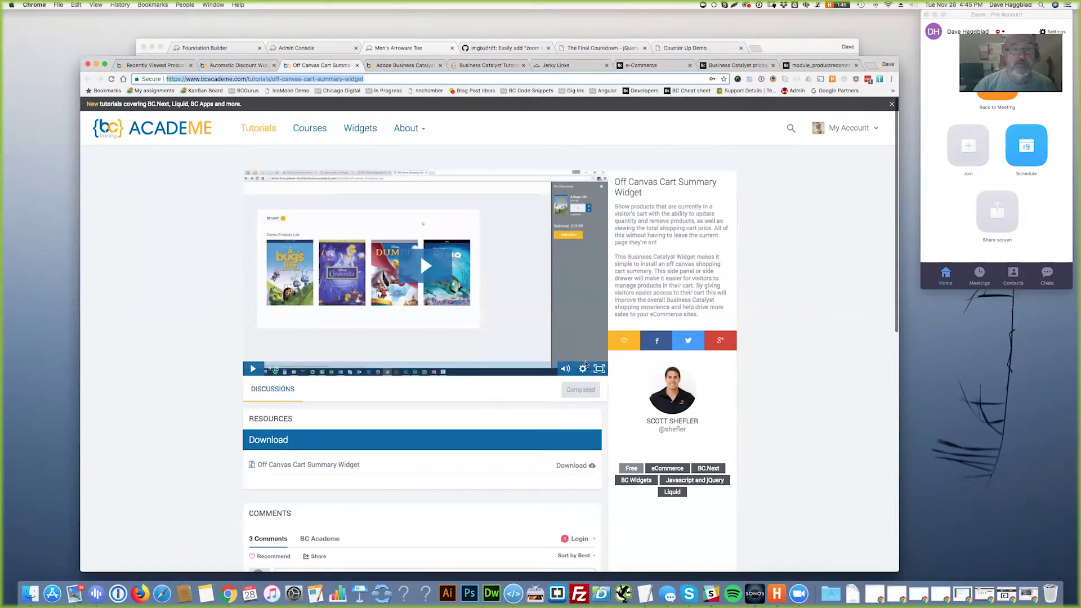
{"action": "scroll", "coordinate": [488, 396], "scroll_direction": "down", "scroll_amount": 1}
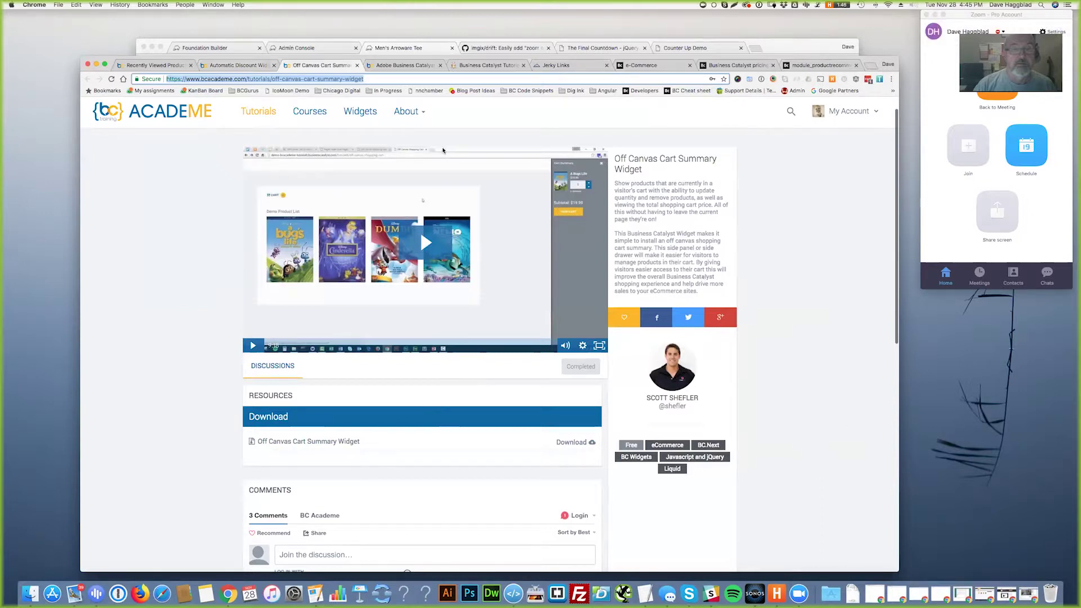
- Switch to the Business Catalyst eCommerce Tutorials listing
{"action": "left_click", "coordinate": [502, 137]}
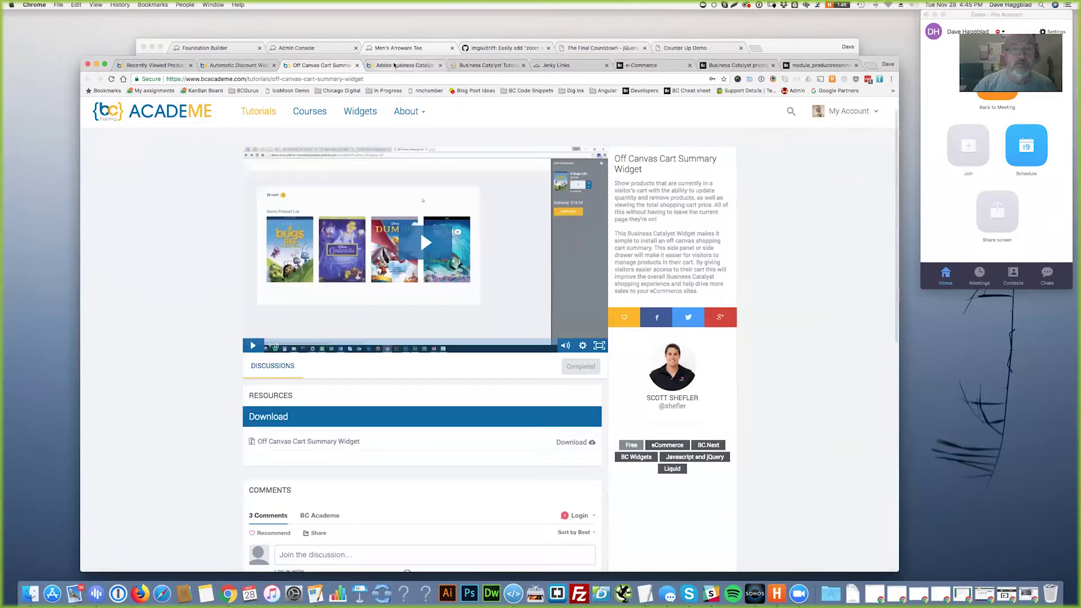
{"action": "left_click", "coordinate": [395, 65]}
{"action": "scroll", "coordinate": [791, 367], "scroll_direction": "up", "scroll_amount": 15}
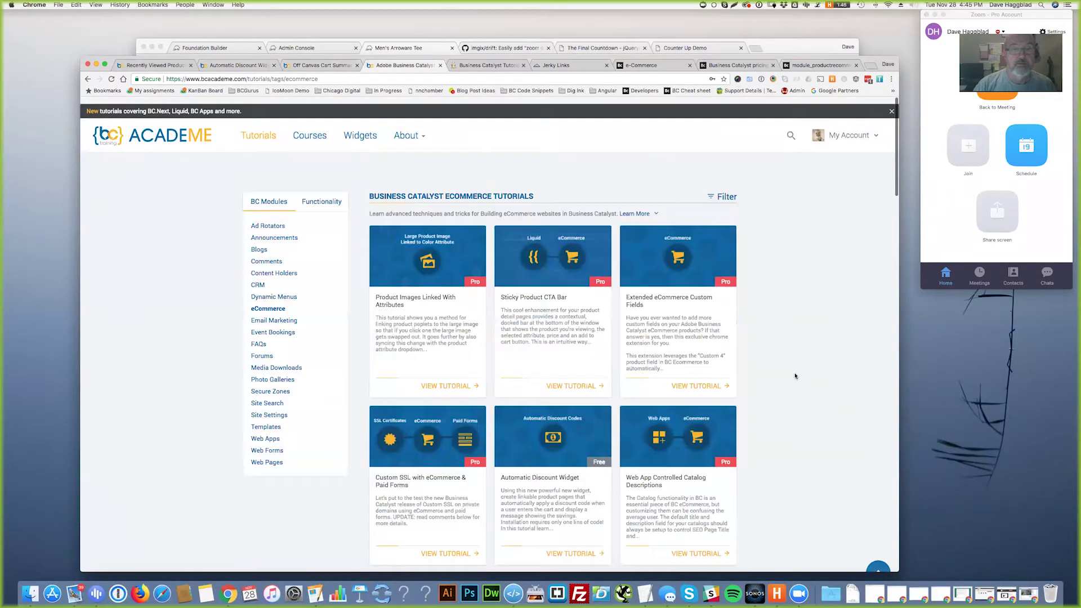
{"action": "scroll", "coordinate": [809, 365], "scroll_direction": "down", "scroll_amount": 3}
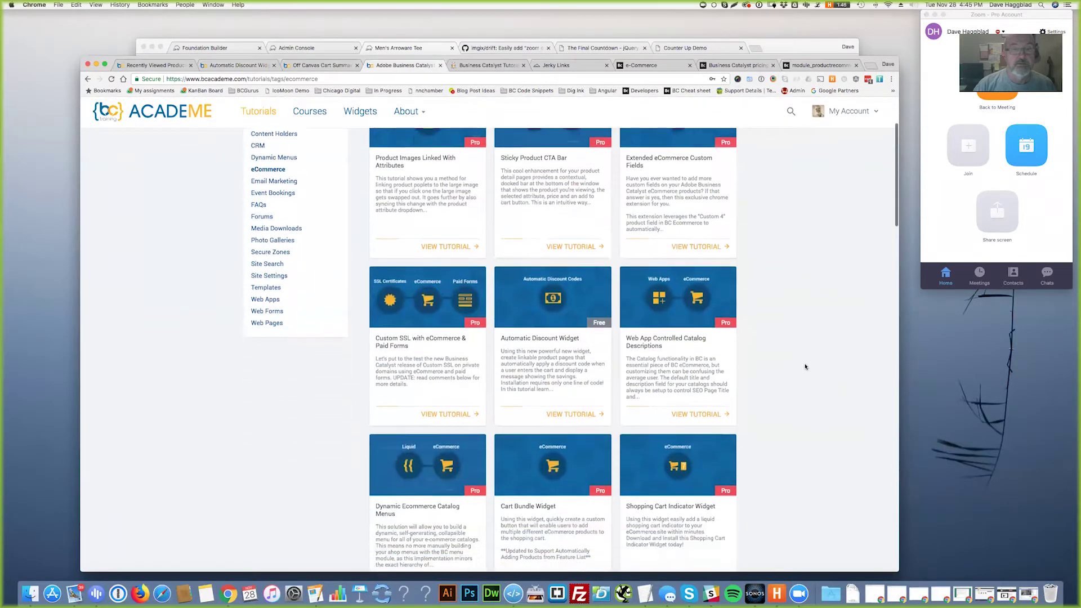
{"action": "scroll", "coordinate": [801, 366], "scroll_direction": "down", "scroll_amount": 5}
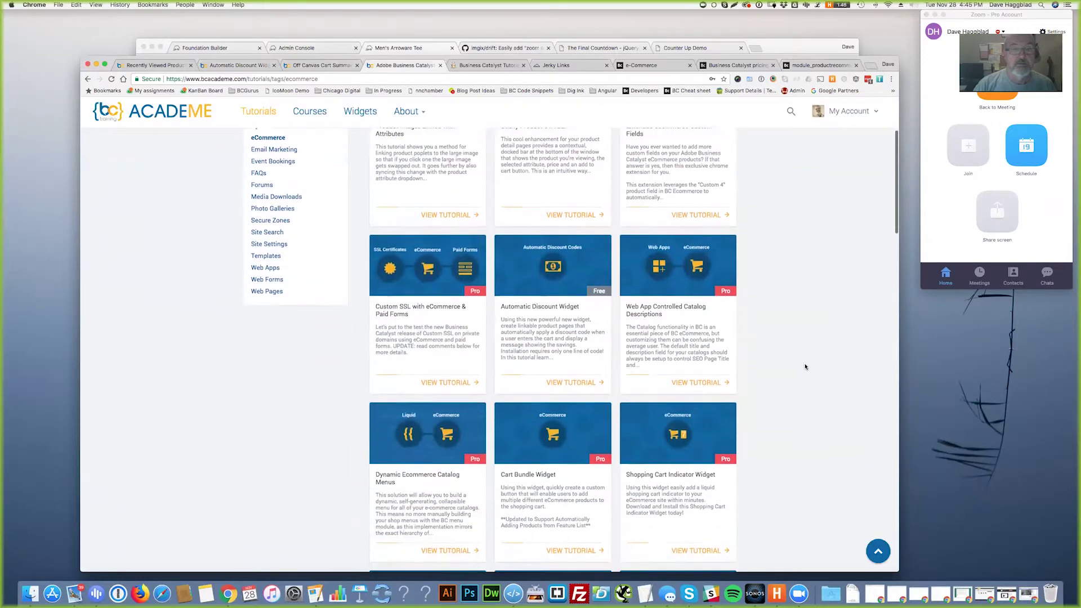
{"action": "scroll", "coordinate": [795, 368], "scroll_direction": "down", "scroll_amount": 13}
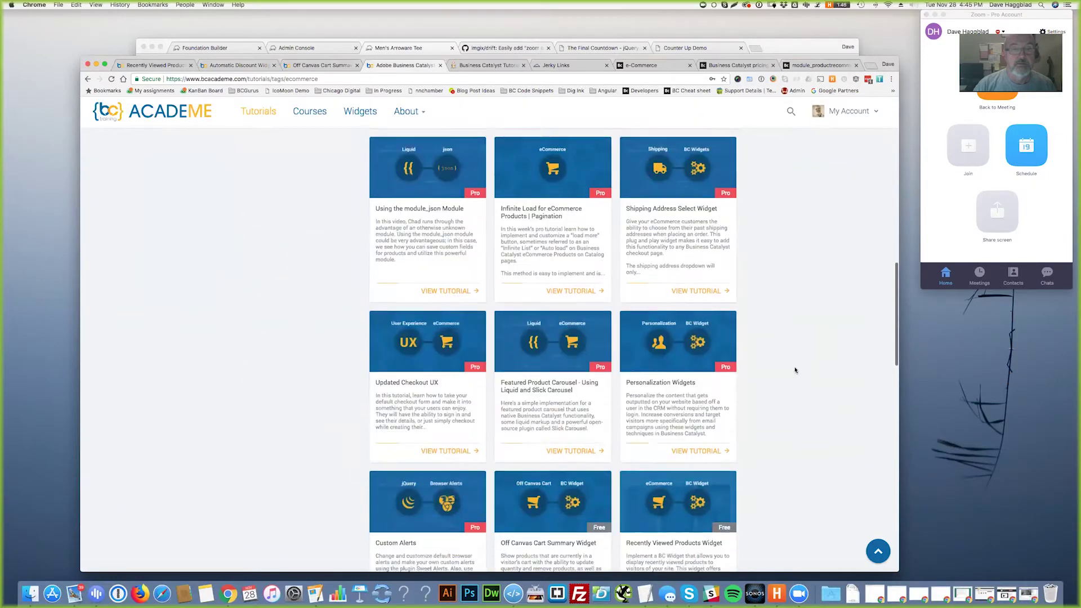
{"action": "scroll", "coordinate": [791, 373], "scroll_direction": "down", "scroll_amount": 10}
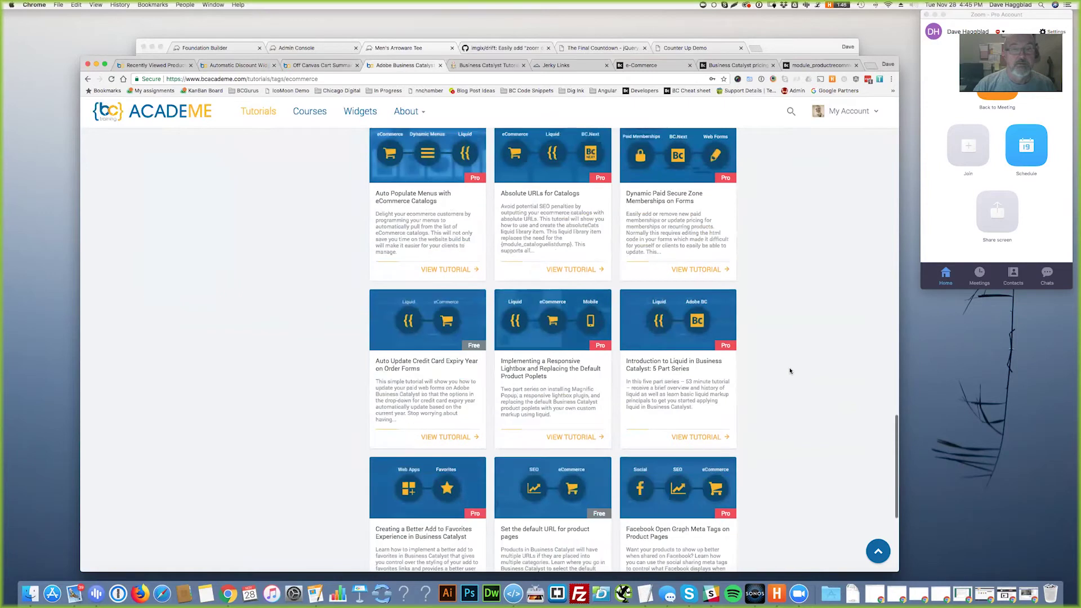
{"action": "scroll", "coordinate": [783, 374], "scroll_direction": "up", "scroll_amount": 20}
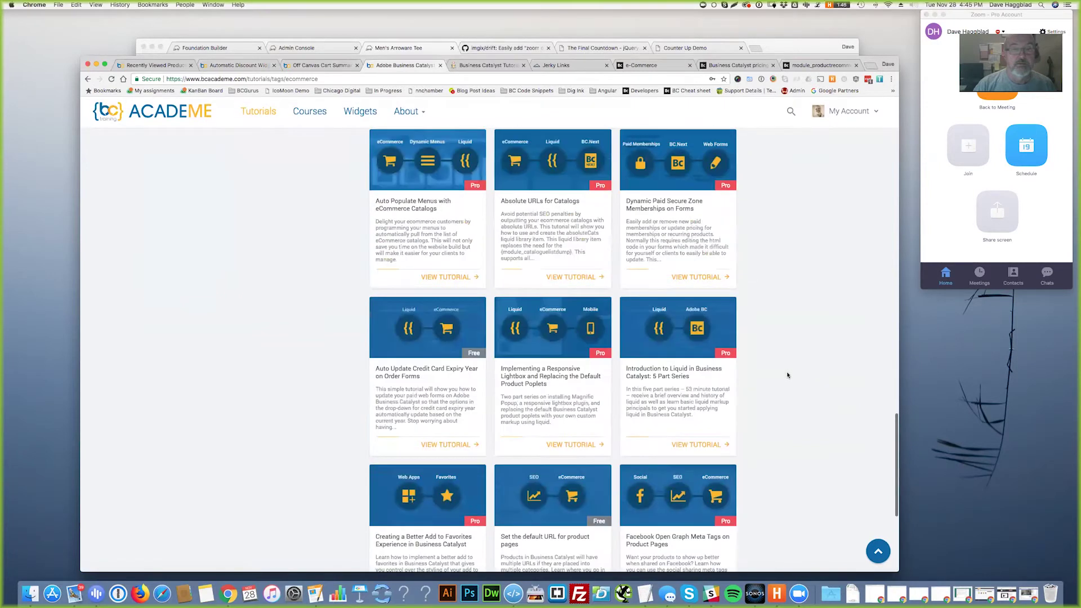
{"action": "scroll", "coordinate": [788, 376], "scroll_direction": "up", "scroll_amount": 10}
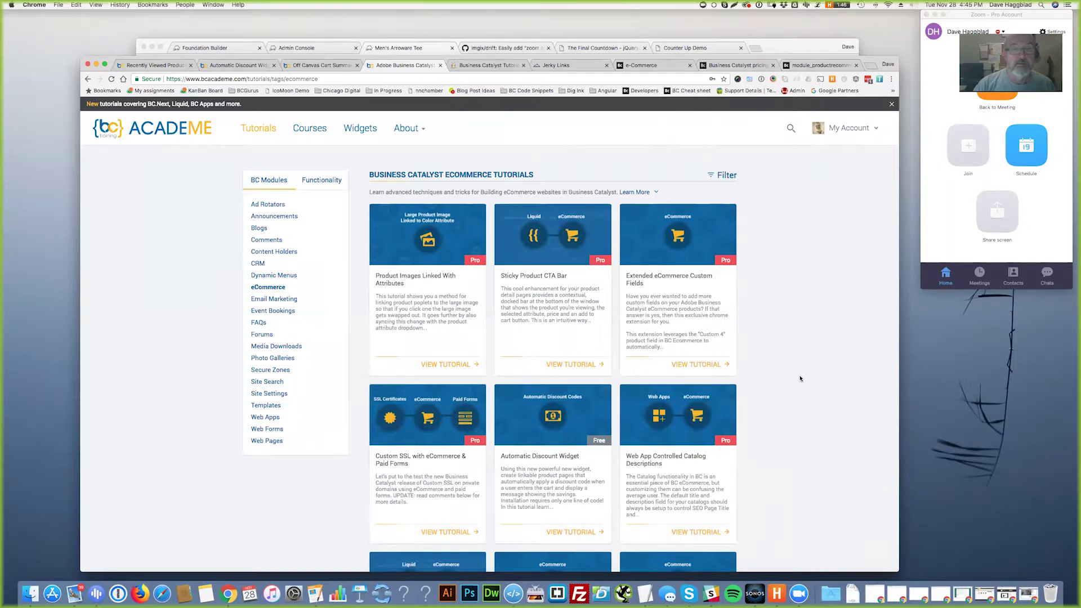
{"action": "scroll", "coordinate": [633, 466], "scroll_direction": "down", "scroll_amount": 10}
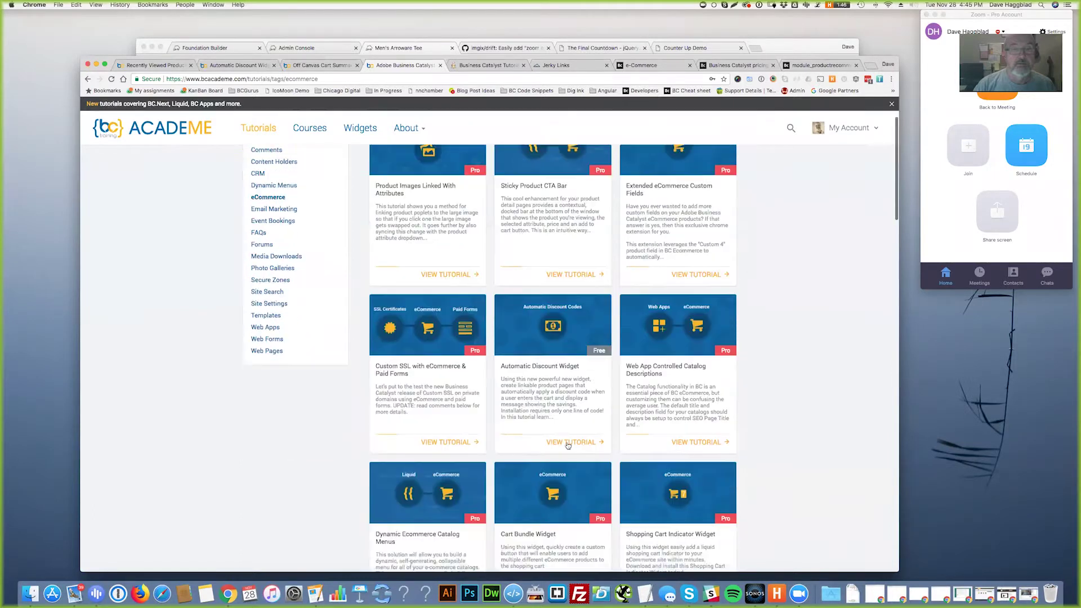
{"action": "scroll", "coordinate": [585, 456], "scroll_direction": "down", "scroll_amount": 10}
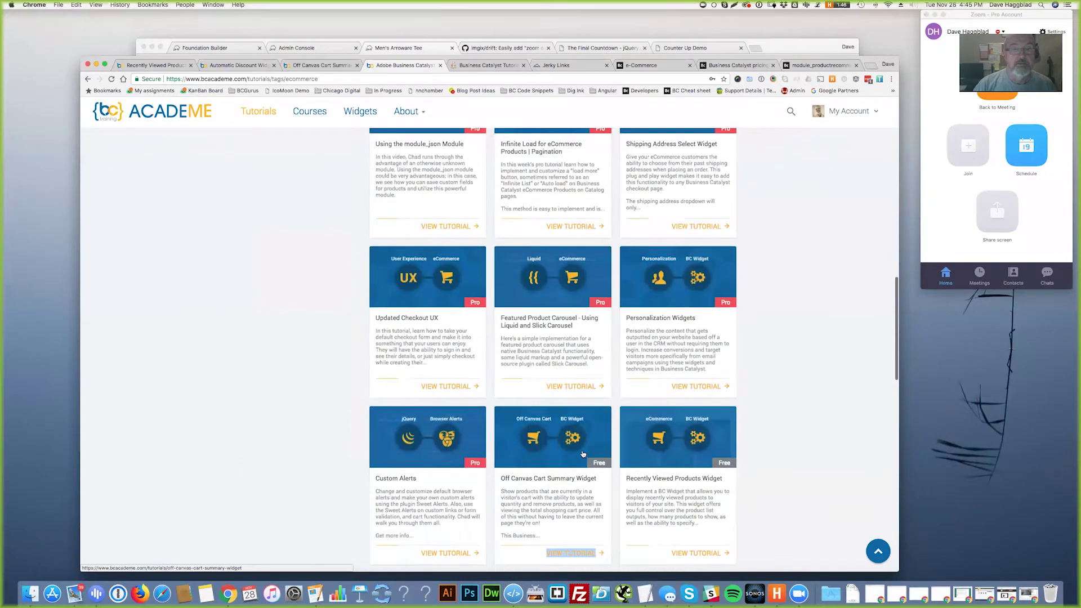
{"action": "scroll", "coordinate": [582, 463], "scroll_direction": "up", "scroll_amount": 3}
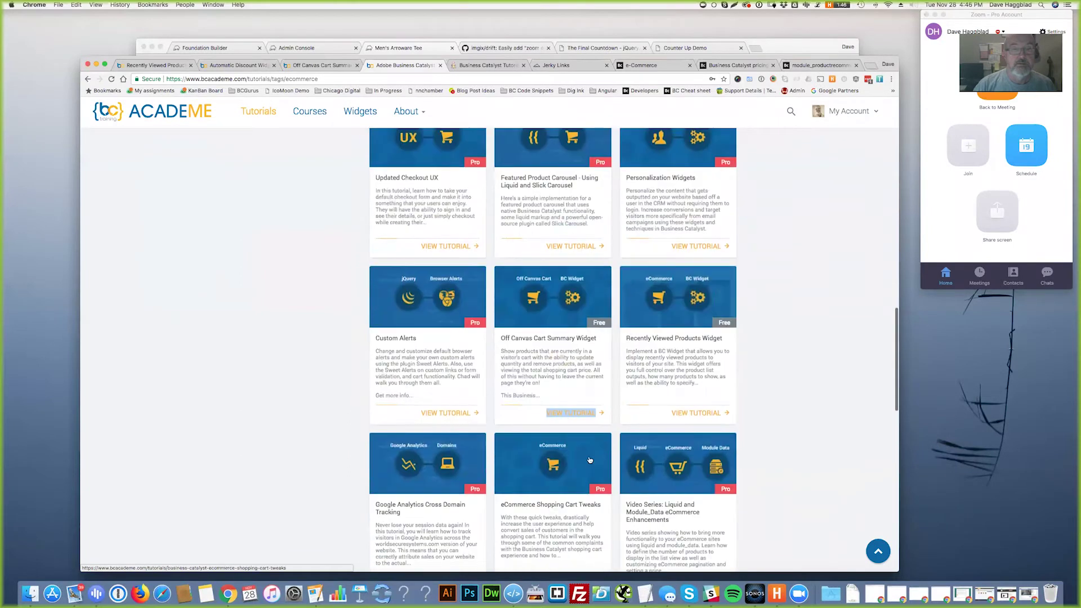
- Scroll down the BC Gurus ecommerce tutorials grid to the bottom
{"action": "left_click", "coordinate": [494, 65]}
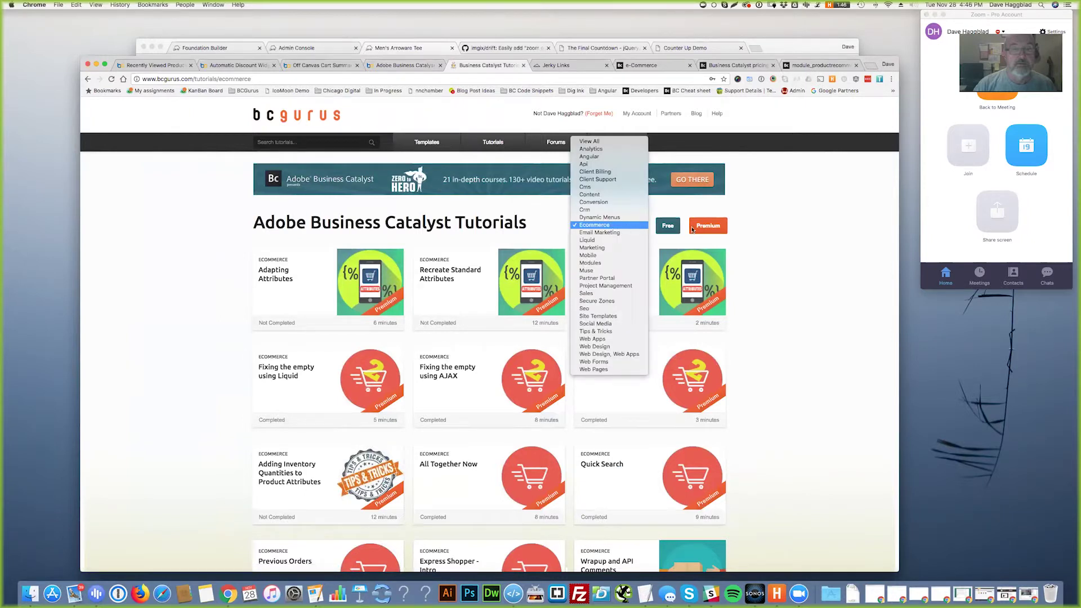
{"action": "scroll", "coordinate": [804, 334], "scroll_direction": "down", "scroll_amount": 5}
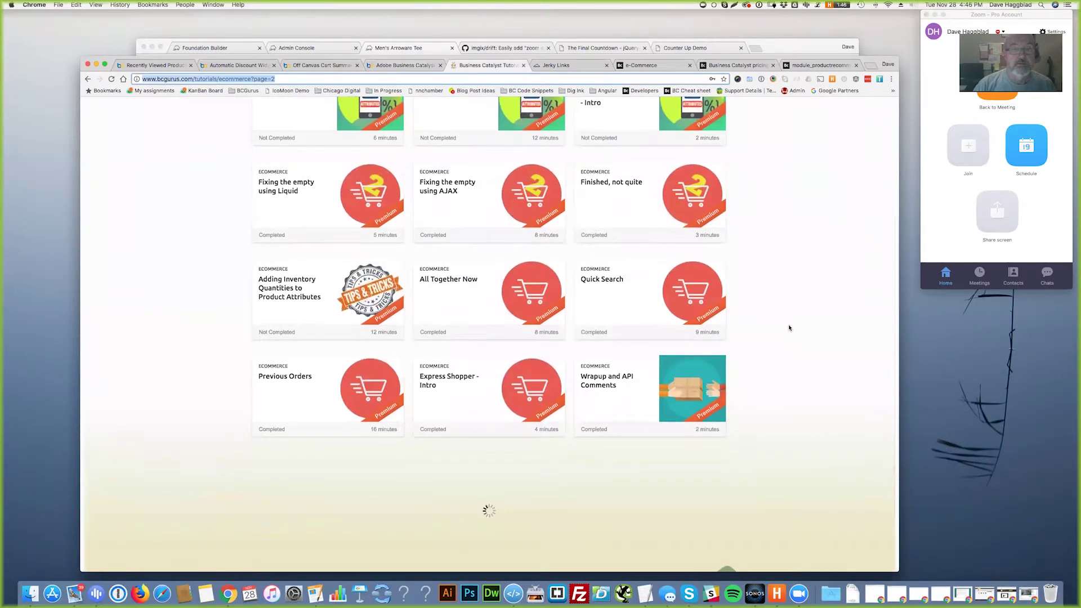
{"action": "scroll", "coordinate": [787, 326], "scroll_direction": "down", "scroll_amount": 5}
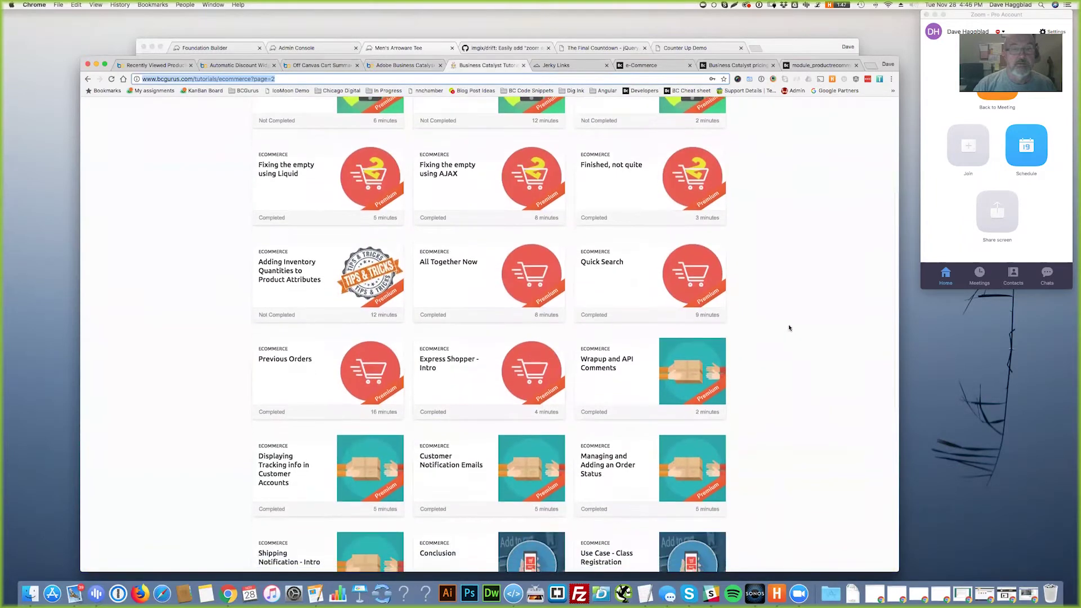
{"action": "scroll", "coordinate": [794, 326], "scroll_direction": "down", "scroll_amount": 4}
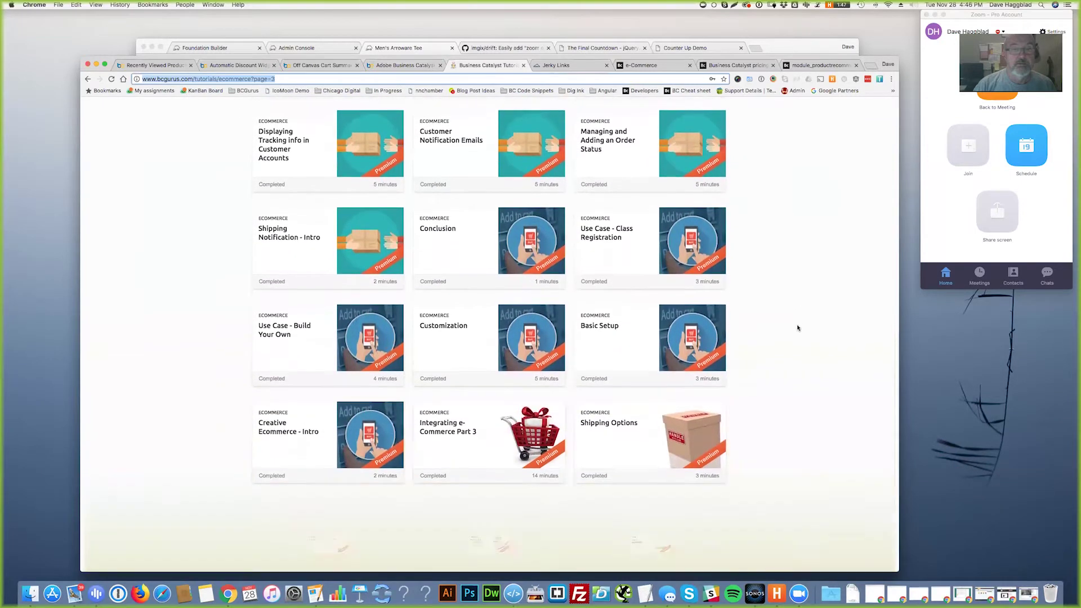
{"action": "scroll", "coordinate": [799, 326], "scroll_direction": "down", "scroll_amount": 3}
{"action": "scroll", "coordinate": [799, 327], "scroll_direction": "down", "scroll_amount": 3}
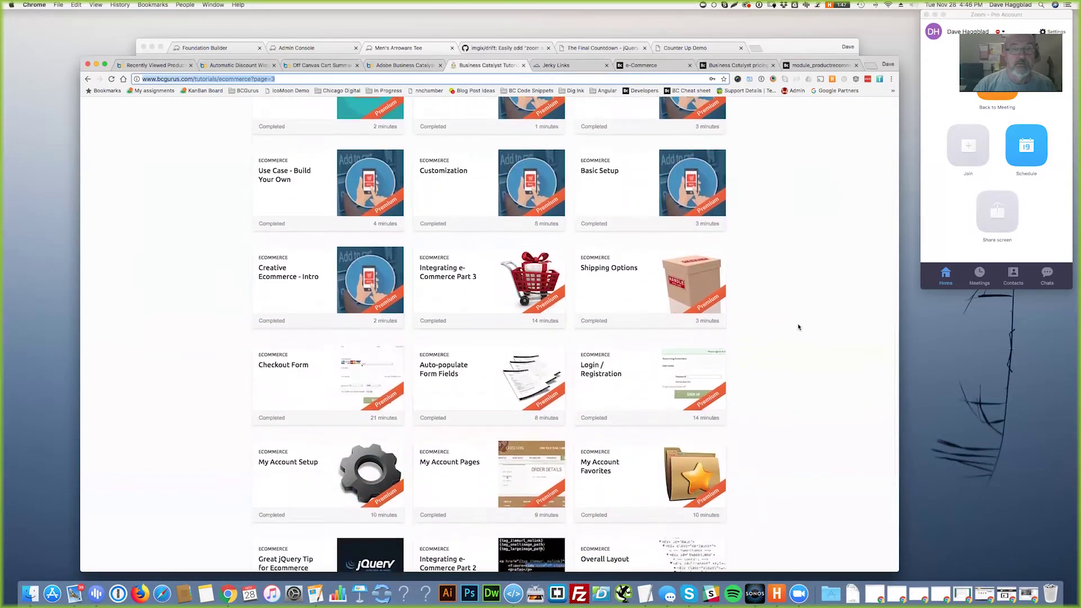
{"action": "scroll", "coordinate": [799, 328], "scroll_direction": "down", "scroll_amount": 5}
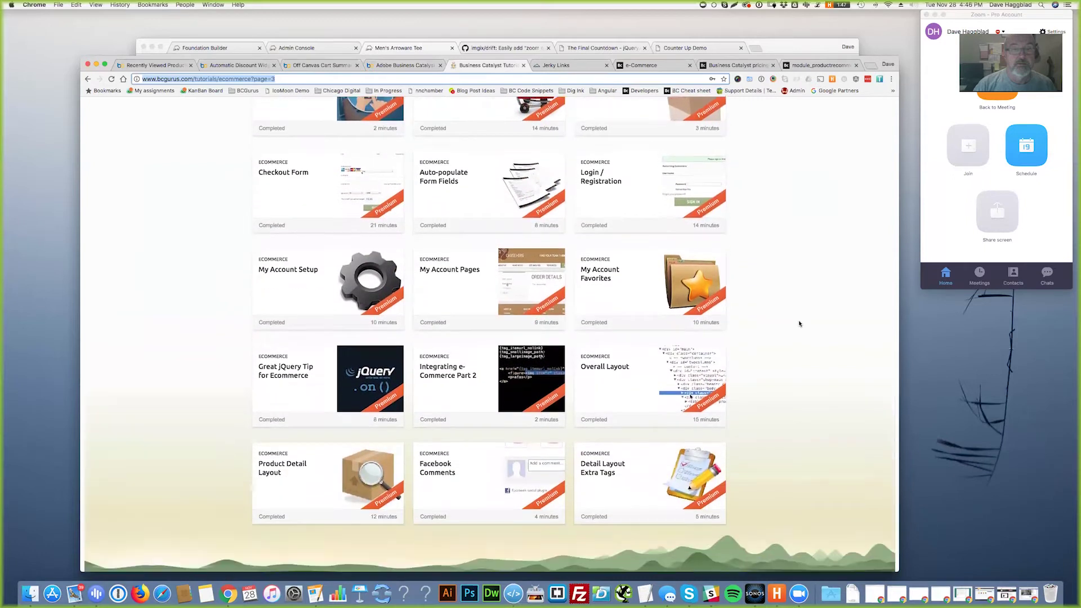
{"action": "scroll", "coordinate": [798, 325], "scroll_direction": "down", "scroll_amount": 1}
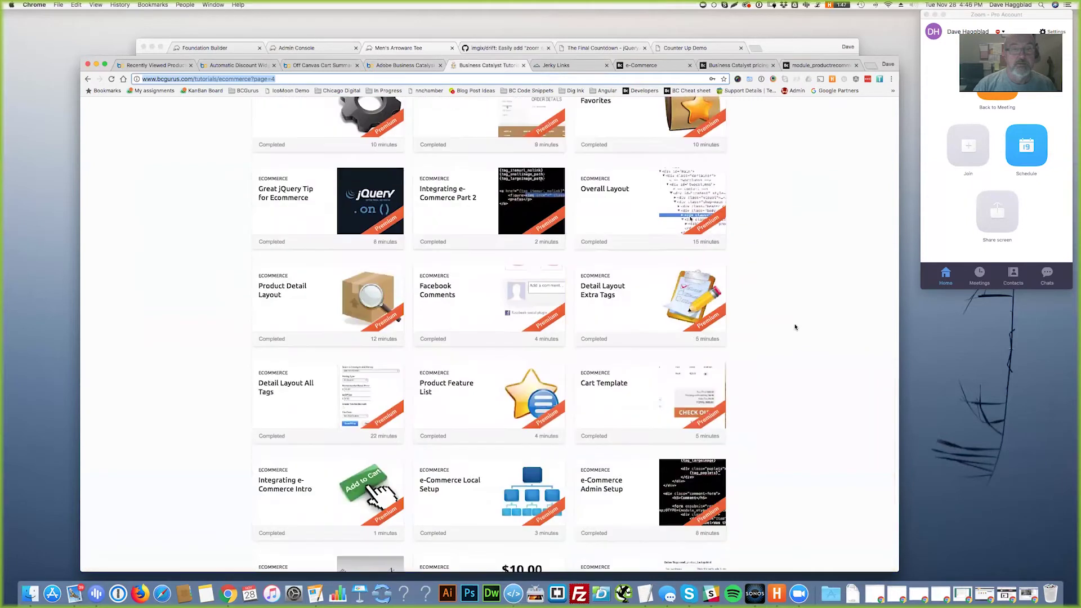
{"action": "scroll", "coordinate": [796, 327], "scroll_direction": "down", "scroll_amount": 6}
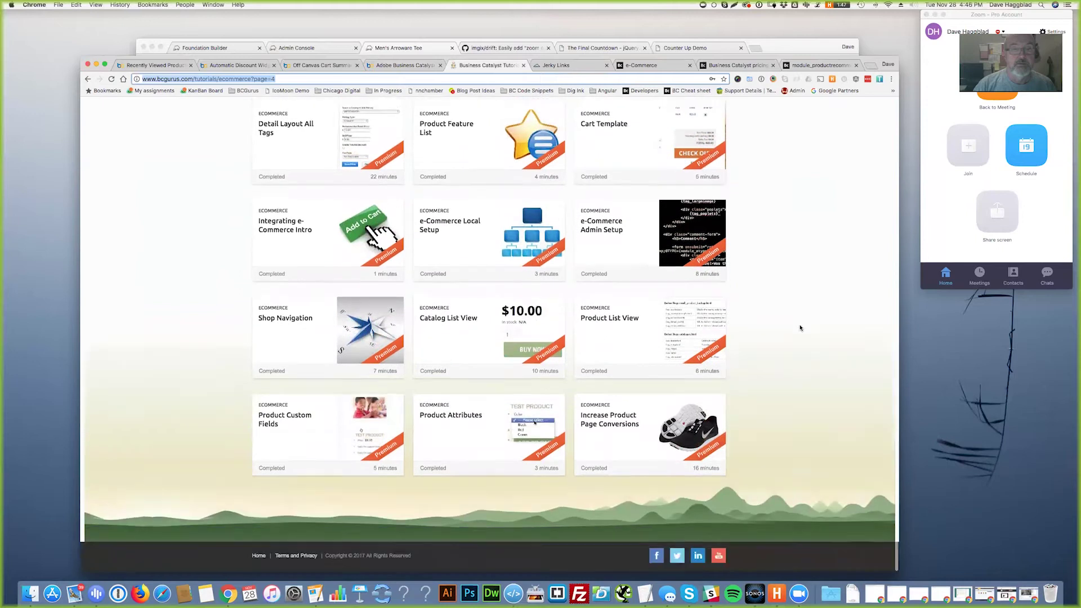
{"action": "scroll", "coordinate": [797, 334], "scroll_direction": "down", "scroll_amount": 10}
- Scroll back up and show the Jerky Links cart with one beef jerky at $6.95
{"action": "scroll", "coordinate": [803, 332], "scroll_direction": "up", "scroll_amount": 20}
{"action": "scroll", "coordinate": [804, 332], "scroll_direction": "up", "scroll_amount": 15}
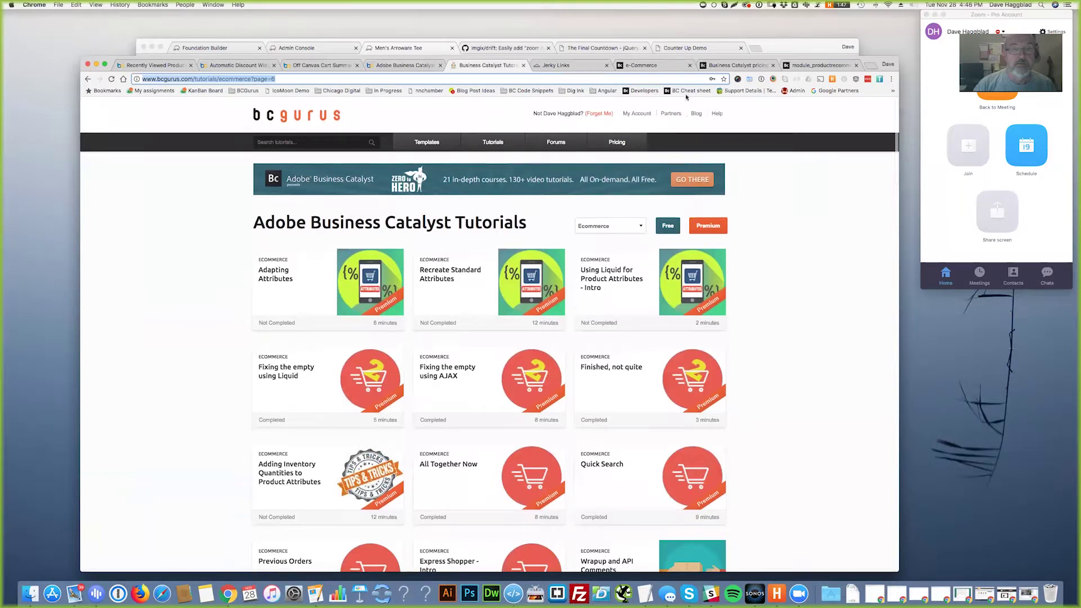
{"action": "left_click", "coordinate": [573, 66]}
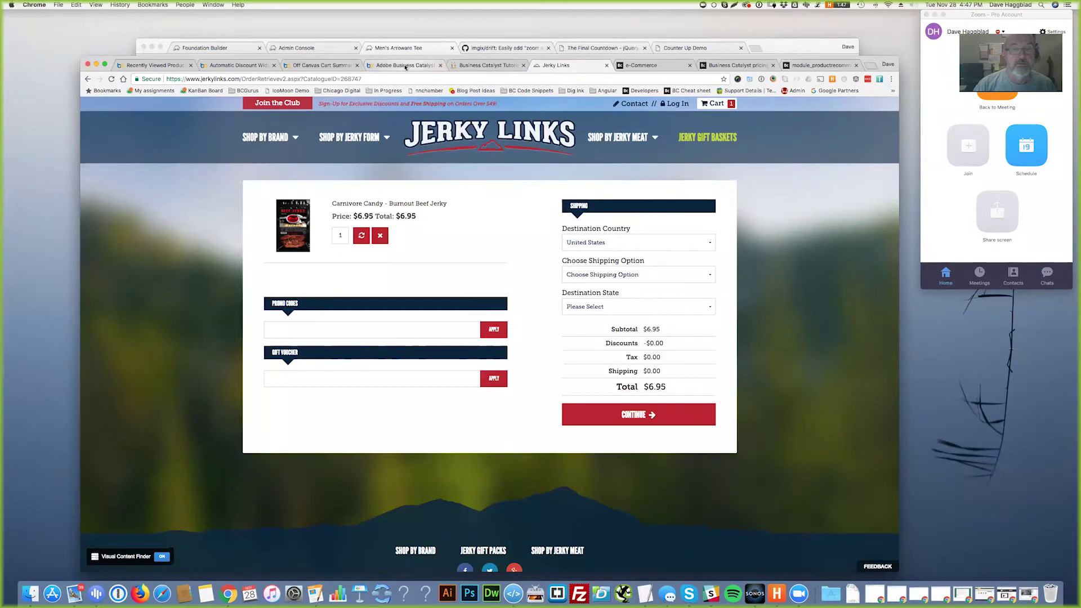
- Open the Business Catalyst pricing table comparing Bronze, Silver, Gold and Platinum plans
{"action": "left_click", "coordinate": [638, 67]}
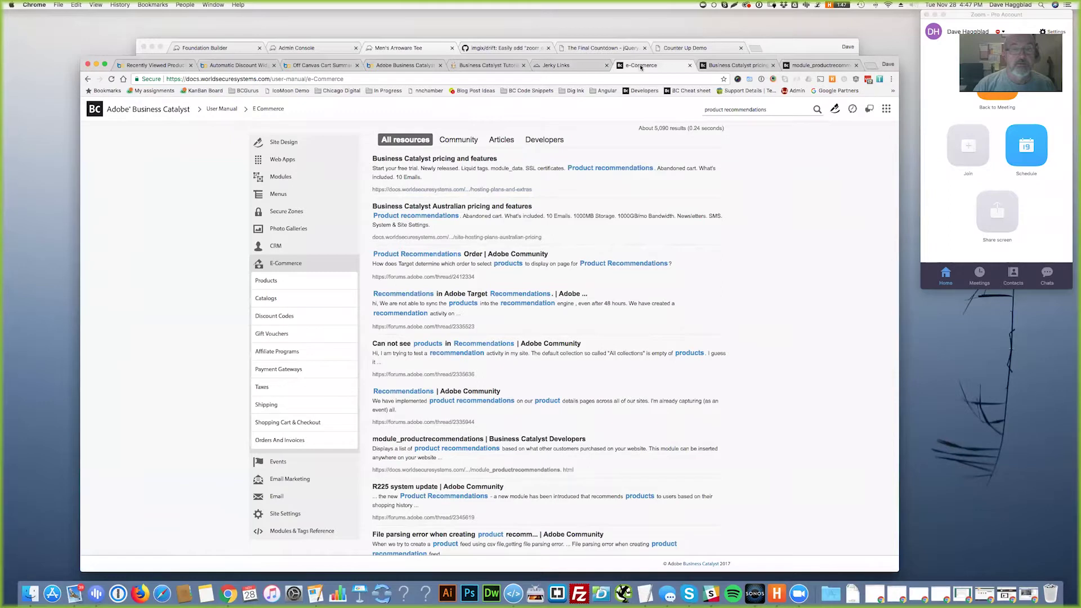
{"action": "left_click", "coordinate": [722, 67]}
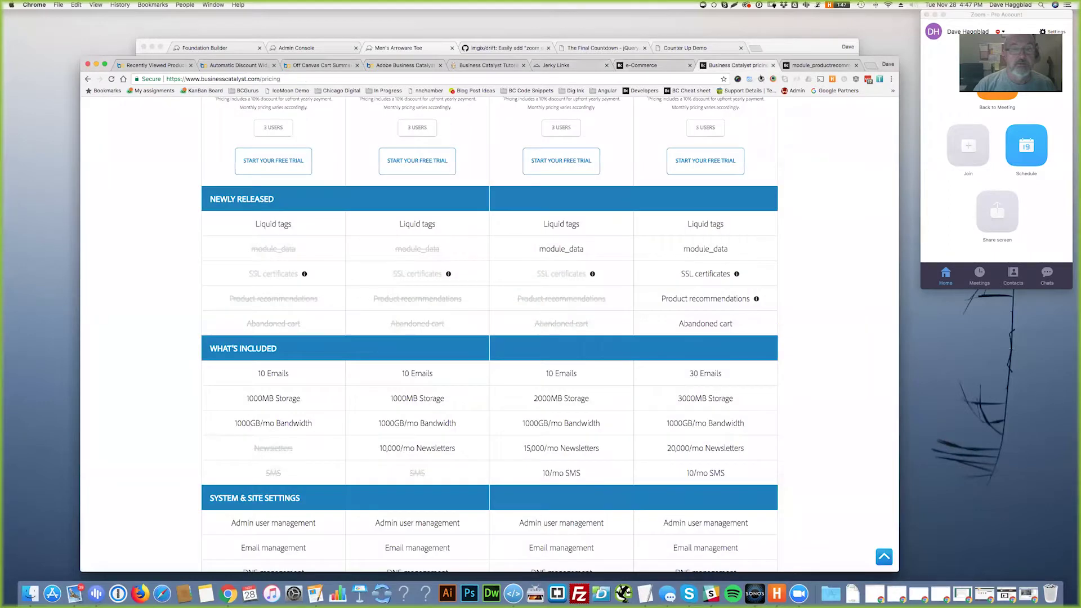
{"action": "scroll", "coordinate": [702, 269], "scroll_direction": "up", "scroll_amount": 5}
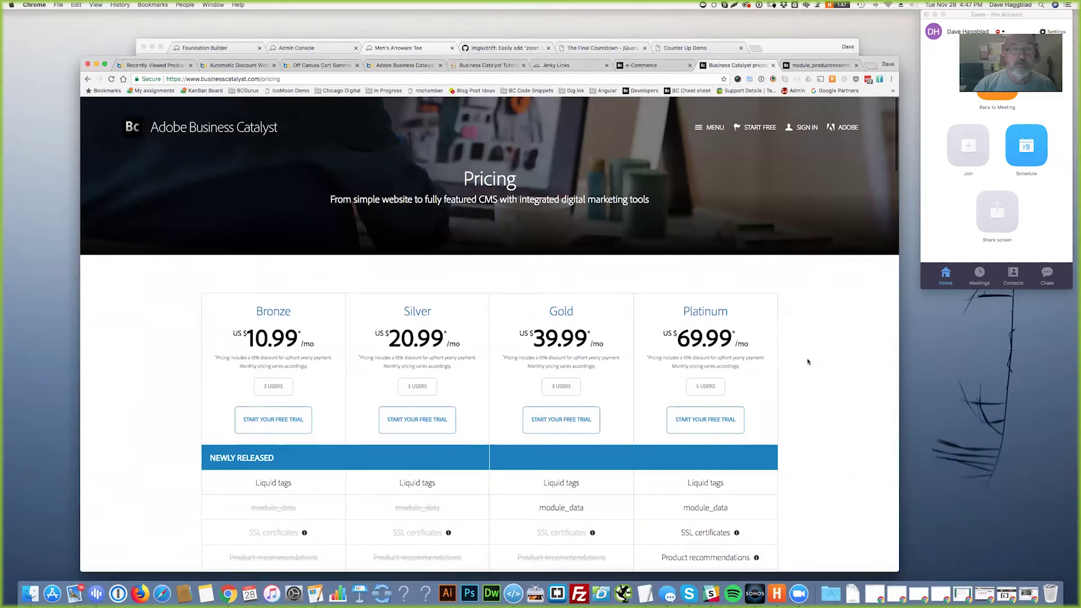
{"action": "scroll", "coordinate": [816, 357], "scroll_direction": "down", "scroll_amount": 5}
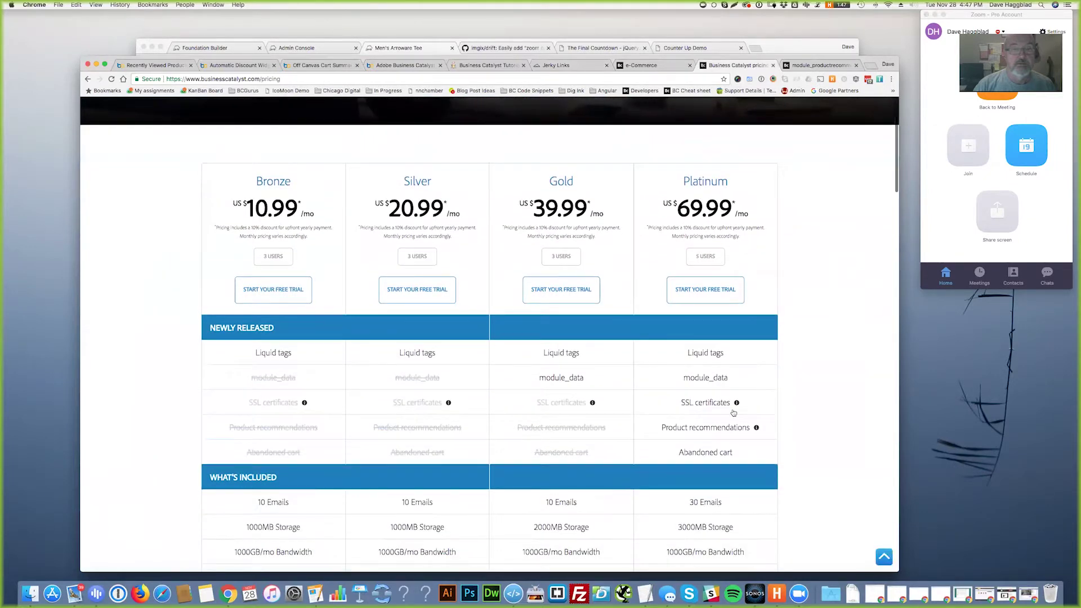
- Highlight Platinum's Product recommendations and Abandoned cart features, then scroll to the top
{"action": "left_click_drag", "start_coordinate": [661, 427], "coordinate": [751, 427]}
{"action": "left_click_drag", "start_coordinate": [678, 452], "coordinate": [733, 452]}
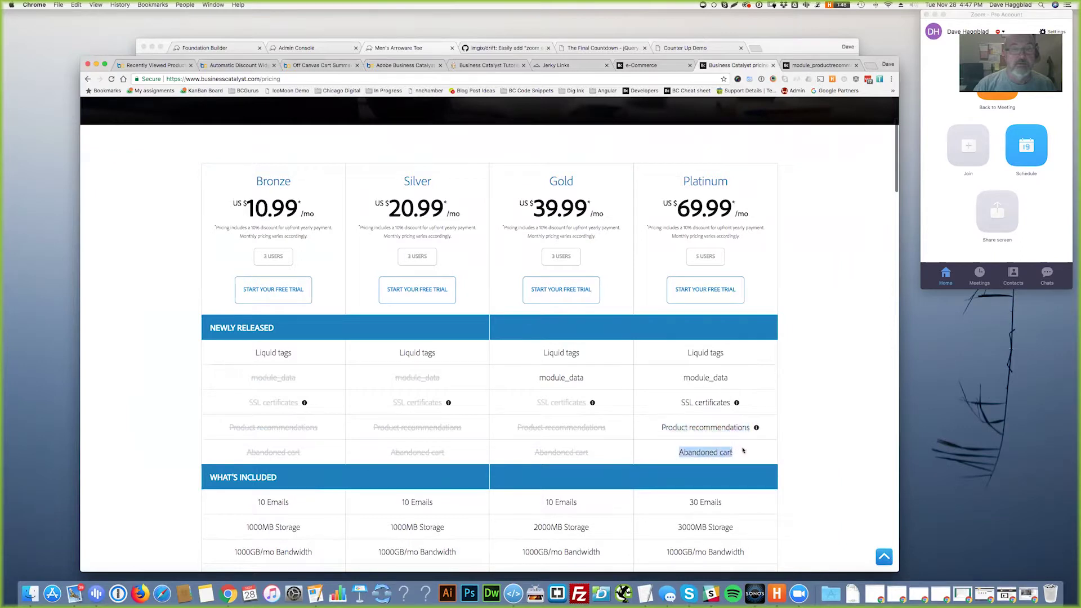
{"action": "scroll", "coordinate": [811, 416], "scroll_direction": "down", "scroll_amount": 2}
{"action": "scroll", "coordinate": [814, 417], "scroll_direction": "up", "scroll_amount": 3}
{"action": "scroll", "coordinate": [838, 411], "scroll_direction": "up", "scroll_amount": 5}
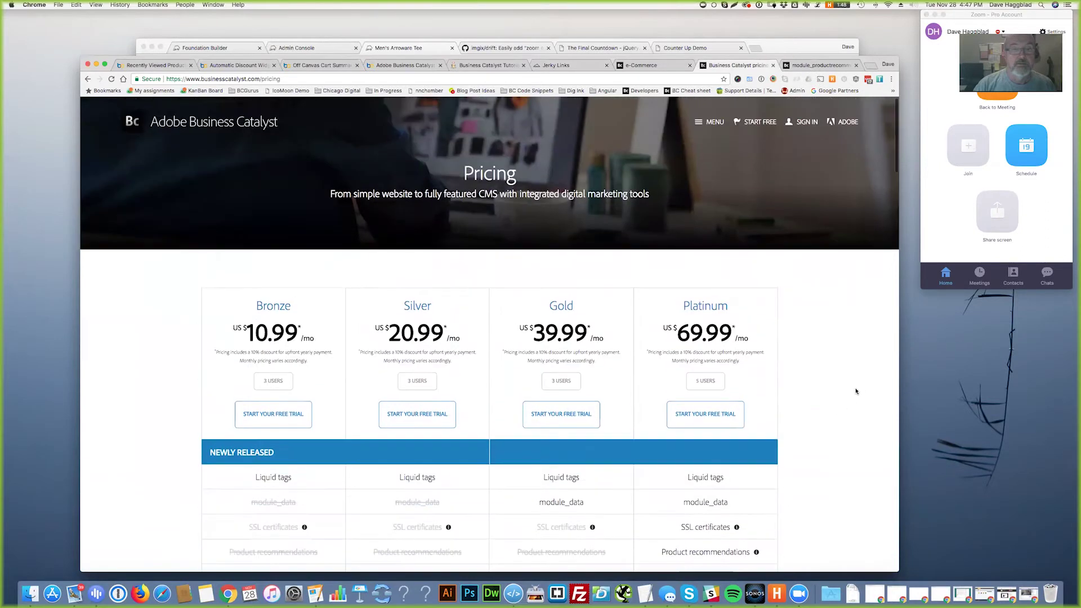
- Open the module_productrecommendations docs and highlight the legacy module syntax line
{"action": "left_click", "coordinate": [811, 66]}
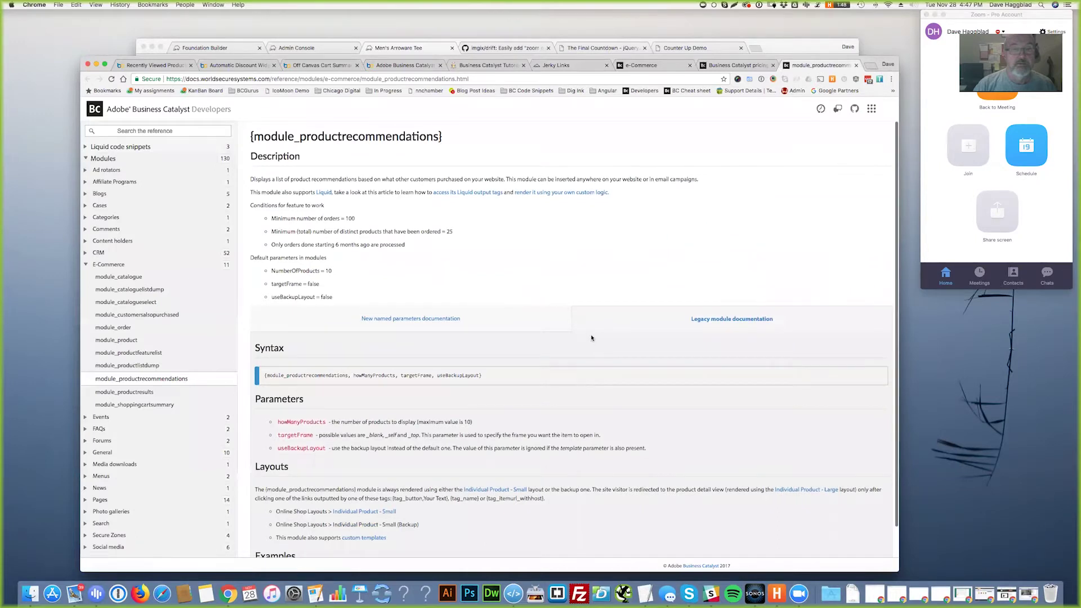
{"action": "scroll", "coordinate": [591, 338], "scroll_direction": "down", "scroll_amount": 1}
{"action": "left_click_drag", "start_coordinate": [484, 344], "coordinate": [263, 343]}
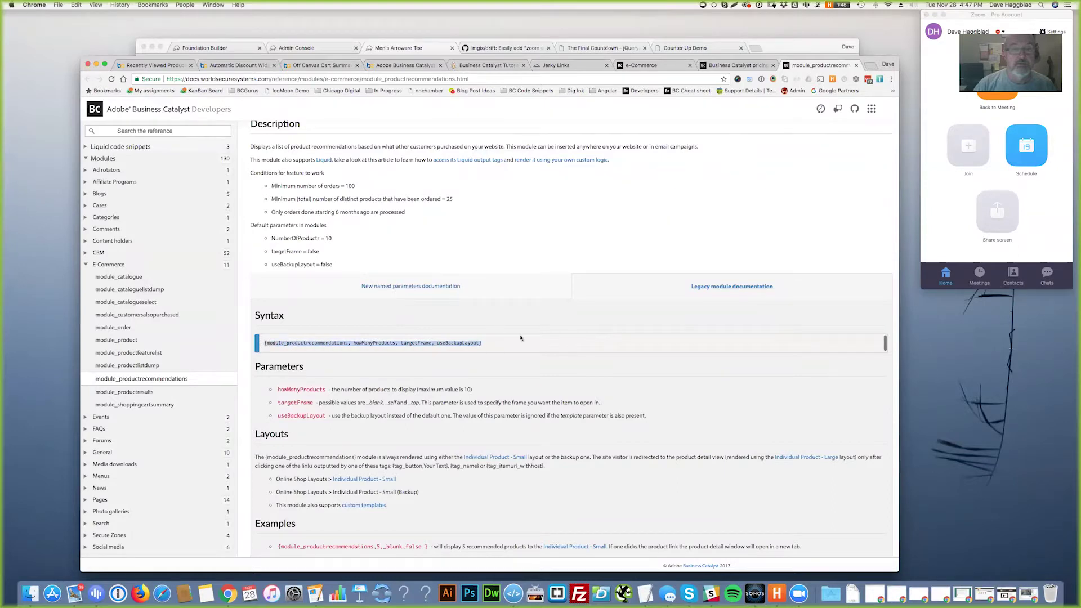
{"action": "scroll", "coordinate": [535, 363], "scroll_direction": "up", "scroll_amount": 1}
{"action": "scroll", "coordinate": [507, 368], "scroll_direction": "down", "scroll_amount": 1}
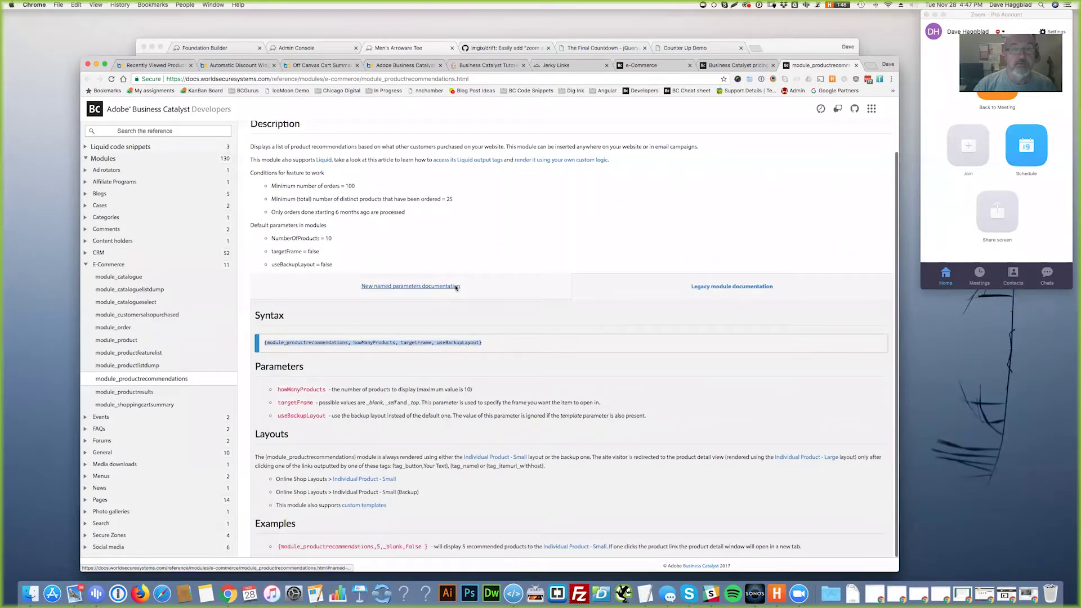
- Review the named parameters docs, highlighting NumberOfProducts = 10 and the 100-order minimum
{"action": "left_click", "coordinate": [485, 289]}
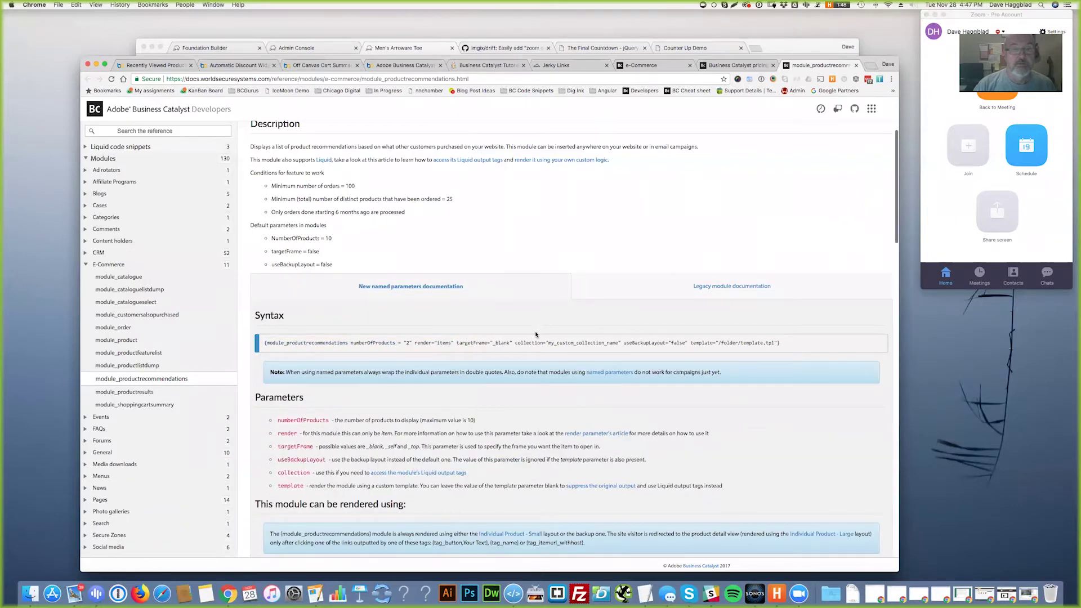
{"action": "scroll", "coordinate": [535, 334], "scroll_direction": "down", "scroll_amount": 4}
{"action": "scroll", "coordinate": [539, 331], "scroll_direction": "up", "scroll_amount": 5}
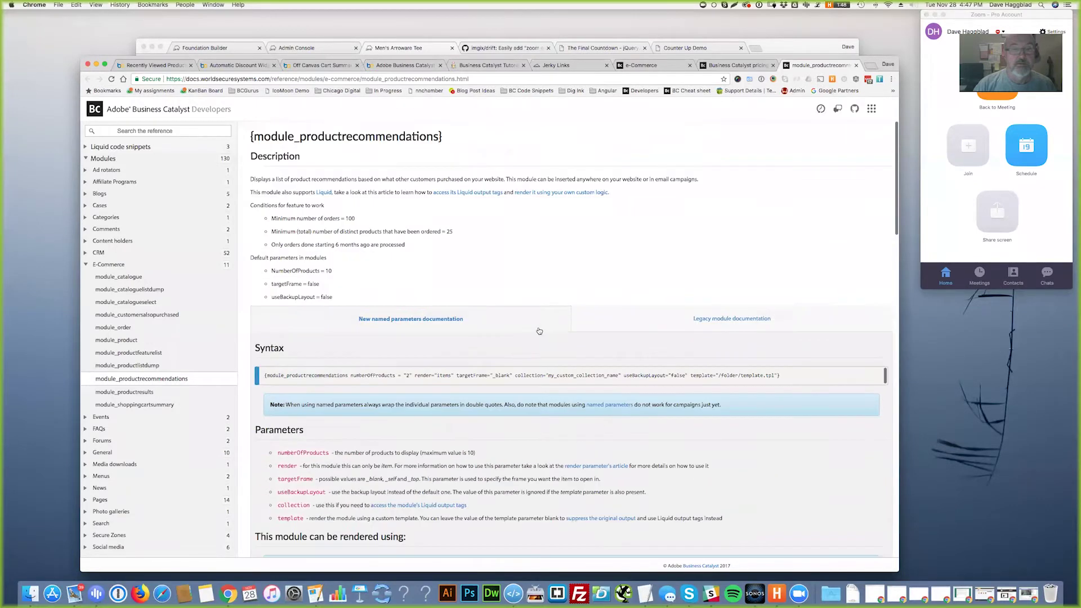
{"action": "left_click_drag", "start_coordinate": [333, 271], "coordinate": [267, 269]}
{"action": "left_click", "coordinate": [338, 273]}
{"action": "left_click_drag", "start_coordinate": [272, 218], "coordinate": [375, 227]}
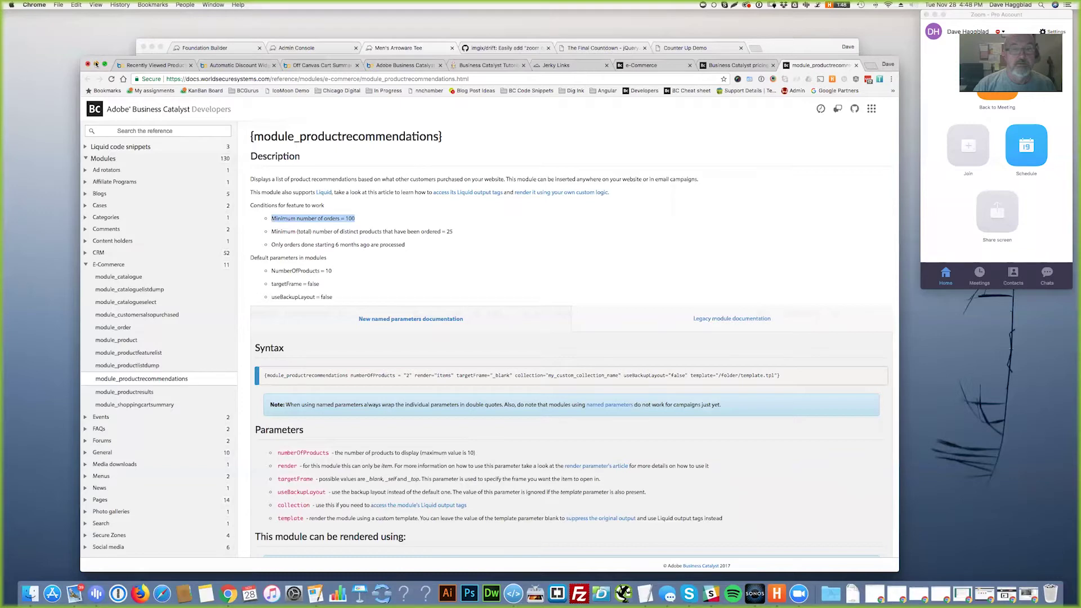
{"action": "left_click", "coordinate": [501, 255]}
- Return to the pricing page, clear its highlight, and minimize that window
{"action": "left_click", "coordinate": [734, 65]}
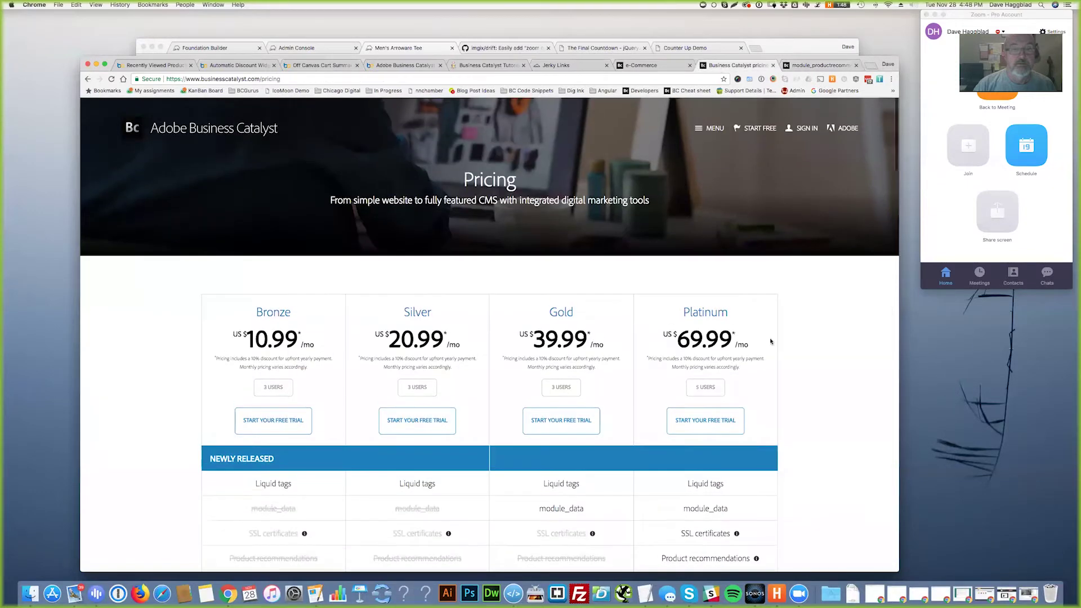
{"action": "scroll", "coordinate": [822, 338], "scroll_direction": "down", "scroll_amount": 1}
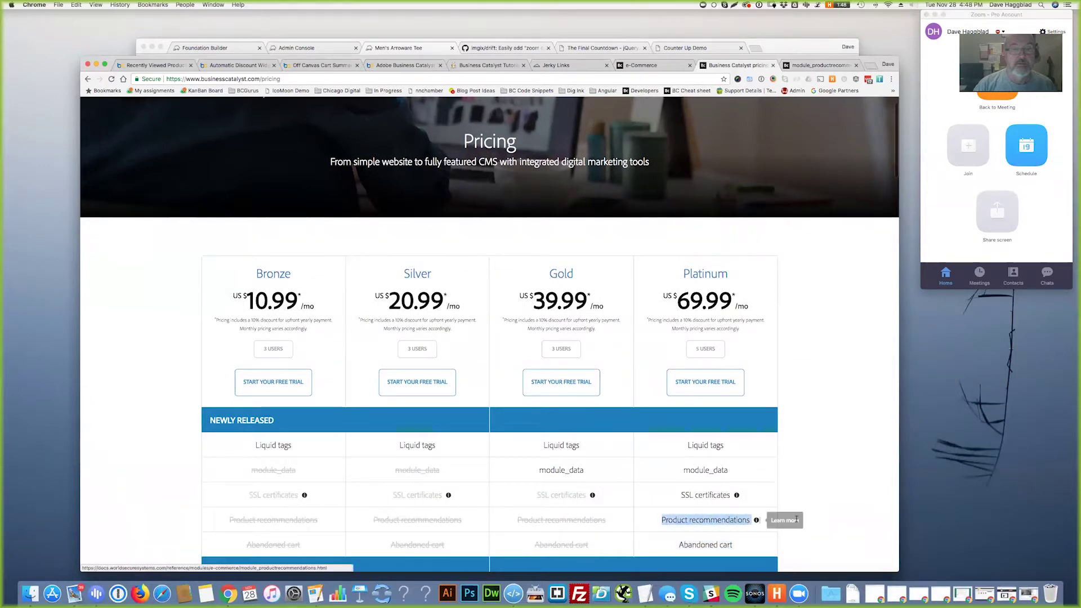
{"action": "left_click", "coordinate": [854, 371]}
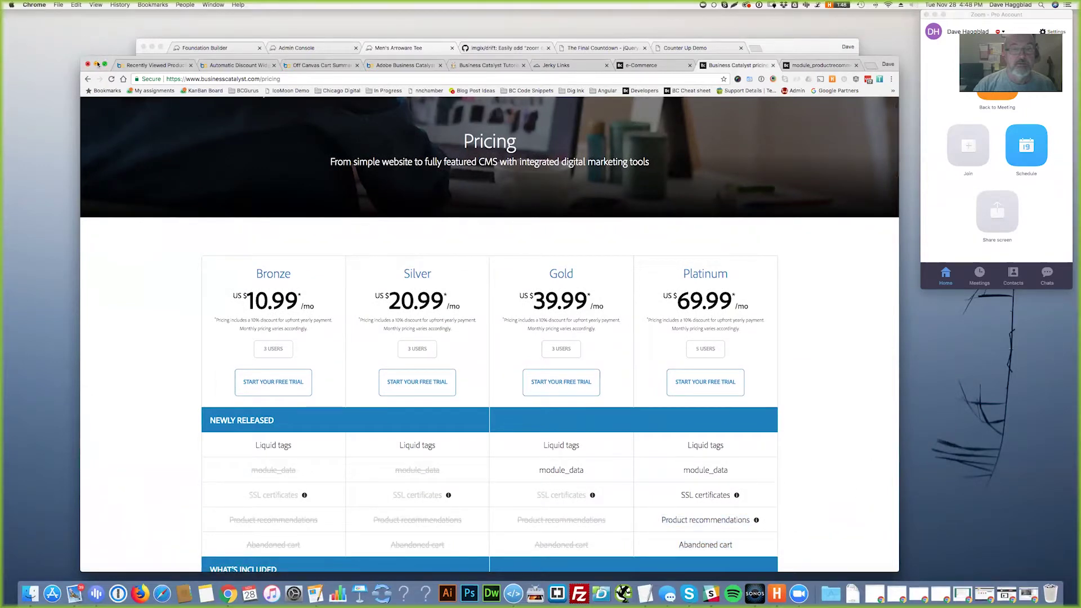
{"action": "left_click", "coordinate": [96, 64]}
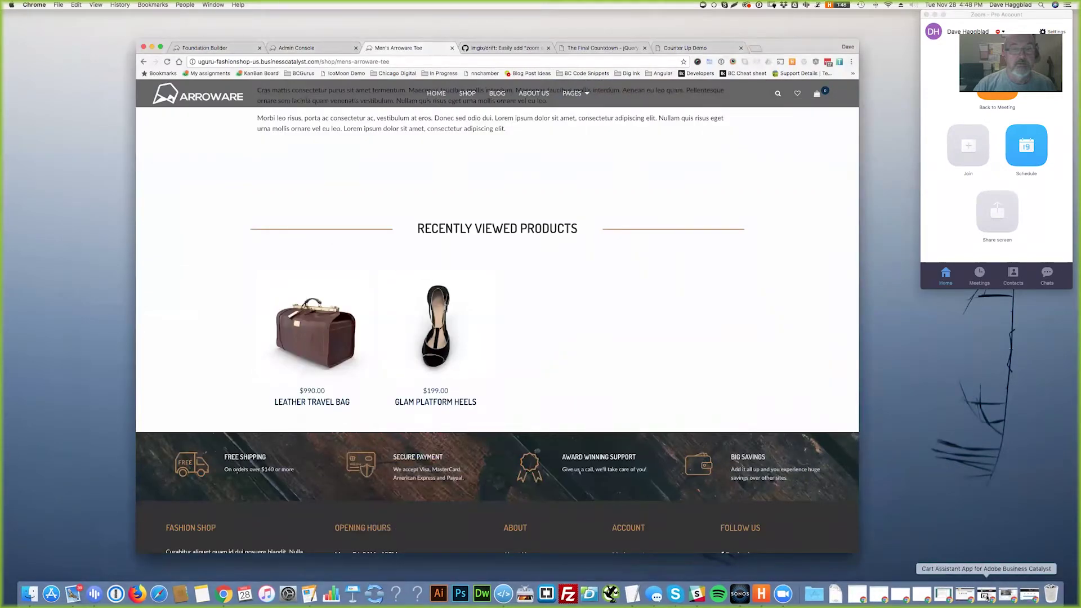
- Restore and enlarge the Cart Assistant window, highlighting its name and Cart Message heading
{"action": "left_click", "coordinate": [989, 598]}
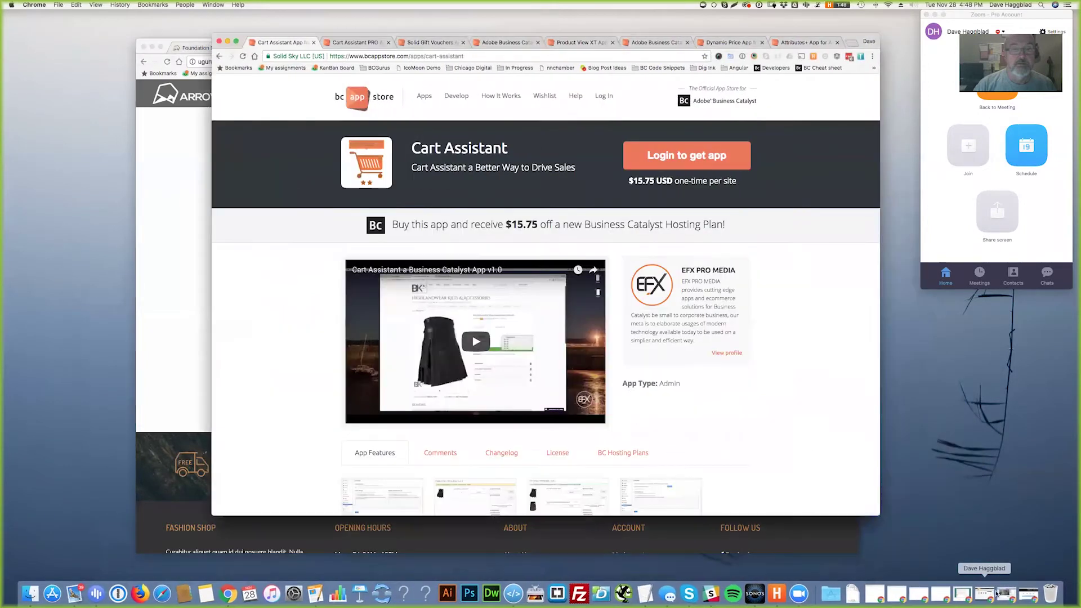
{"action": "left_click_drag", "start_coordinate": [318, 37], "coordinate": [199, 48]}
{"action": "left_click_drag", "start_coordinate": [762, 528], "coordinate": [861, 569]}
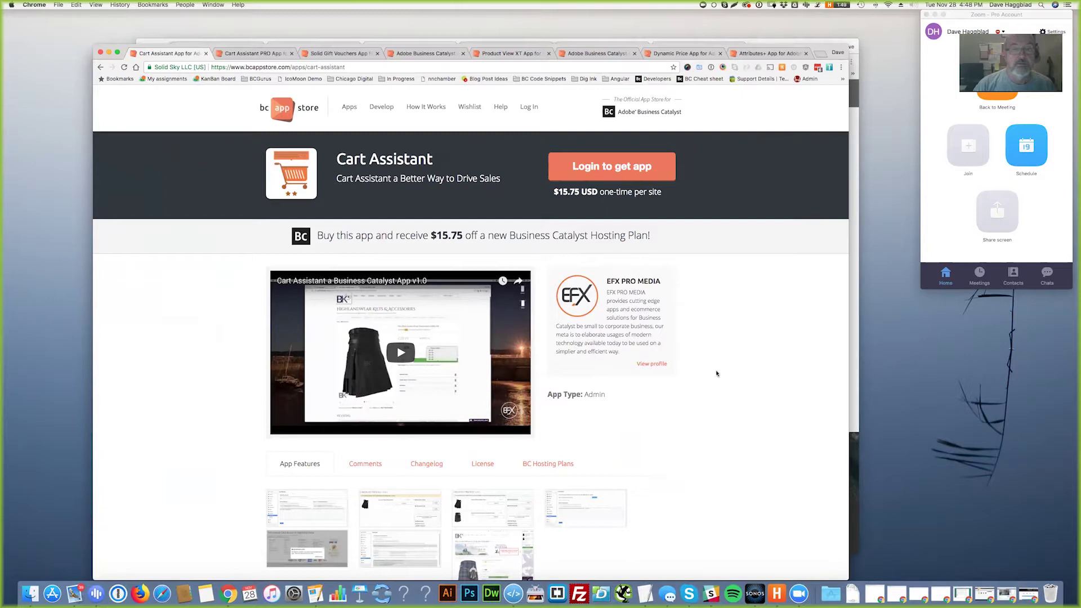
{"action": "scroll", "coordinate": [717, 373], "scroll_direction": "down", "scroll_amount": 2}
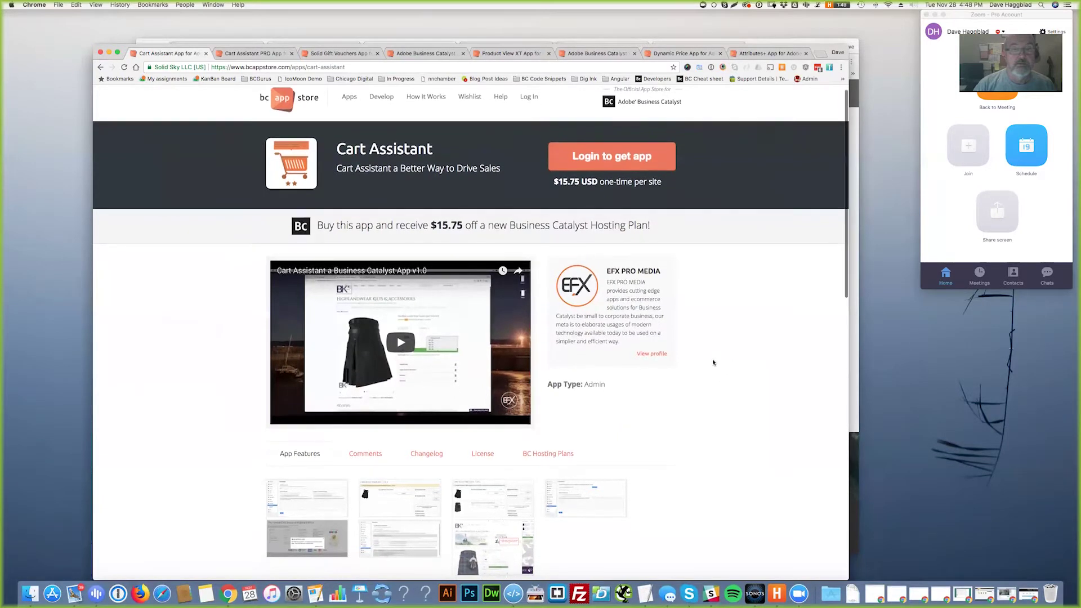
{"action": "left_click_drag", "start_coordinate": [337, 169], "coordinate": [392, 170]}
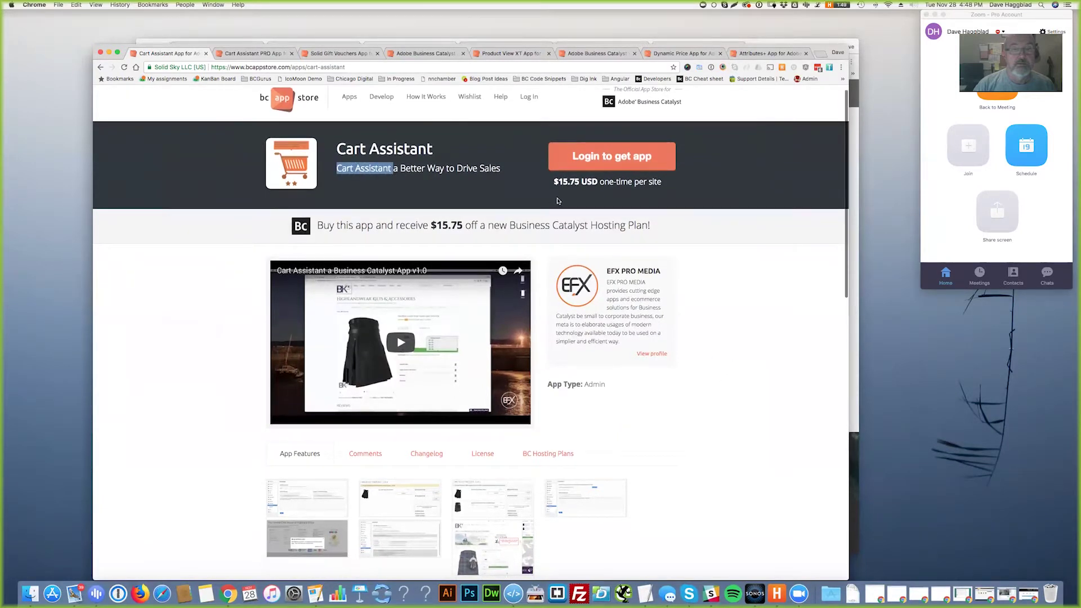
{"action": "scroll", "coordinate": [675, 352], "scroll_direction": "down", "scroll_amount": 10}
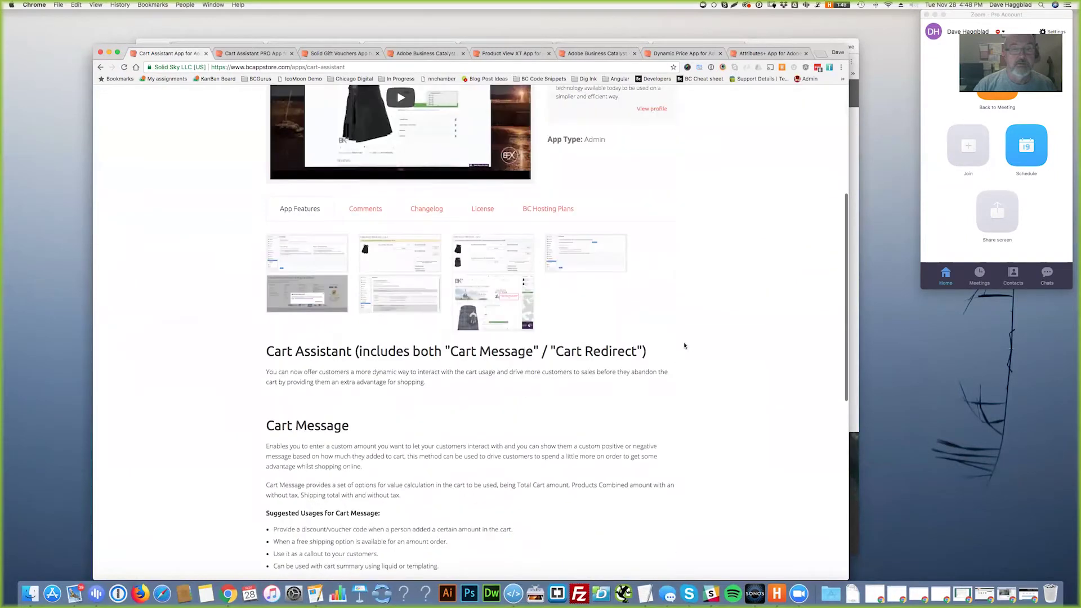
{"action": "scroll", "coordinate": [670, 343], "scroll_direction": "down", "scroll_amount": 5}
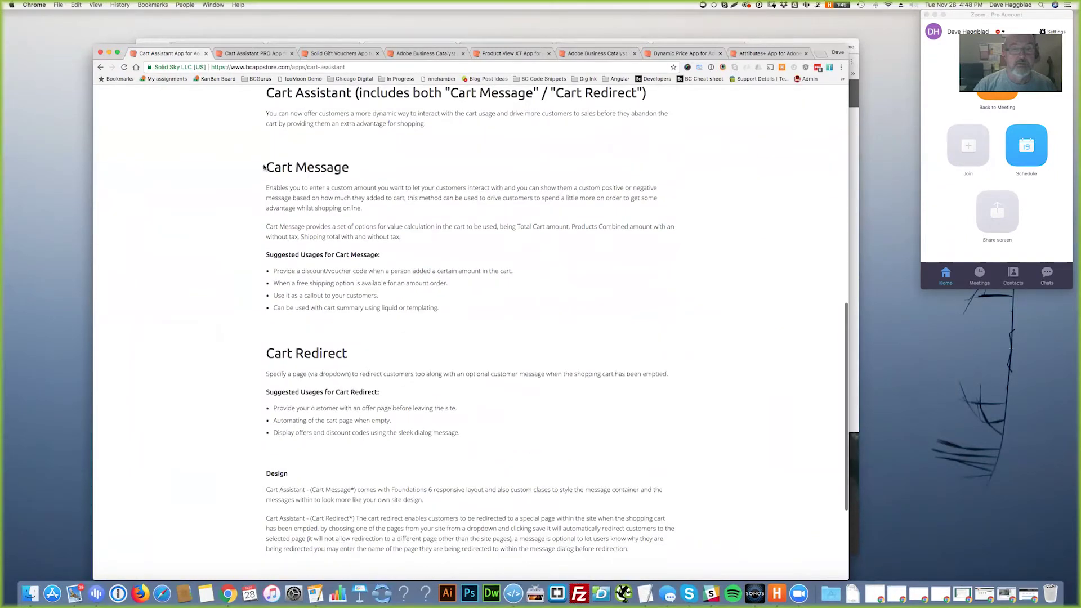
{"action": "left_click_drag", "start_coordinate": [264, 167], "coordinate": [370, 171]}
{"action": "left_click_drag", "start_coordinate": [267, 350], "coordinate": [352, 354]}
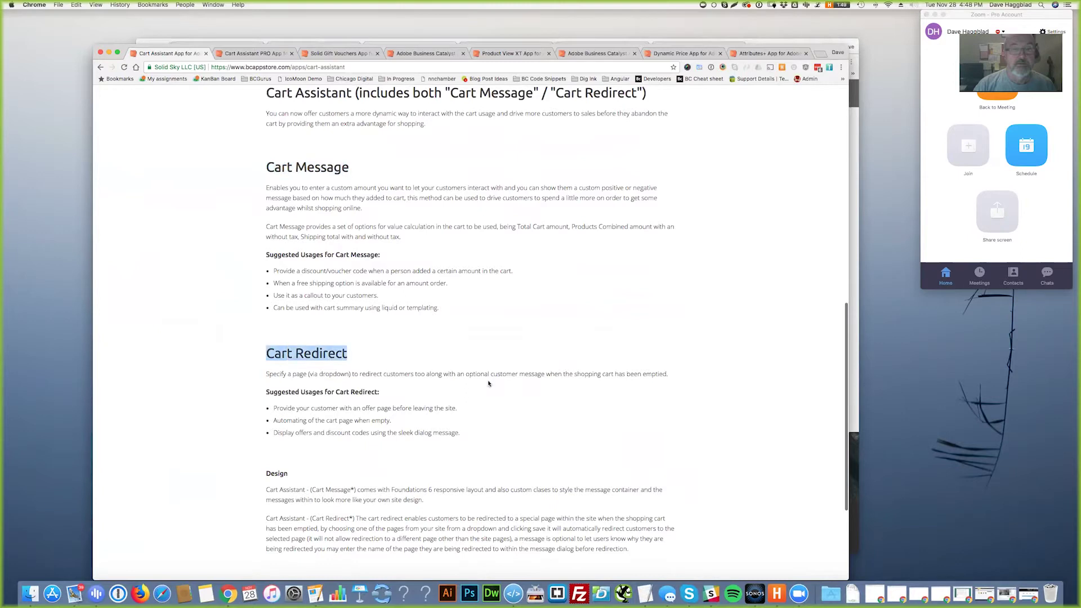
{"action": "scroll", "coordinate": [542, 414], "scroll_direction": "down", "scroll_amount": 3}
{"action": "key", "text": "Home"}
{"action": "scroll", "coordinate": [678, 411], "scroll_direction": "up", "scroll_amount": 2}
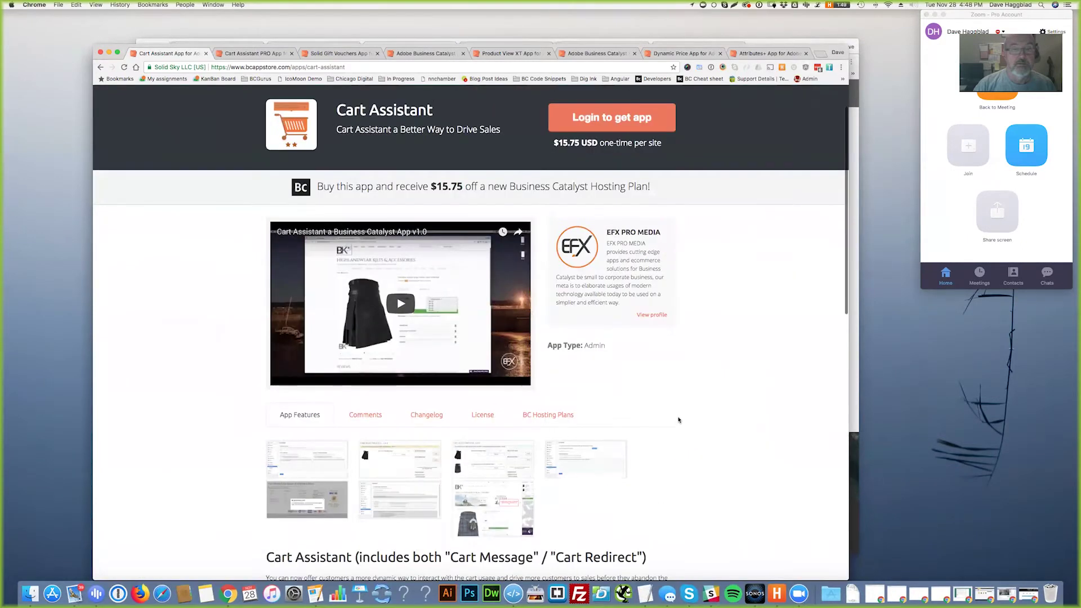
- Open Cart Assistant PRO, highlight its $15.00 USD per month price, and skim its features
{"action": "left_click", "coordinate": [261, 54]}
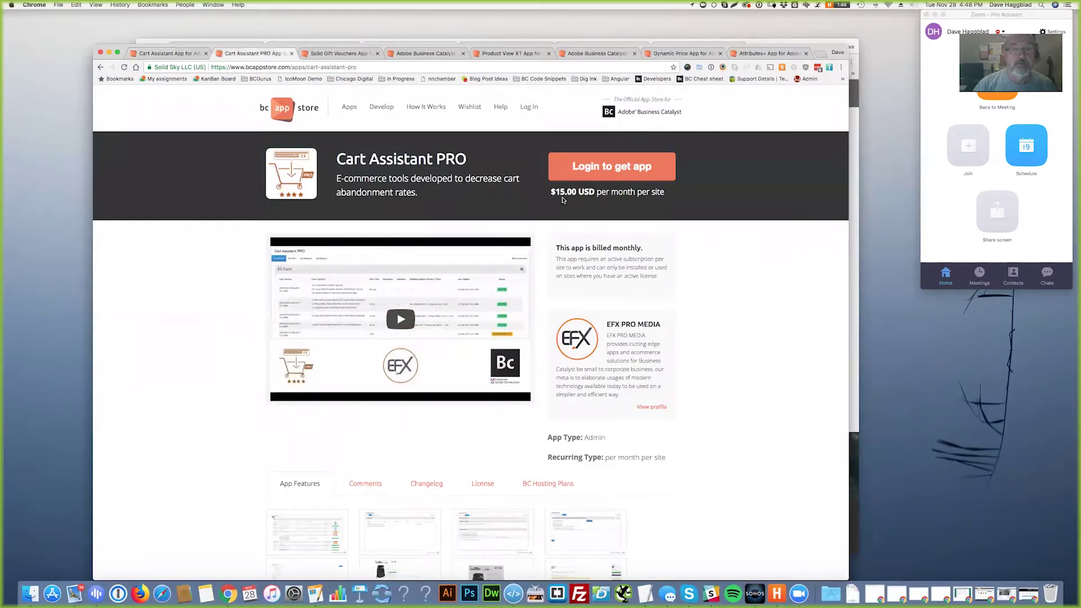
{"action": "left_click_drag", "start_coordinate": [549, 192], "coordinate": [629, 194]}
{"action": "scroll", "coordinate": [741, 383], "scroll_direction": "down", "scroll_amount": 2}
{"action": "scroll", "coordinate": [740, 383], "scroll_direction": "down", "scroll_amount": 15}
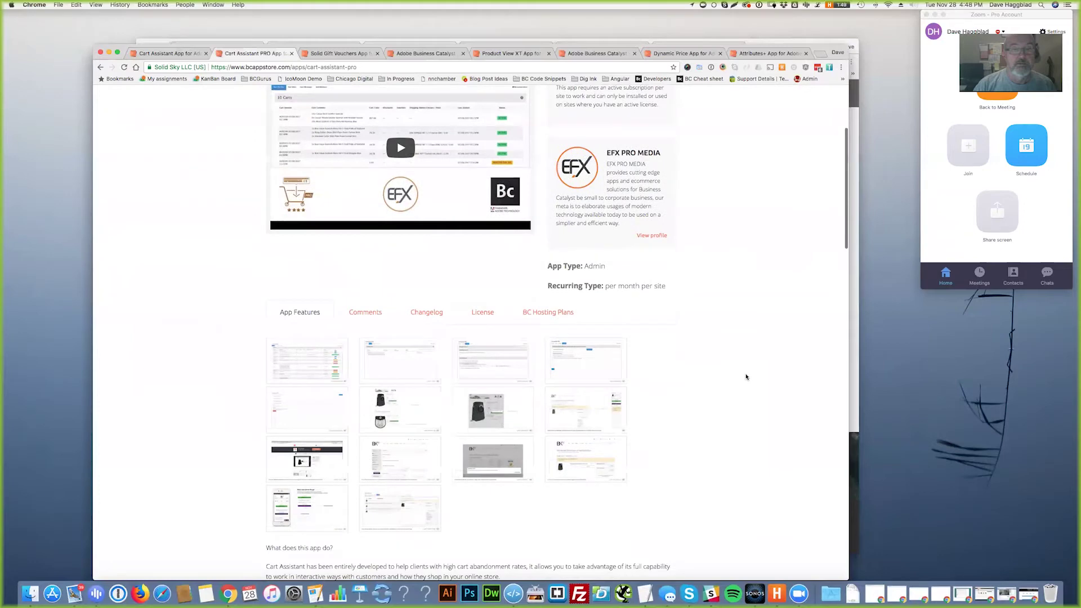
{"action": "scroll", "coordinate": [724, 373], "scroll_direction": "down", "scroll_amount": 12}
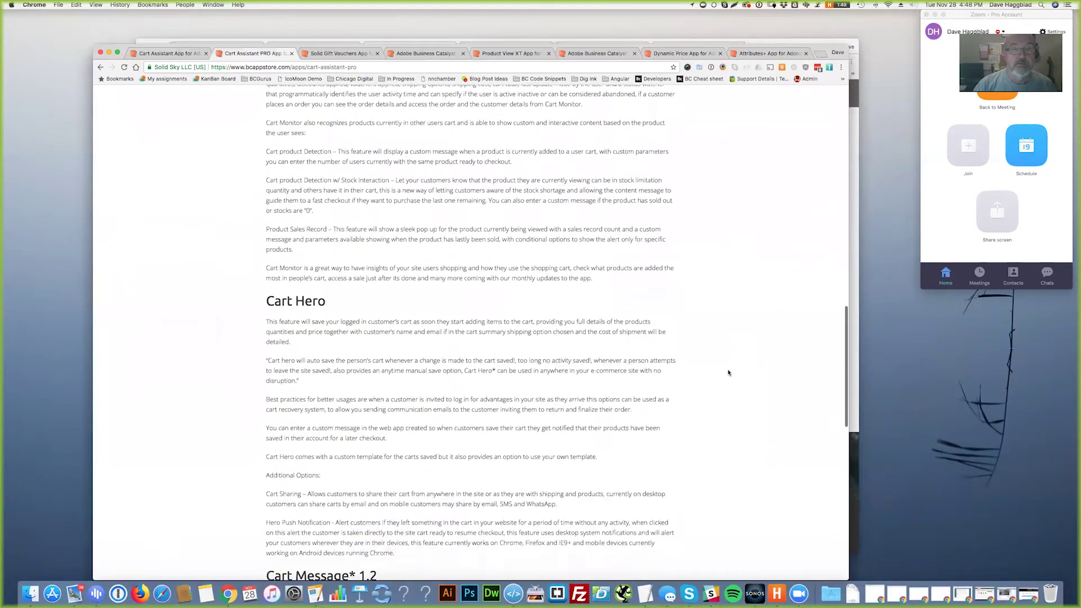
{"action": "scroll", "coordinate": [712, 372], "scroll_direction": "down", "scroll_amount": 3}
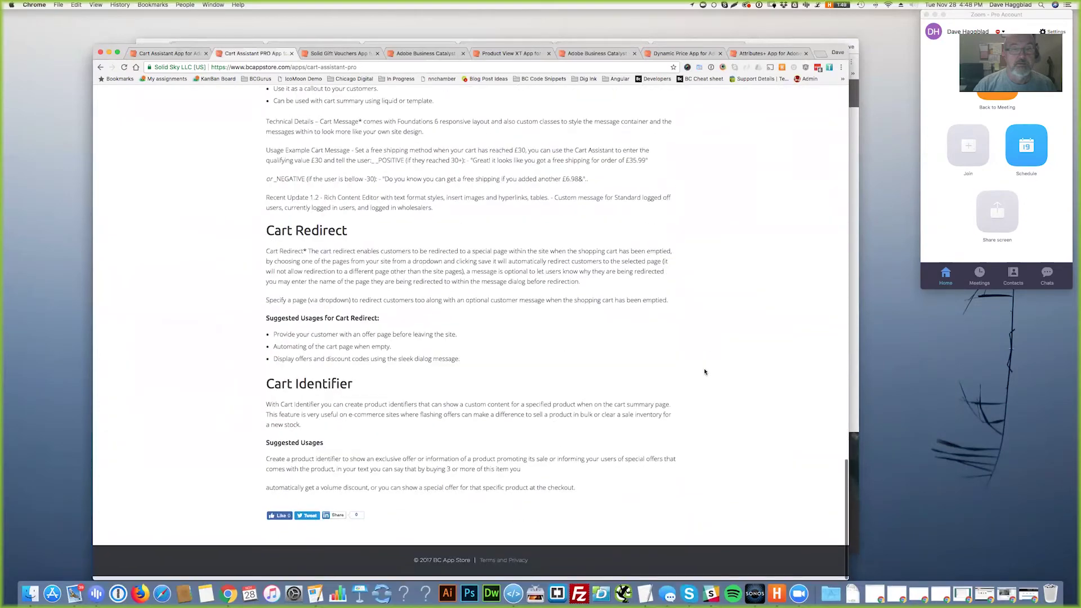
{"action": "scroll", "coordinate": [710, 374], "scroll_direction": "up", "scroll_amount": 20}
{"action": "scroll", "coordinate": [710, 379], "scroll_direction": "up", "scroll_amount": 1}
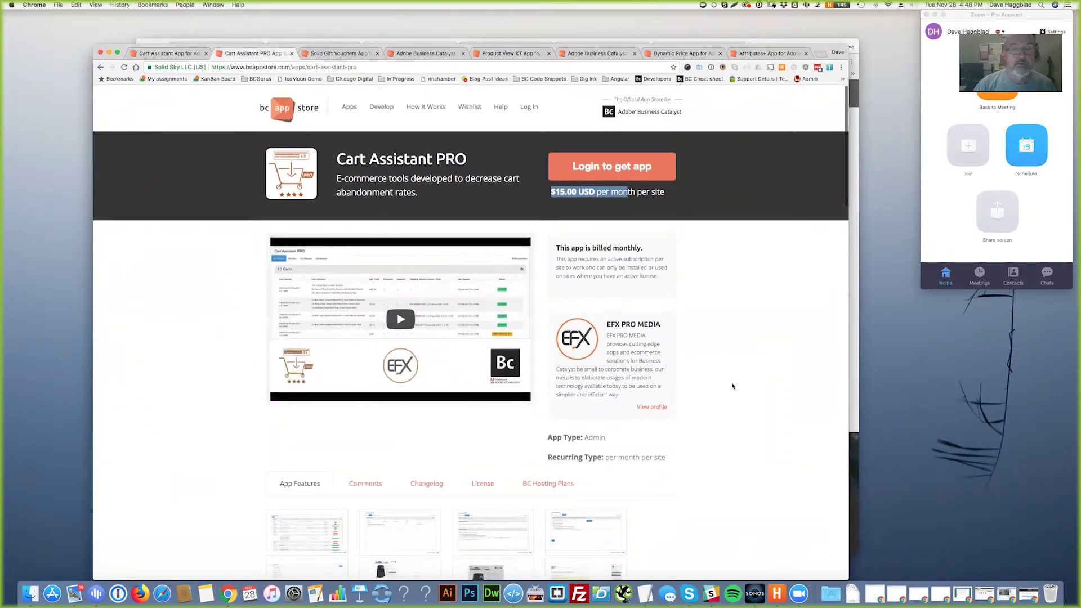
- Review the free Solid Gift Vouchers app, then return to the app listing
{"action": "left_click", "coordinate": [338, 55]}
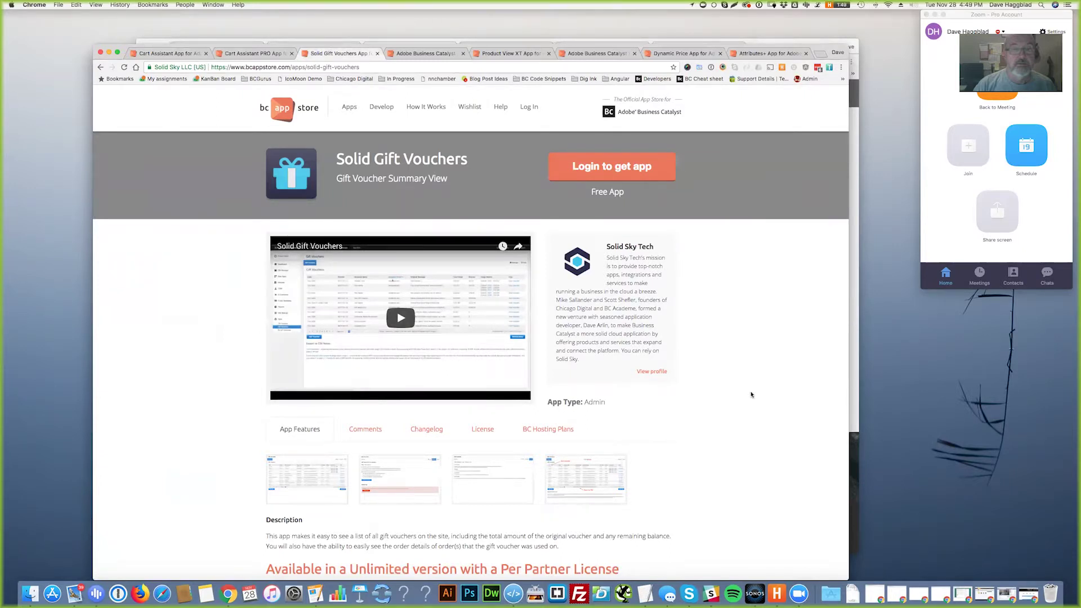
{"action": "left_click_drag", "start_coordinate": [591, 194], "coordinate": [630, 195]}
{"action": "left_click", "coordinate": [429, 54]}
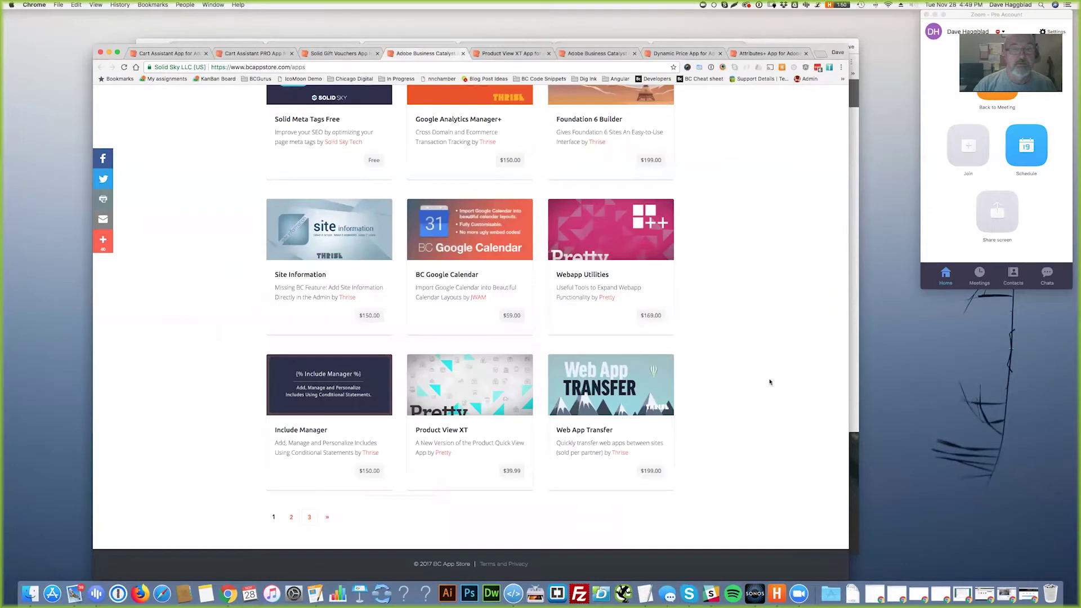
{"action": "scroll", "coordinate": [719, 378], "scroll_direction": "up", "scroll_amount": 10}
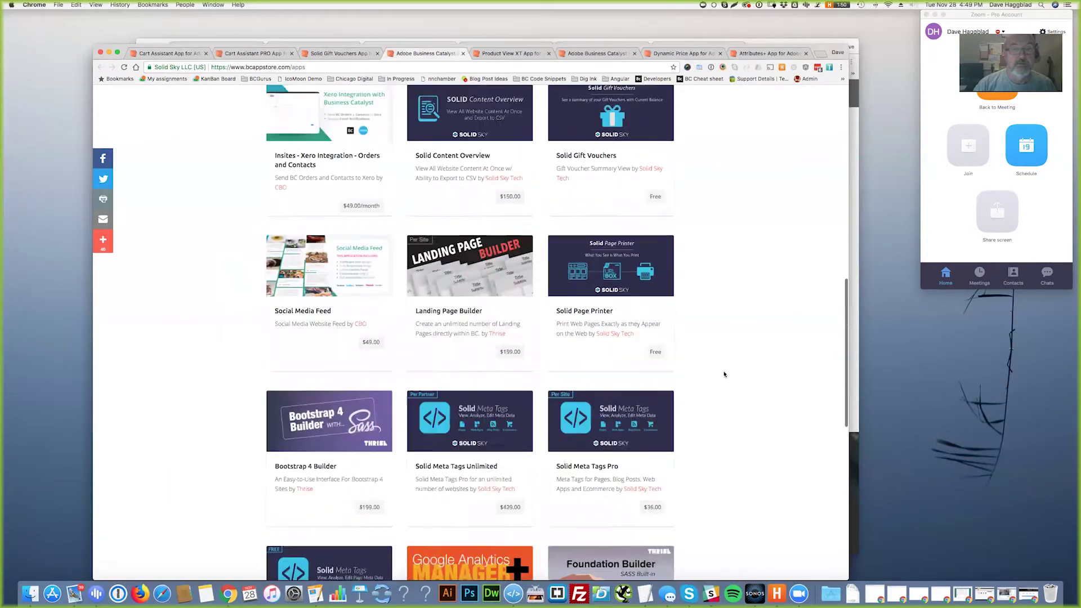
{"action": "scroll", "coordinate": [724, 374], "scroll_direction": "down", "scroll_amount": 10}
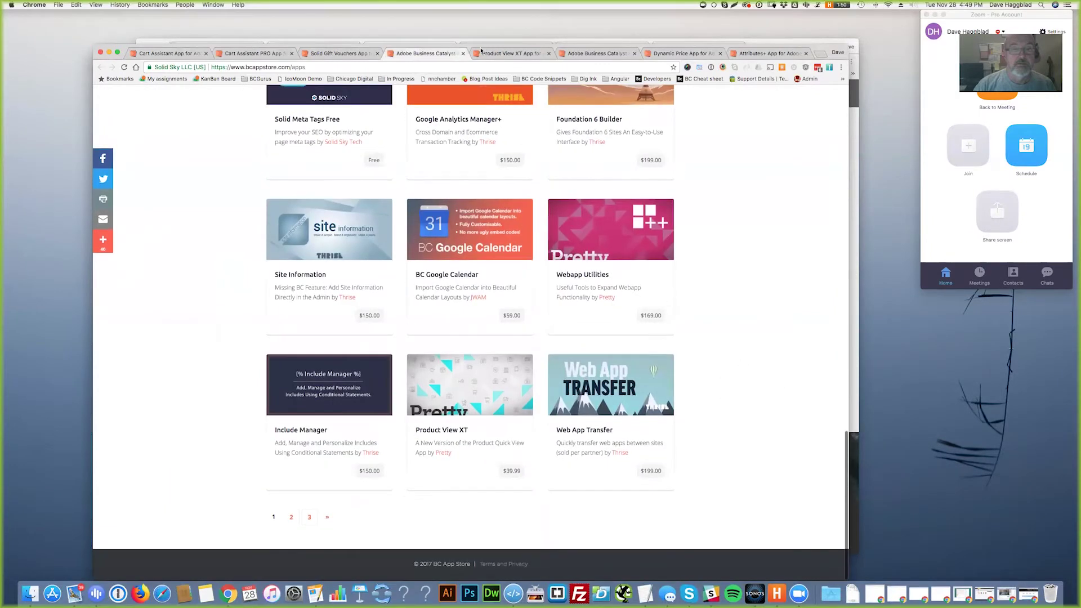
- Review Product View XT's $39.99 one-time price and screenshot, then close the app listing
{"action": "left_click", "coordinate": [510, 54]}
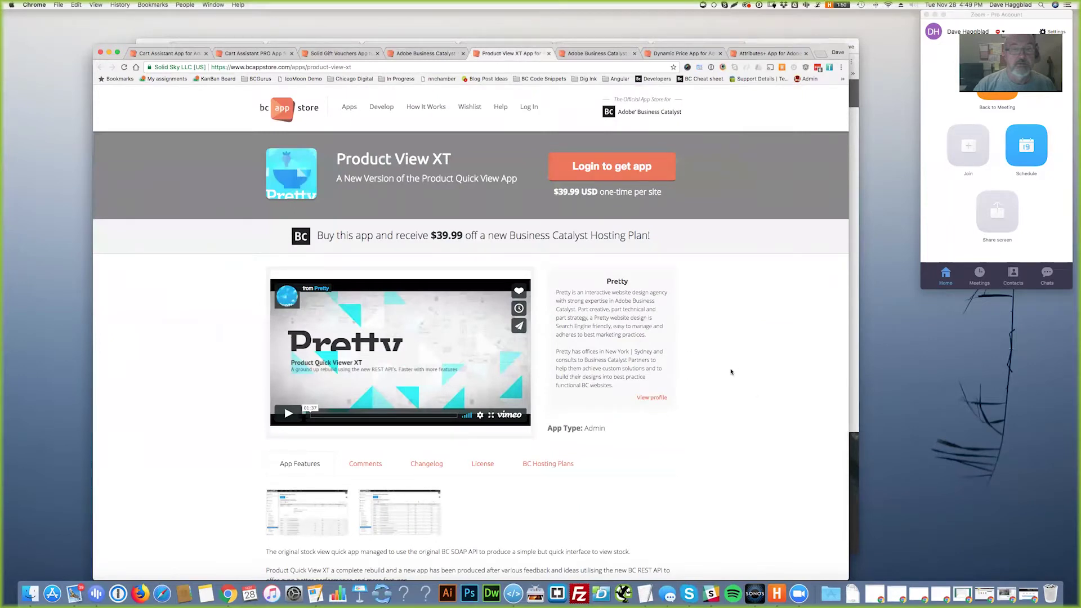
{"action": "scroll", "coordinate": [730, 369], "scroll_direction": "down", "scroll_amount": 5}
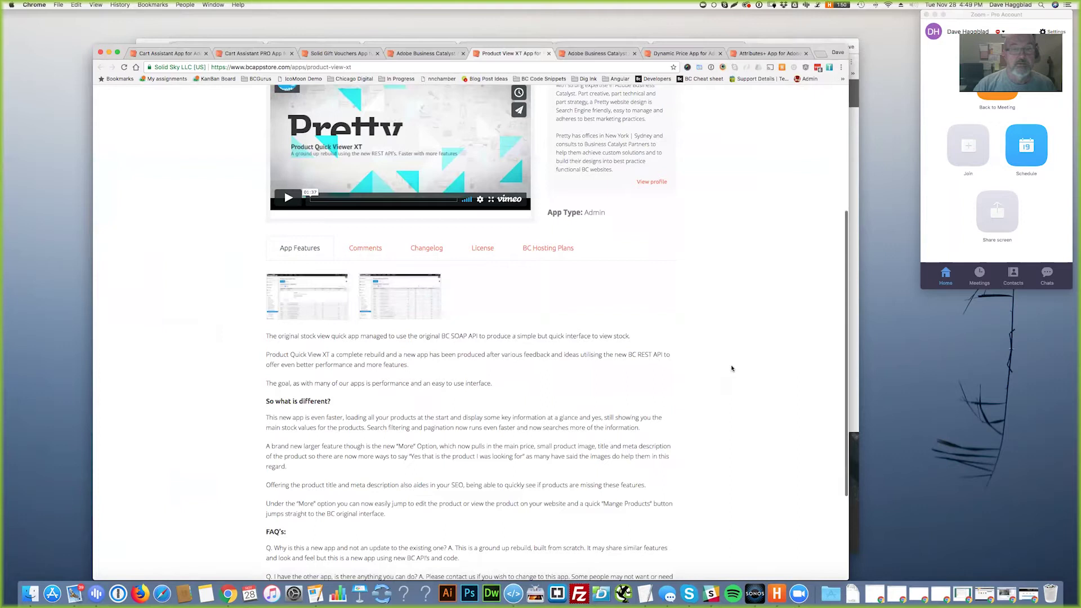
{"action": "scroll", "coordinate": [374, 366], "scroll_direction": "up", "scroll_amount": 4}
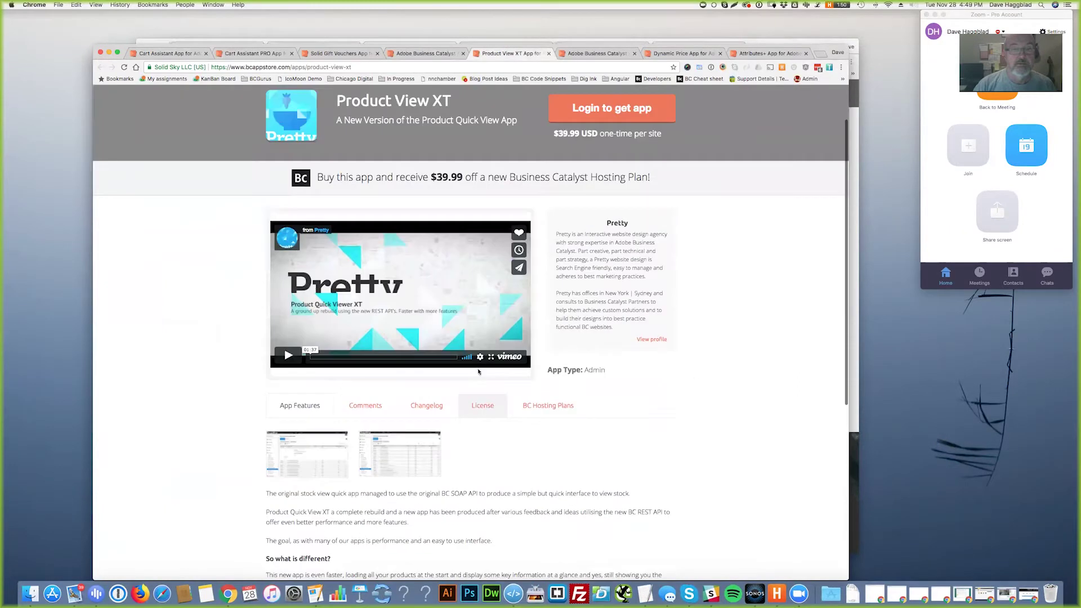
{"action": "left_click_drag", "start_coordinate": [436, 195], "coordinate": [462, 195]}
{"action": "left_click_drag", "start_coordinate": [552, 152], "coordinate": [725, 181]}
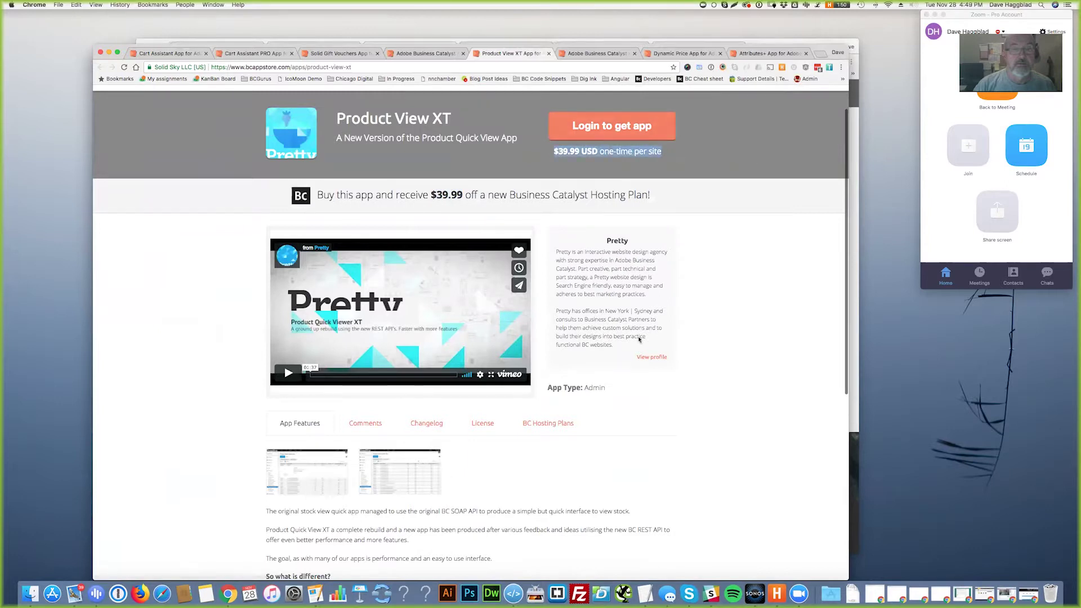
{"action": "scroll", "coordinate": [700, 370], "scroll_direction": "down", "scroll_amount": 2}
{"action": "scroll", "coordinate": [698, 372], "scroll_direction": "down", "scroll_amount": 3}
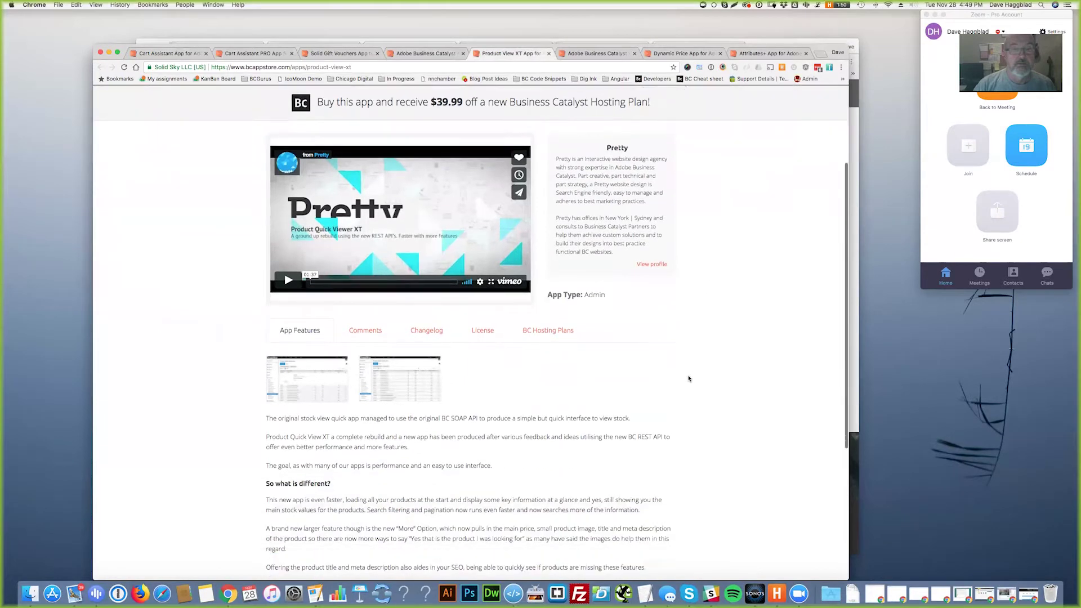
{"action": "left_click", "coordinate": [324, 371]}
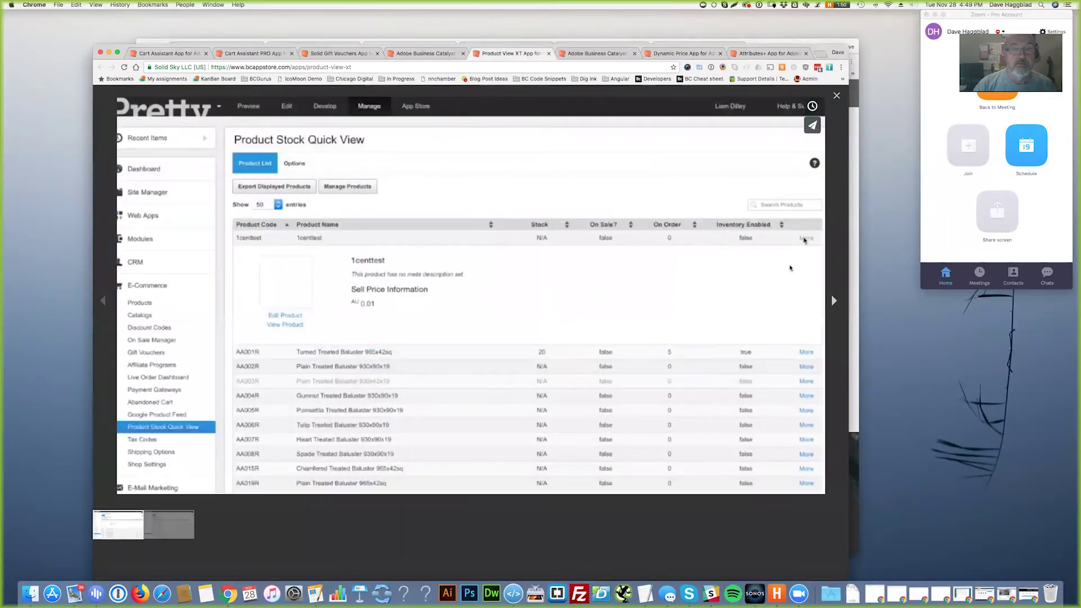
{"action": "left_click", "coordinate": [837, 96]}
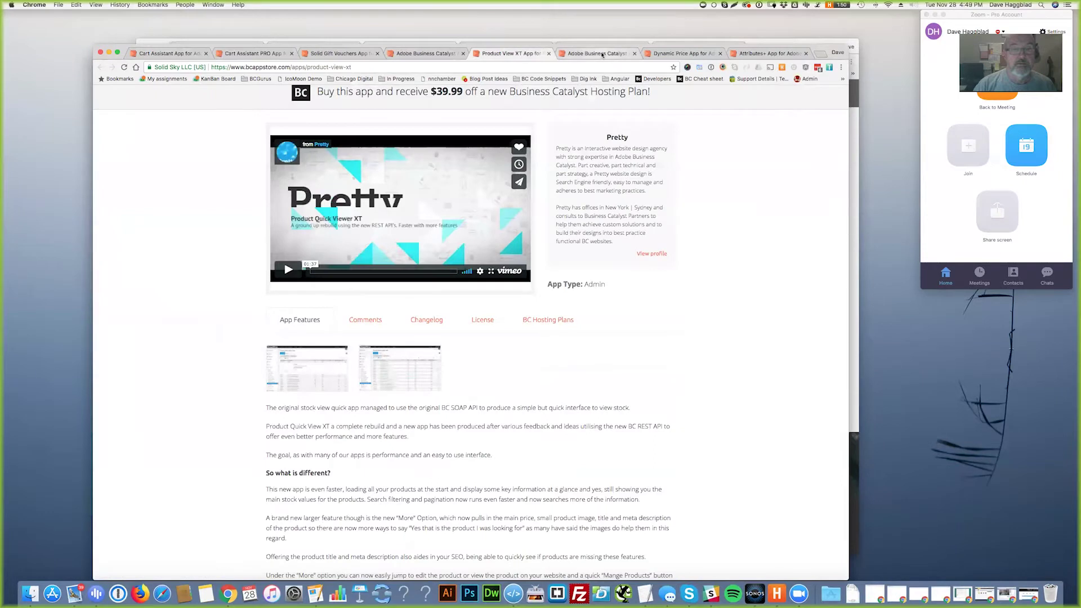
{"action": "left_click", "coordinate": [600, 54]}
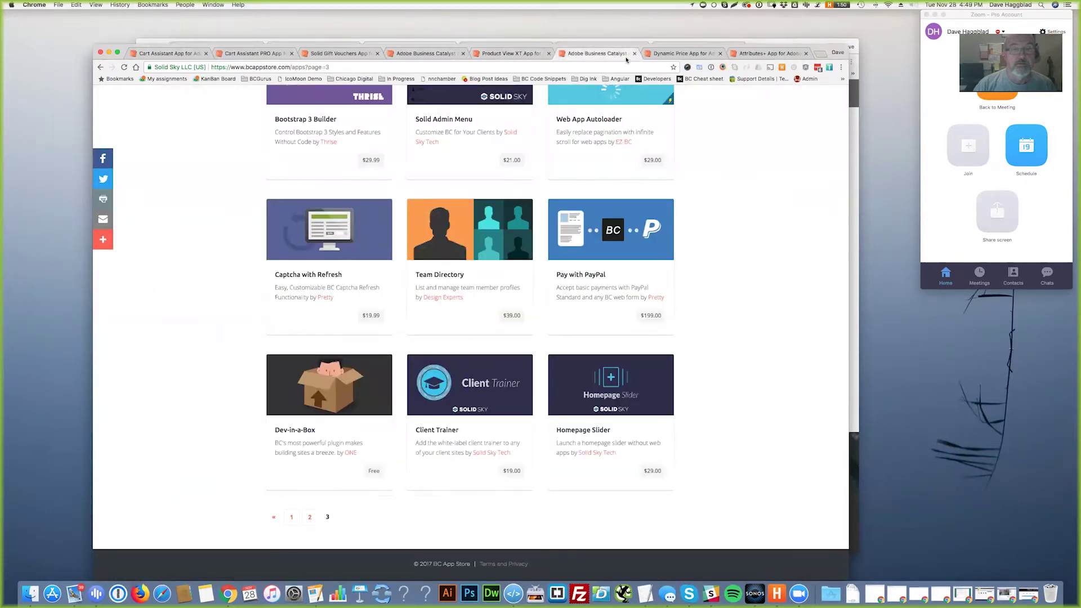
{"action": "key", "text": "super+w"}
- Close the extra listing and highlight Dynamic Price's features and $9.99 one-time price
{"action": "left_click", "coordinate": [505, 53]}
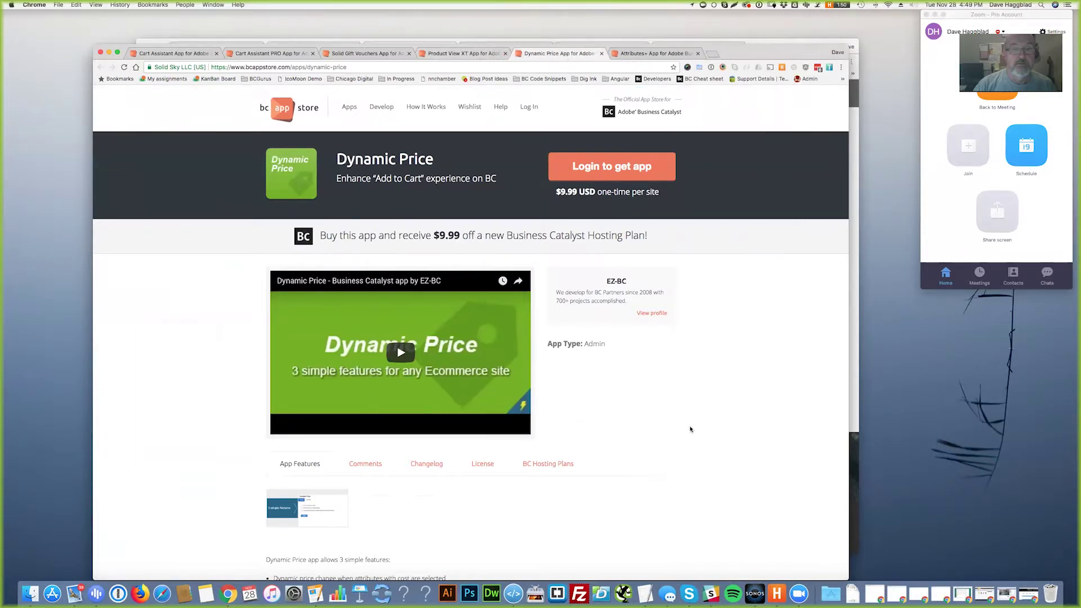
{"action": "scroll", "coordinate": [698, 430], "scroll_direction": "down", "scroll_amount": 5}
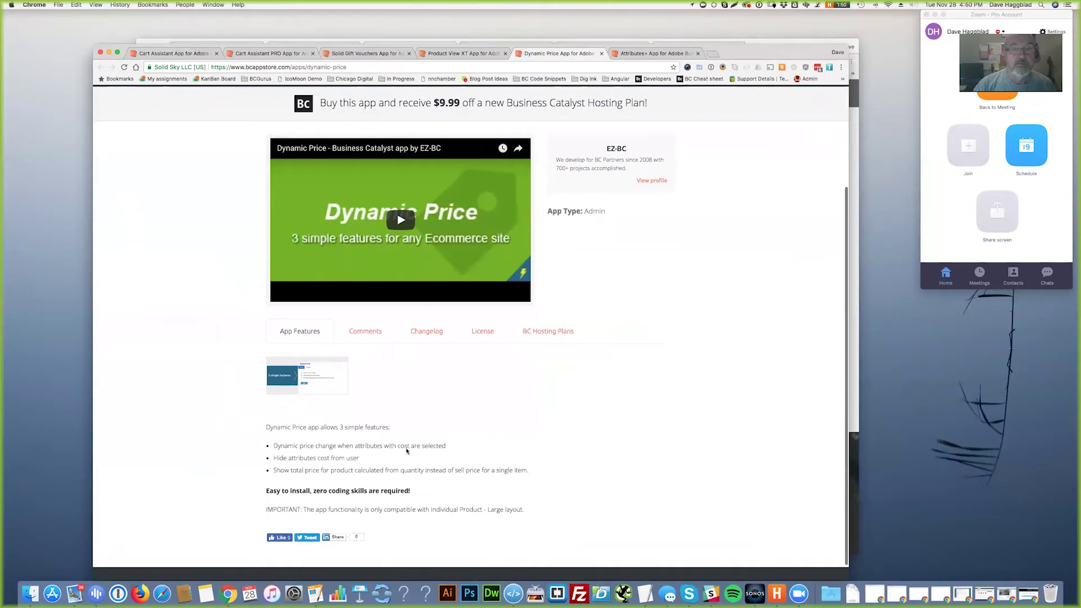
{"action": "left_click_drag", "start_coordinate": [448, 447], "coordinate": [273, 448]}
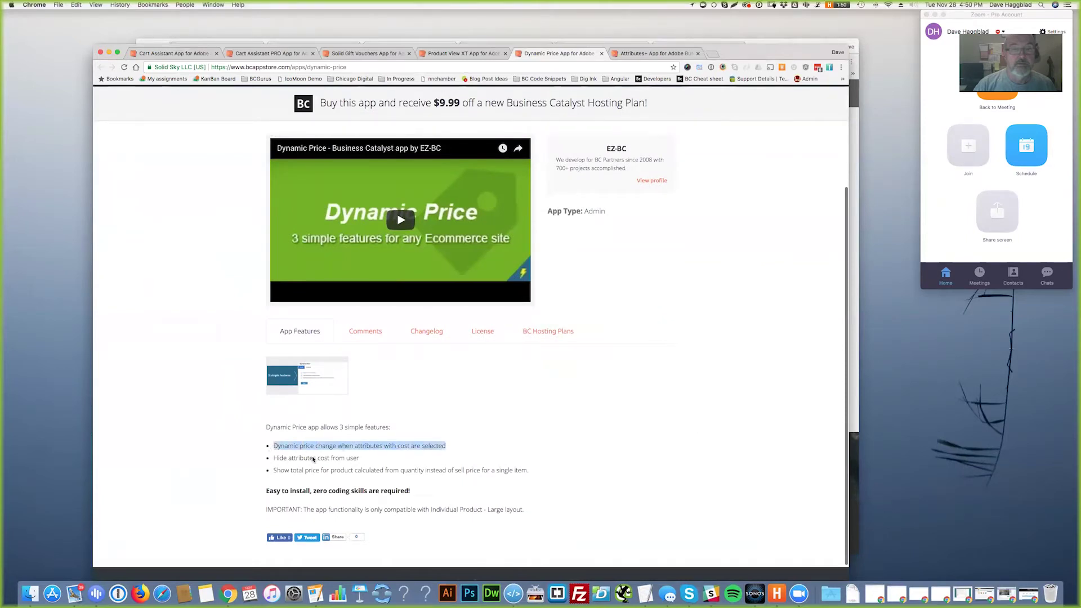
{"action": "left_click_drag", "start_coordinate": [371, 459], "coordinate": [273, 458]}
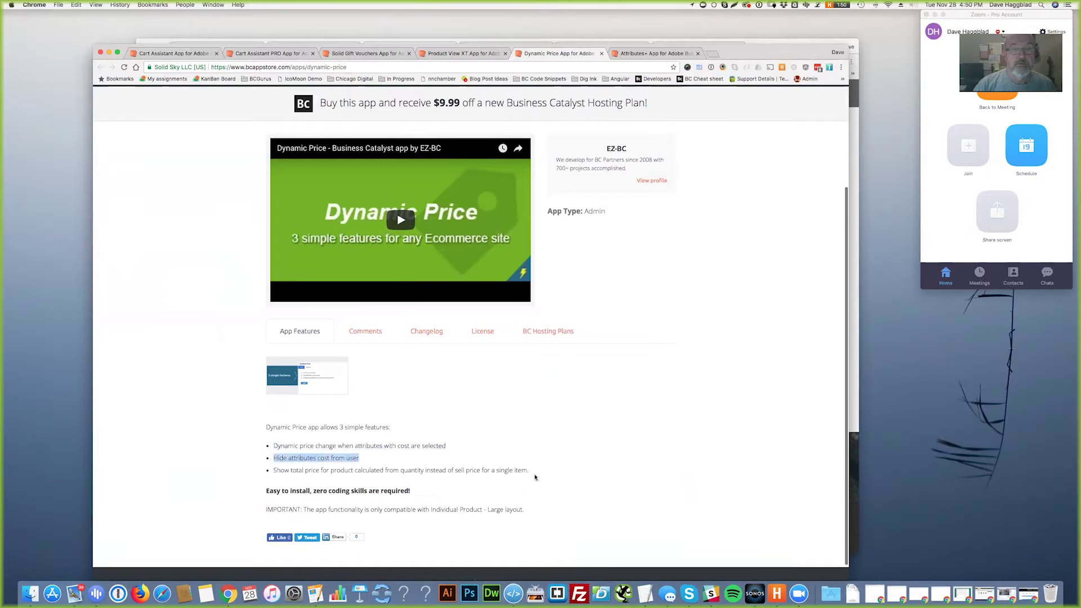
{"action": "left_click_drag", "start_coordinate": [532, 471], "coordinate": [274, 472]}
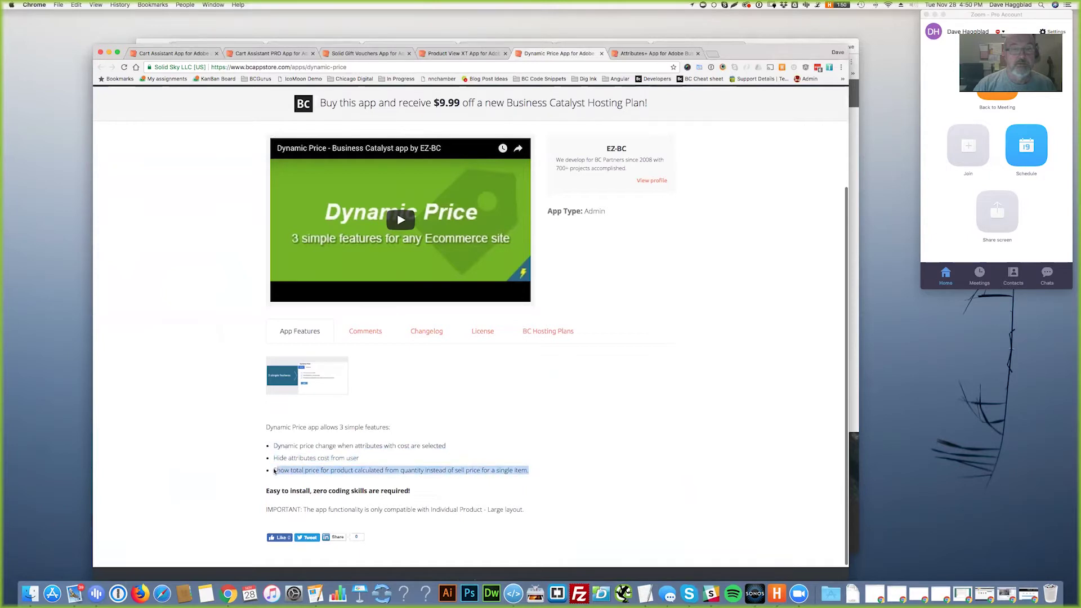
{"action": "left_click", "coordinate": [563, 444]}
{"action": "scroll", "coordinate": [586, 446], "scroll_direction": "up", "scroll_amount": 5}
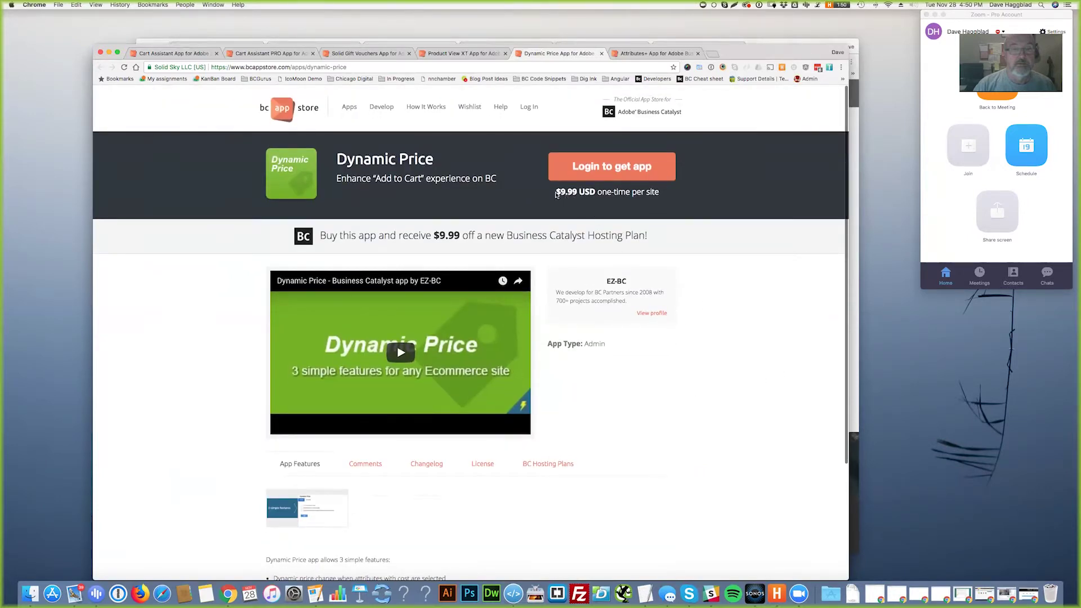
{"action": "left_click_drag", "start_coordinate": [555, 194], "coordinate": [692, 166]}
- Skim the Attributes+ app page, then close the app store window
{"action": "left_click", "coordinate": [649, 54]}
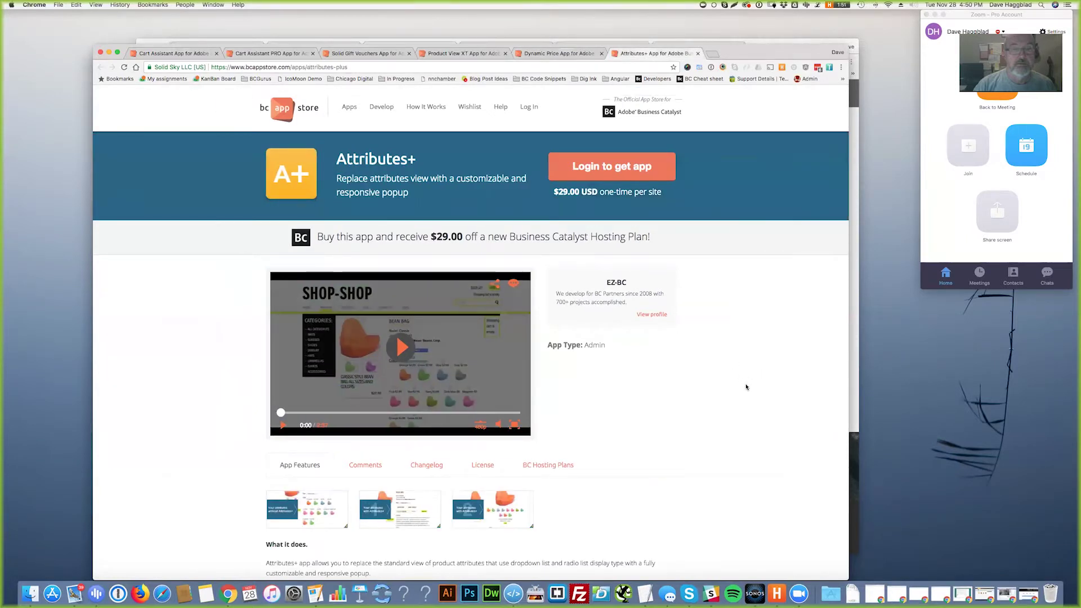
{"action": "scroll", "coordinate": [739, 382], "scroll_direction": "down", "scroll_amount": 5}
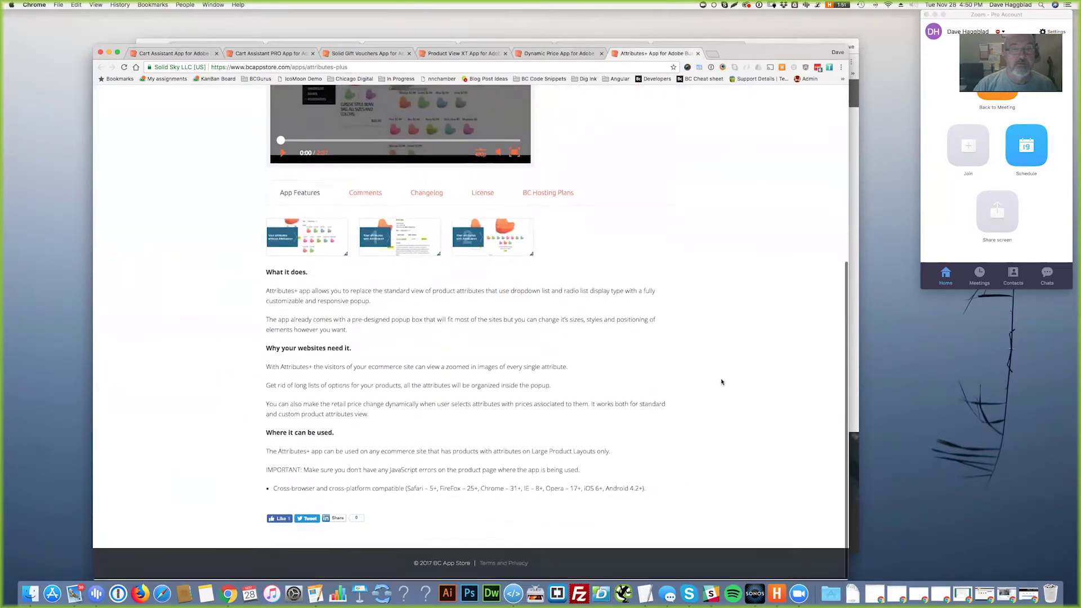
{"action": "scroll", "coordinate": [732, 380], "scroll_direction": "up", "scroll_amount": 5}
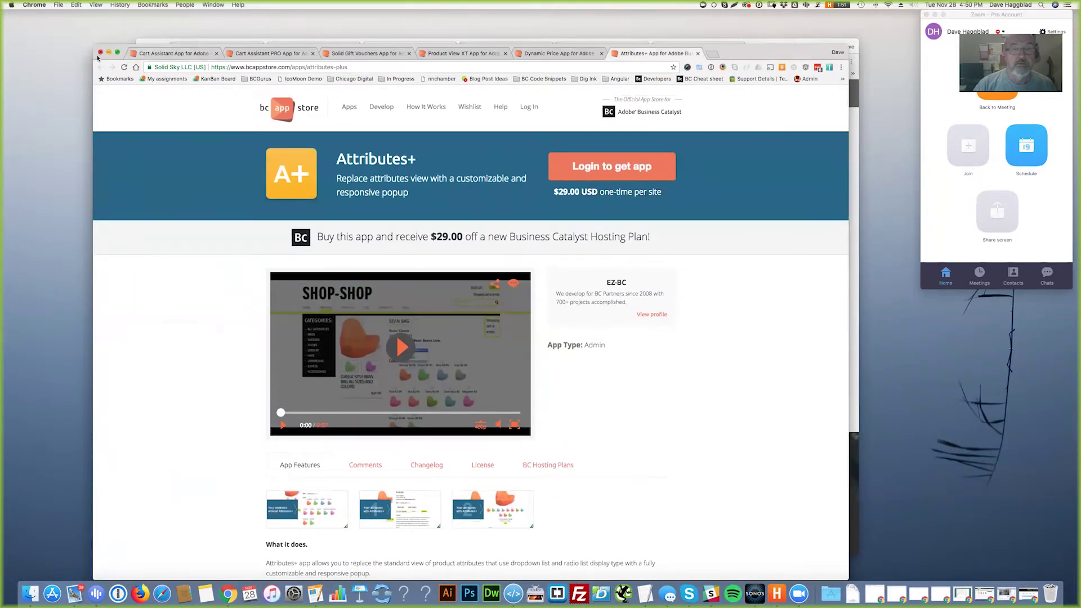
{"action": "key", "text": "super+w"}
{"action": "key", "text": "super+w"}
{"action": "key", "text": "super+w"}
{"action": "key", "text": "super+w"}
{"action": "key", "text": "super+w"}
{"action": "key", "text": "super+w"}
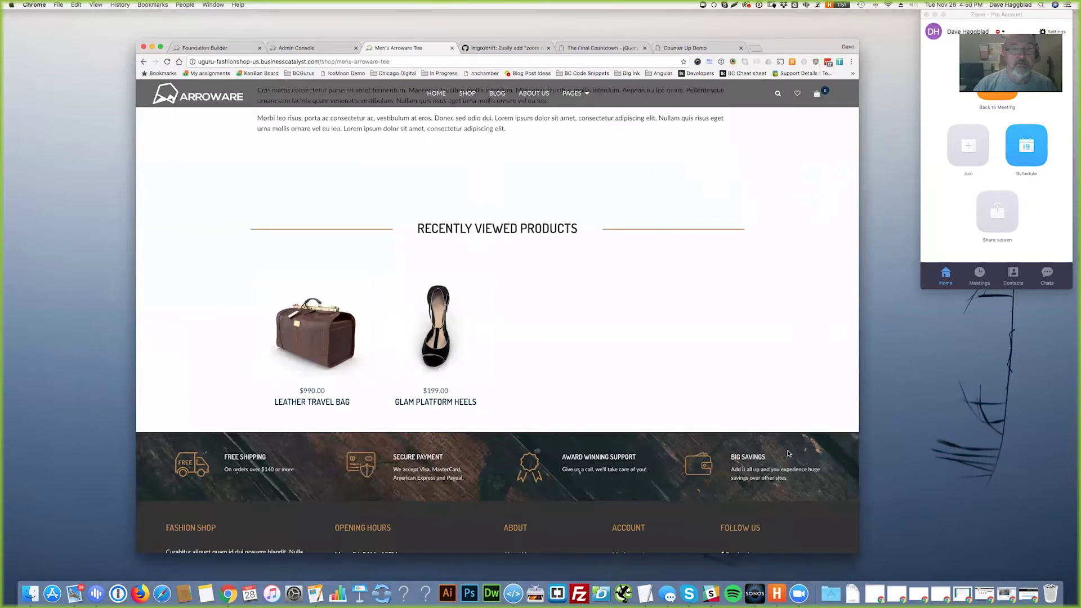